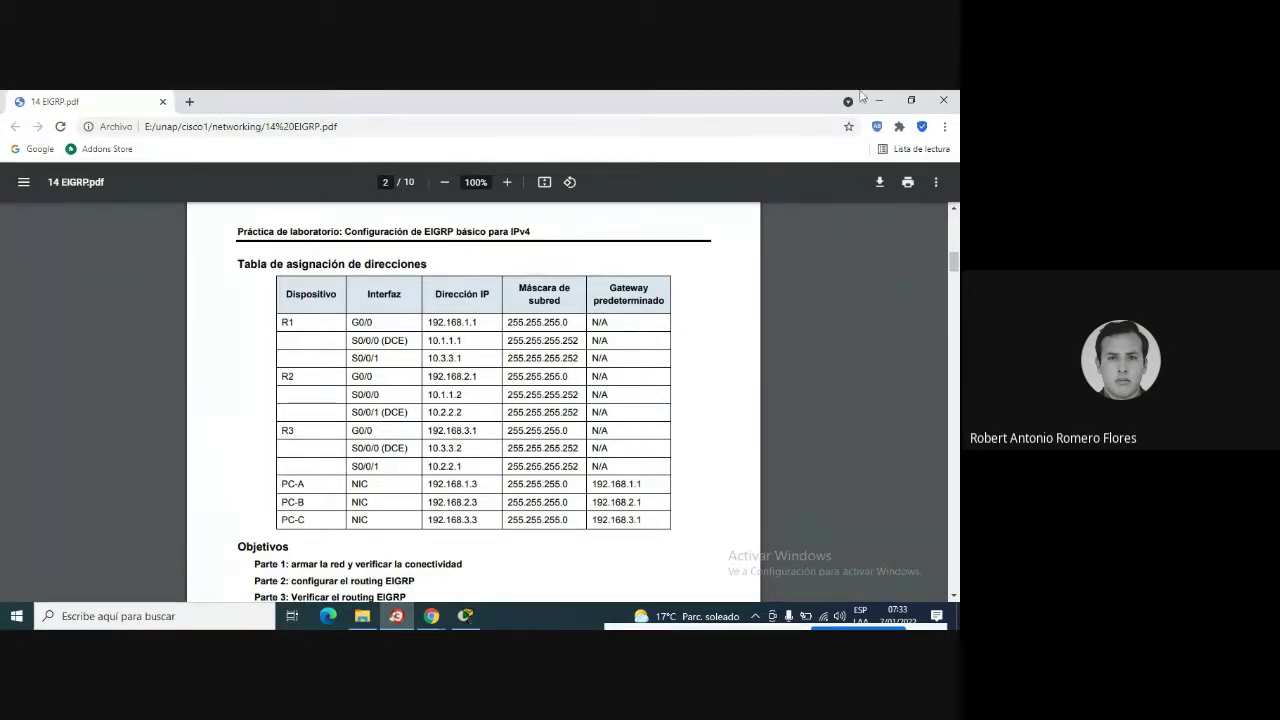
- Switch to Cisco Packet Tracer and place a generic Router-PT in the upper part of the workspace
{"action": "left_click", "coordinate": [890, 98]}
{"action": "left_click", "coordinate": [878, 97]}
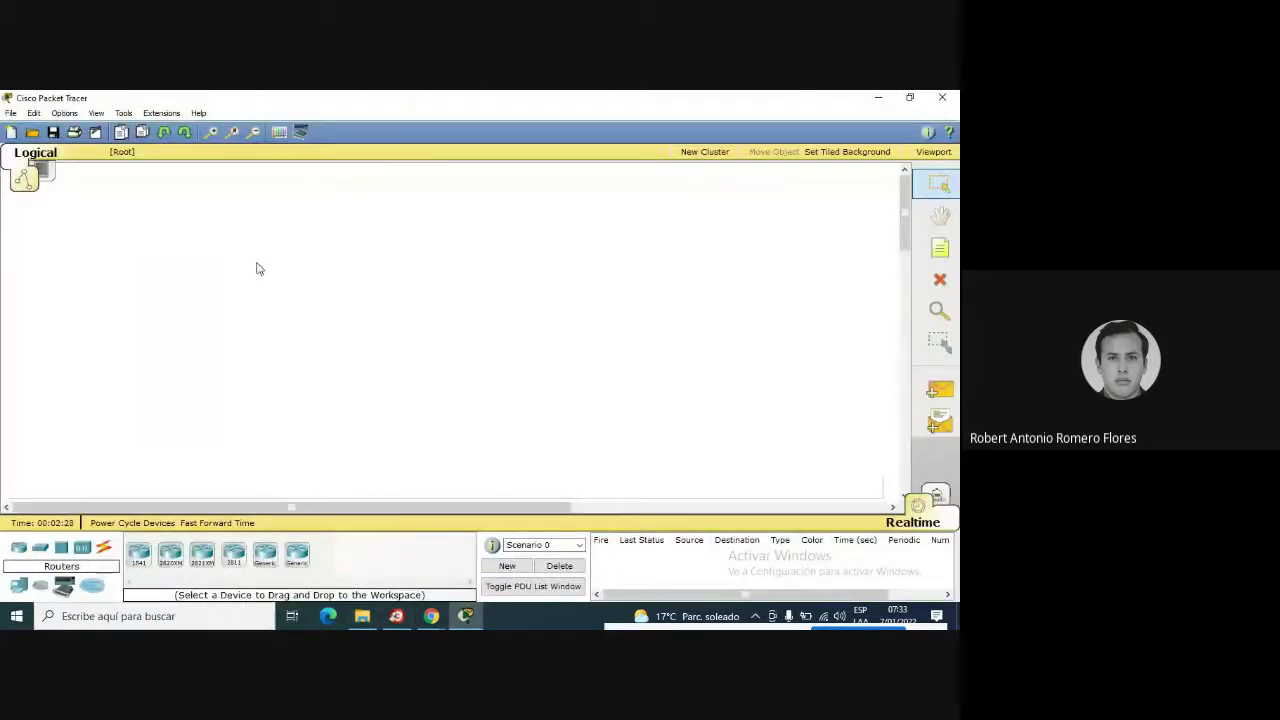
{"action": "left_click", "coordinate": [265, 557]}
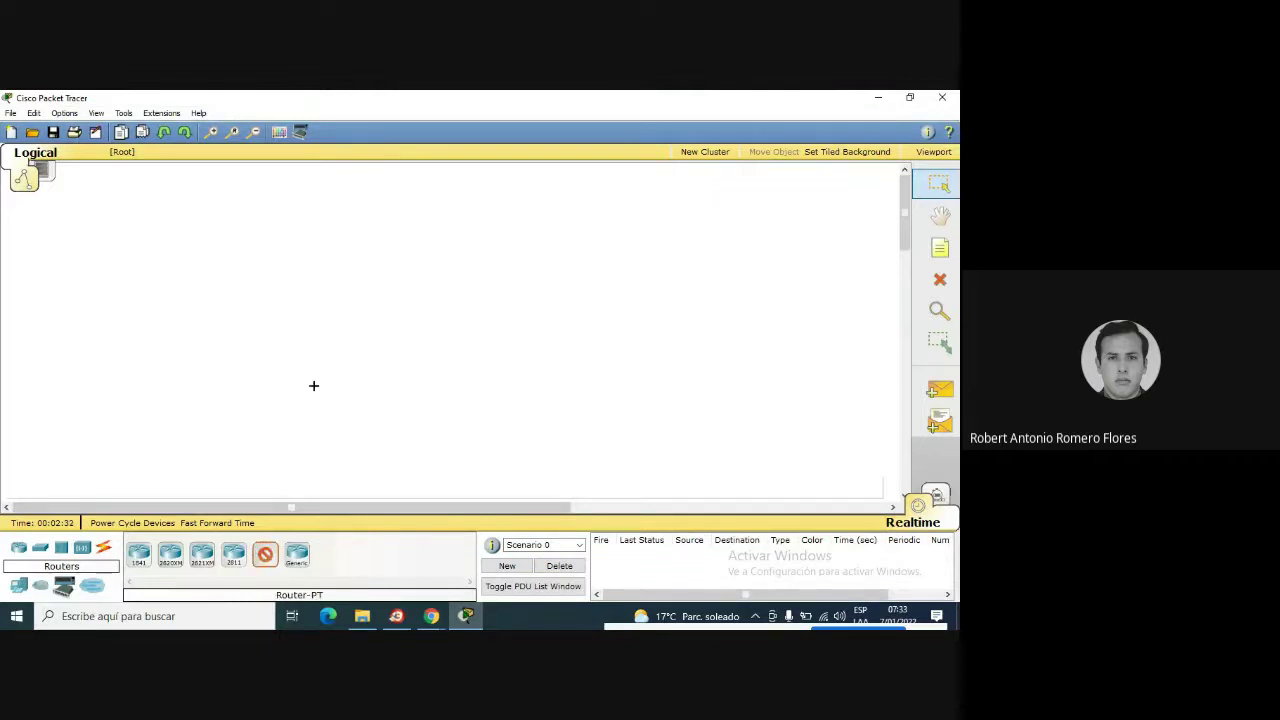
{"action": "left_click", "coordinate": [313, 283]}
- Open the Windows magnifier (Lupa) and set its magnification to 200%
{"action": "left_click", "coordinate": [86, 620]}
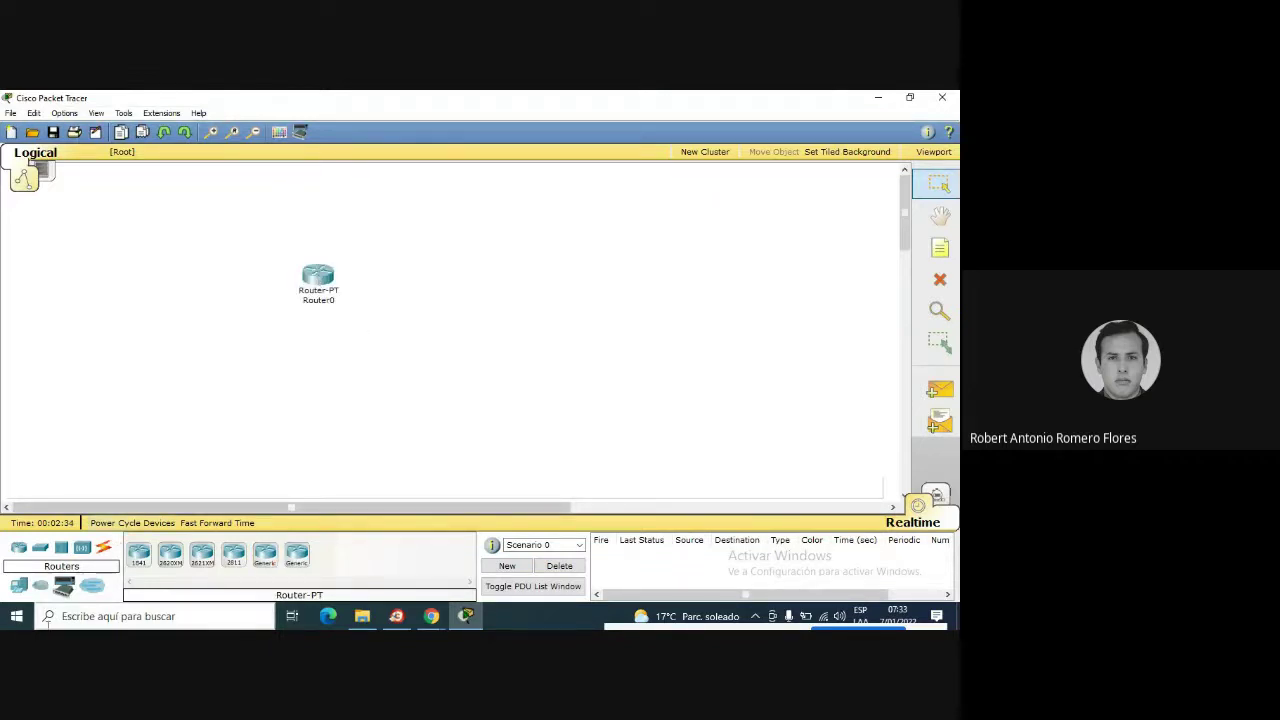
{"action": "type", "text": "lupa"}
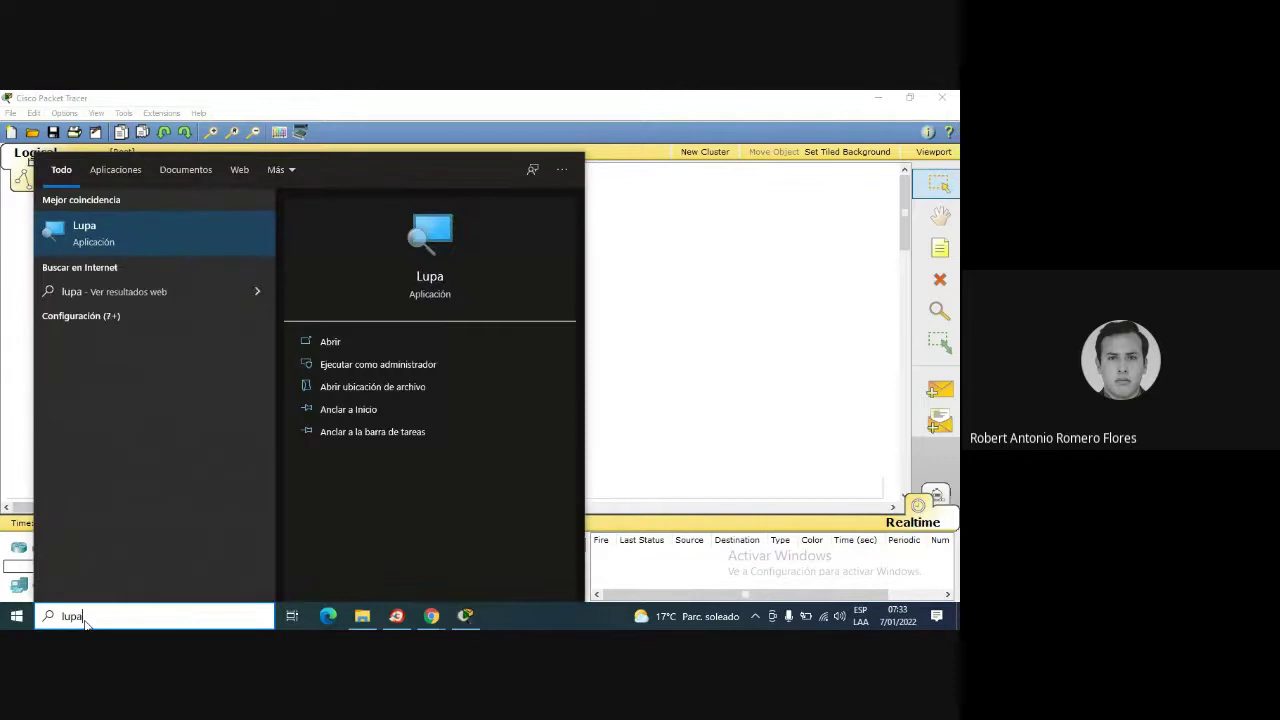
{"action": "key", "text": "Return"}
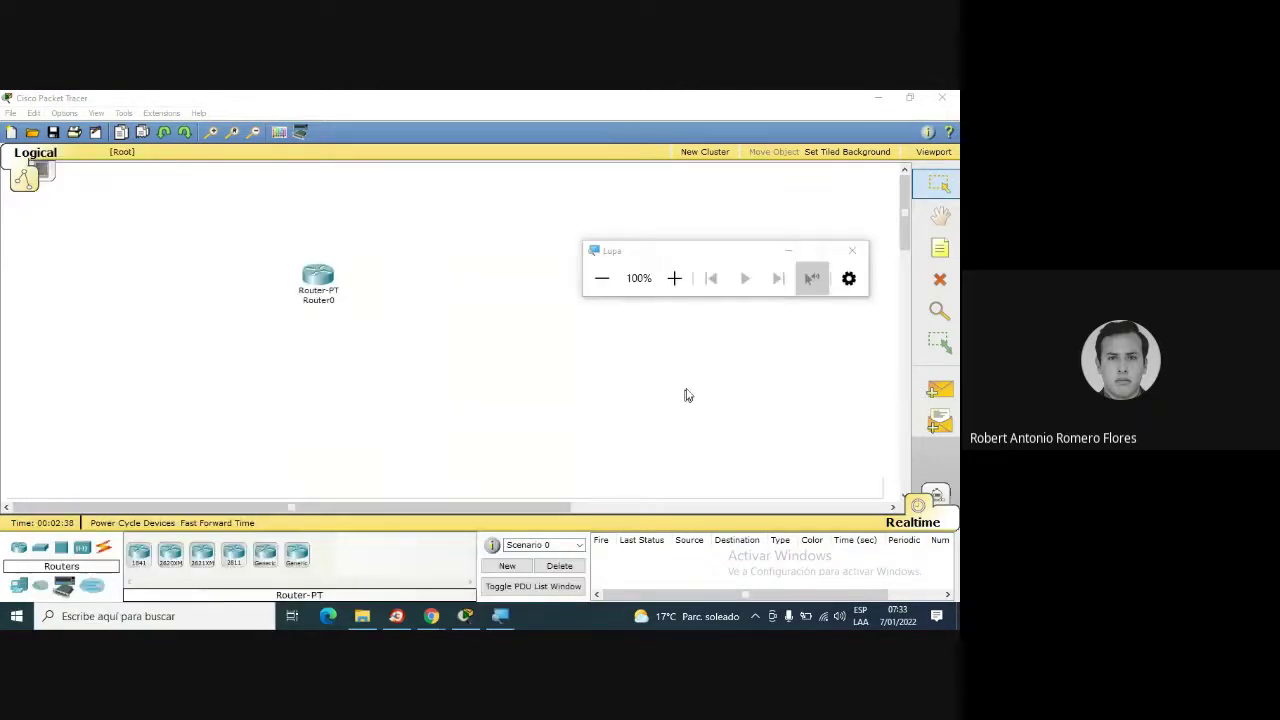
{"action": "left_click", "coordinate": [674, 278]}
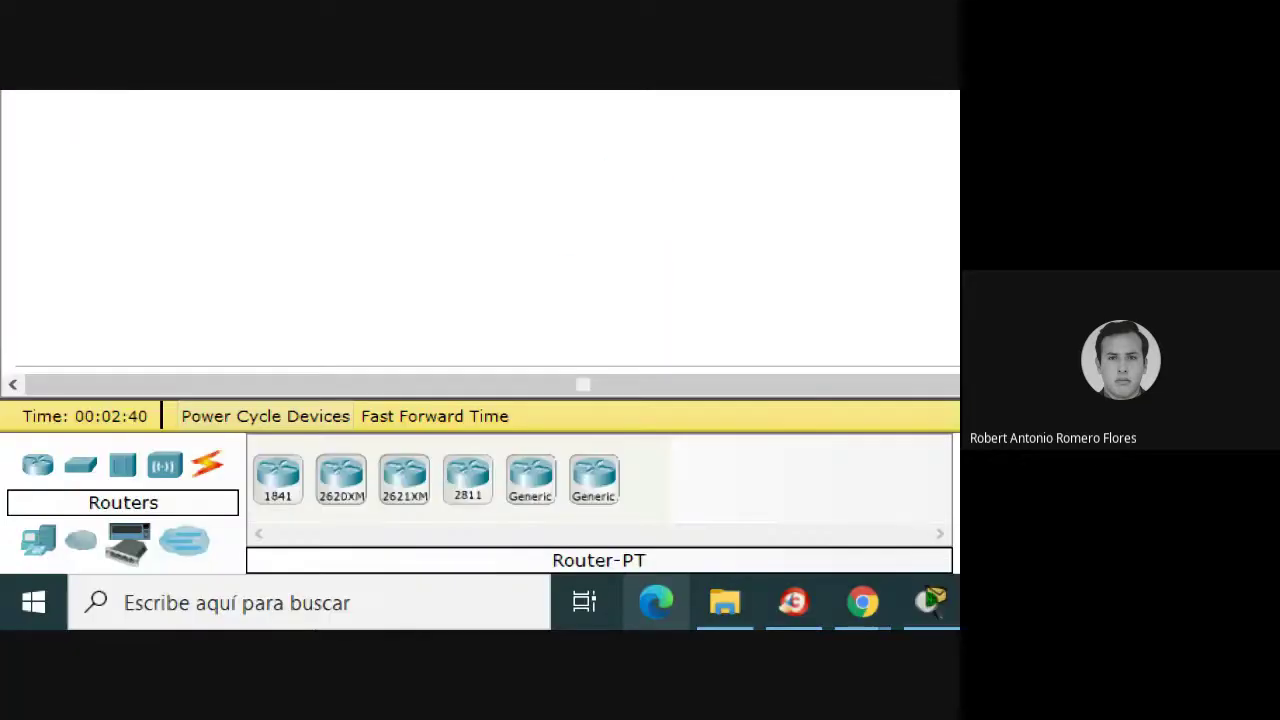
- Add two more generic Router-PT devices side by side below Router0, forming a triangle
{"action": "left_click", "coordinate": [530, 478]}
{"action": "left_click", "coordinate": [636, 285]}
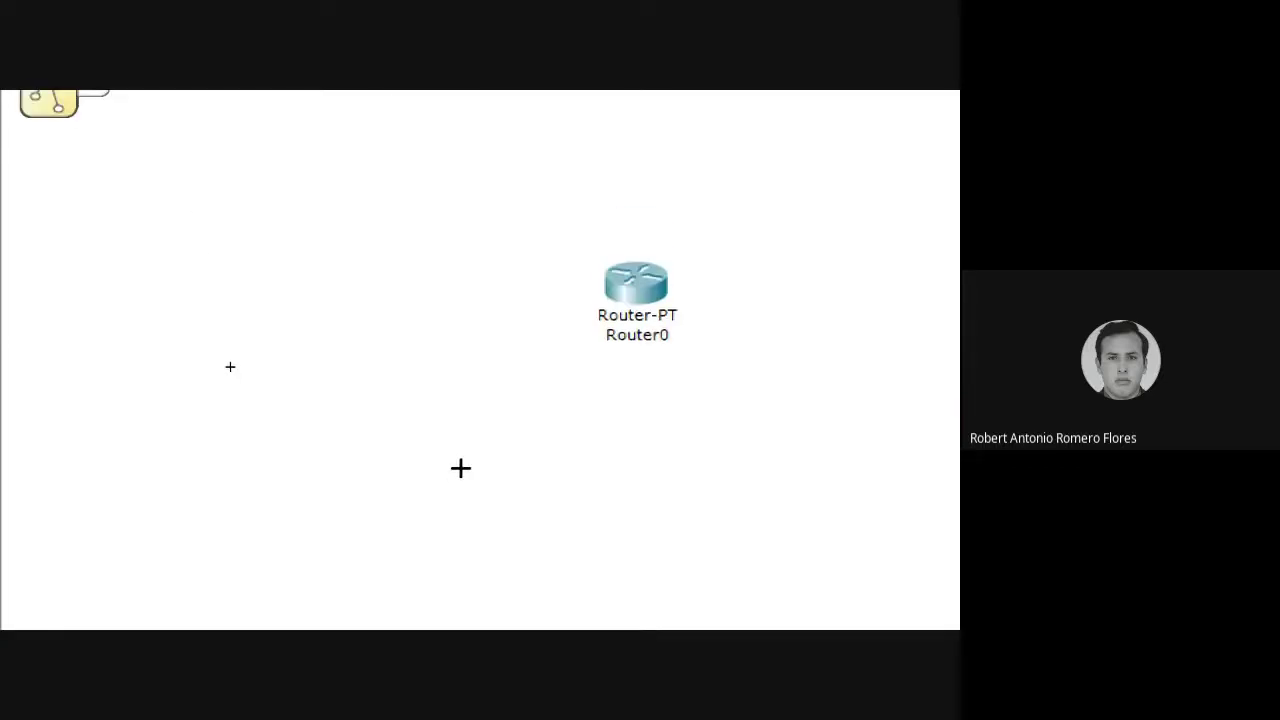
{"action": "left_click", "coordinate": [491, 406]}
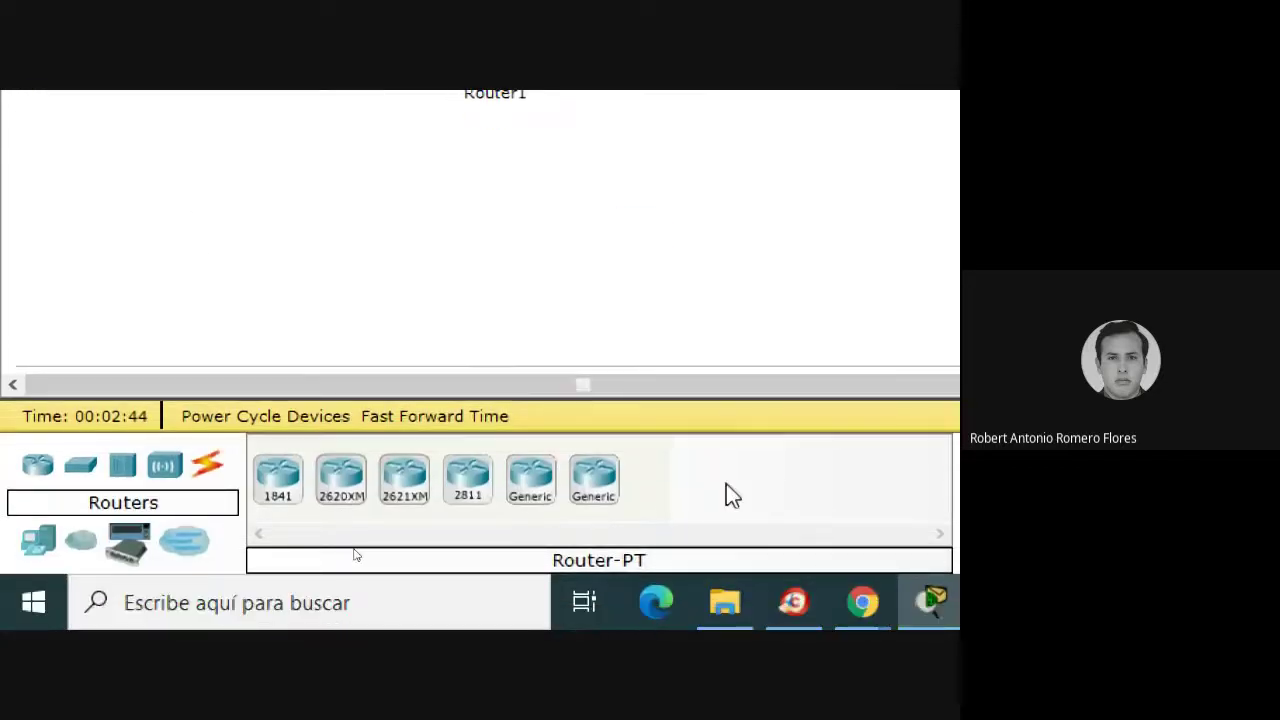
{"action": "left_click", "coordinate": [531, 476]}
{"action": "left_click", "coordinate": [795, 245]}
{"action": "mouse_move", "coordinate": [797, 251]}
{"action": "left_mouse_down"}
{"action": "mouse_move", "coordinate": [797, 289]}
{"action": "mouse_move", "coordinate": [806, 254]}
{"action": "mouse_move", "coordinate": [808, 272]}
{"action": "left_mouse_up"}
{"action": "left_click_drag", "start_coordinate": [494, 244], "coordinate": [490, 283]}
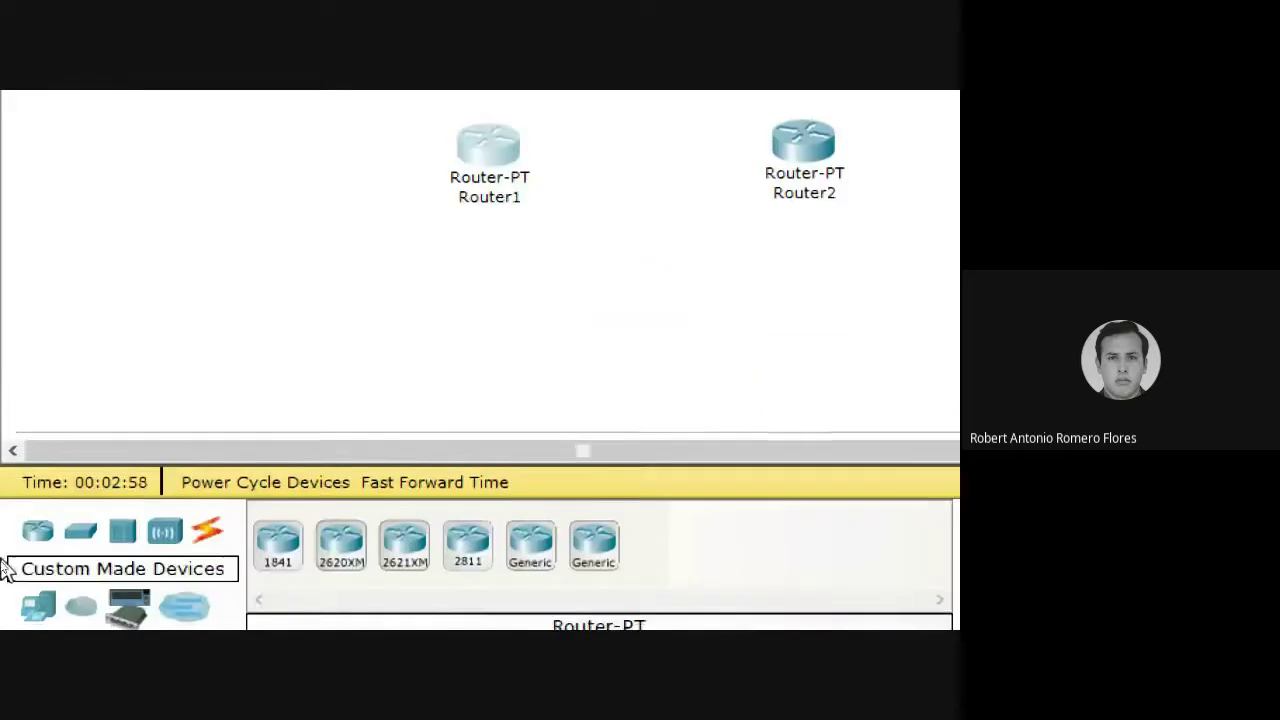
- Place three generic PCs: one to the right of Router0, one left of Router1 and one right of Router2
{"action": "left_click", "coordinate": [38, 604]}
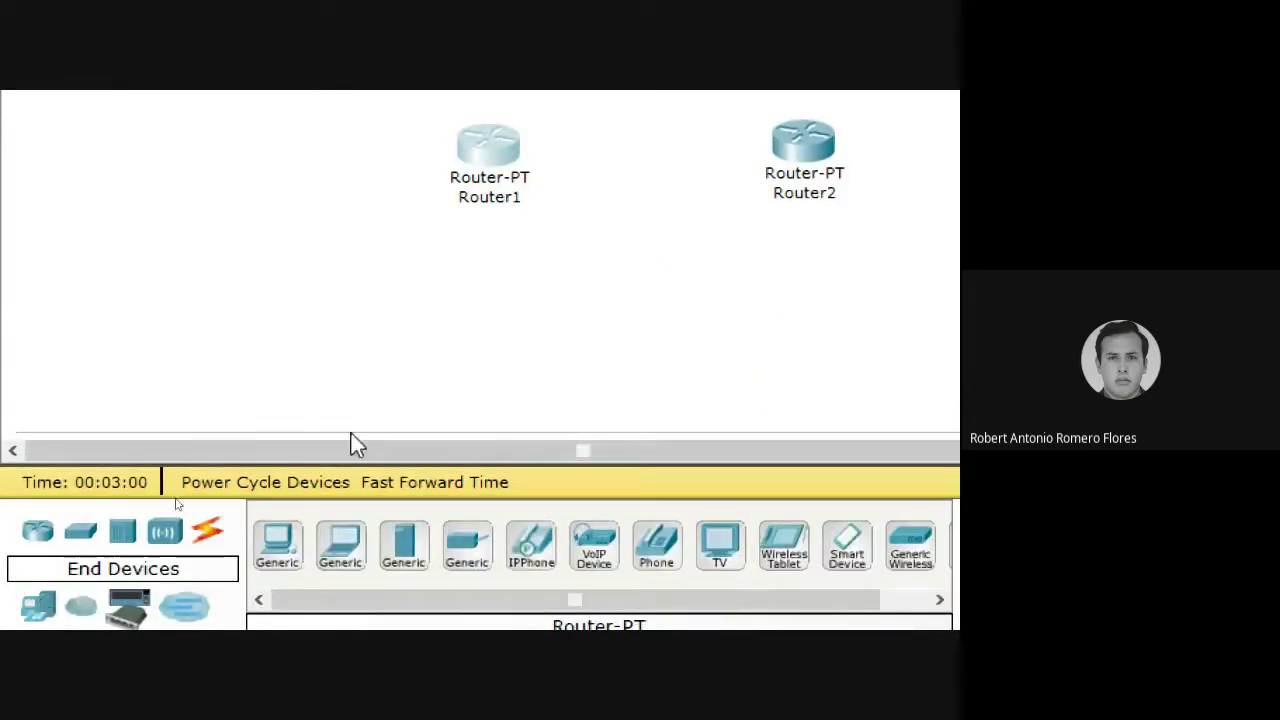
{"action": "left_click", "coordinate": [279, 550]}
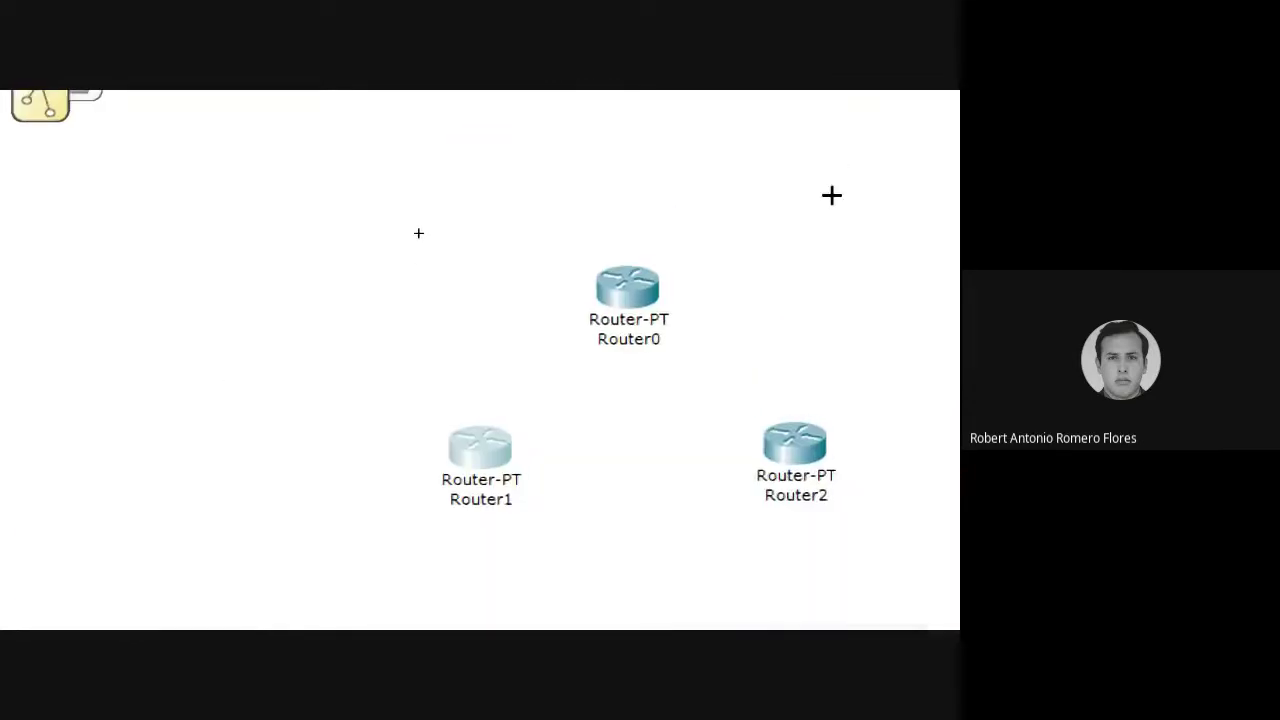
{"action": "left_click", "coordinate": [802, 268]}
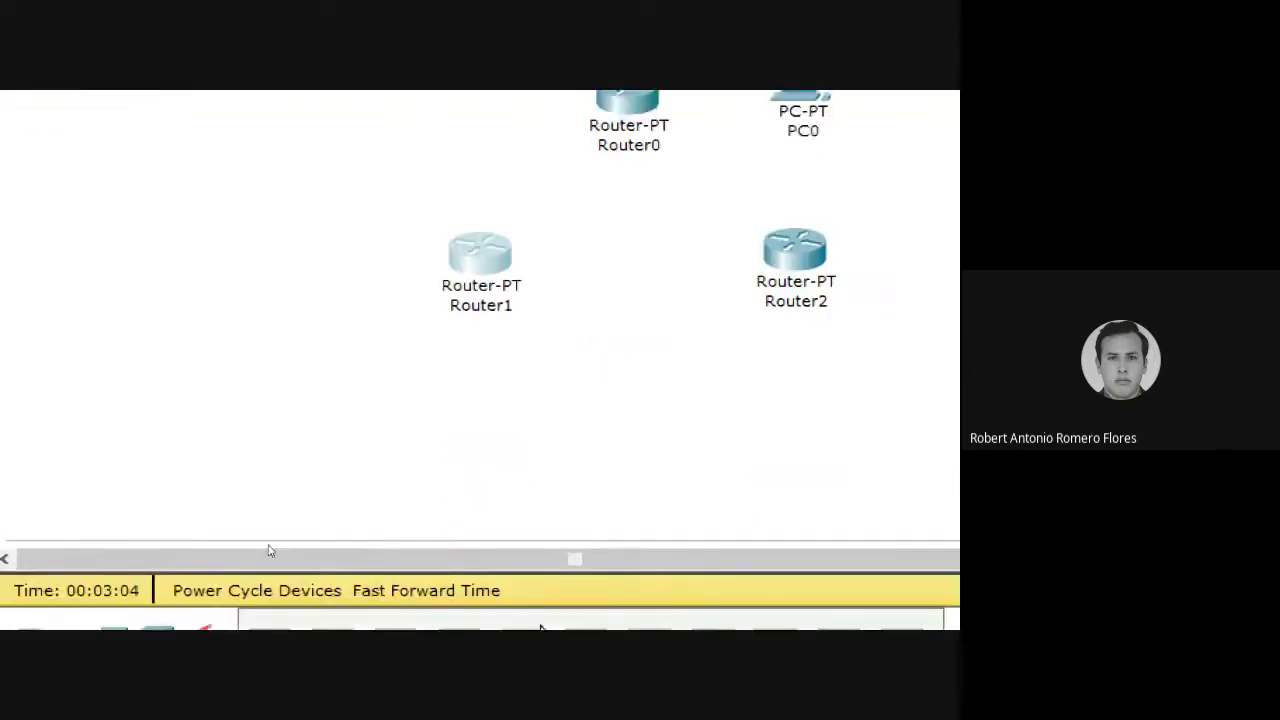
{"action": "left_click", "coordinate": [269, 567]}
{"action": "left_click", "coordinate": [296, 170]}
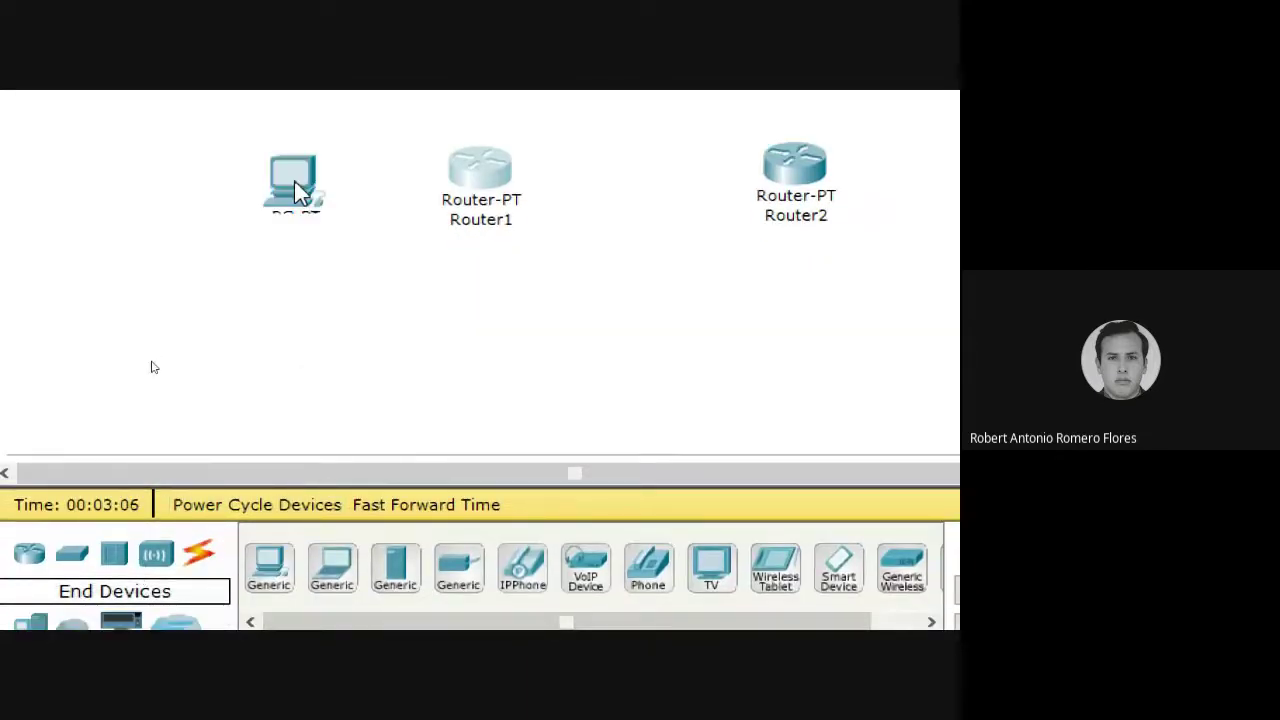
{"action": "left_click", "coordinate": [270, 553]}
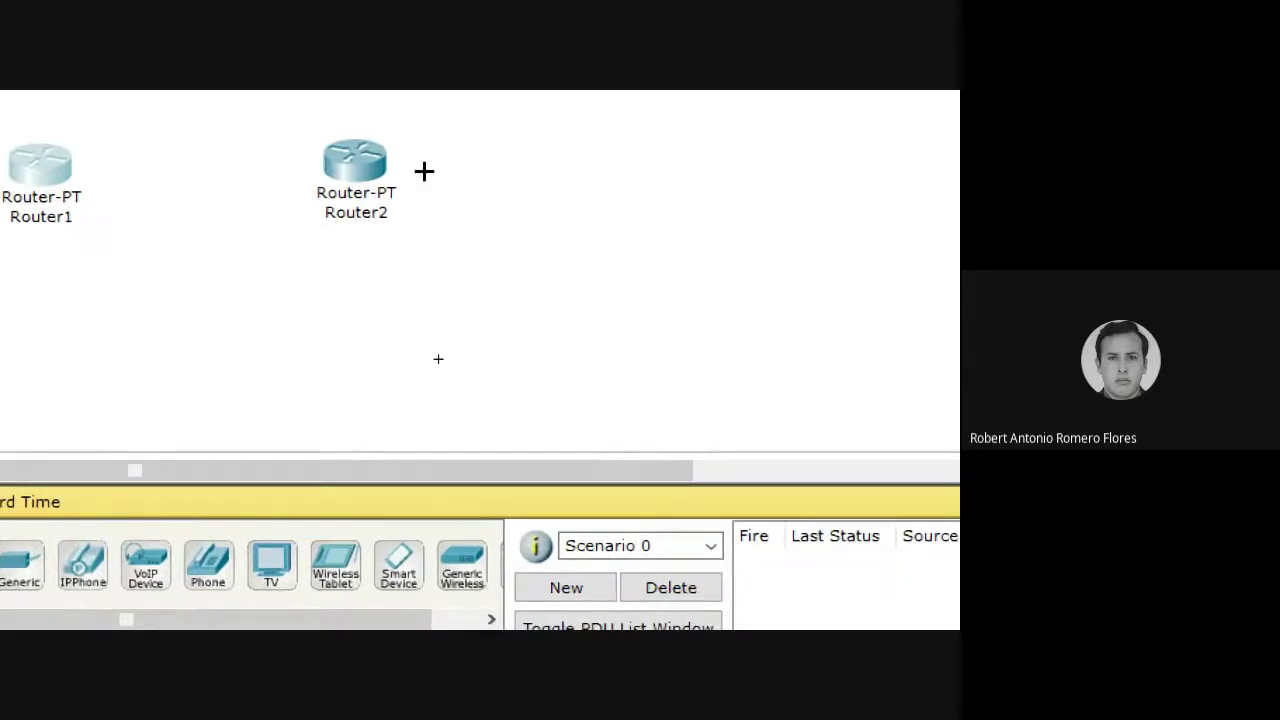
{"action": "left_click", "coordinate": [940, 145]}
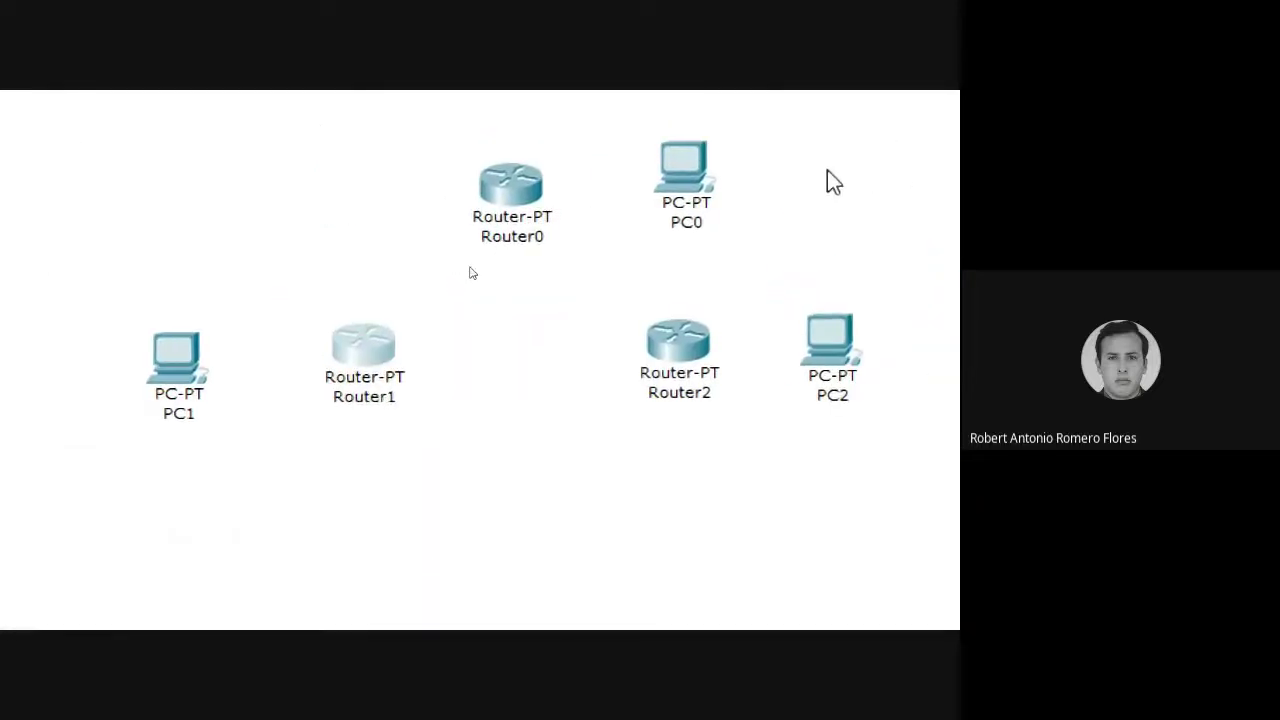
- Reposition the routers and PCs so the triangular topology is evenly spaced and each PC lines up with its router
{"action": "left_click", "coordinate": [708, 170]}
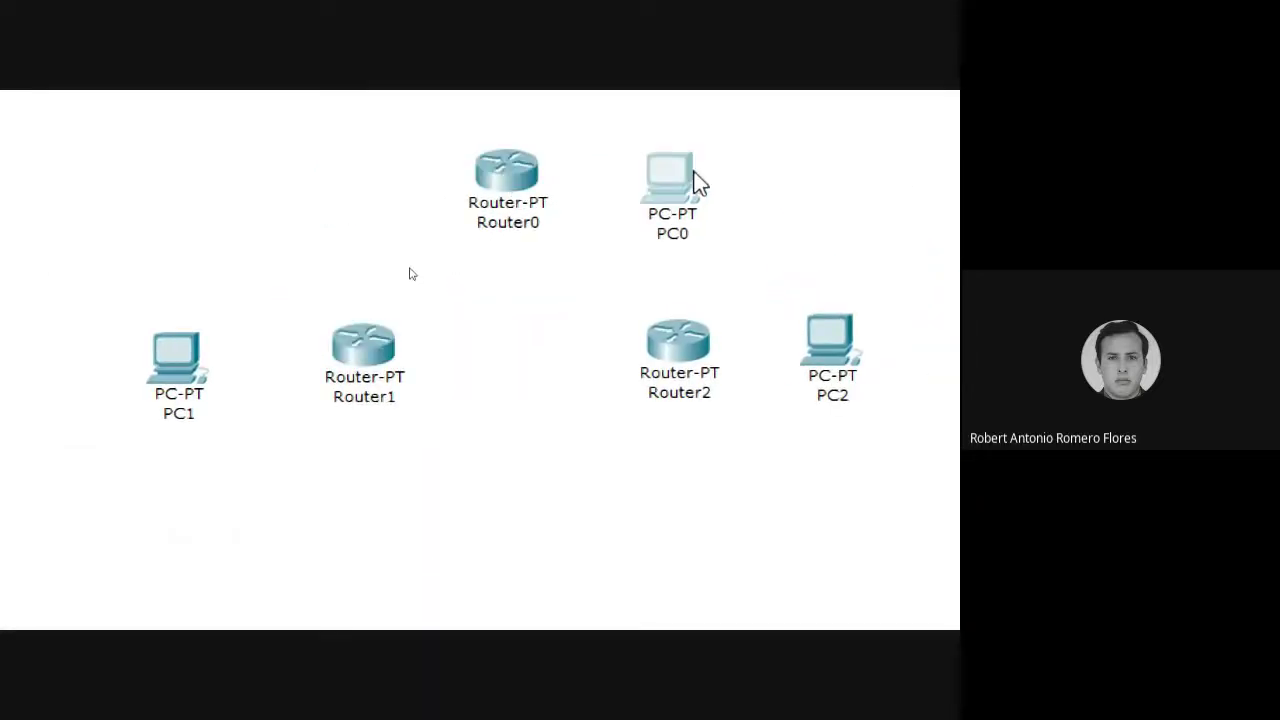
{"action": "left_click_drag", "start_coordinate": [684, 352], "coordinate": [664, 357]}
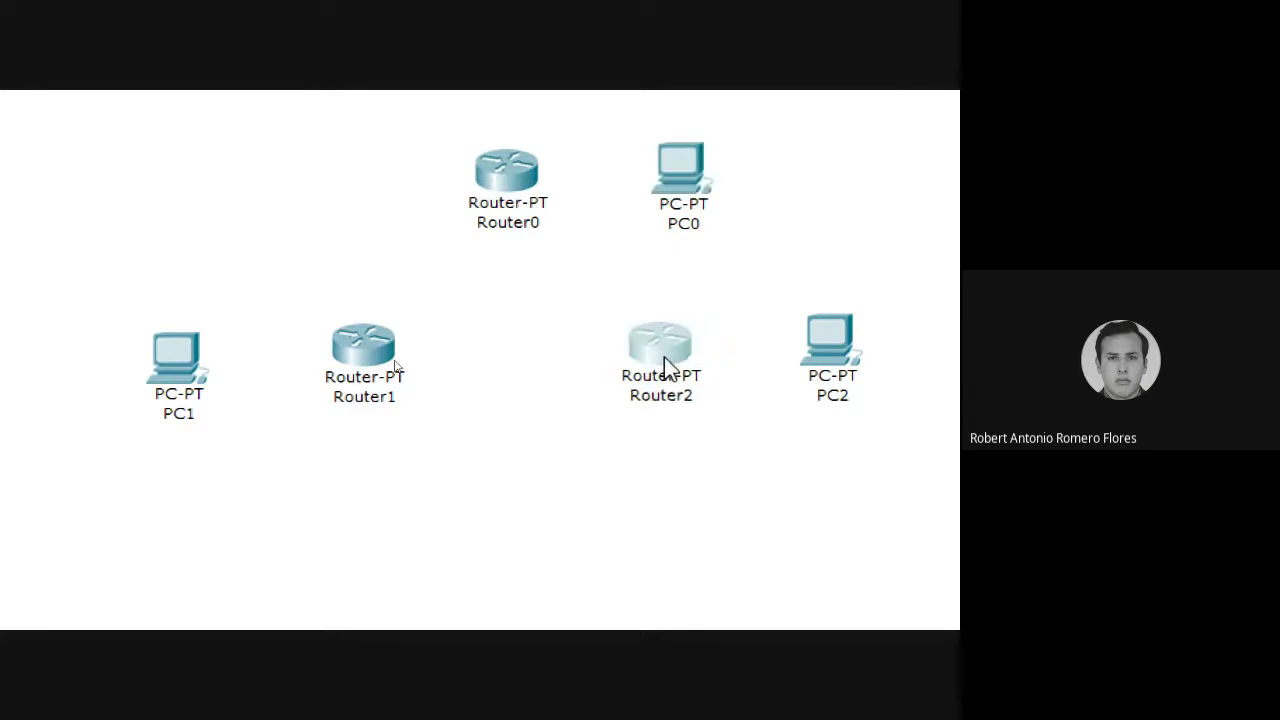
{"action": "left_click_drag", "start_coordinate": [846, 360], "coordinate": [843, 369]}
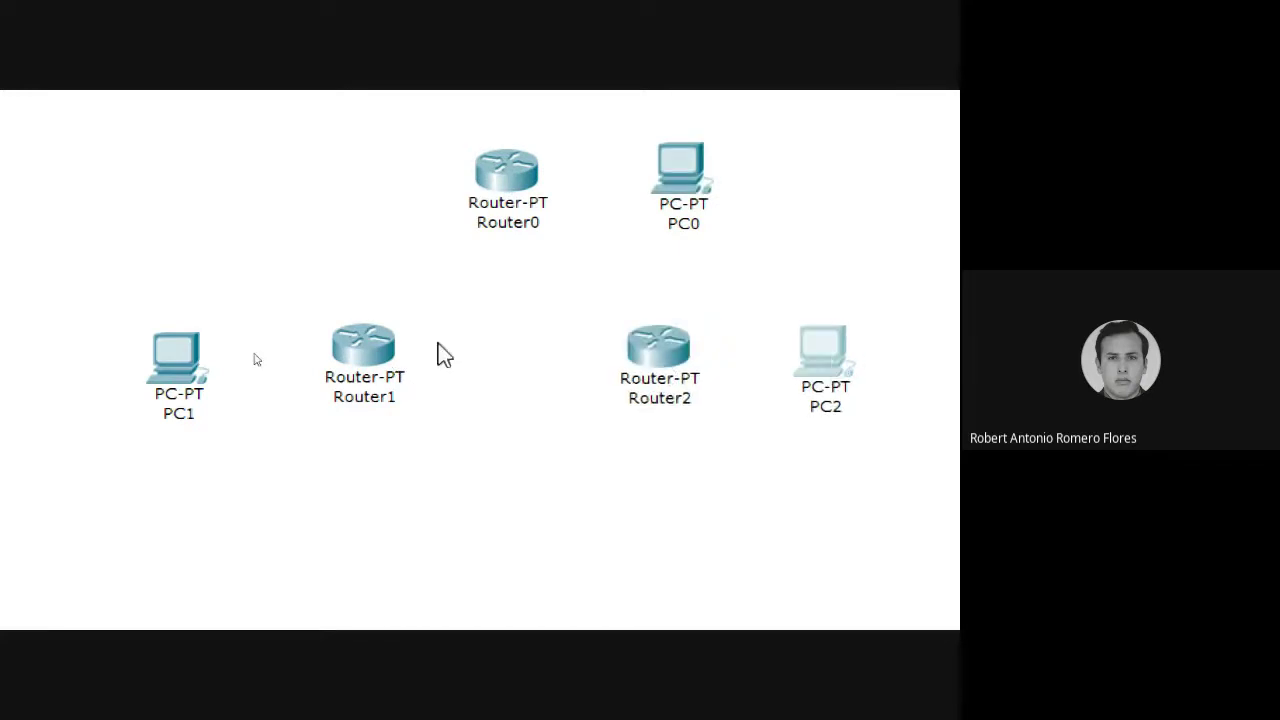
{"action": "left_click_drag", "start_coordinate": [352, 358], "coordinate": [379, 349]}
{"action": "left_click_drag", "start_coordinate": [190, 354], "coordinate": [197, 345]}
{"action": "left_click", "coordinate": [258, 246]}
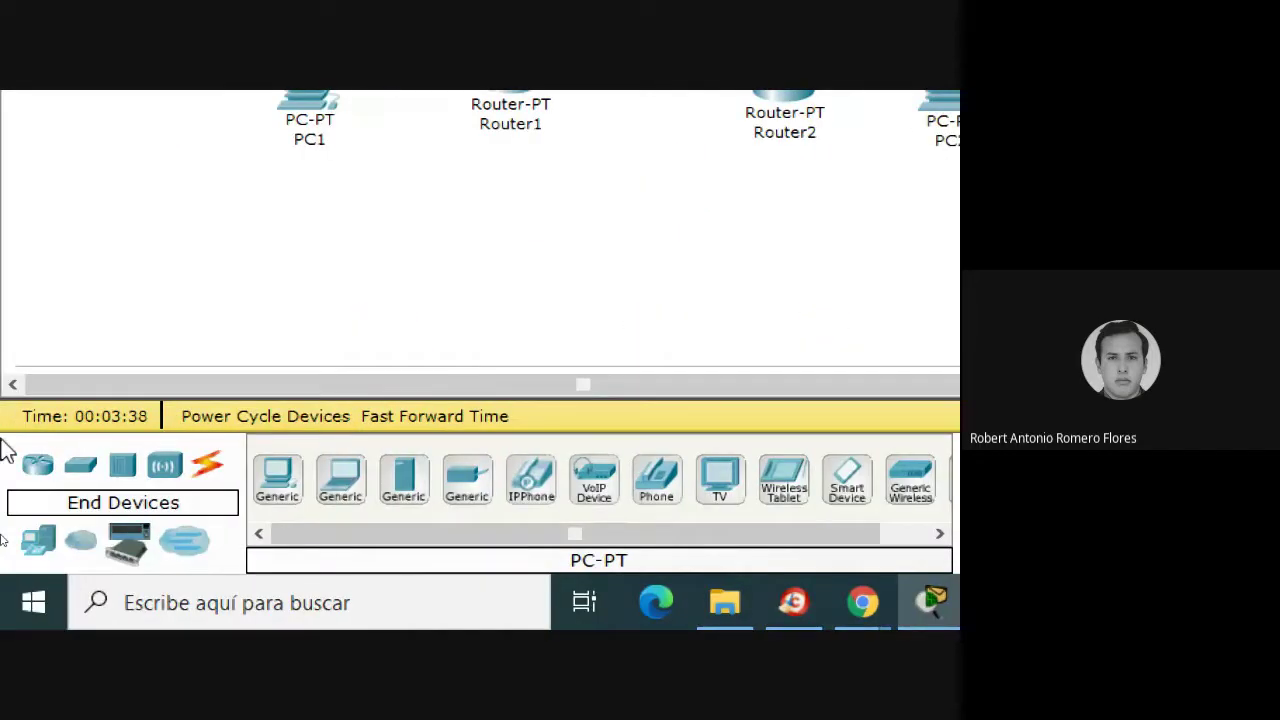
{"action": "left_click", "coordinate": [207, 464]}
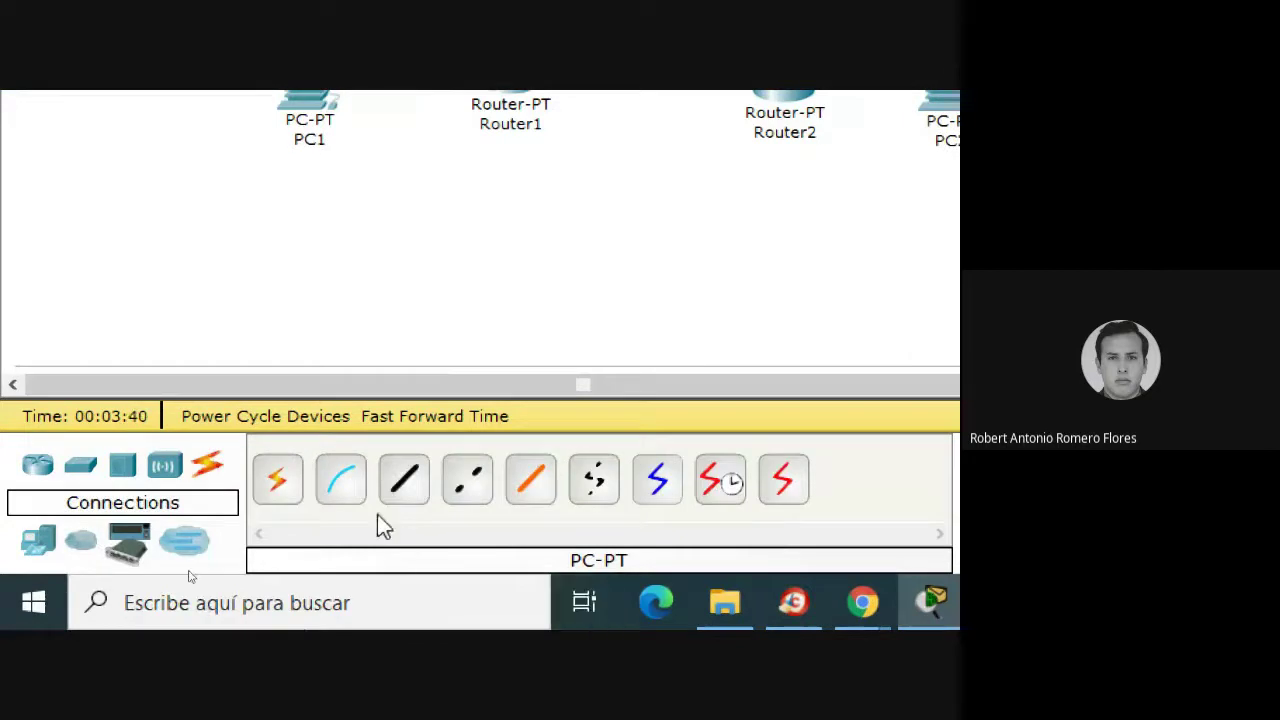
{"action": "left_click", "coordinate": [404, 479]}
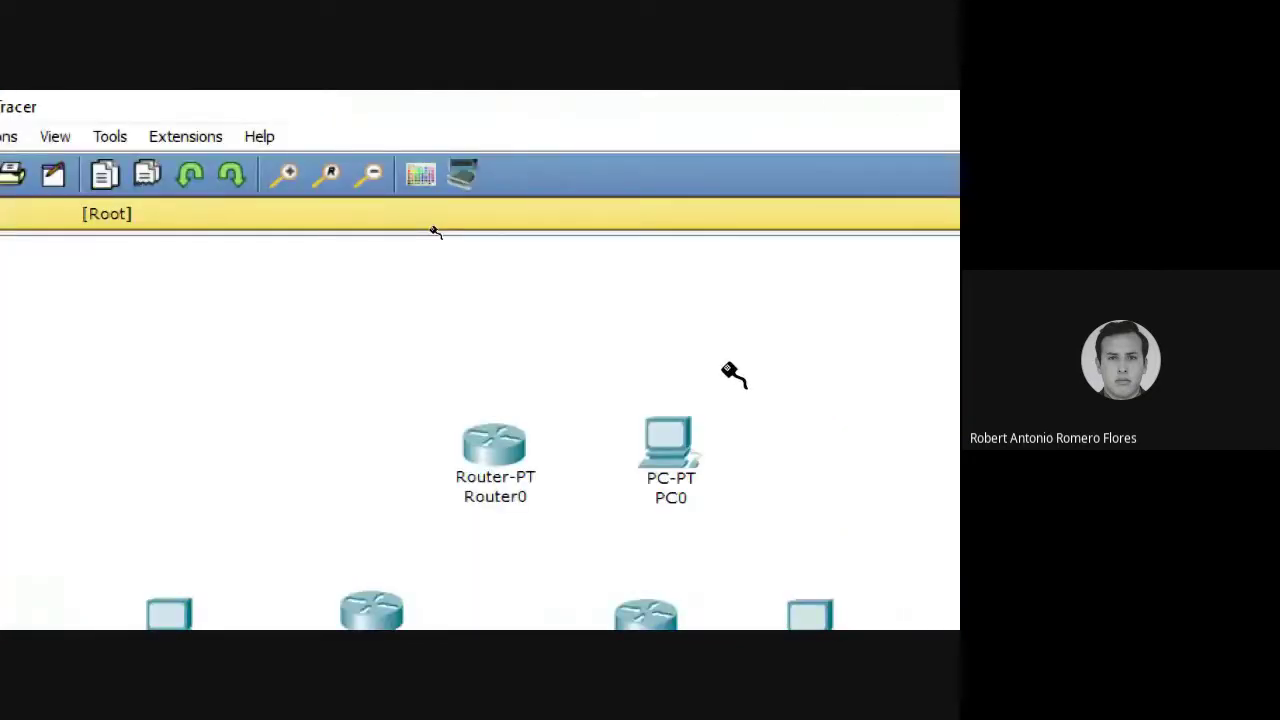
{"action": "left_click", "coordinate": [491, 443]}
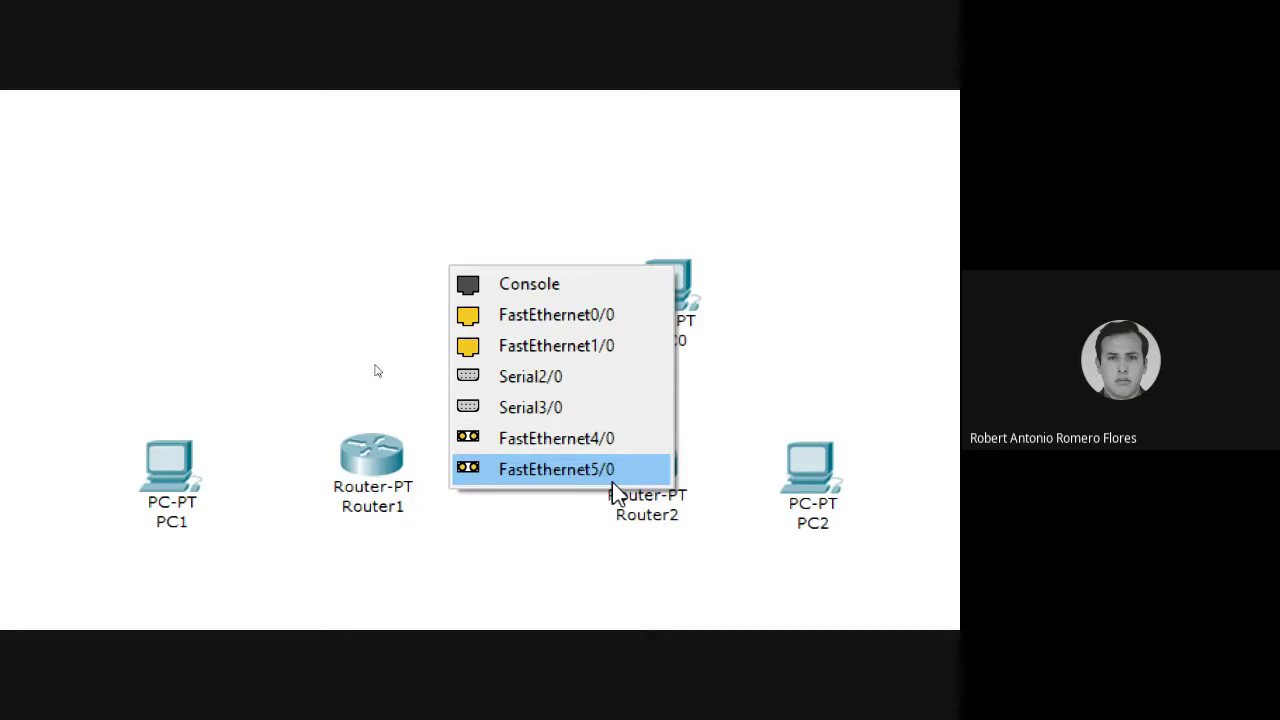
{"action": "left_click", "coordinate": [612, 478]}
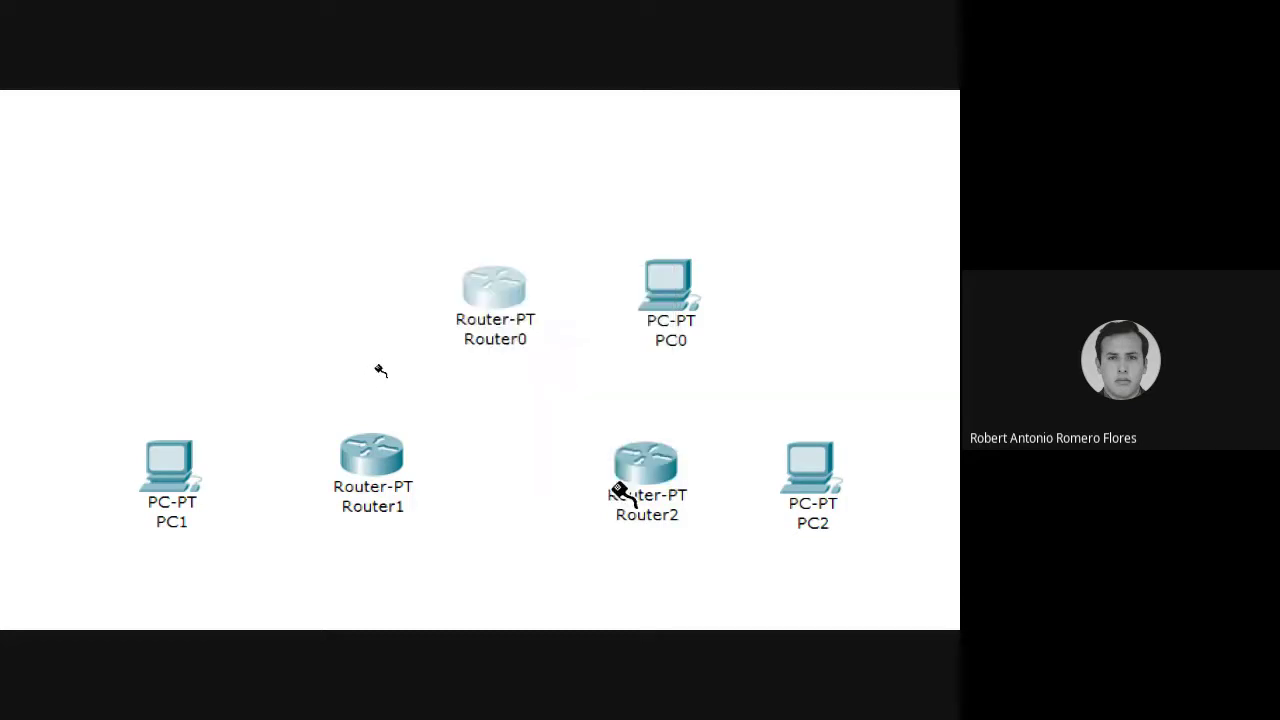
{"action": "key", "text": "super+plus"}
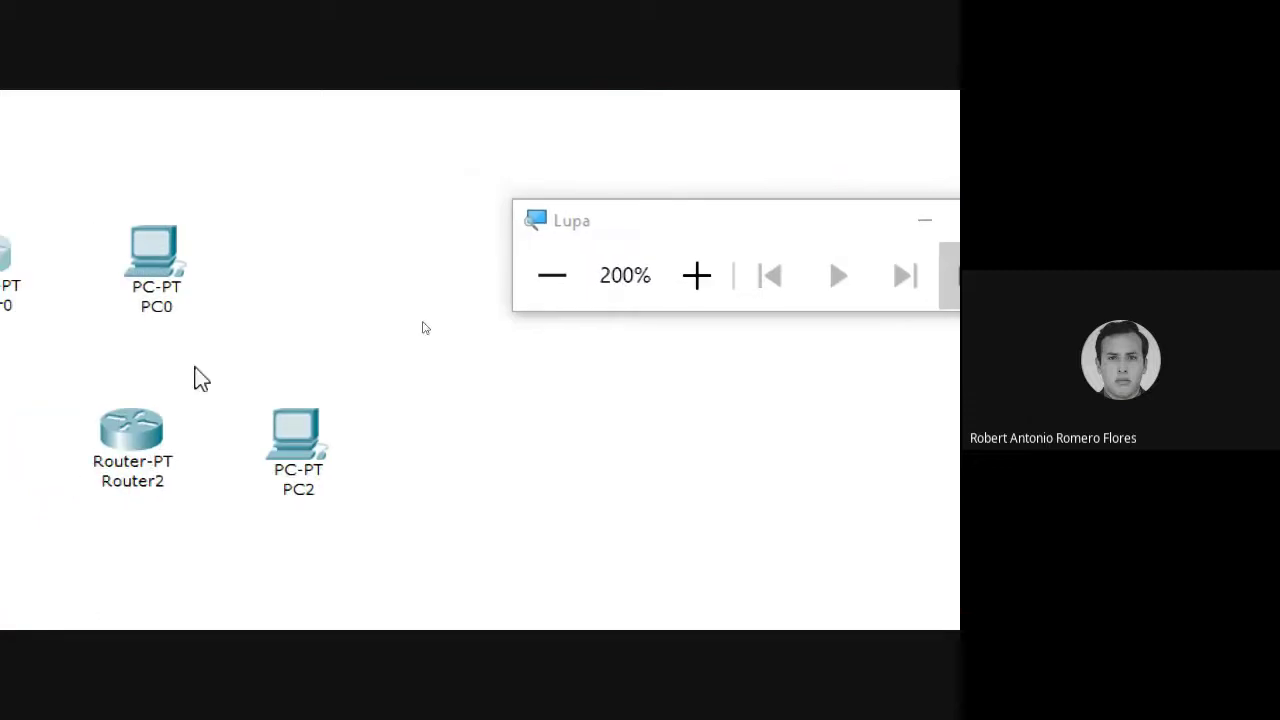
- Examine the descriptions of the modules available for Router0, from PT-ROUTER-NM-1AM to PT-ROUTER-NM-1SS, and close its window
{"action": "left_click", "coordinate": [378, 256]}
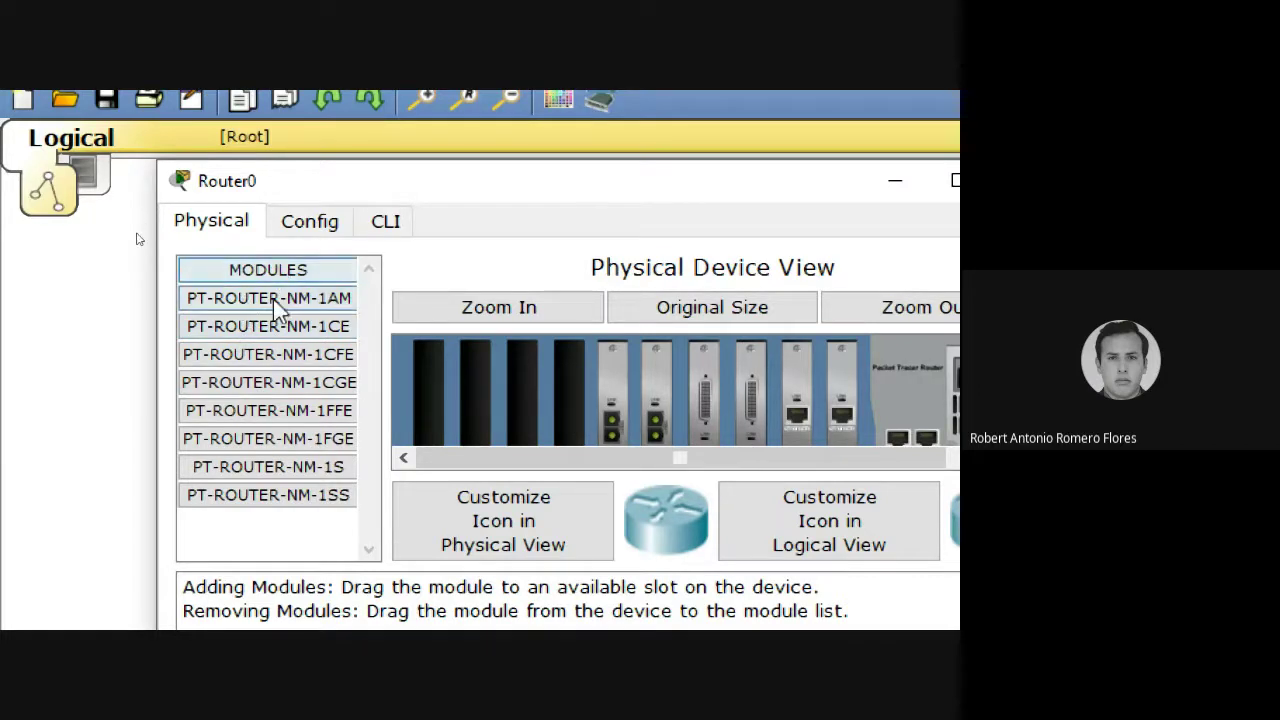
{"action": "left_click", "coordinate": [273, 299]}
{"action": "left_click", "coordinate": [274, 325]}
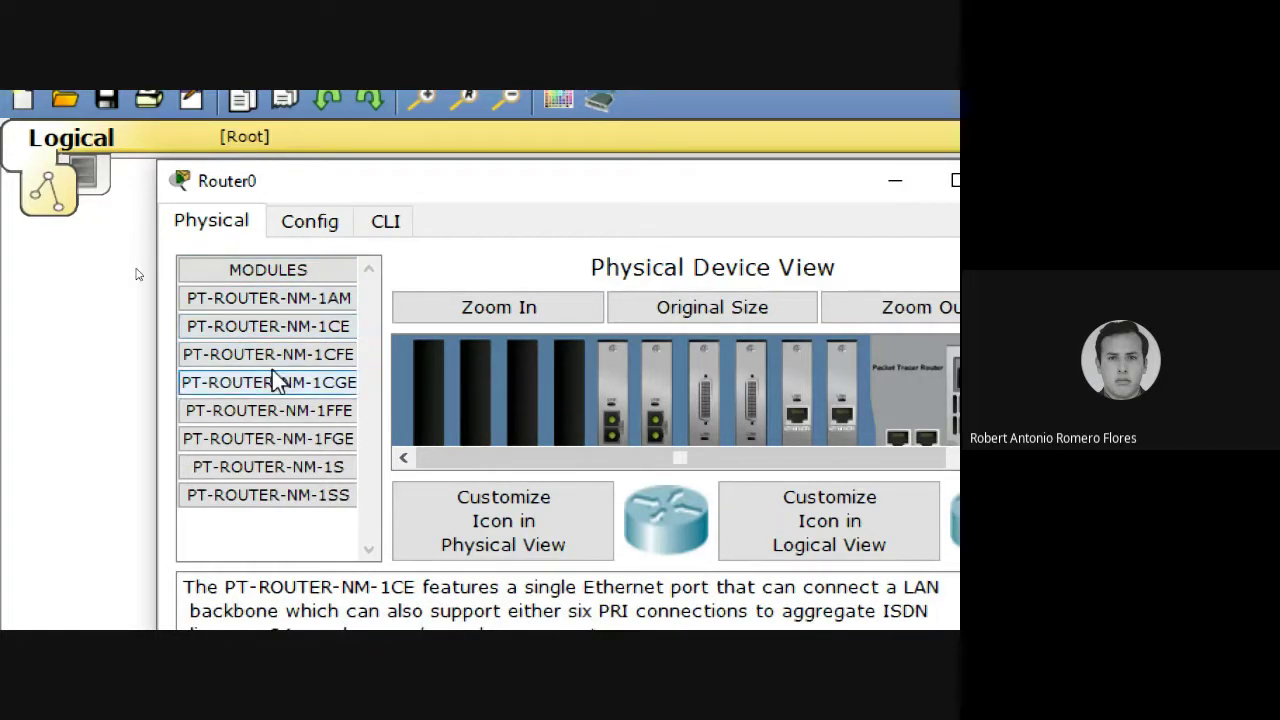
{"action": "left_click", "coordinate": [272, 381]}
{"action": "left_click", "coordinate": [272, 412]}
{"action": "left_click", "coordinate": [272, 437]}
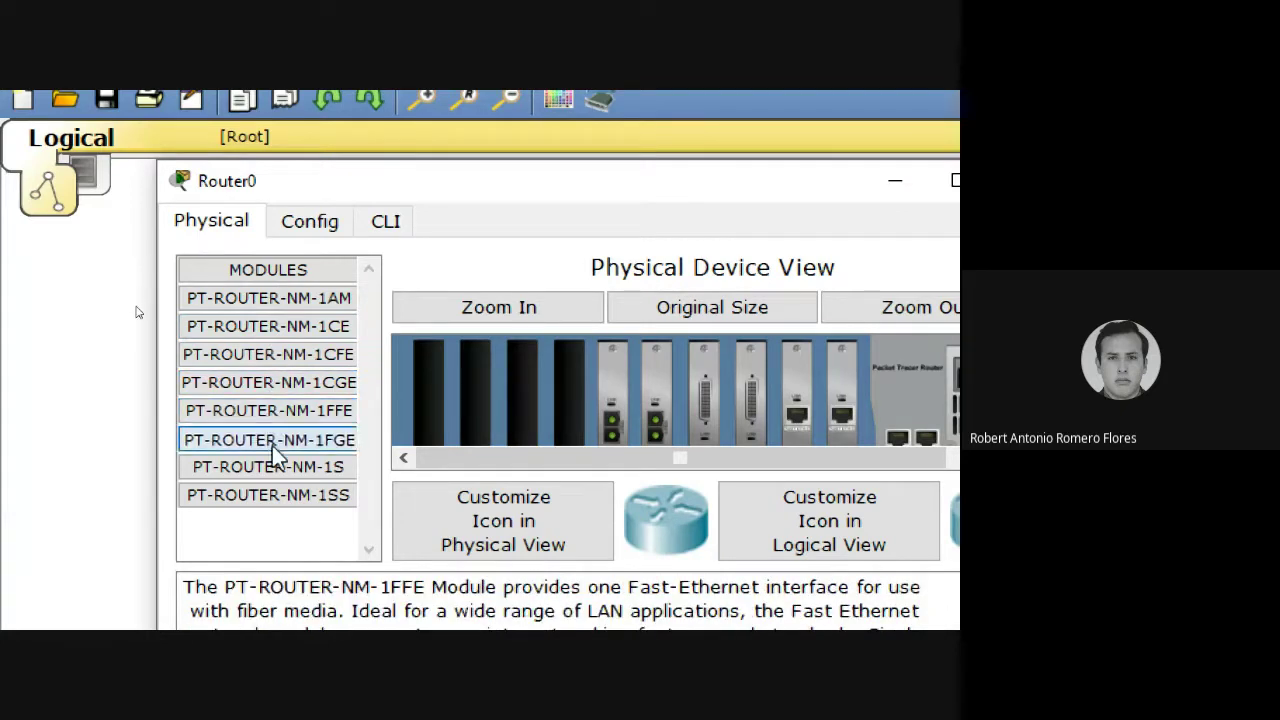
{"action": "left_click", "coordinate": [294, 471]}
{"action": "left_click", "coordinate": [304, 496]}
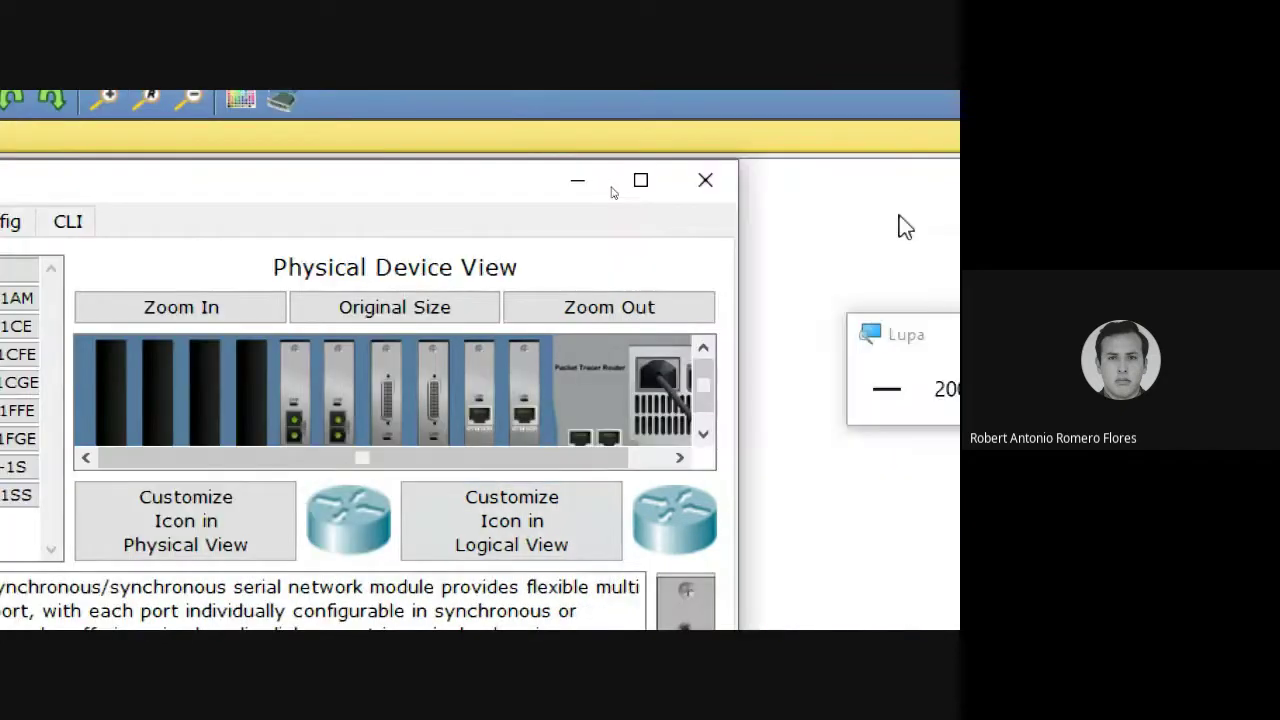
{"action": "left_click", "coordinate": [722, 195]}
- Inspect PC0's global configuration settings and close its window
{"action": "left_click", "coordinate": [477, 365]}
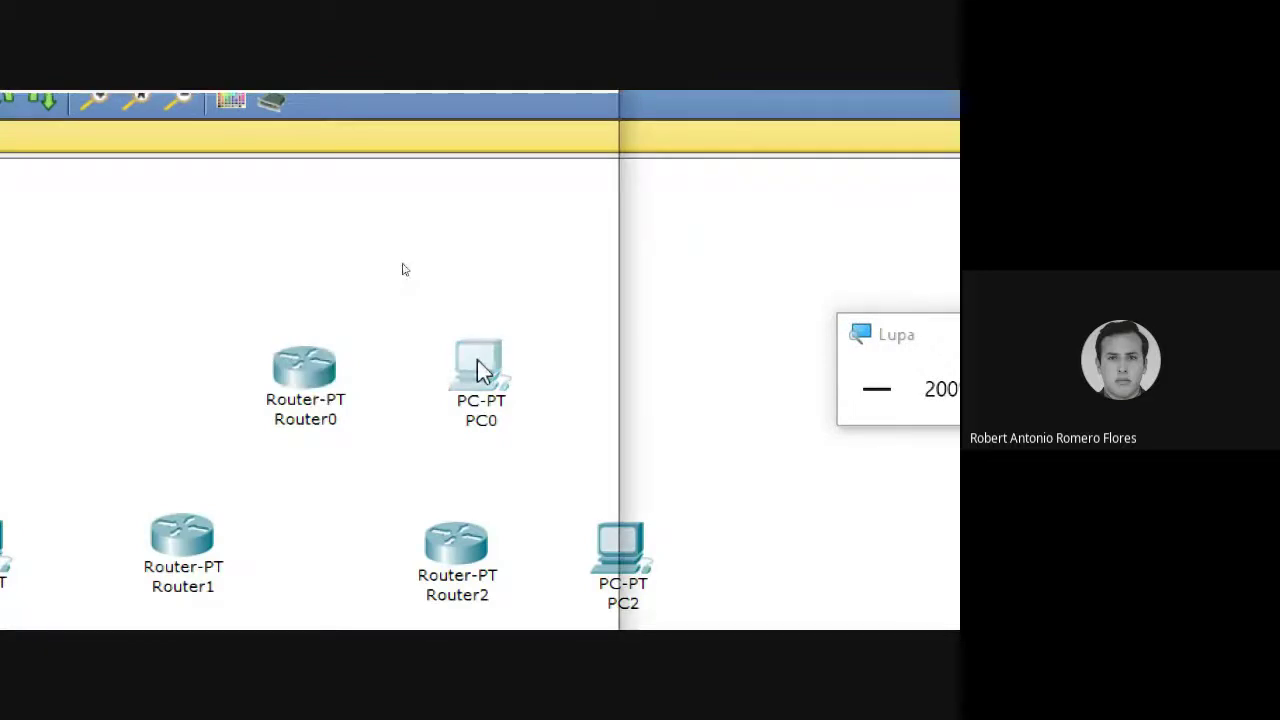
{"action": "left_click", "coordinate": [180, 113]}
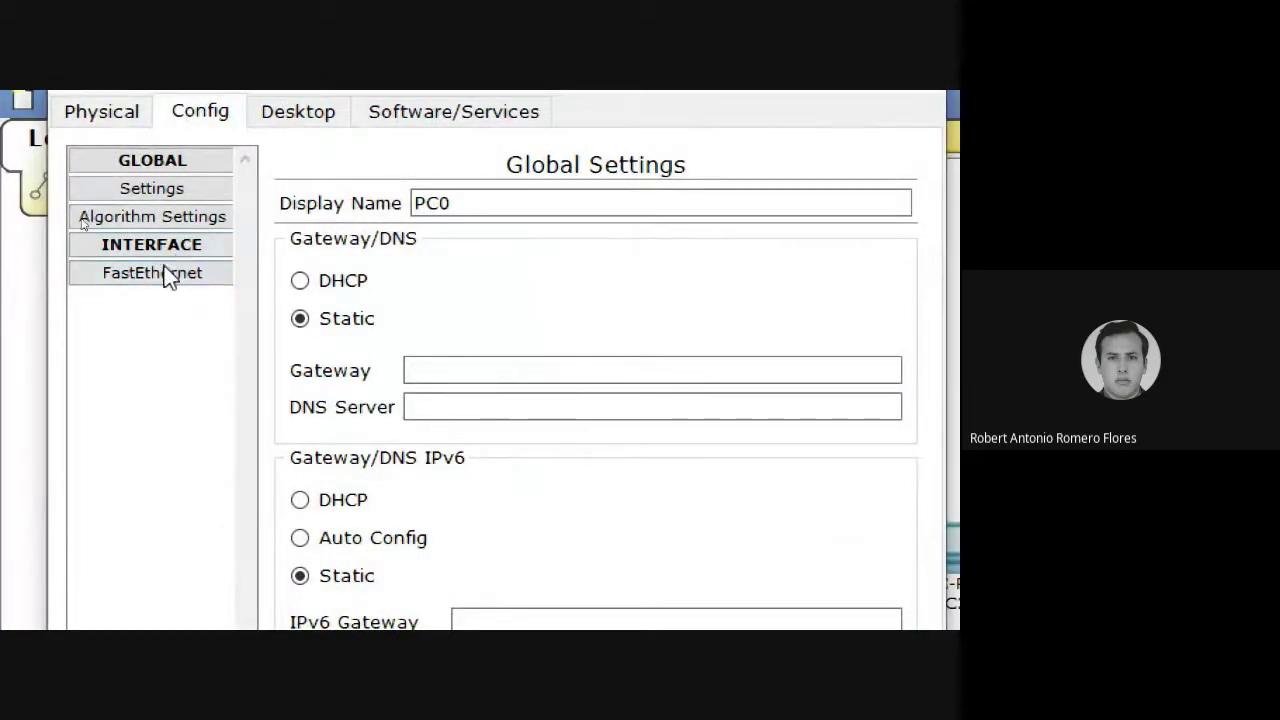
{"action": "left_click", "coordinate": [740, 150]}
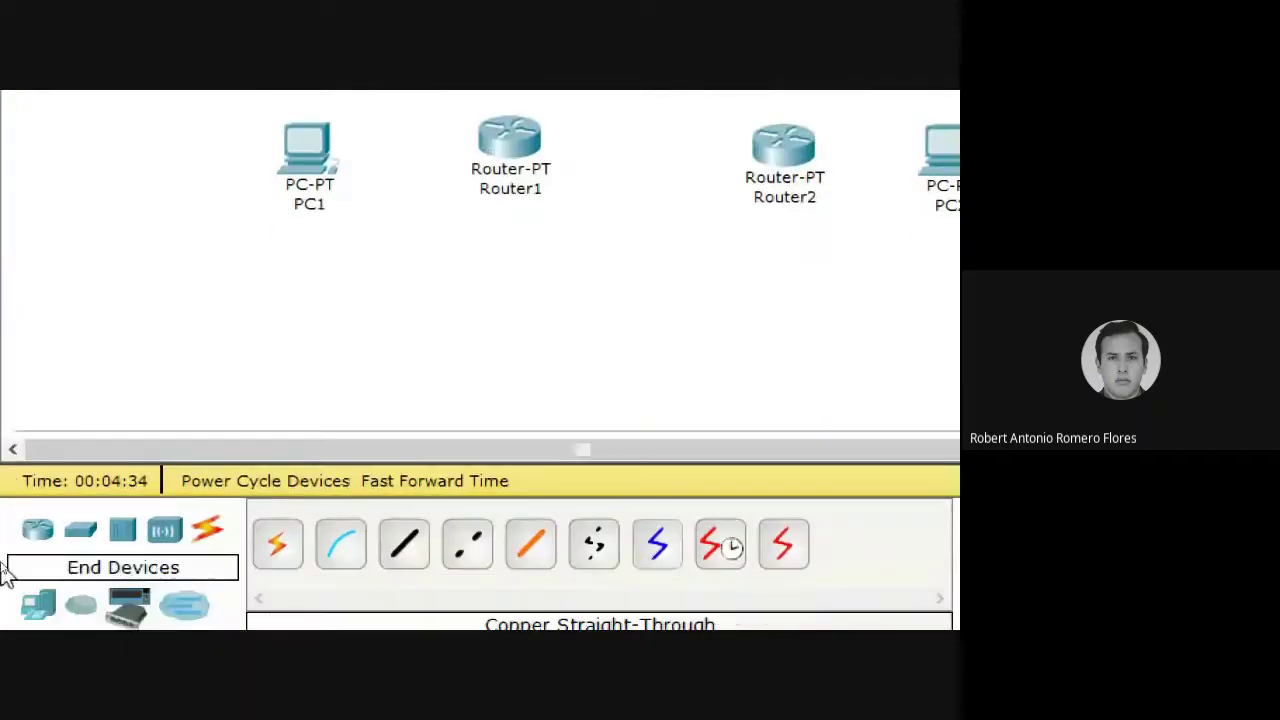
{"action": "left_click", "coordinate": [40, 603]}
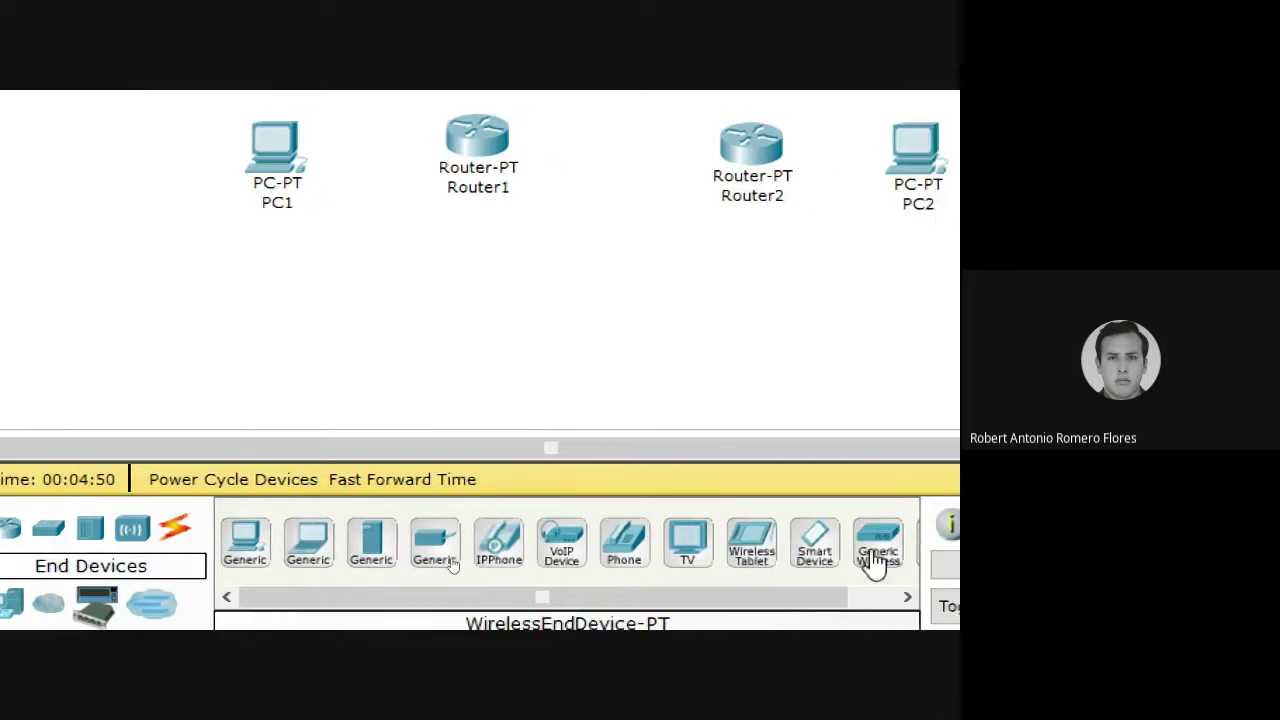
{"action": "left_click", "coordinate": [870, 600]}
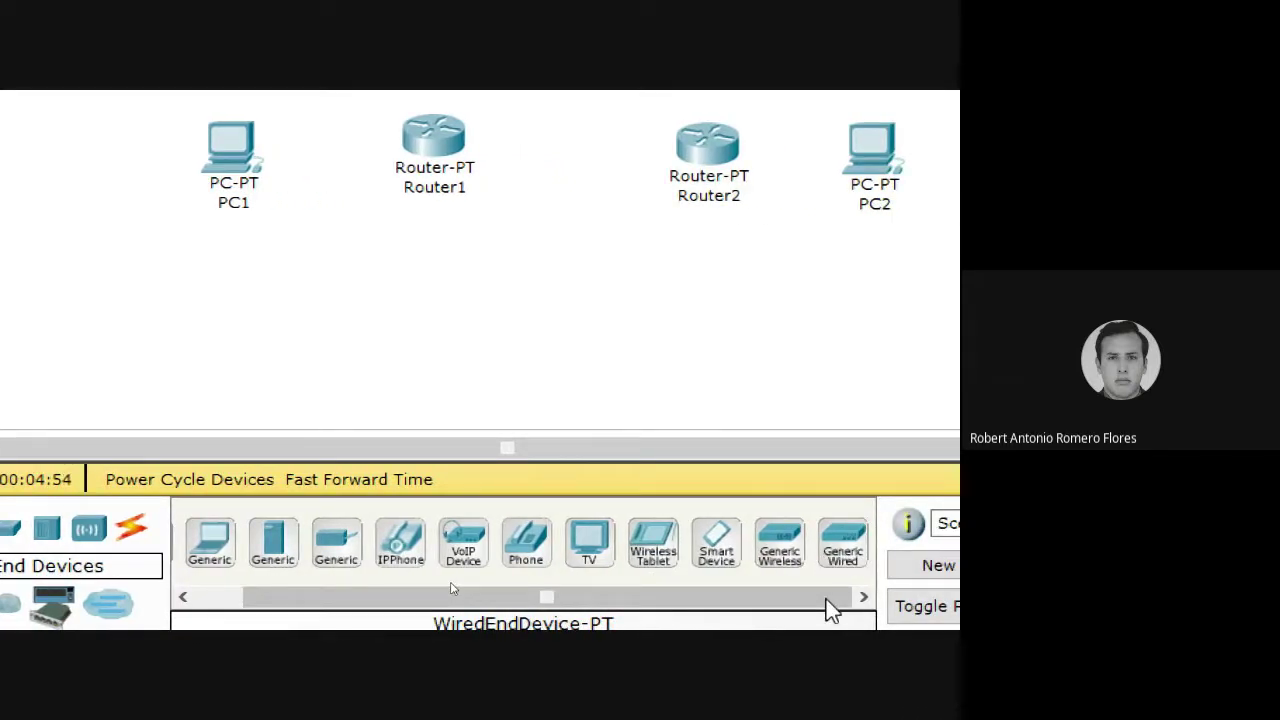
{"action": "left_click_drag", "start_coordinate": [829, 609], "coordinate": [509, 589]}
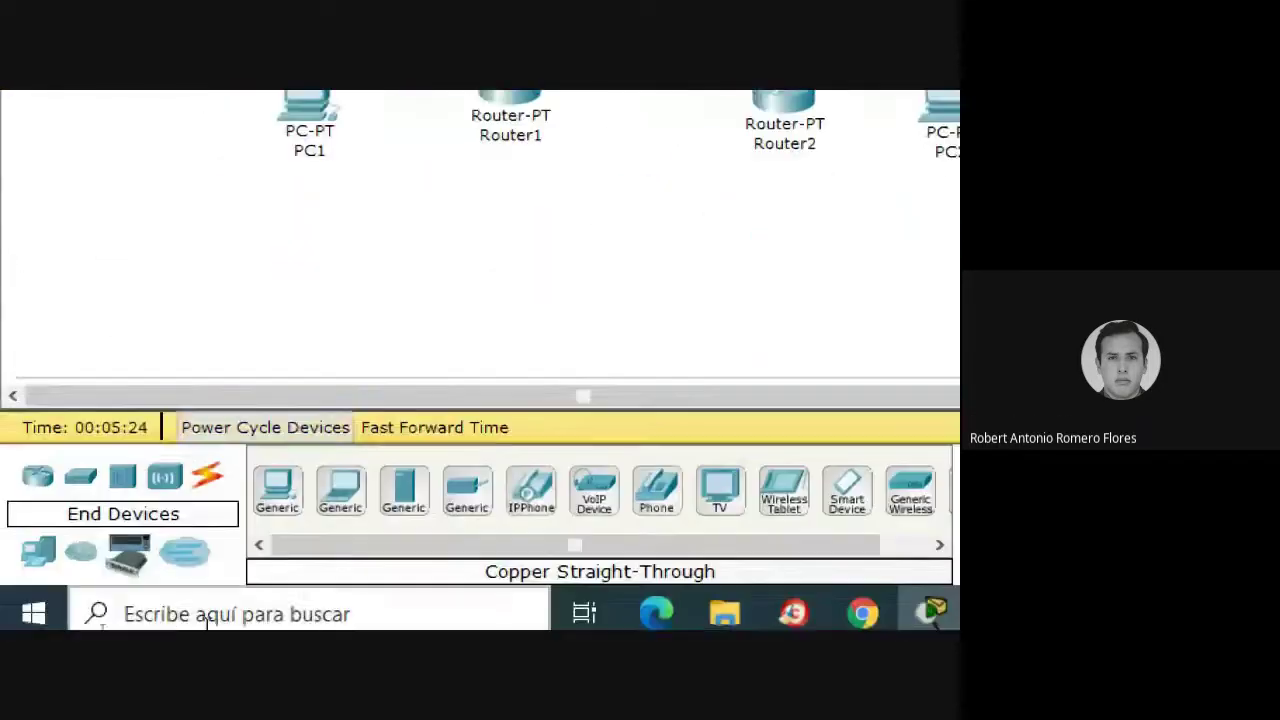
- Connect Router0's FastEthernet0/0 to PC0's FastEthernet port with a copper straight-through cable
{"action": "left_click", "coordinate": [207, 476]}
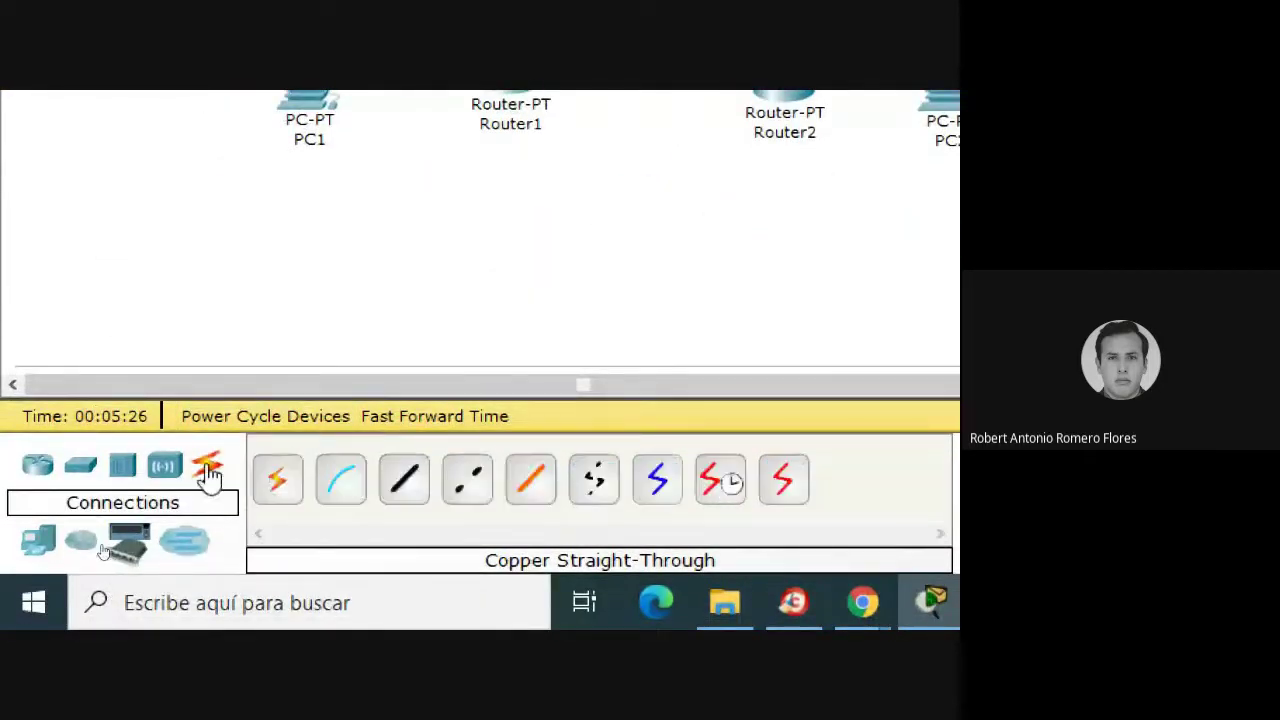
{"action": "left_click", "coordinate": [403, 480]}
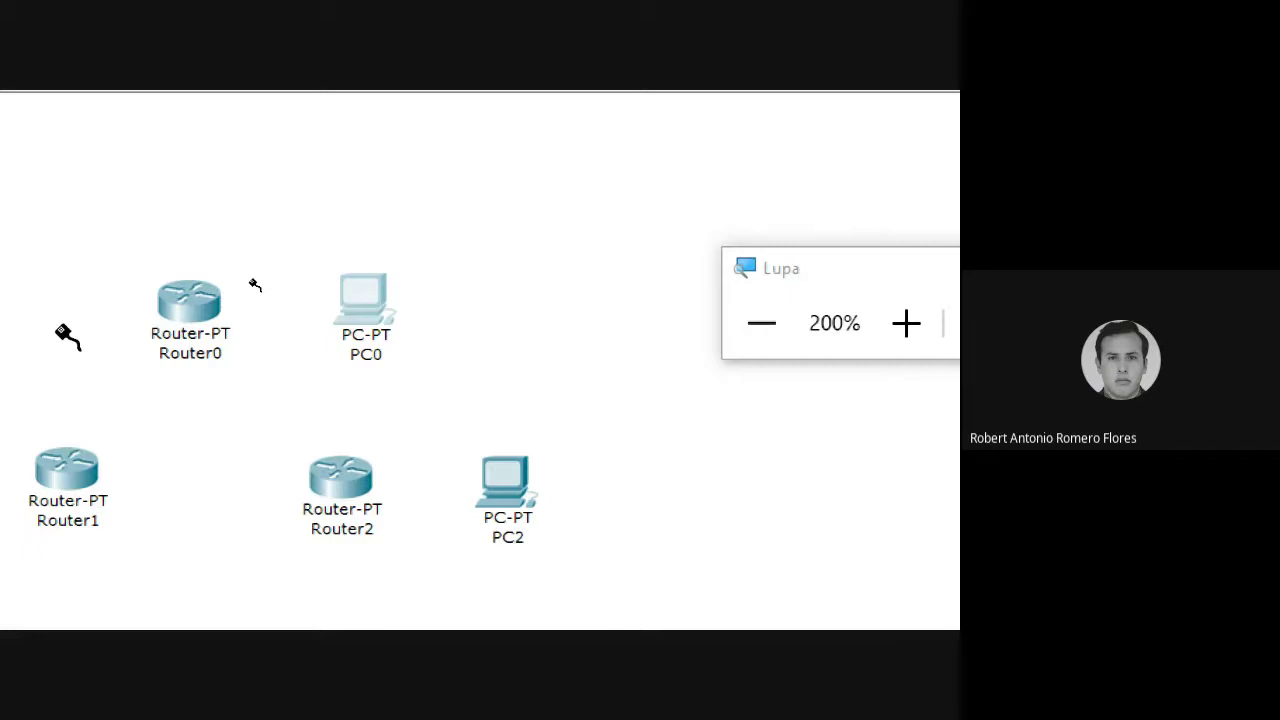
{"action": "left_click", "coordinate": [192, 303]}
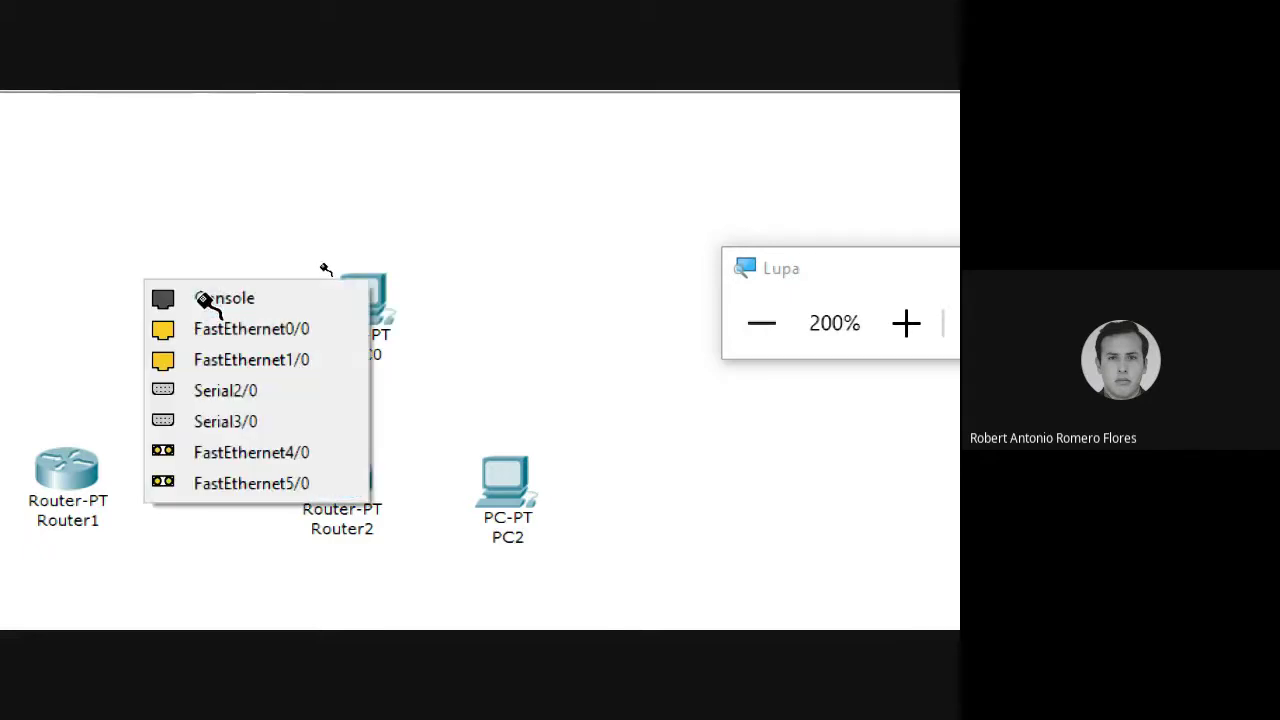
{"action": "left_click", "coordinate": [220, 299]}
{"action": "left_click", "coordinate": [370, 305]}
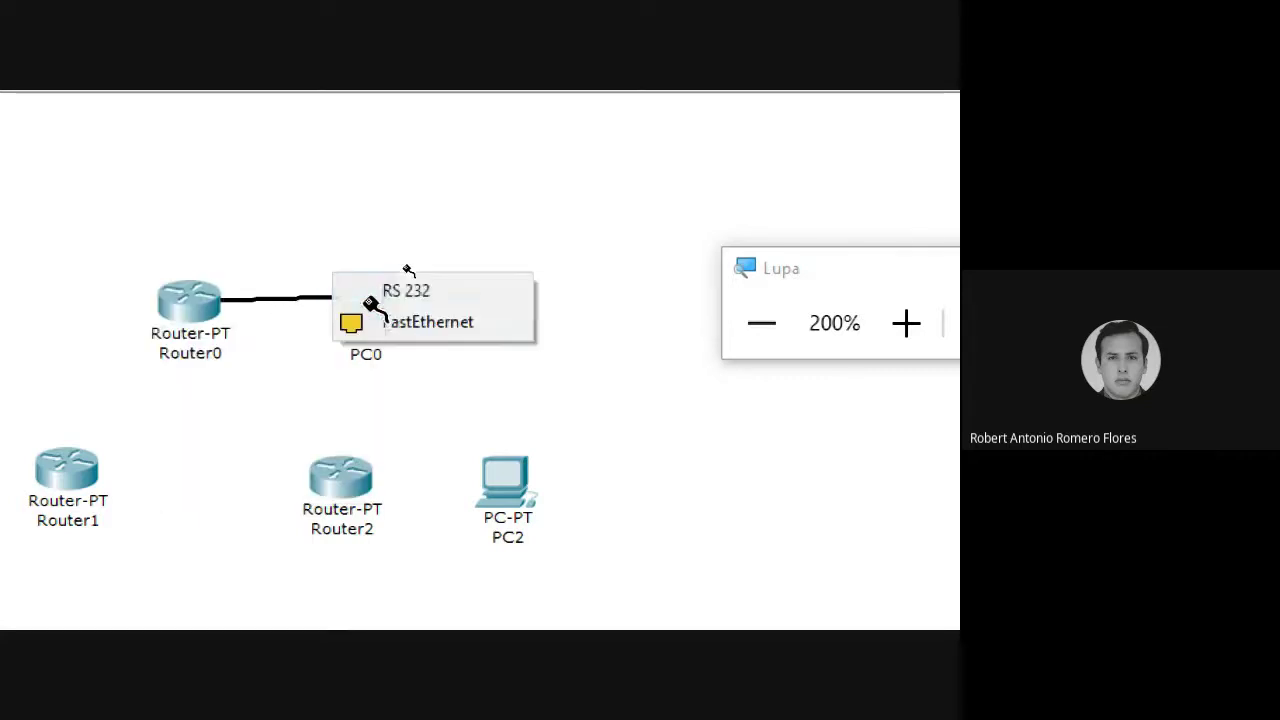
{"action": "left_click", "coordinate": [451, 321]}
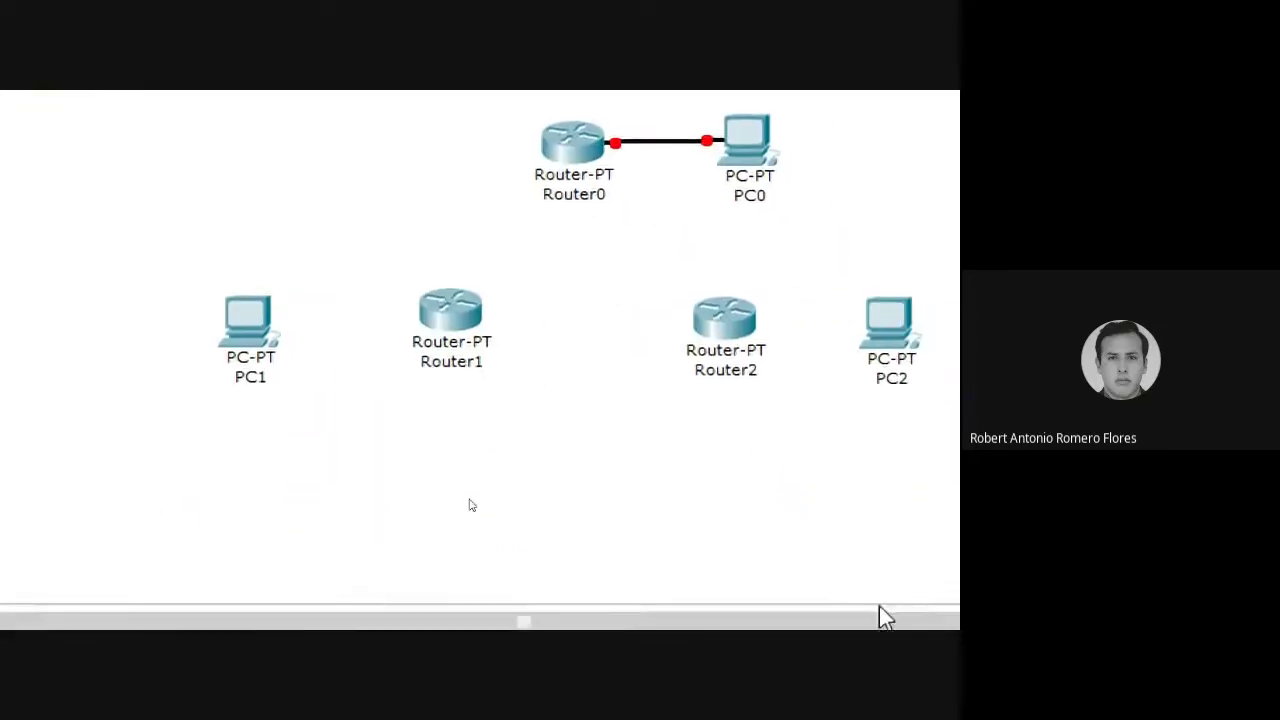
- Connect Router2's FastEthernet0/0 to PC2's FastEthernet port with a copper straight-through cable
{"action": "left_click", "coordinate": [350, 495]}
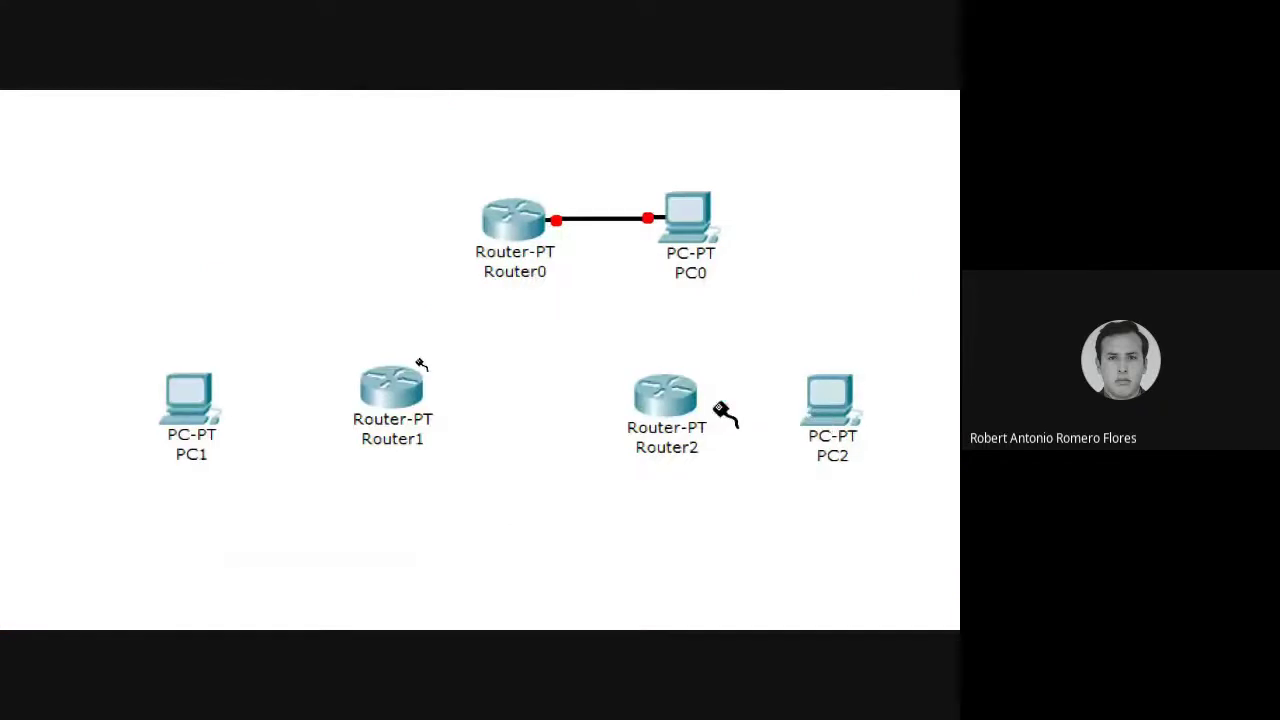
{"action": "left_click", "coordinate": [678, 400]}
{"action": "left_click", "coordinate": [792, 428]}
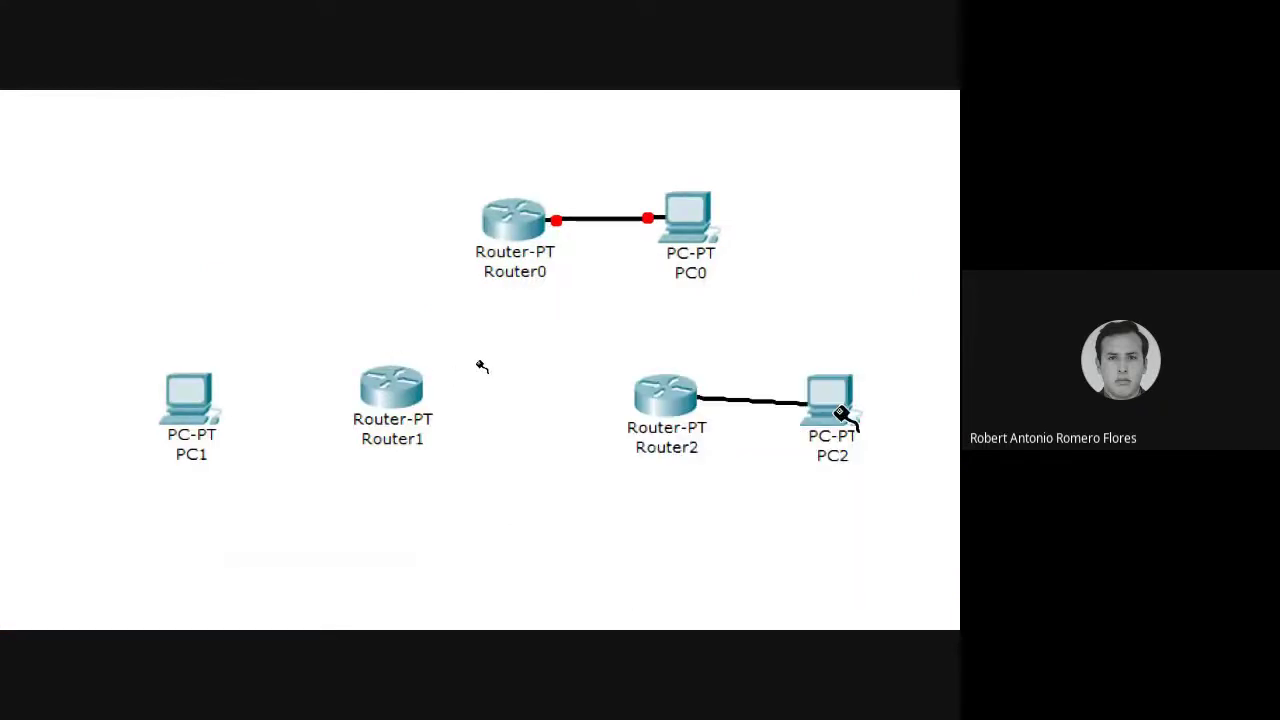
{"action": "left_click", "coordinate": [836, 410]}
{"action": "left_click", "coordinate": [880, 428]}
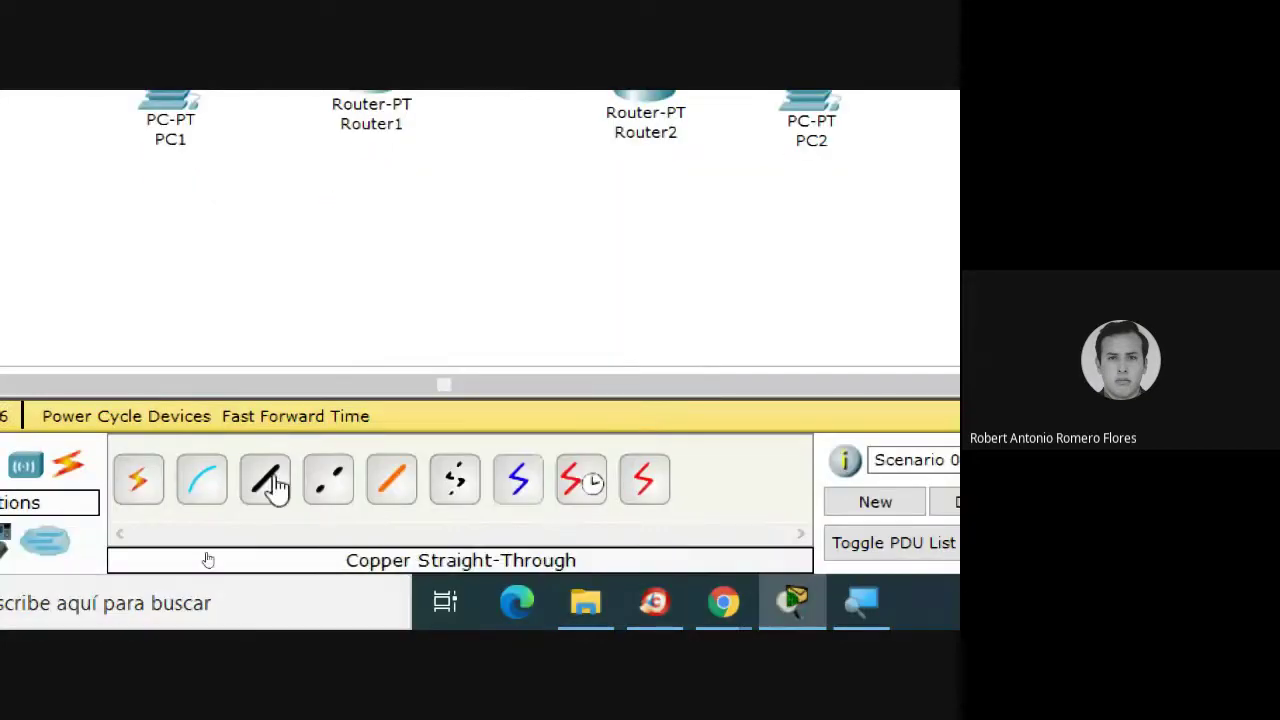
- Connect Router1's FastEthernet0/0 to PC1's FastEthernet port with a copper straight-through cable
{"action": "left_click", "coordinate": [266, 612]}
{"action": "left_click", "coordinate": [372, 300]}
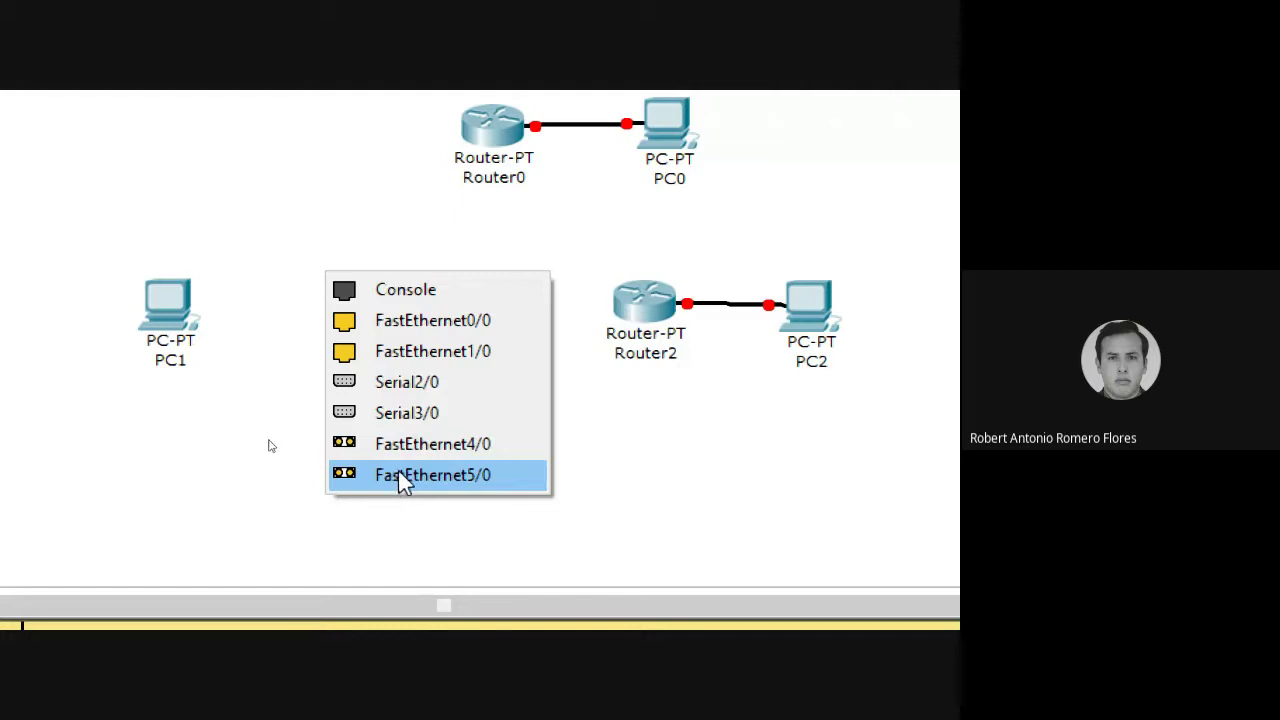
{"action": "left_click", "coordinate": [449, 319]}
{"action": "left_click", "coordinate": [180, 315]}
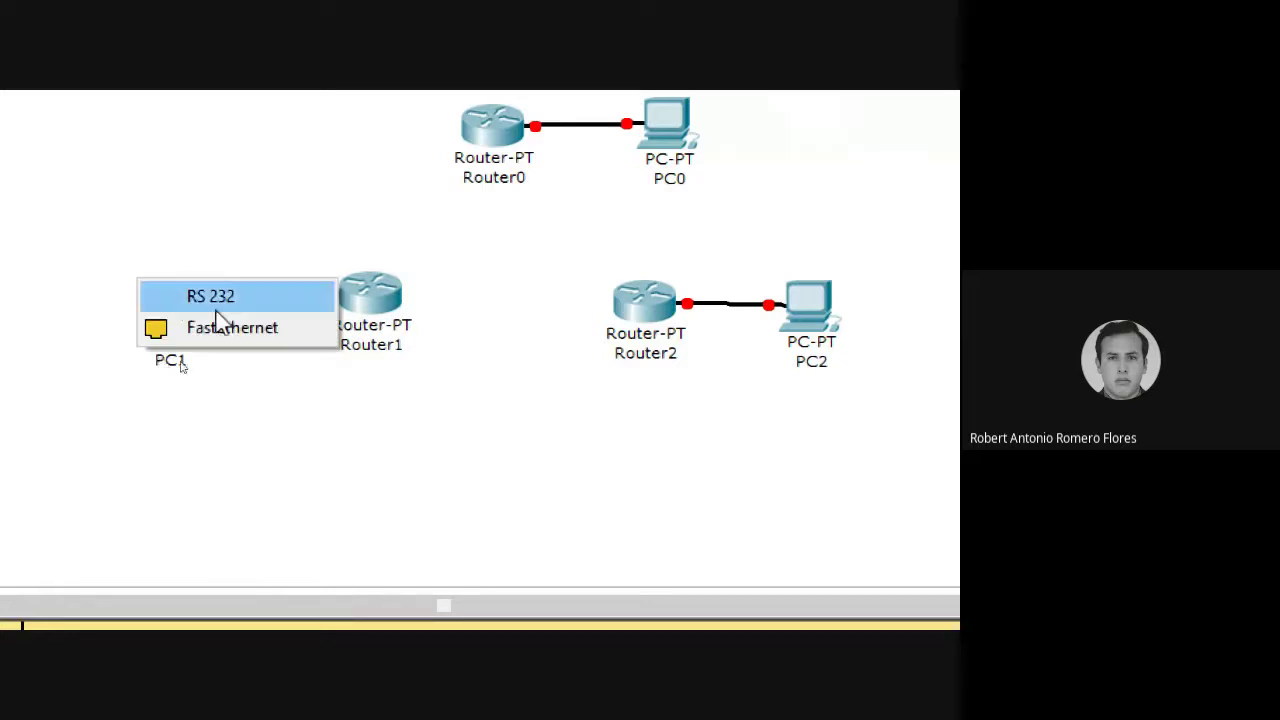
{"action": "left_click", "coordinate": [272, 330]}
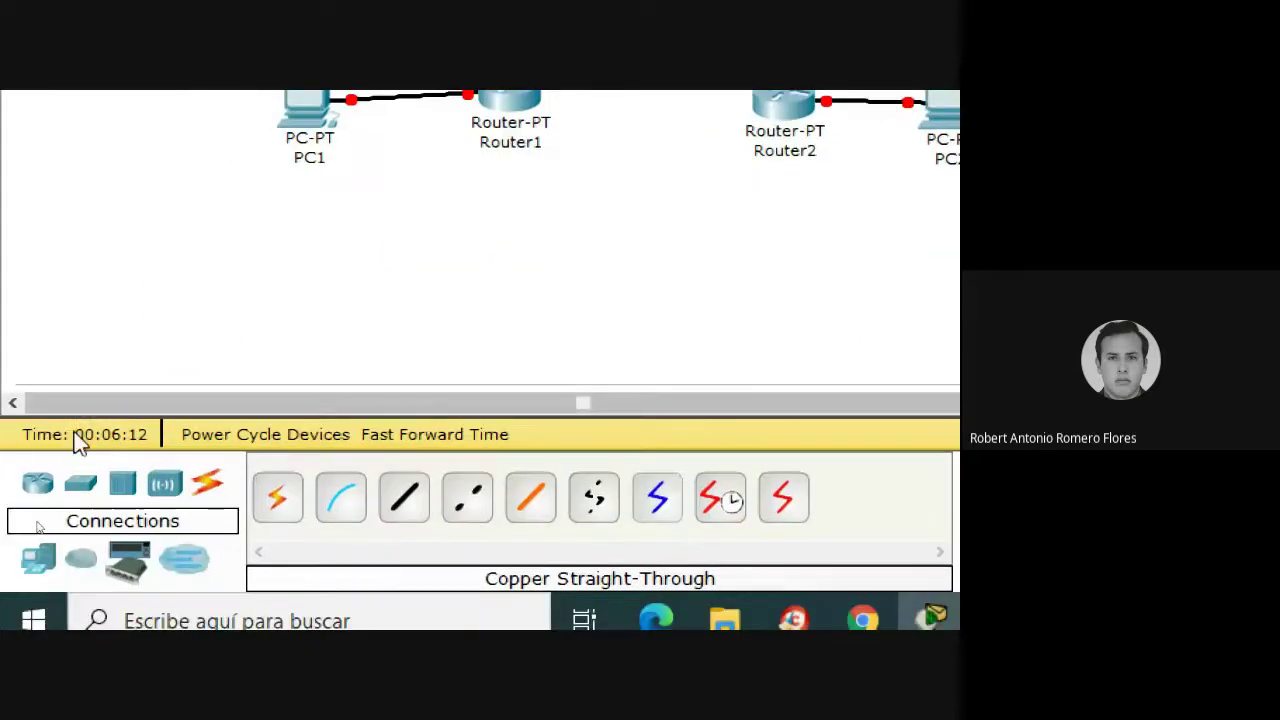
- Place a 2960 switch below the link between PC1 and Router1
{"action": "left_click", "coordinate": [80, 484]}
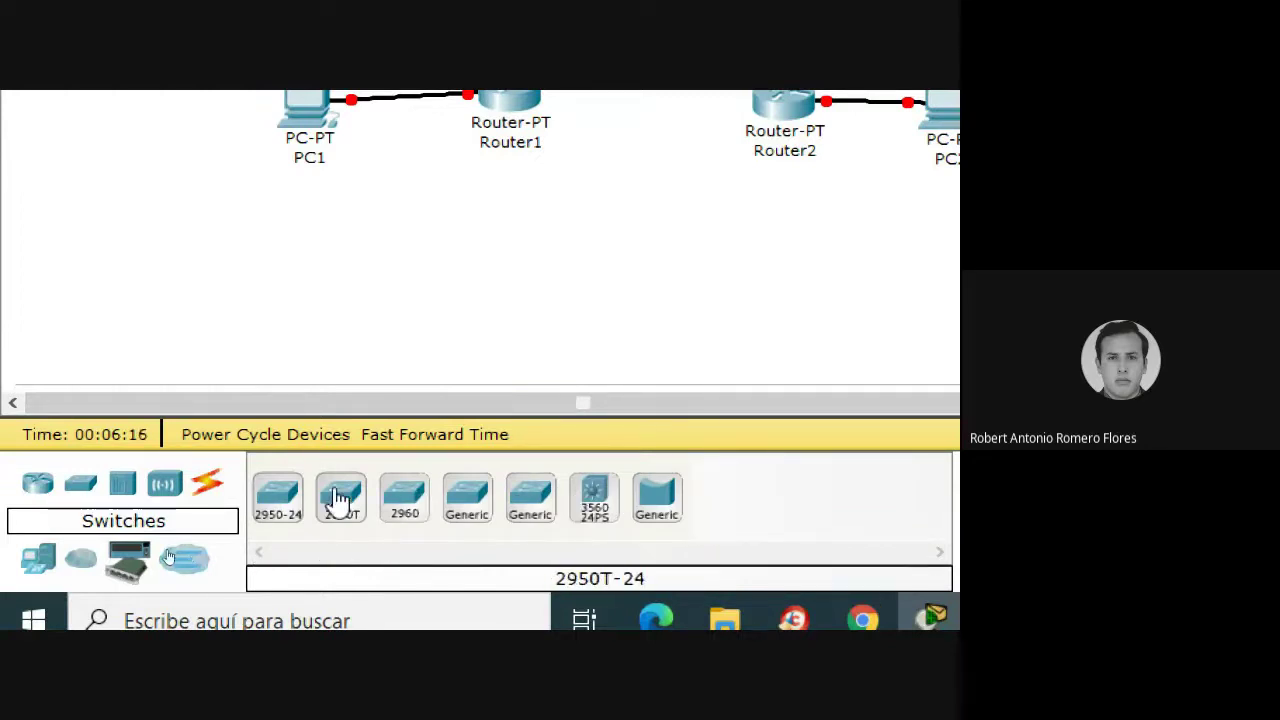
{"action": "left_click", "coordinate": [404, 497]}
{"action": "left_click", "coordinate": [441, 218]}
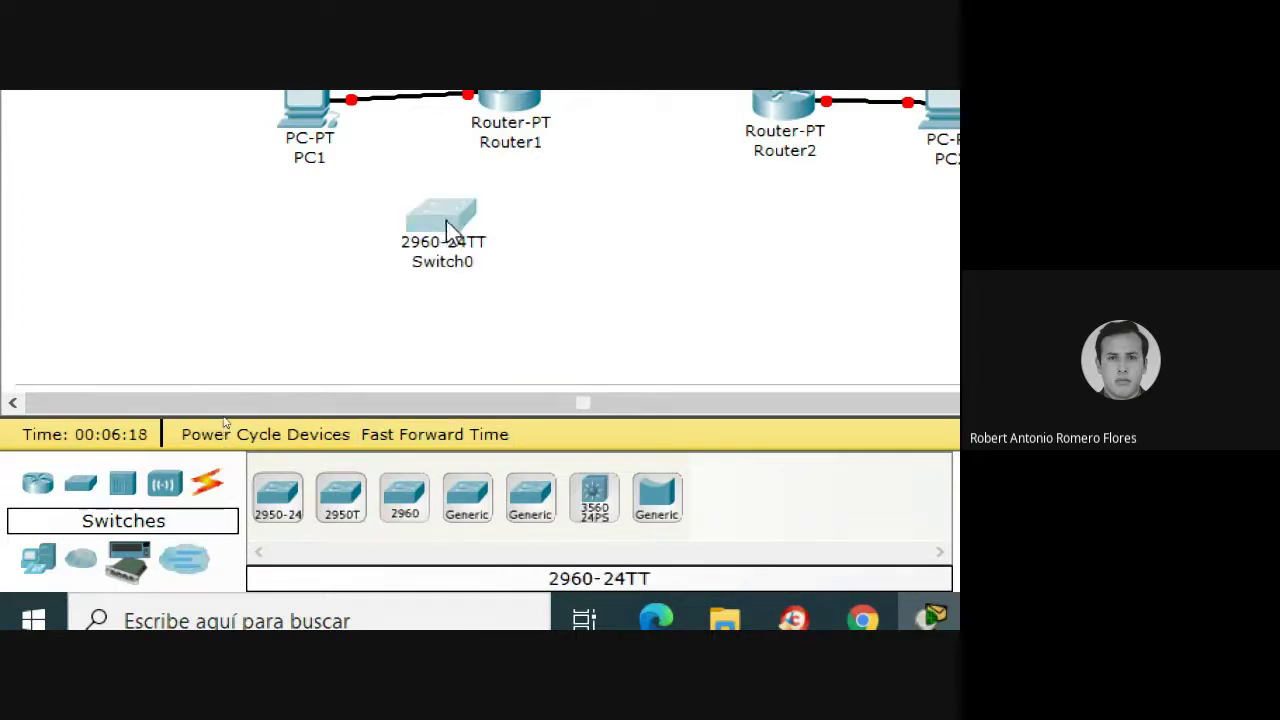
- Examine the list of interfaces in Switch0's configuration, close its window and delete the switch
{"action": "left_click", "coordinate": [447, 226]}
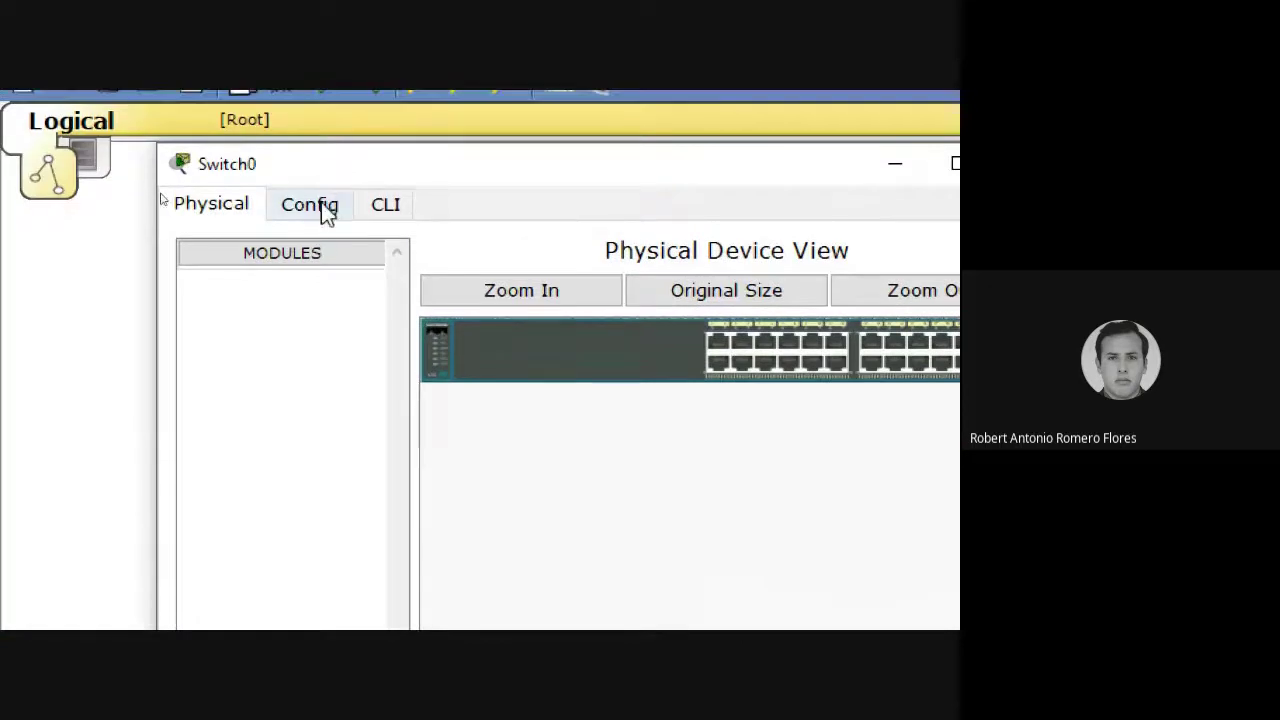
{"action": "left_click", "coordinate": [325, 213]}
{"action": "left_click", "coordinate": [630, 555]}
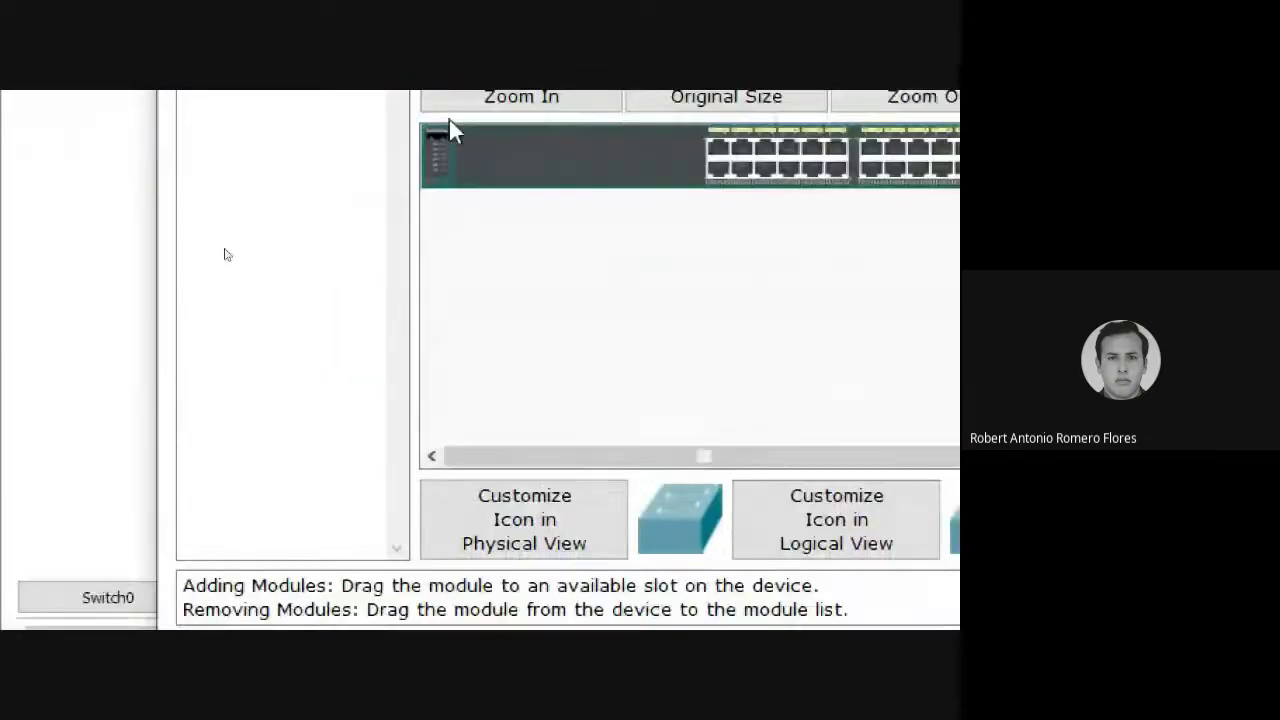
{"action": "left_click", "coordinate": [312, 116]}
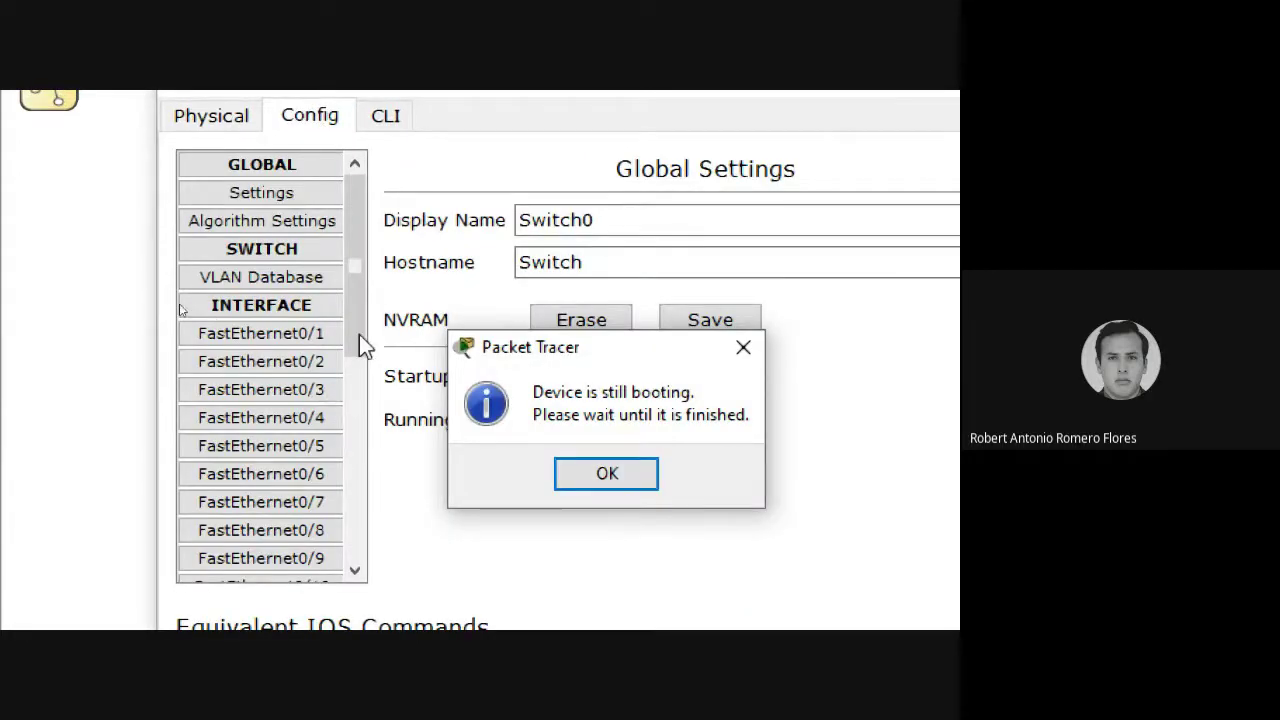
{"action": "left_click", "coordinate": [628, 483]}
{"action": "scroll", "coordinate": [342, 440], "scroll_direction": "down", "scroll_amount": 2}
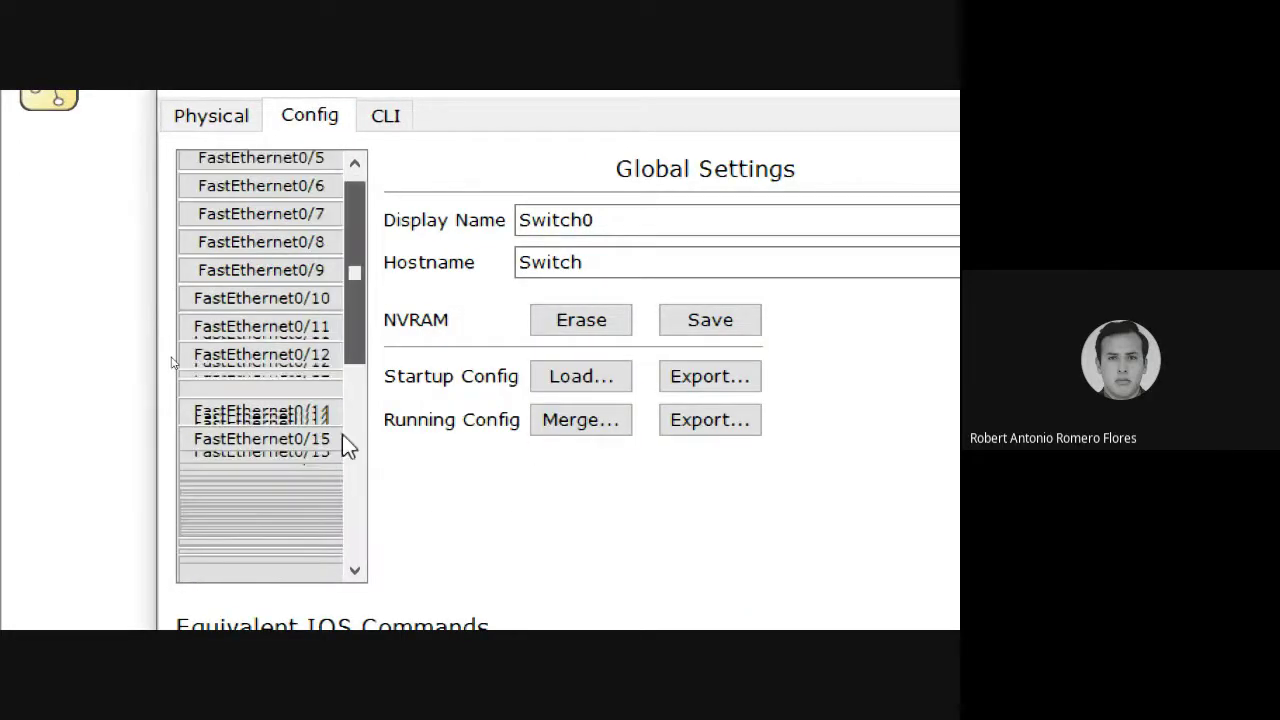
{"action": "scroll", "coordinate": [342, 445], "scroll_direction": "down", "scroll_amount": 3}
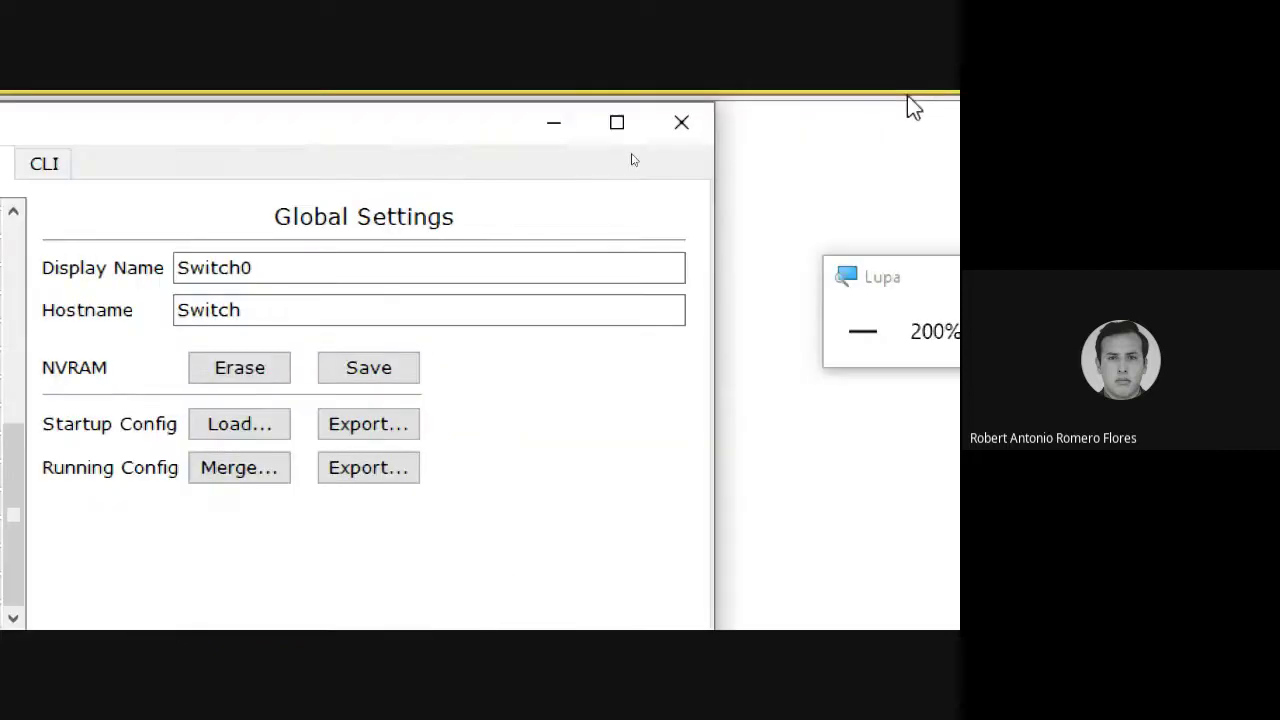
{"action": "left_click", "coordinate": [568, 186]}
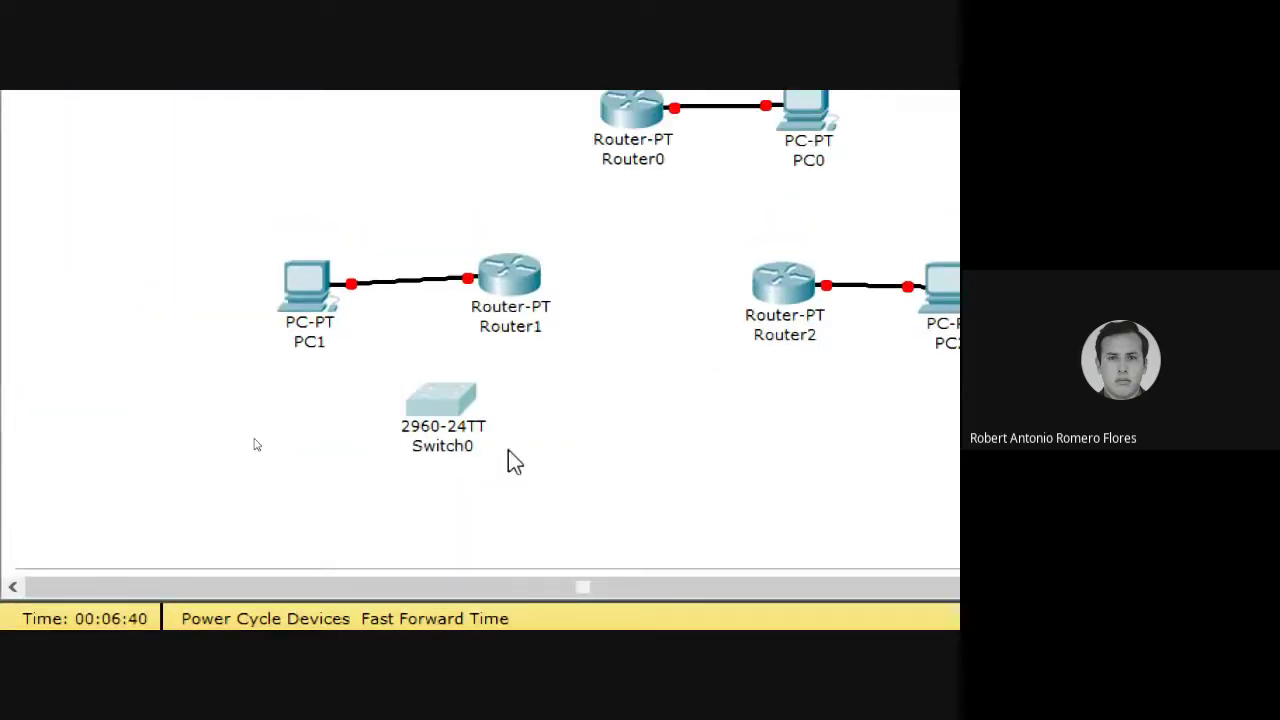
{"action": "key", "text": "Delete"}
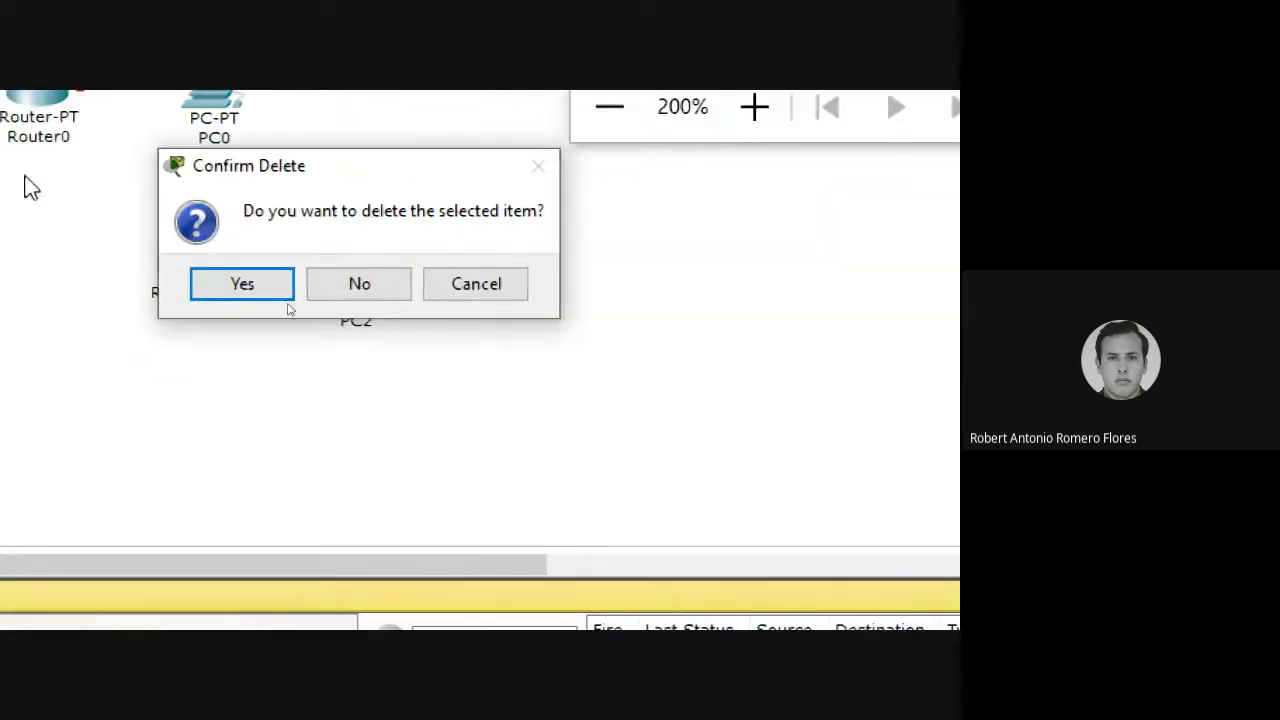
- Inspect Router1's global configuration settings and its list of interfaces, and close its window
{"action": "left_click", "coordinate": [590, 392]}
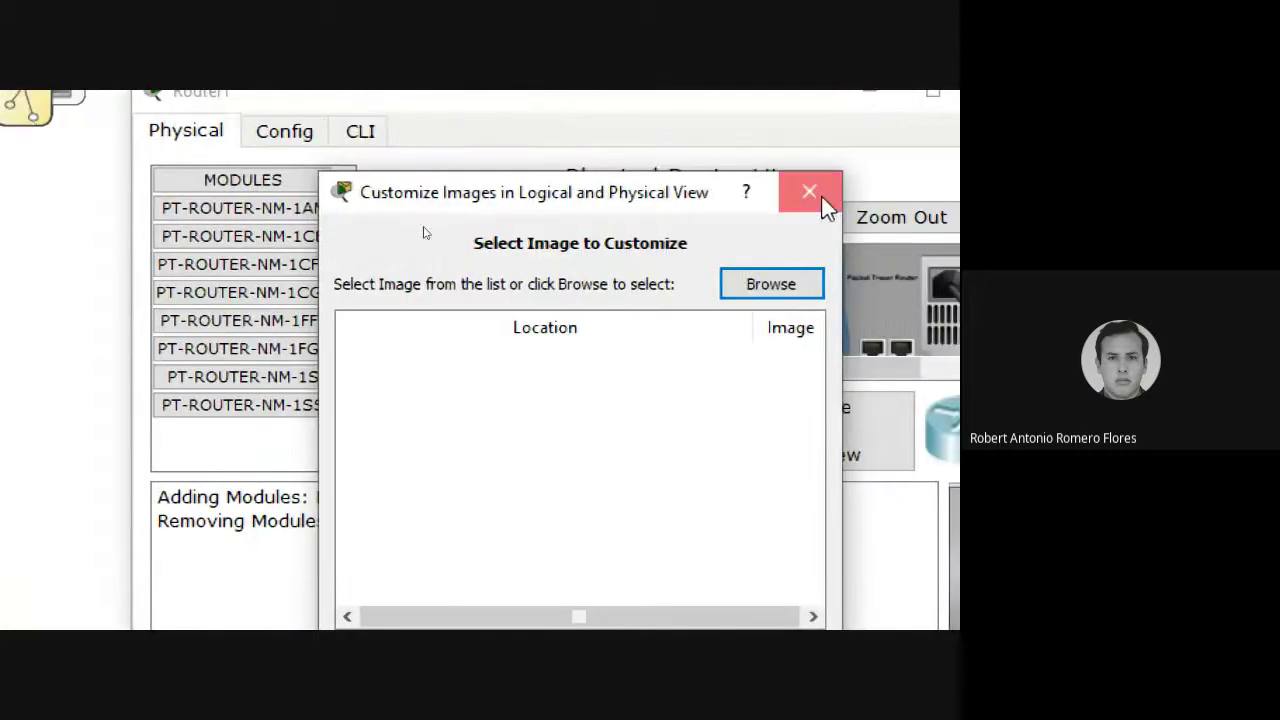
{"action": "left_click", "coordinate": [821, 196]}
{"action": "left_click", "coordinate": [300, 149]}
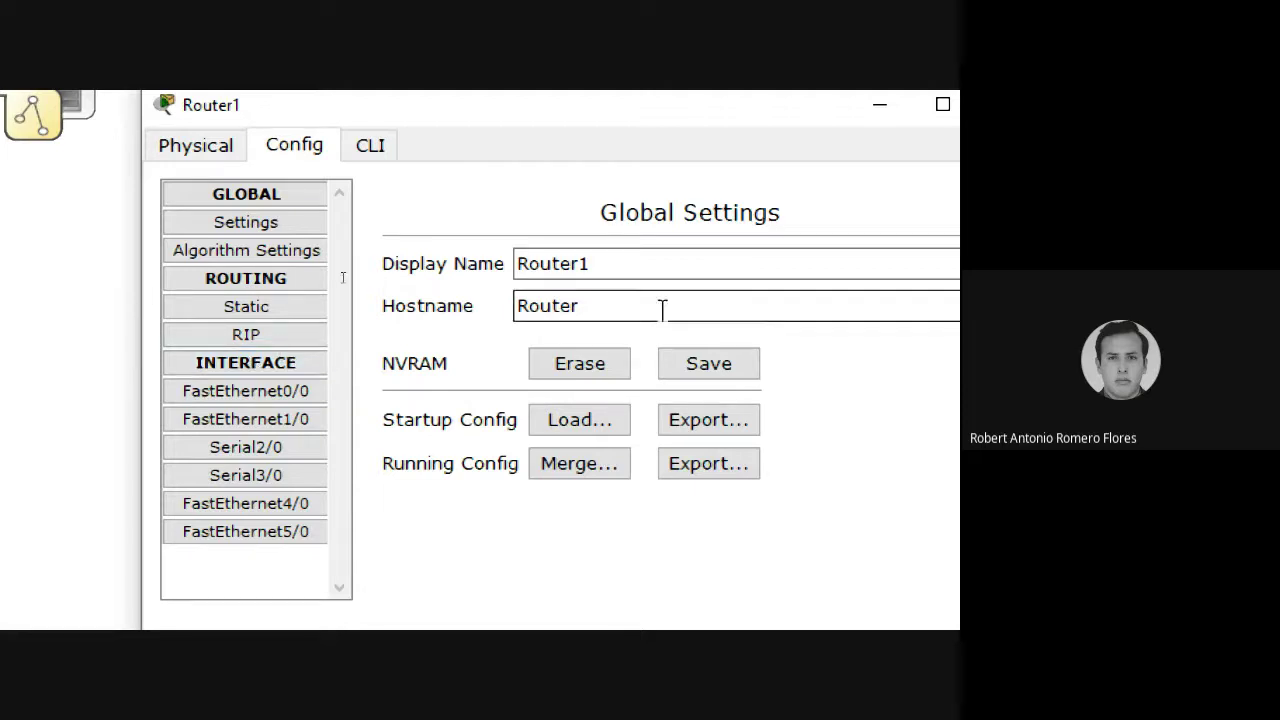
{"action": "left_click", "coordinate": [843, 222]}
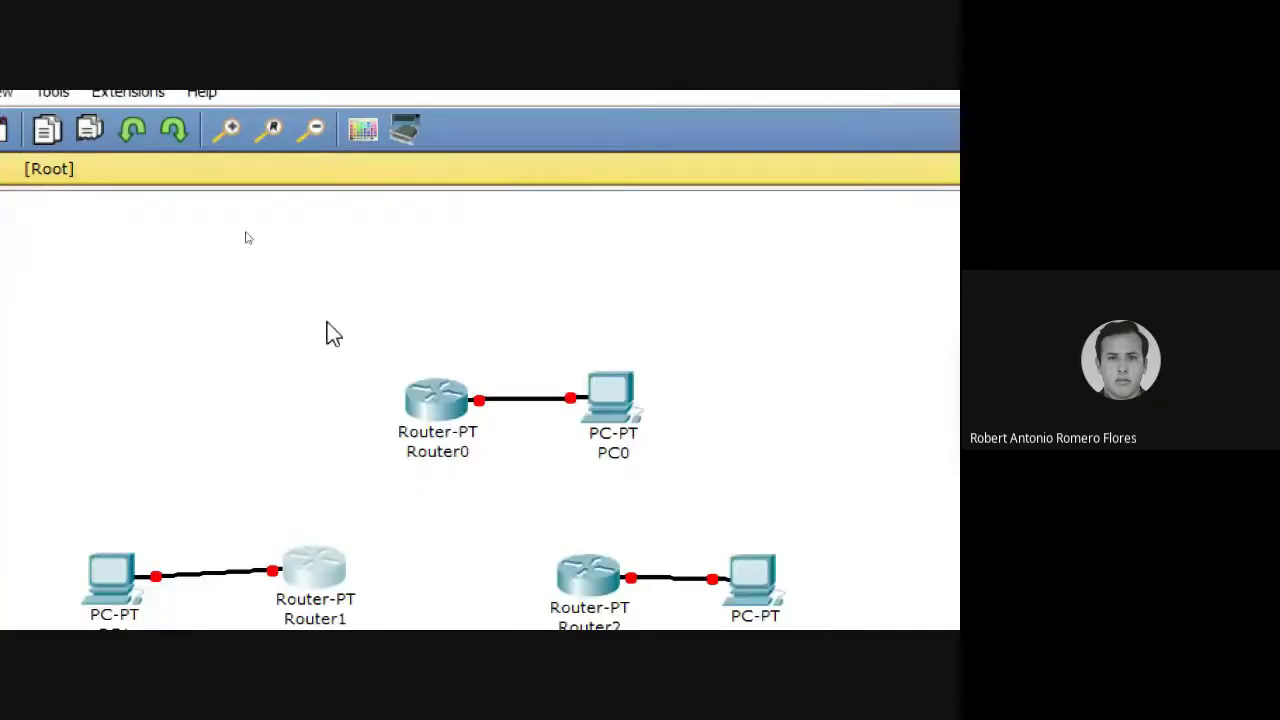
- Reposition PC1 and PC2 so each is level with its router and the connecting cables run straight
{"action": "mouse_move", "coordinate": [166, 437]}
{"action": "left_mouse_down"}
{"action": "mouse_move", "coordinate": [159, 450]}
{"action": "mouse_move", "coordinate": [171, 451]}
{"action": "left_mouse_up"}
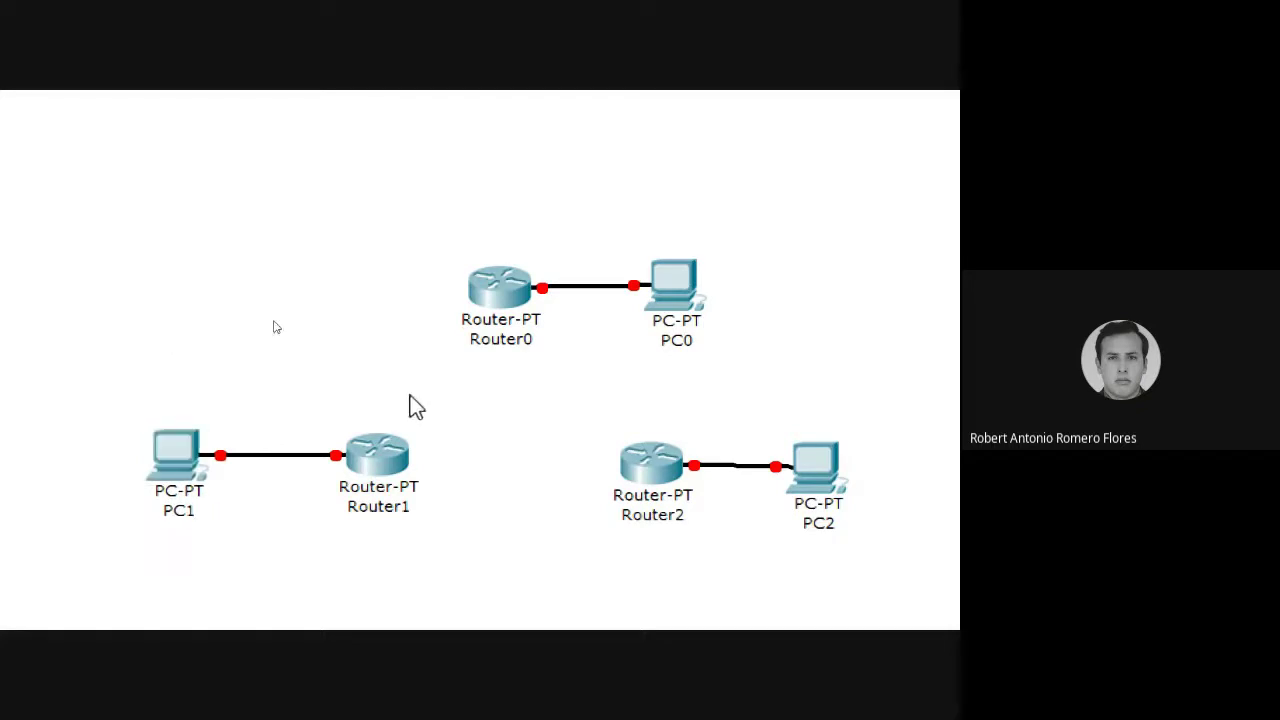
{"action": "left_click_drag", "start_coordinate": [823, 464], "coordinate": [770, 464]}
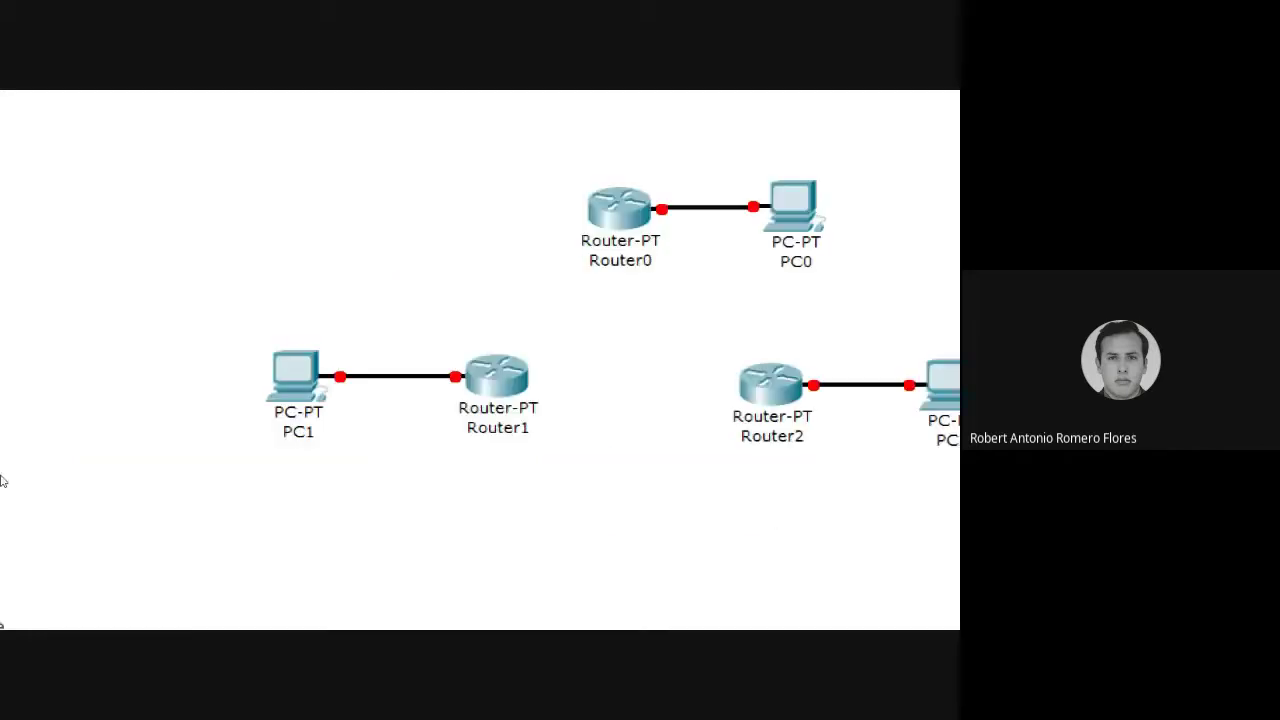
- Connect Router1's Serial2/0 to Router0's Serial2/0 with a Serial DCE cable, with Router1 as the clock side
{"action": "left_click", "coordinate": [207, 540]}
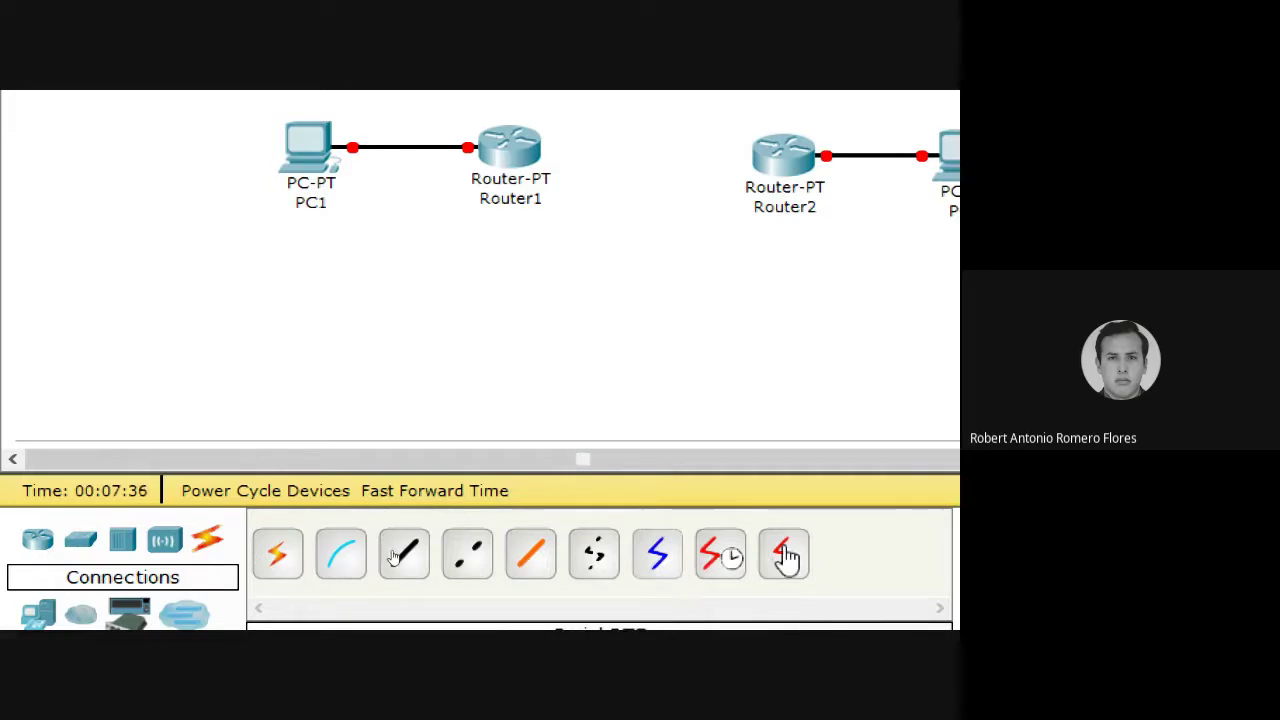
{"action": "left_click", "coordinate": [724, 560]}
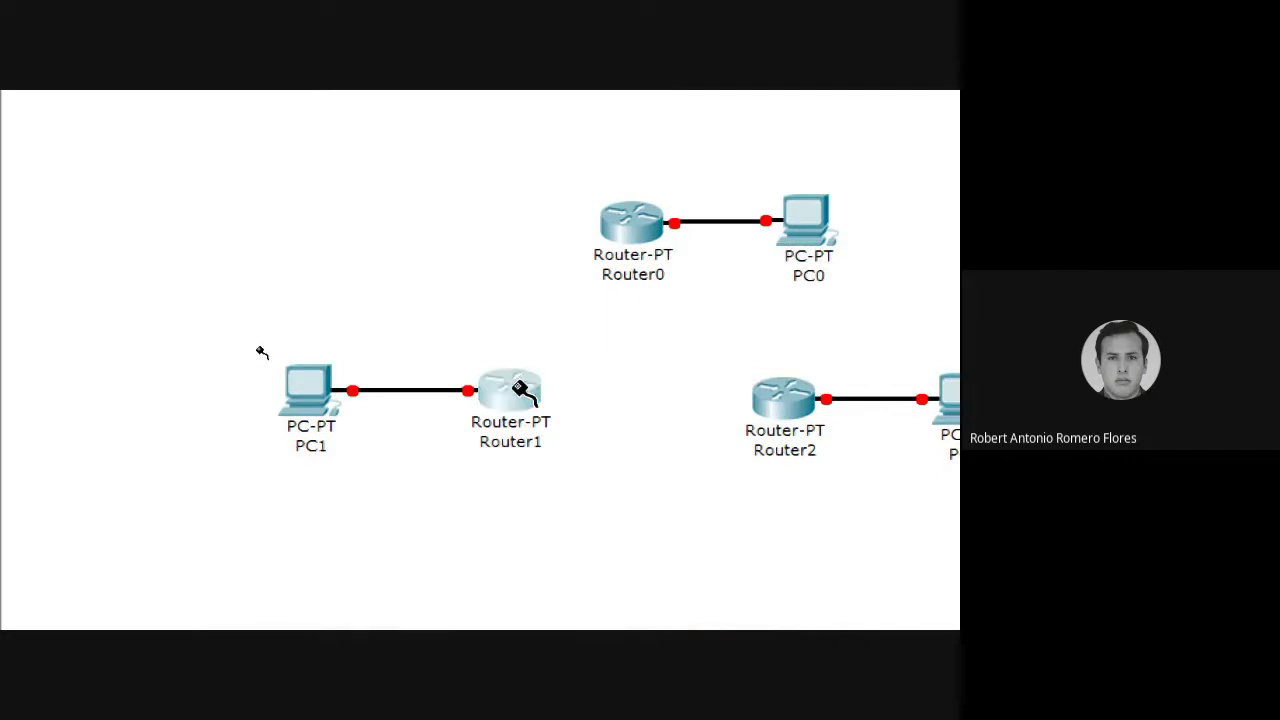
{"action": "left_click", "coordinate": [512, 148]}
{"action": "left_click", "coordinate": [591, 450]}
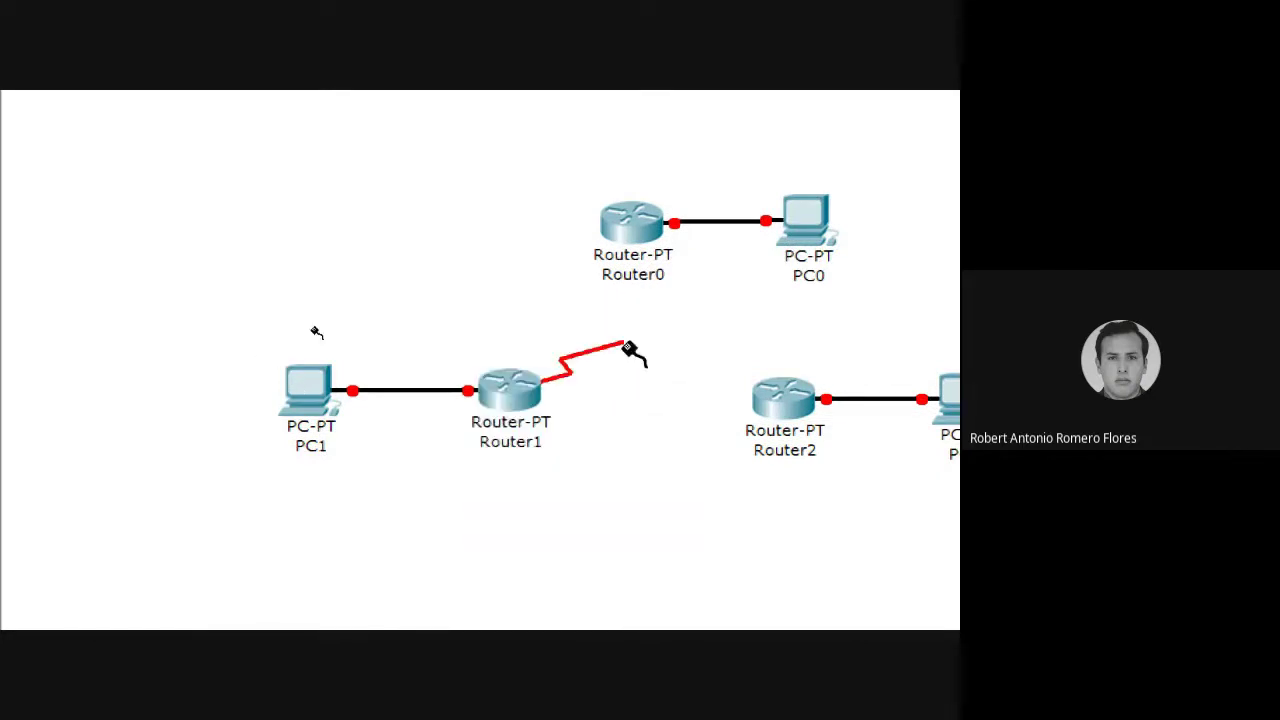
{"action": "left_click", "coordinate": [638, 232]}
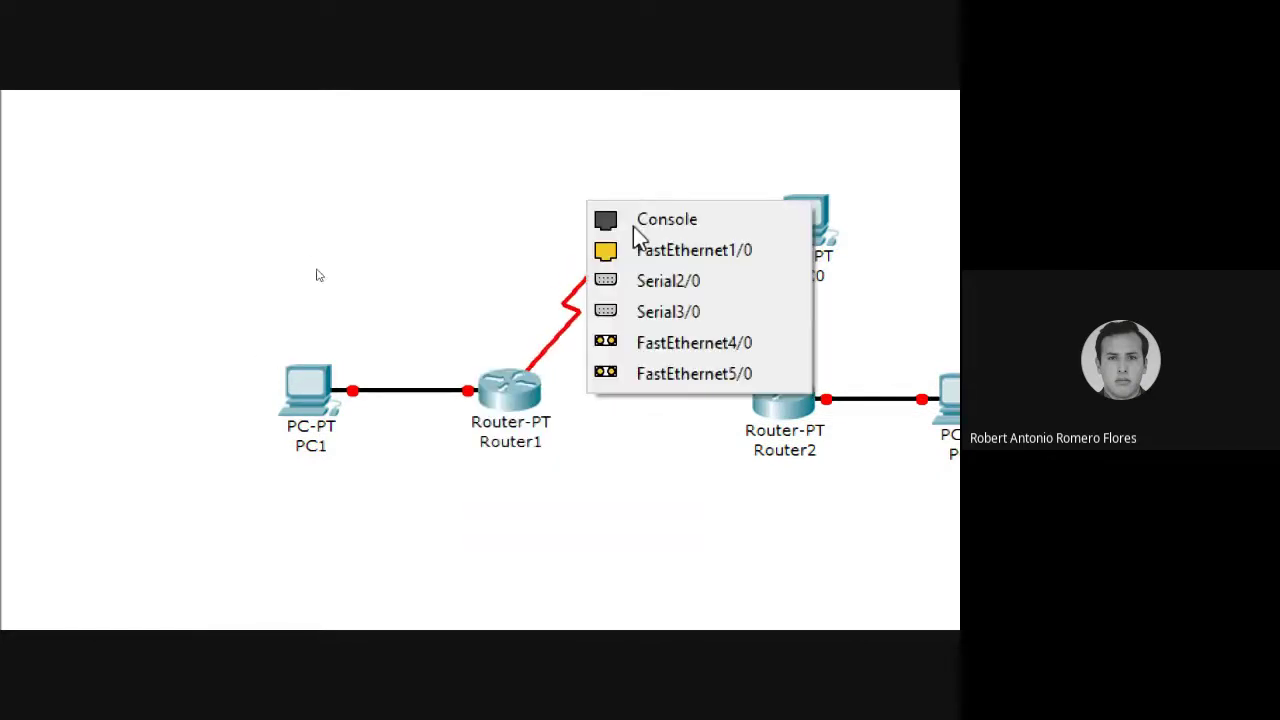
{"action": "left_click", "coordinate": [686, 286]}
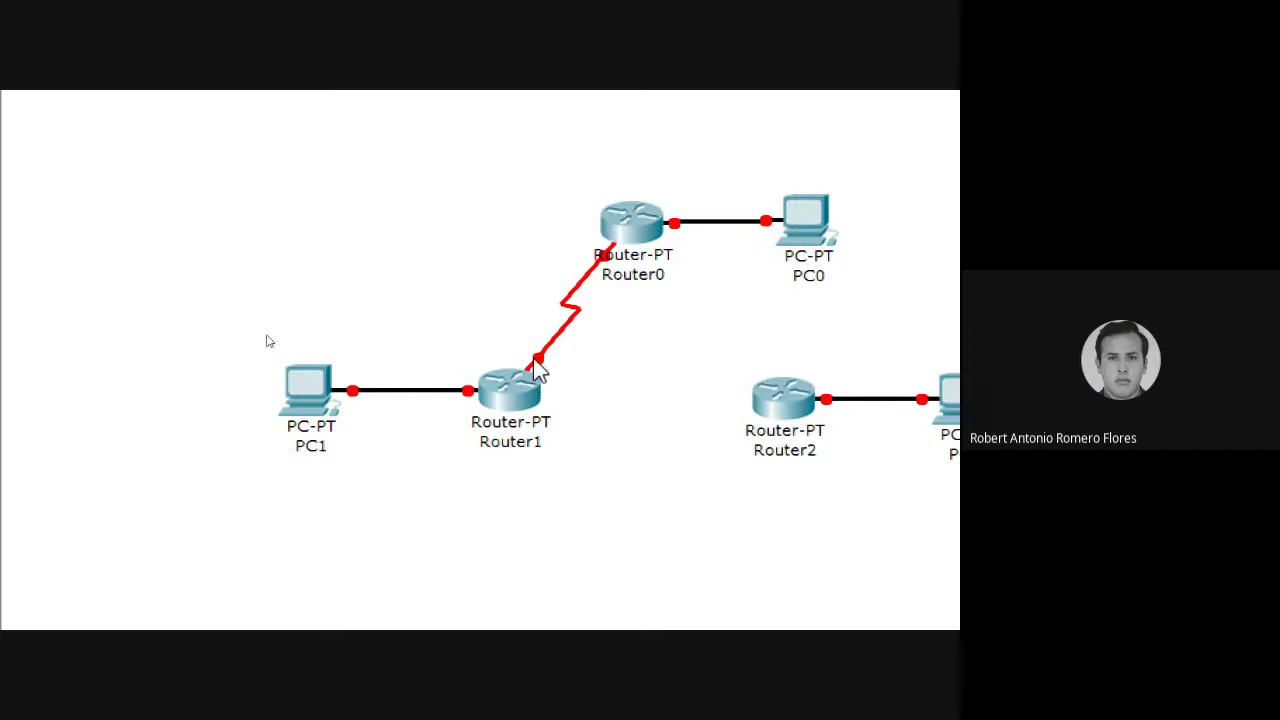
{"action": "mouse_move", "coordinate": [536, 366]}
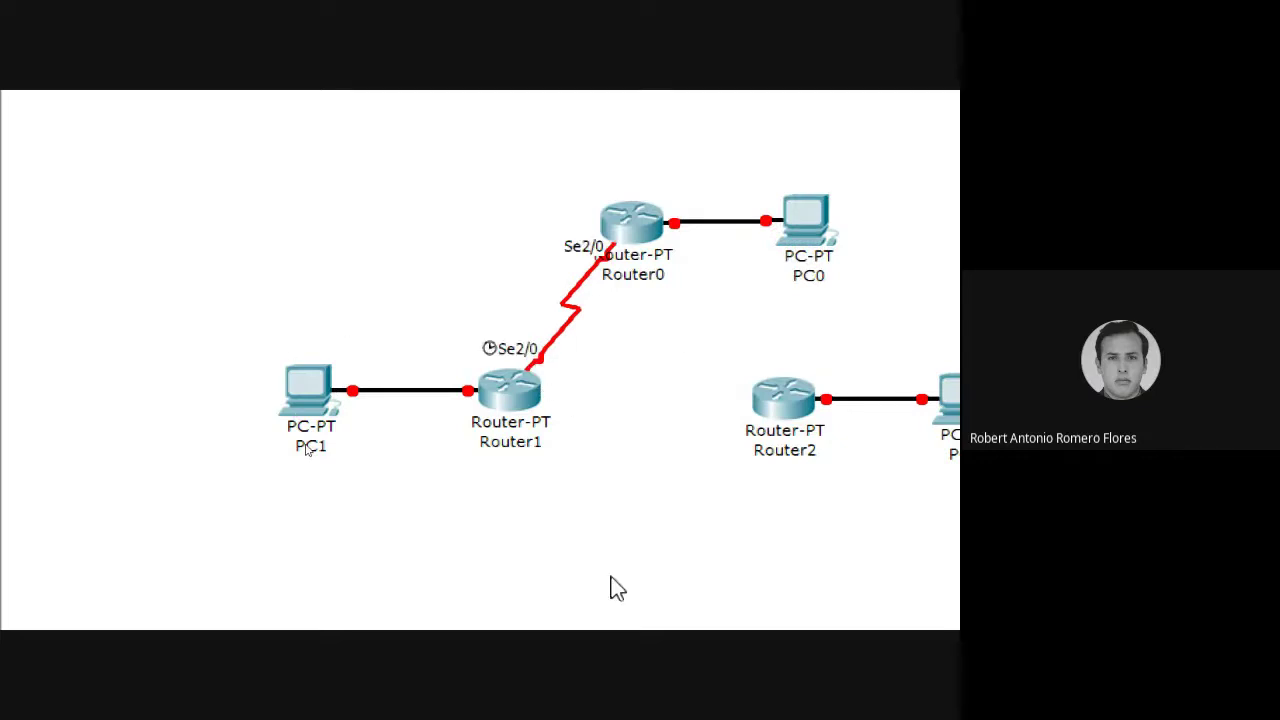
- Connect Router0's Serial3/0 to Router2's Serial3/0 with a Serial DTE cable
{"action": "left_click", "coordinate": [784, 505]}
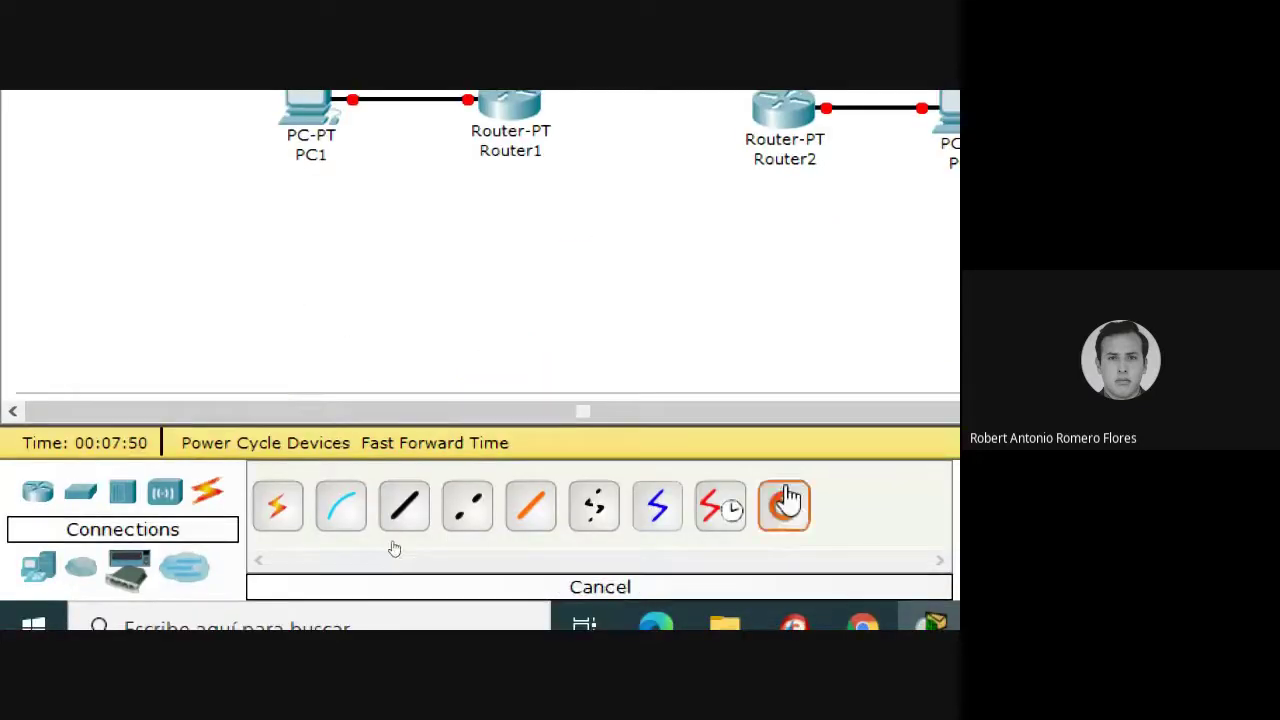
{"action": "left_click", "coordinate": [658, 178]}
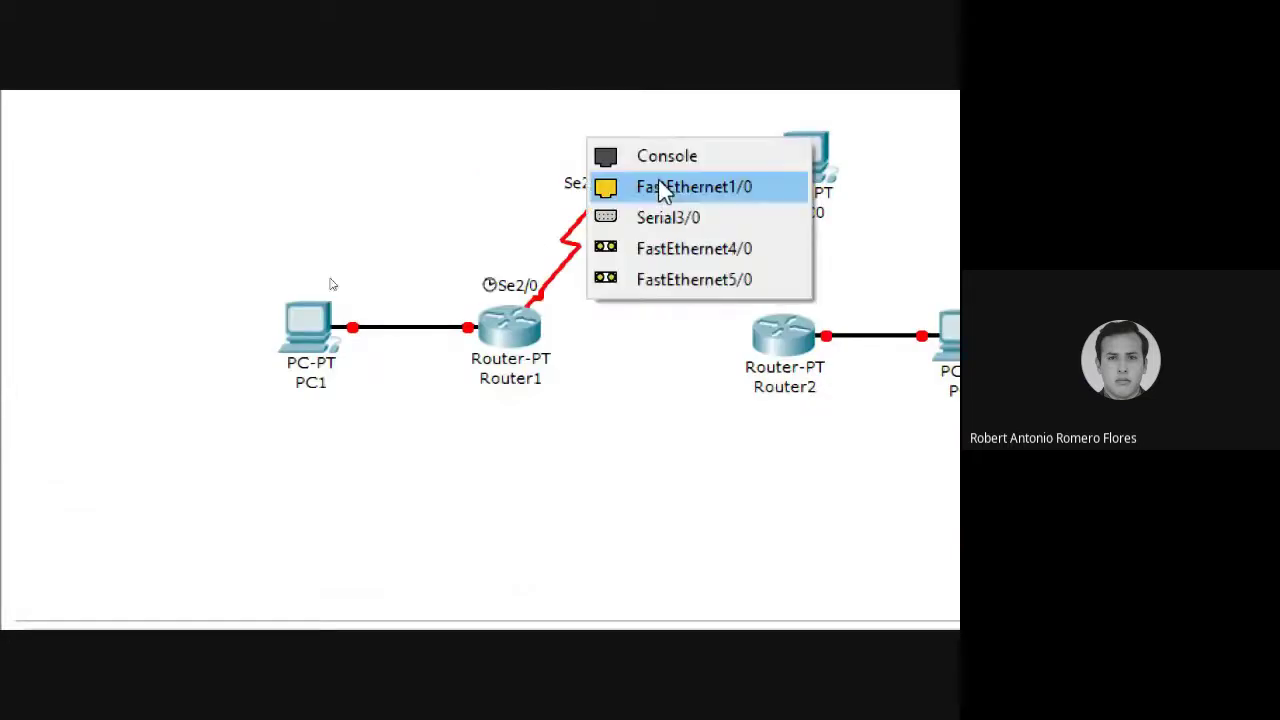
{"action": "left_click", "coordinate": [736, 222]}
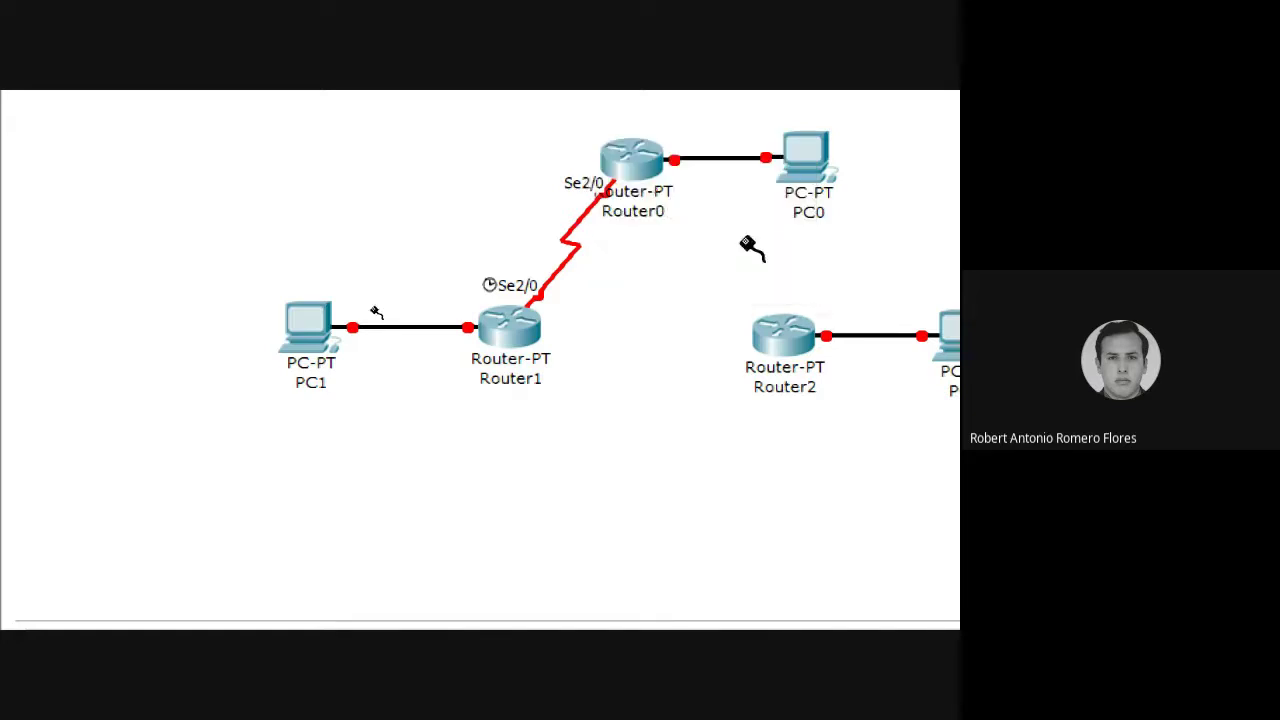
{"action": "left_click", "coordinate": [787, 336]}
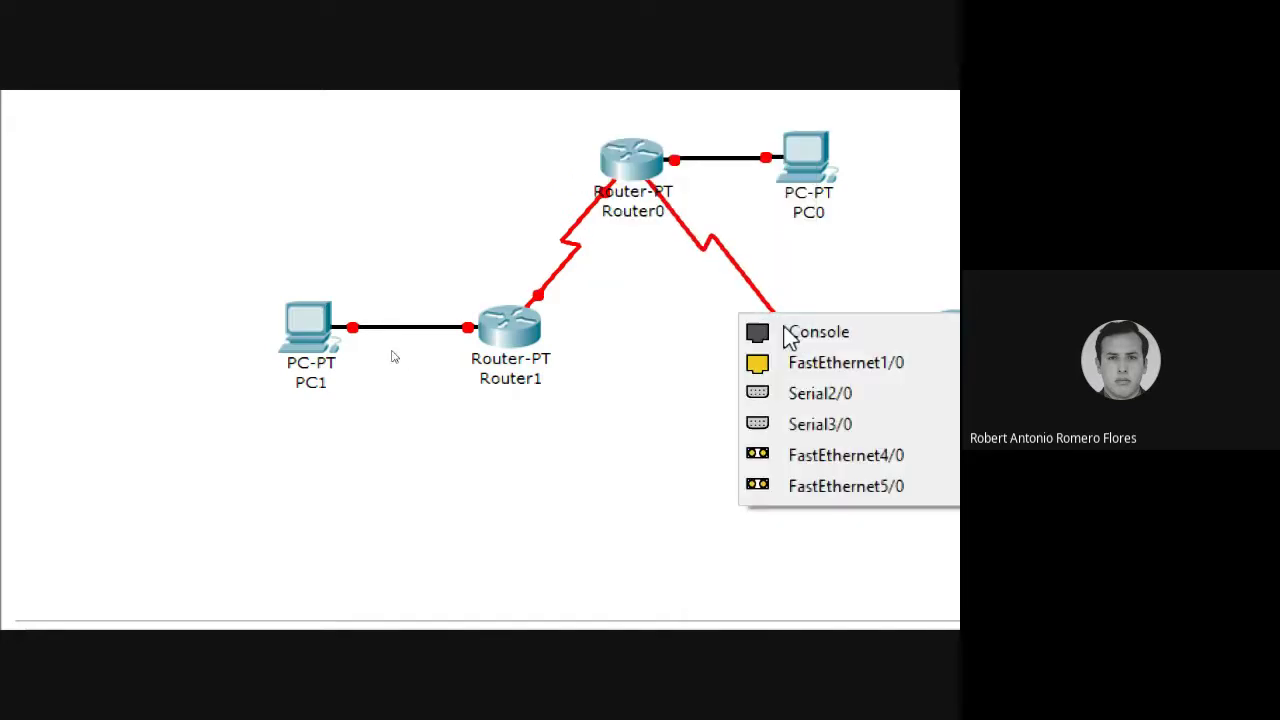
{"action": "left_click", "coordinate": [811, 425]}
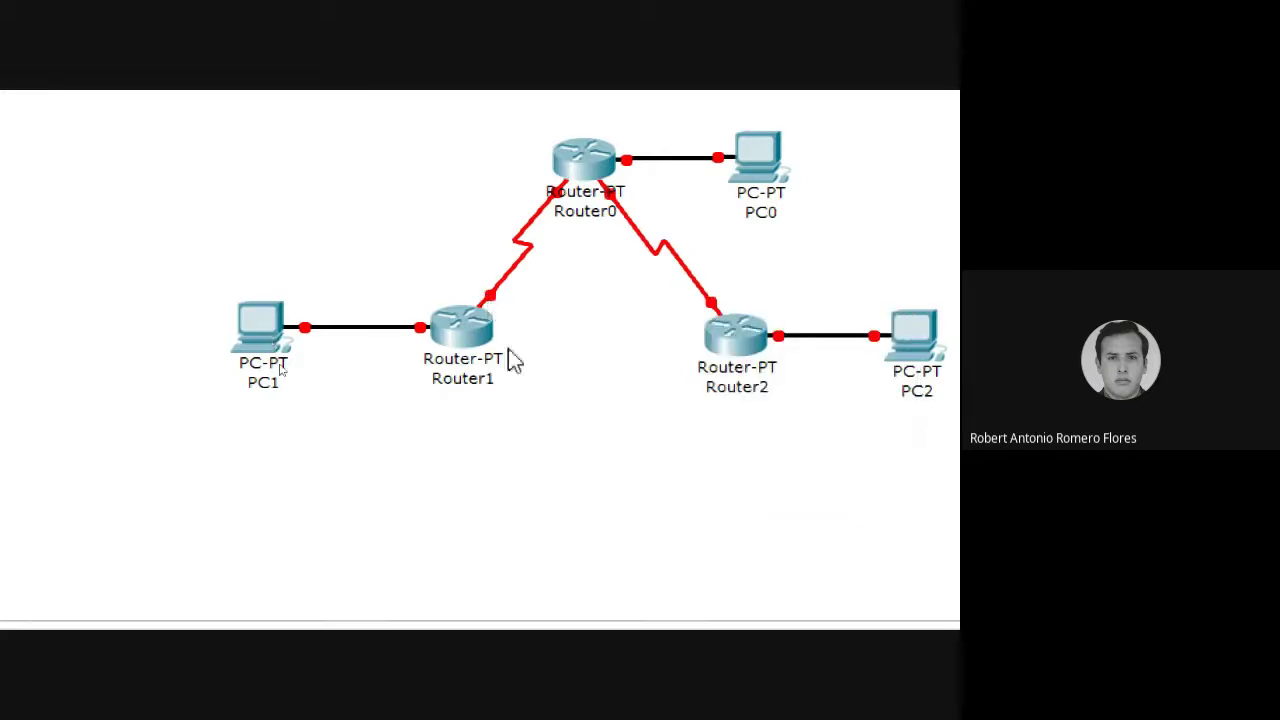
- Connect Router1's Serial3/0 to Router2's Serial2/0 with a Serial DTE cable
{"action": "left_click", "coordinate": [734, 488]}
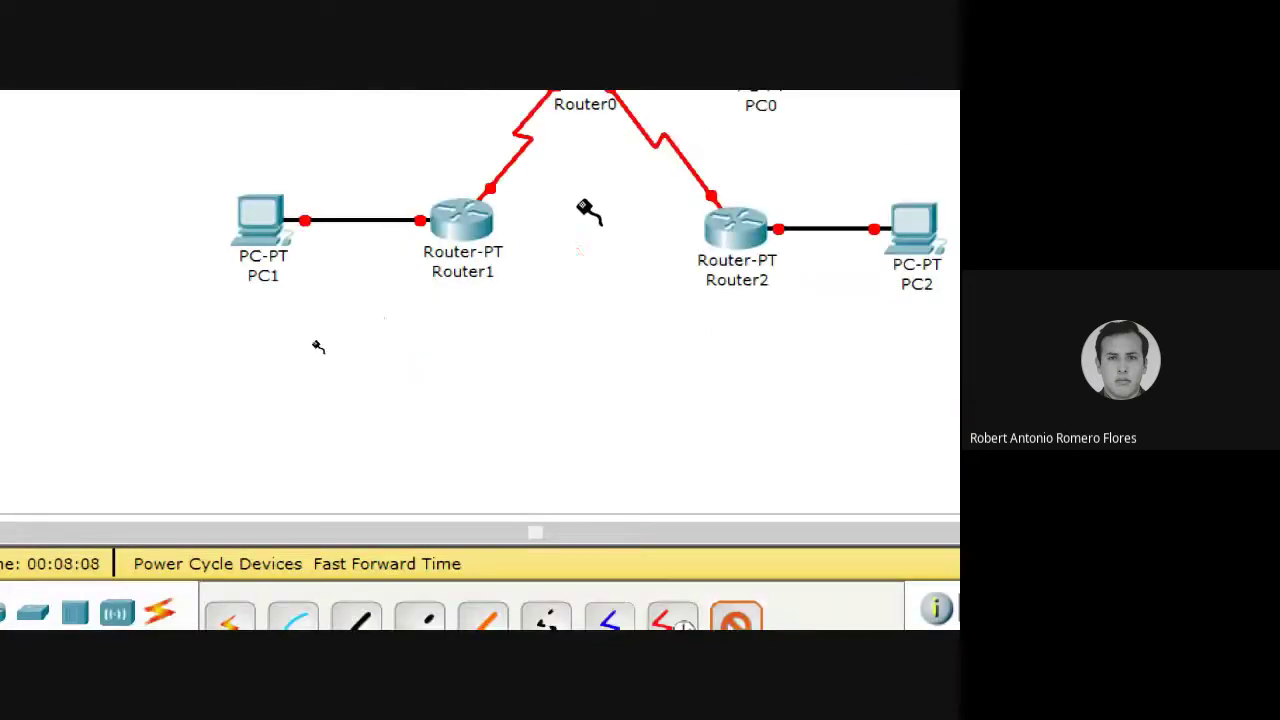
{"action": "left_click", "coordinate": [460, 217]}
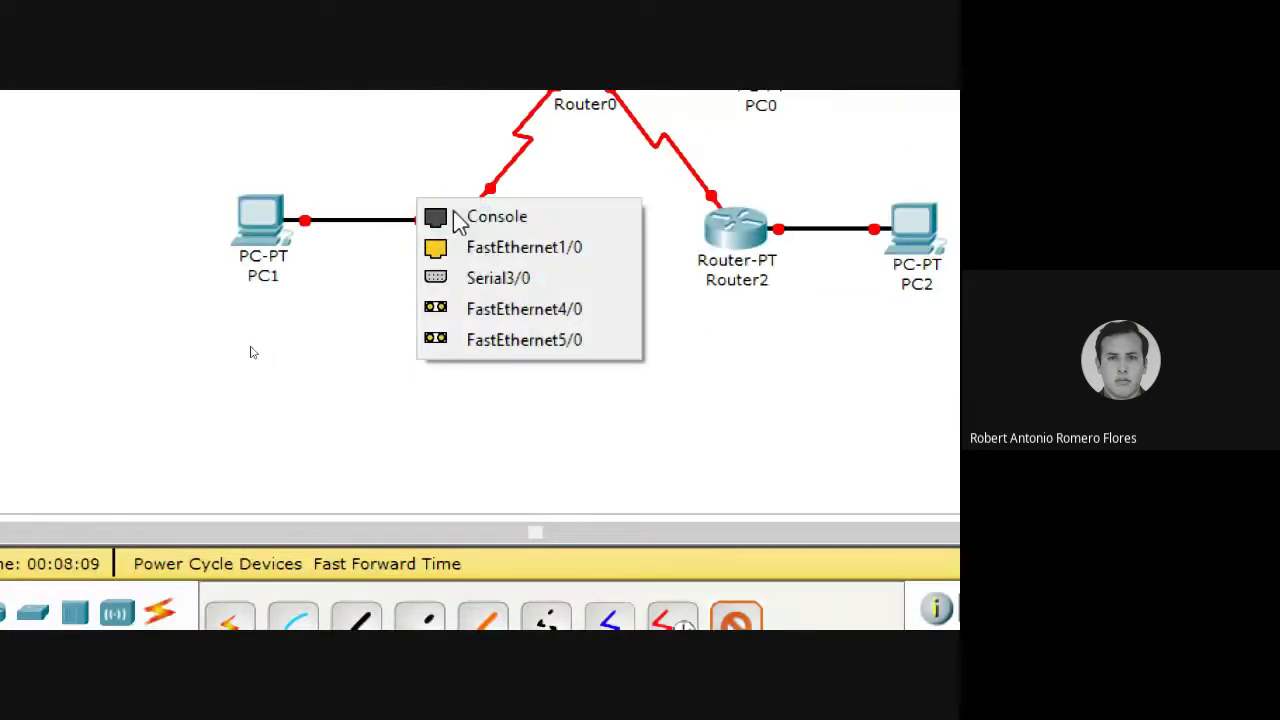
{"action": "left_click", "coordinate": [556, 280]}
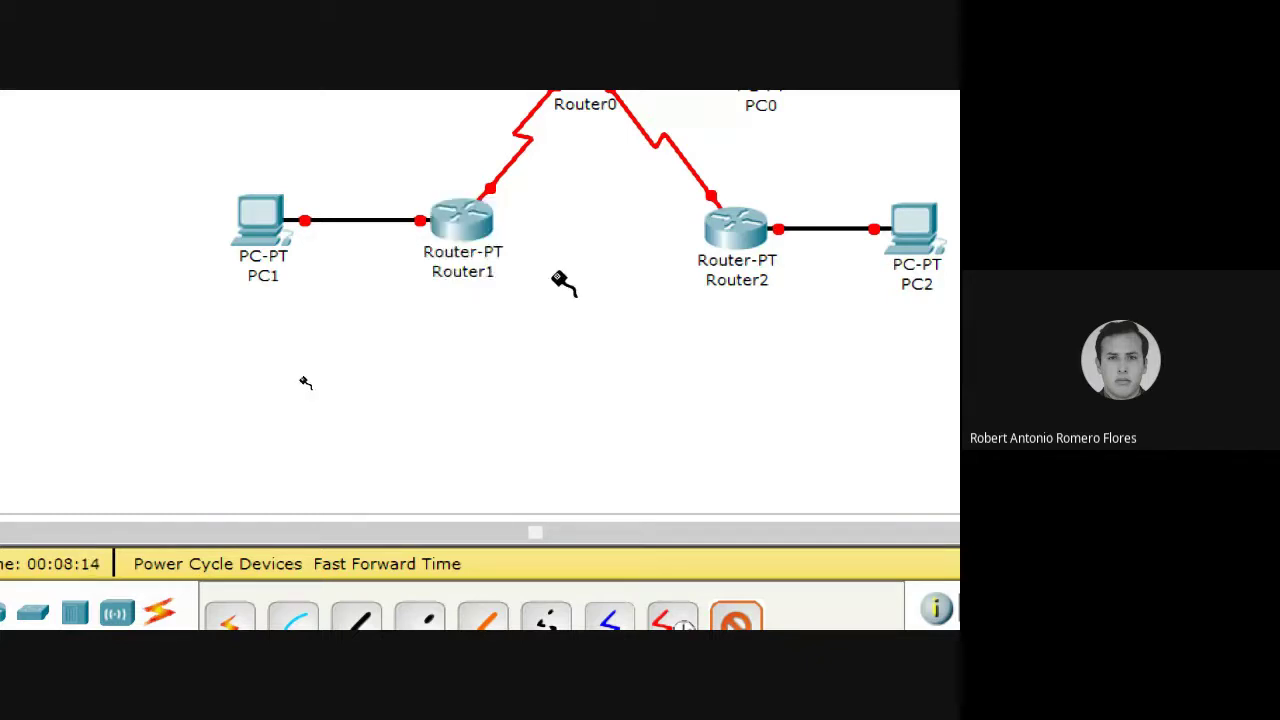
{"action": "left_click", "coordinate": [735, 225]}
{"action": "left_click", "coordinate": [840, 292]}
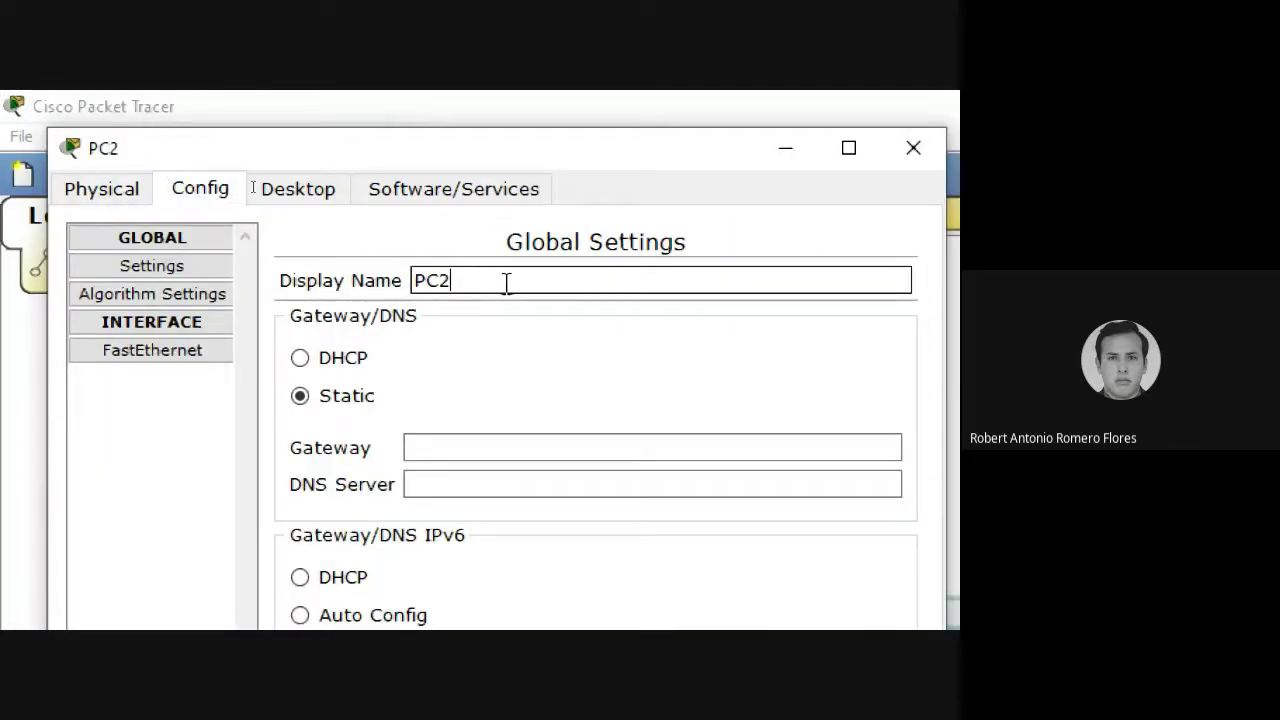
- Change PC2's display name to PCC and close its configuration window
{"action": "left_click", "coordinate": [100, 189]}
{"action": "left_click", "coordinate": [225, 192]}
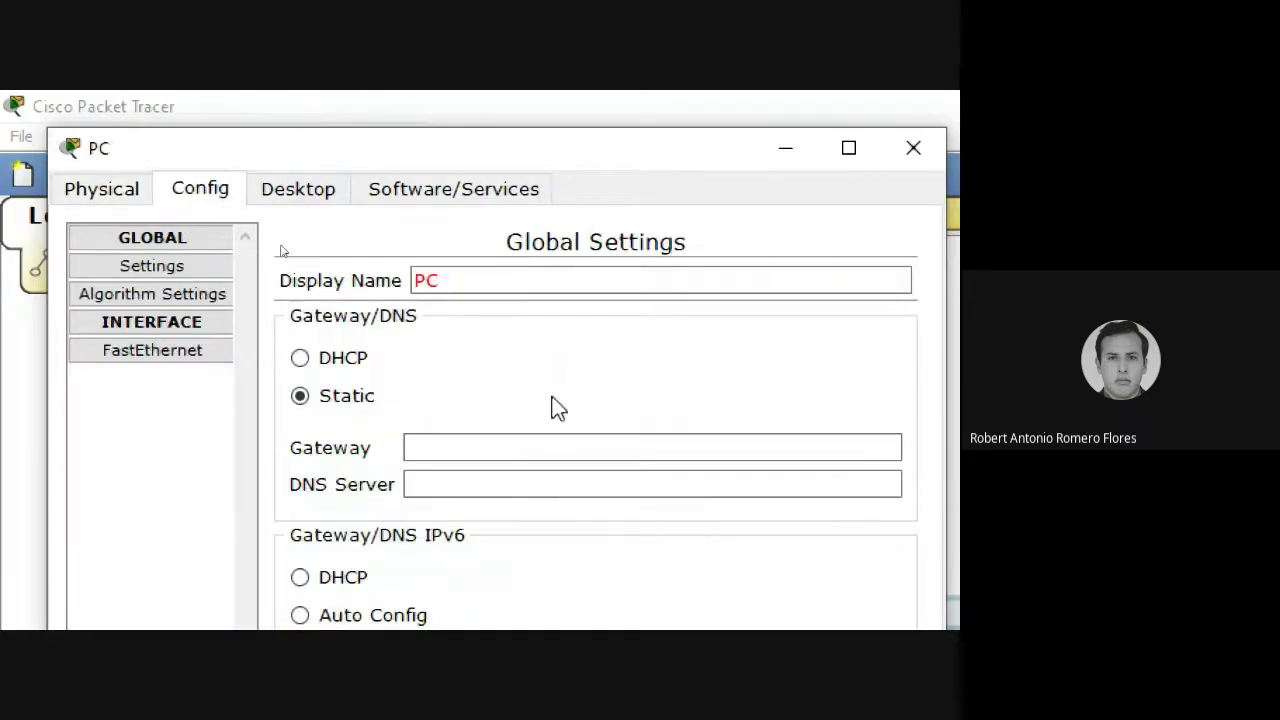
{"action": "left_click", "coordinate": [511, 287]}
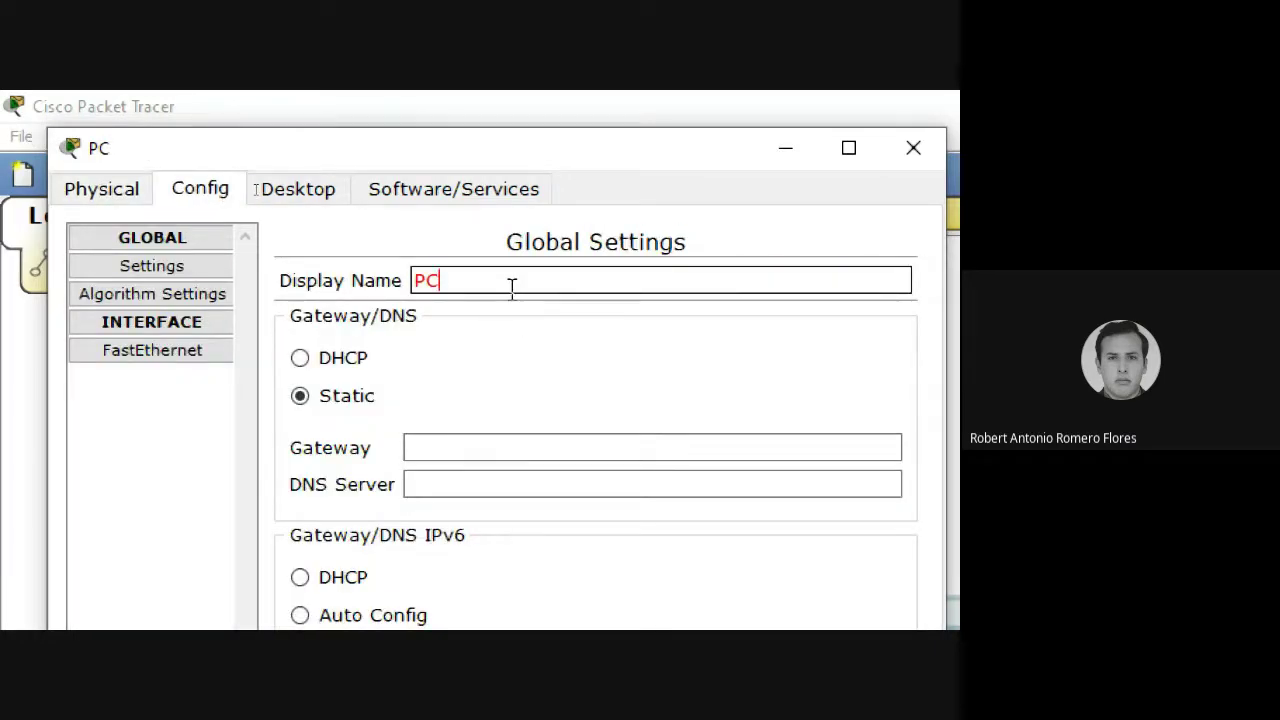
{"action": "type", "text": "C"}
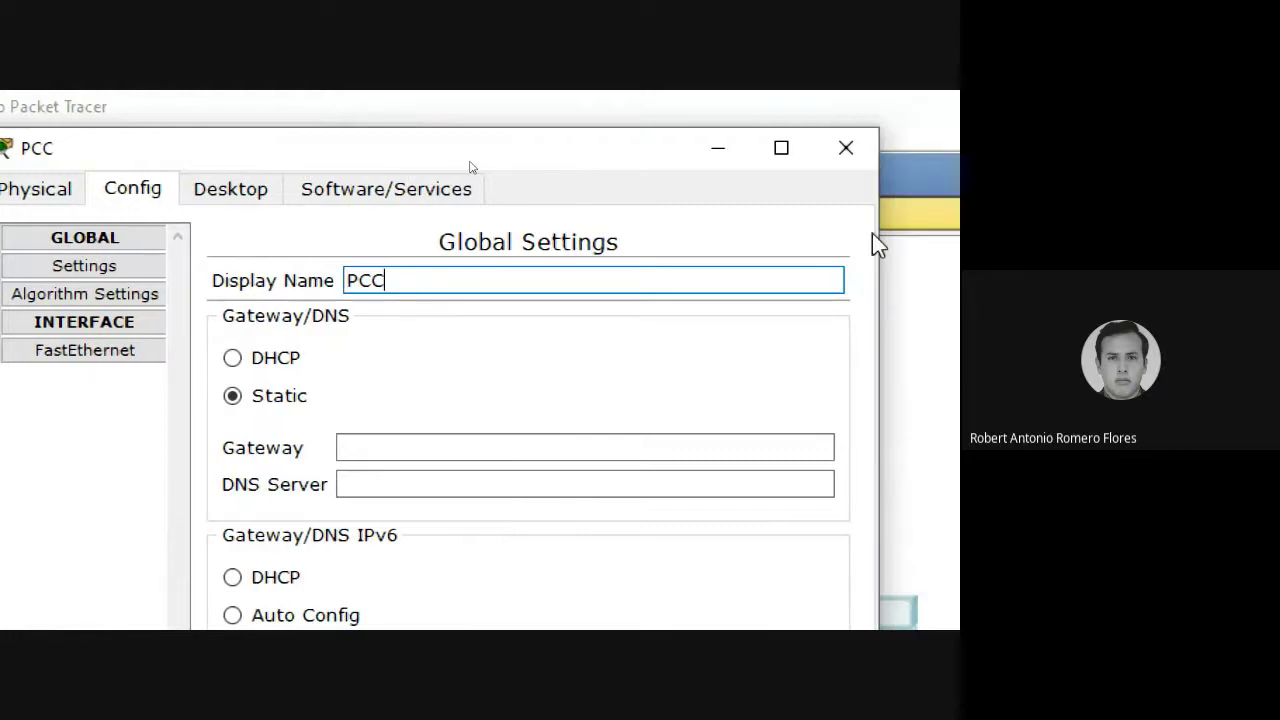
{"action": "left_click", "coordinate": [832, 148]}
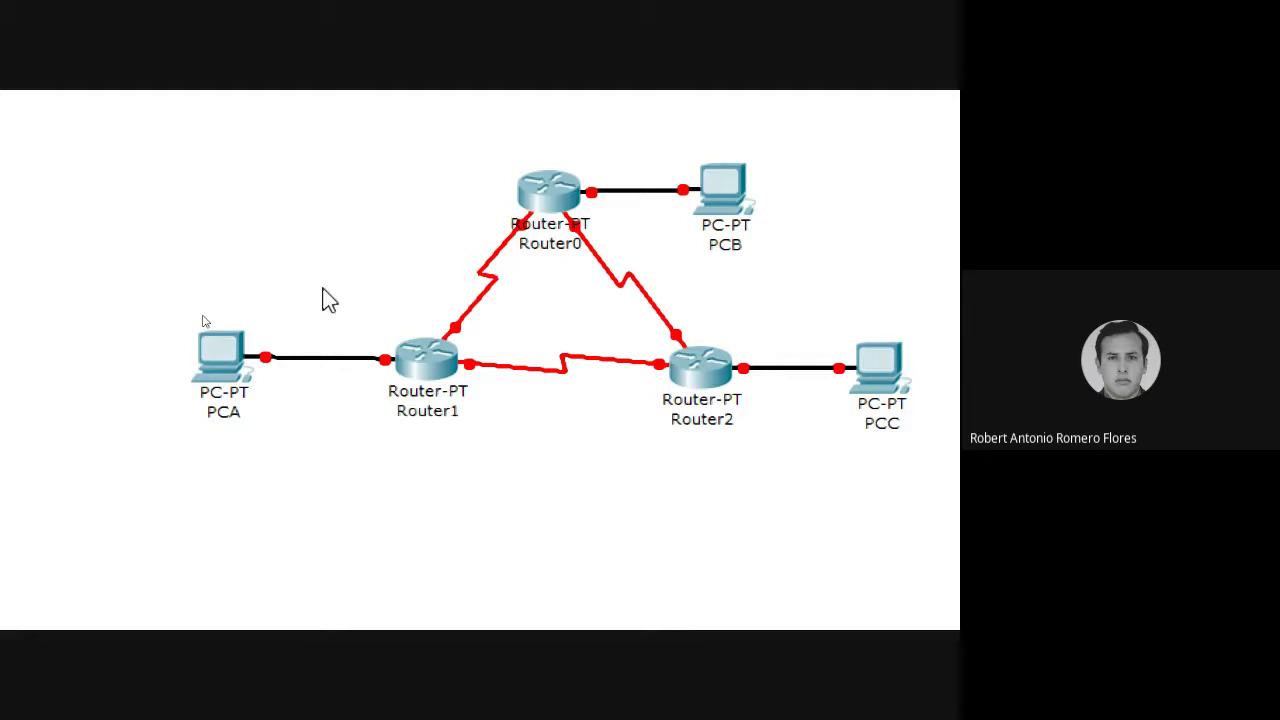
- In PCA's IP configuration, set the static IP address 192.168.1.3 with subnet mask 255.255.255.0
{"action": "left_click", "coordinate": [222, 352]}
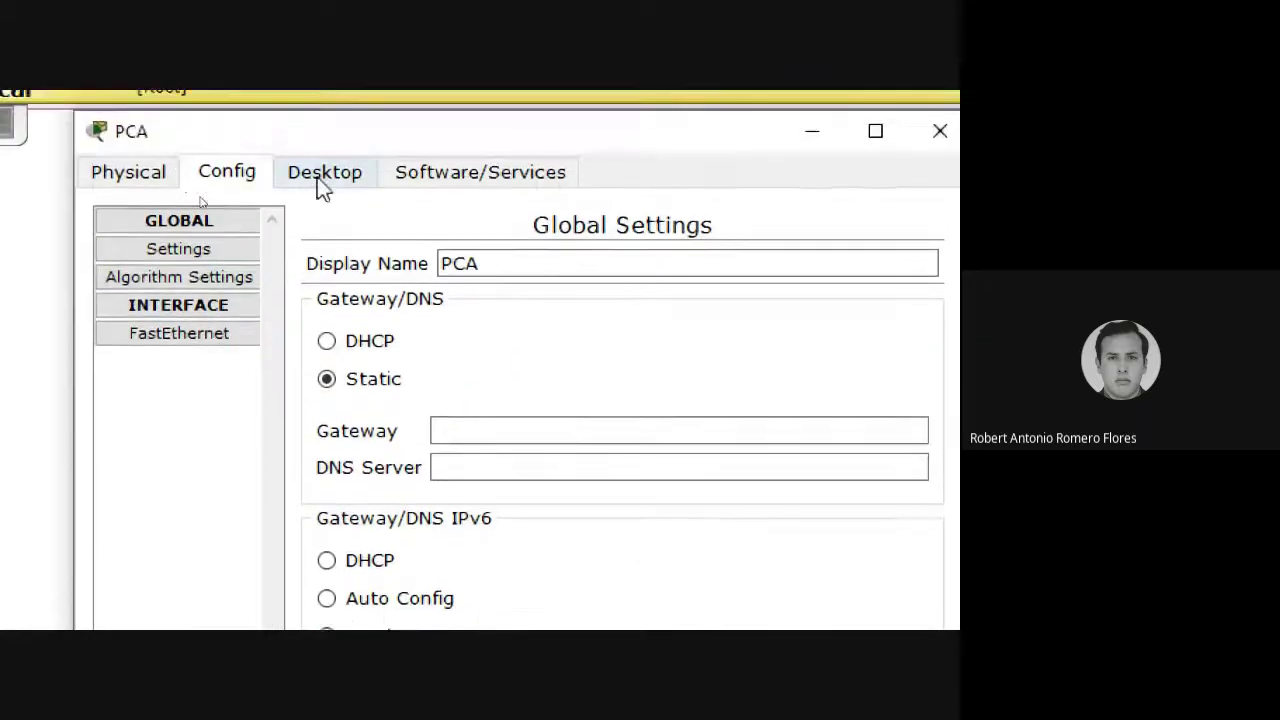
{"action": "left_click", "coordinate": [322, 118]}
{"action": "left_click", "coordinate": [214, 309]}
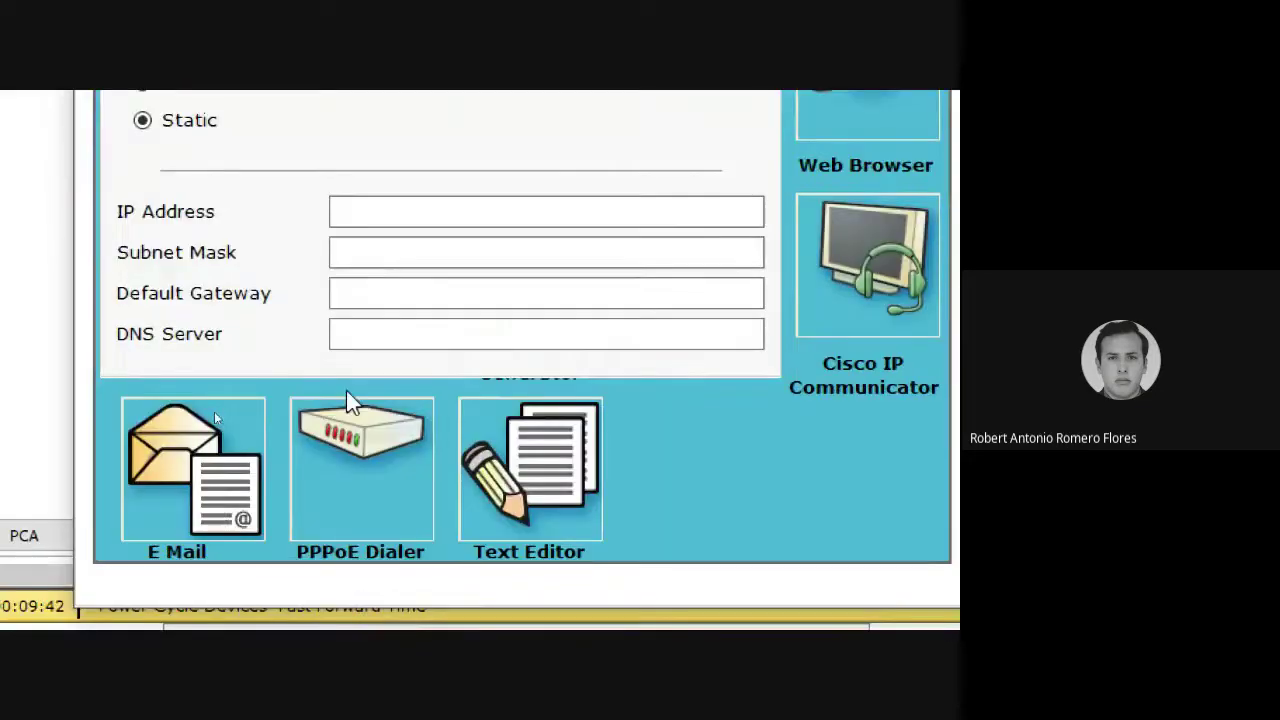
{"action": "left_click", "coordinate": [363, 438]}
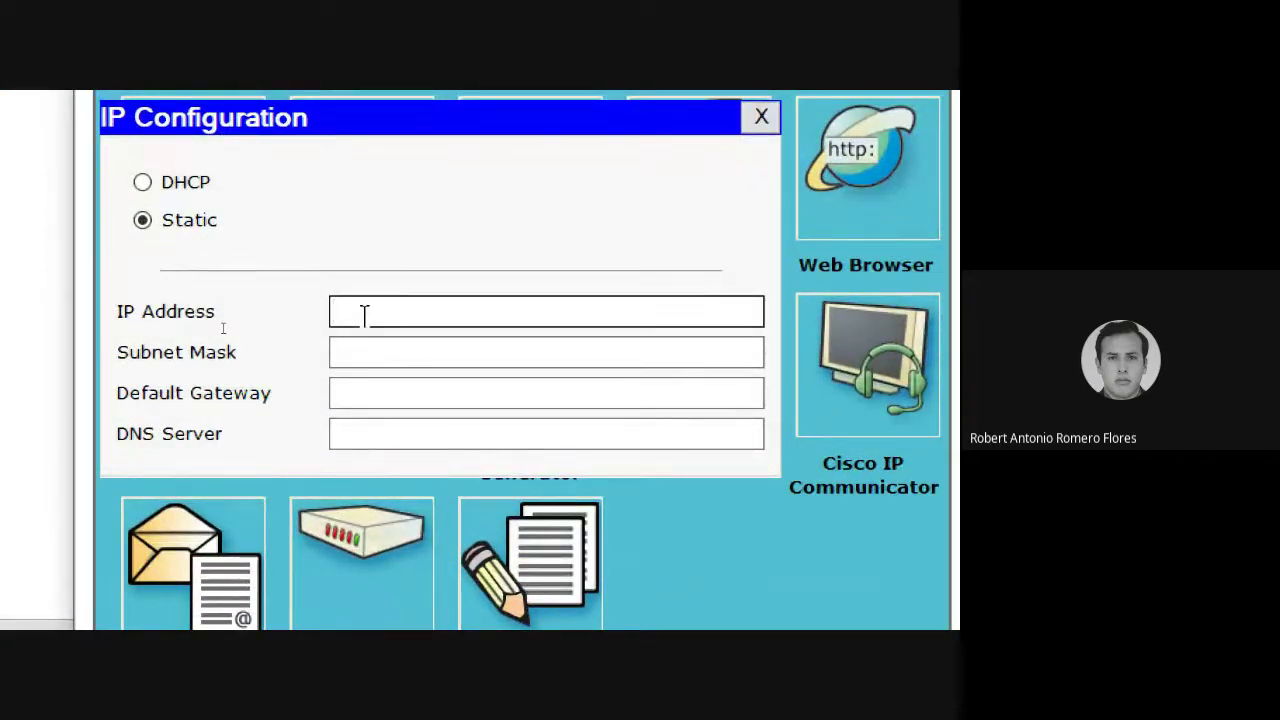
{"action": "type", "text": "192.168.1.3"}
{"action": "left_click", "coordinate": [446, 349]}
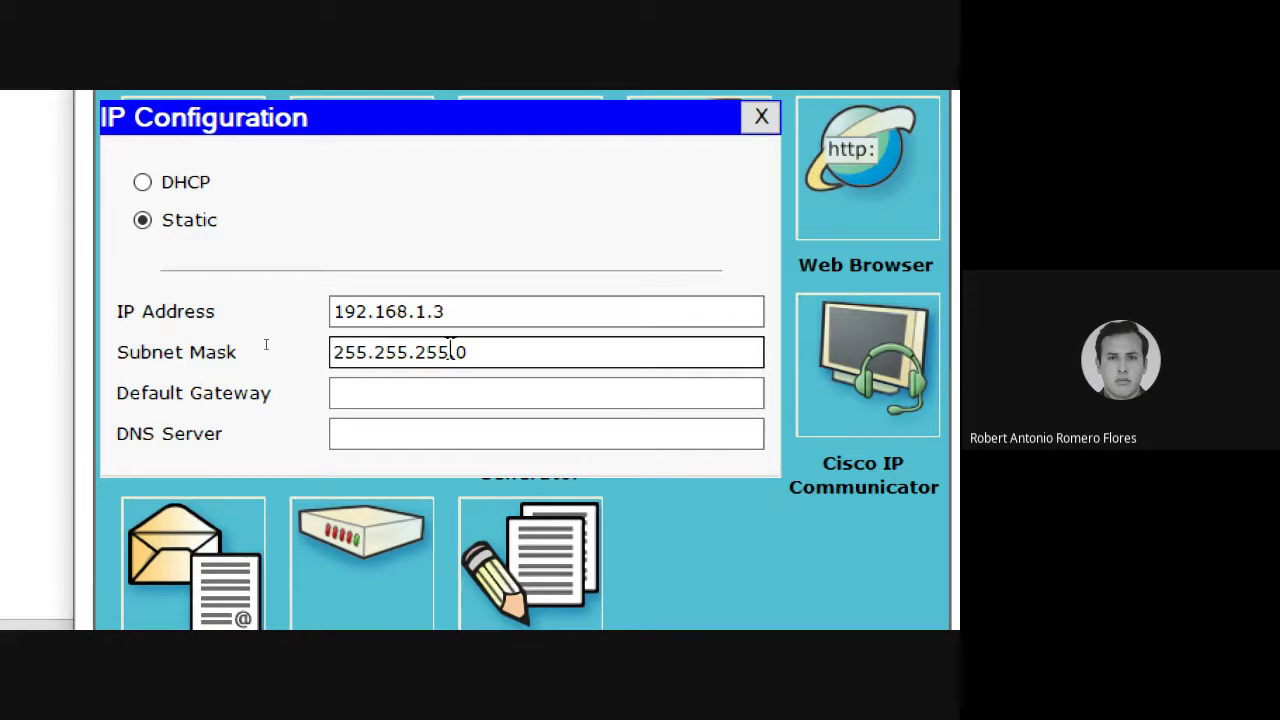
- Set PCA's default gateway to 192.168.1.1 and close its IP configuration and device window
{"action": "left_click", "coordinate": [450, 390]}
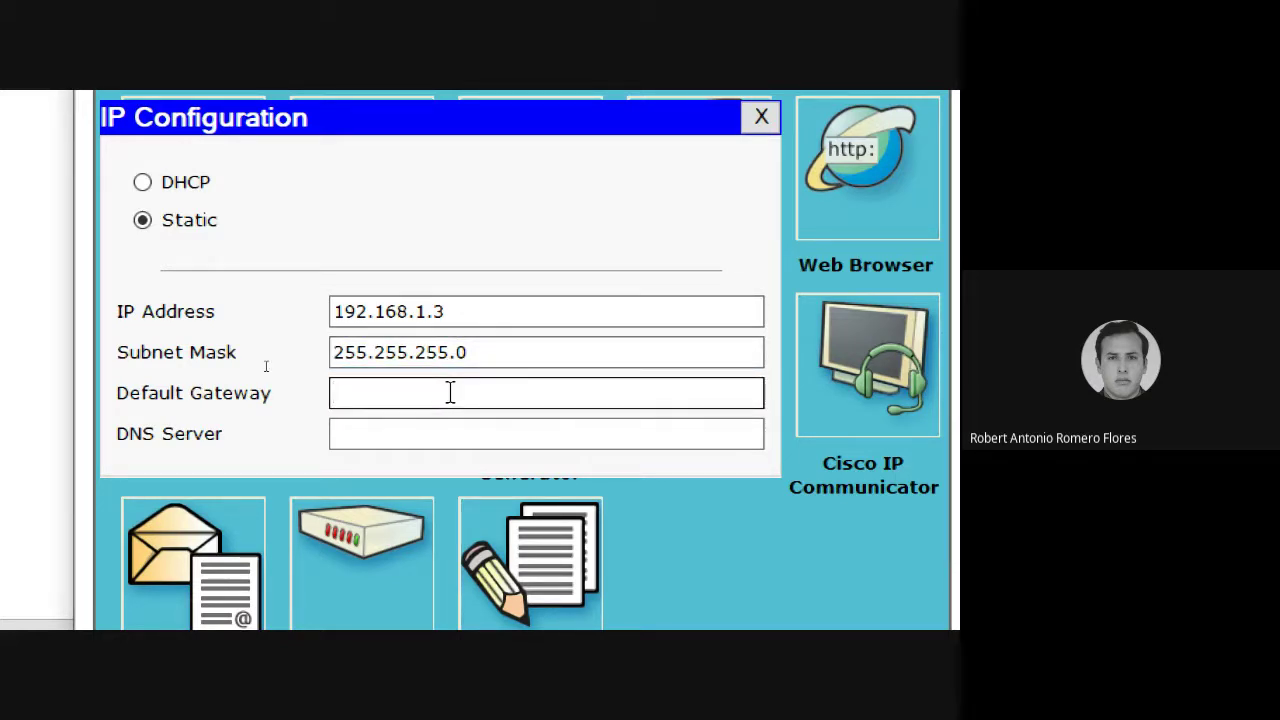
{"action": "type", "text": "192.168.1.1"}
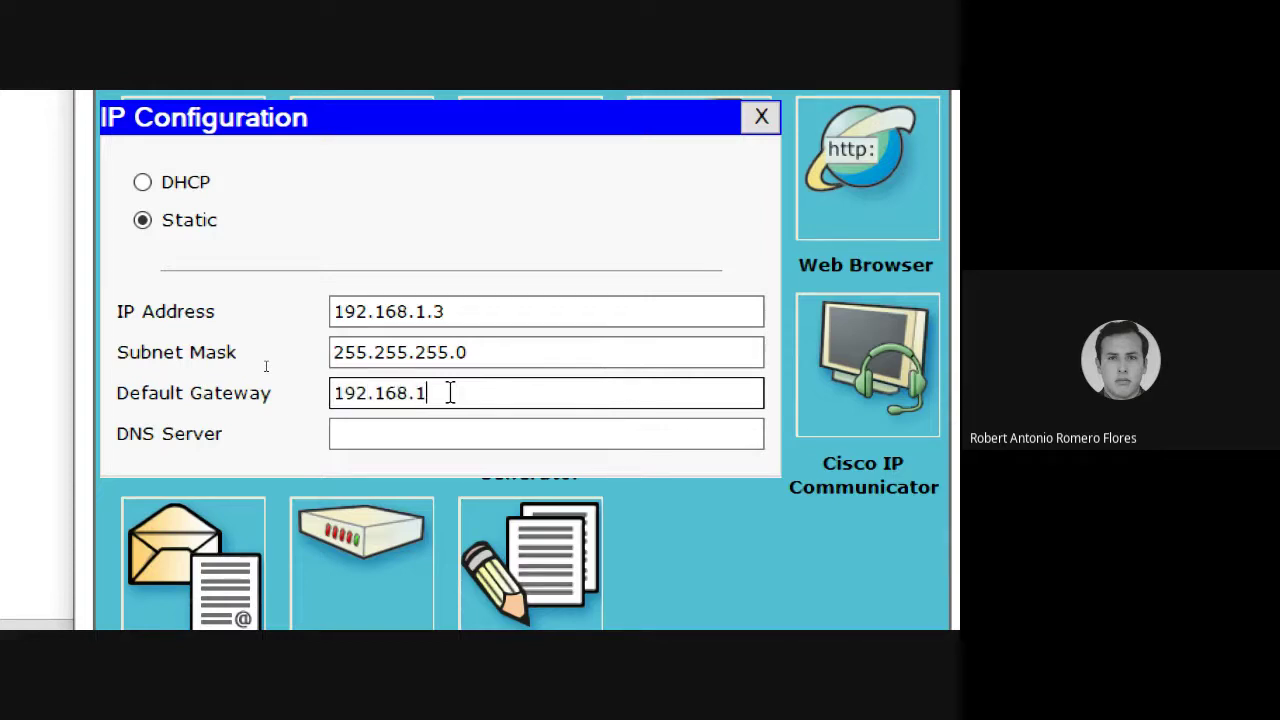
{"action": "left_click", "coordinate": [440, 434]}
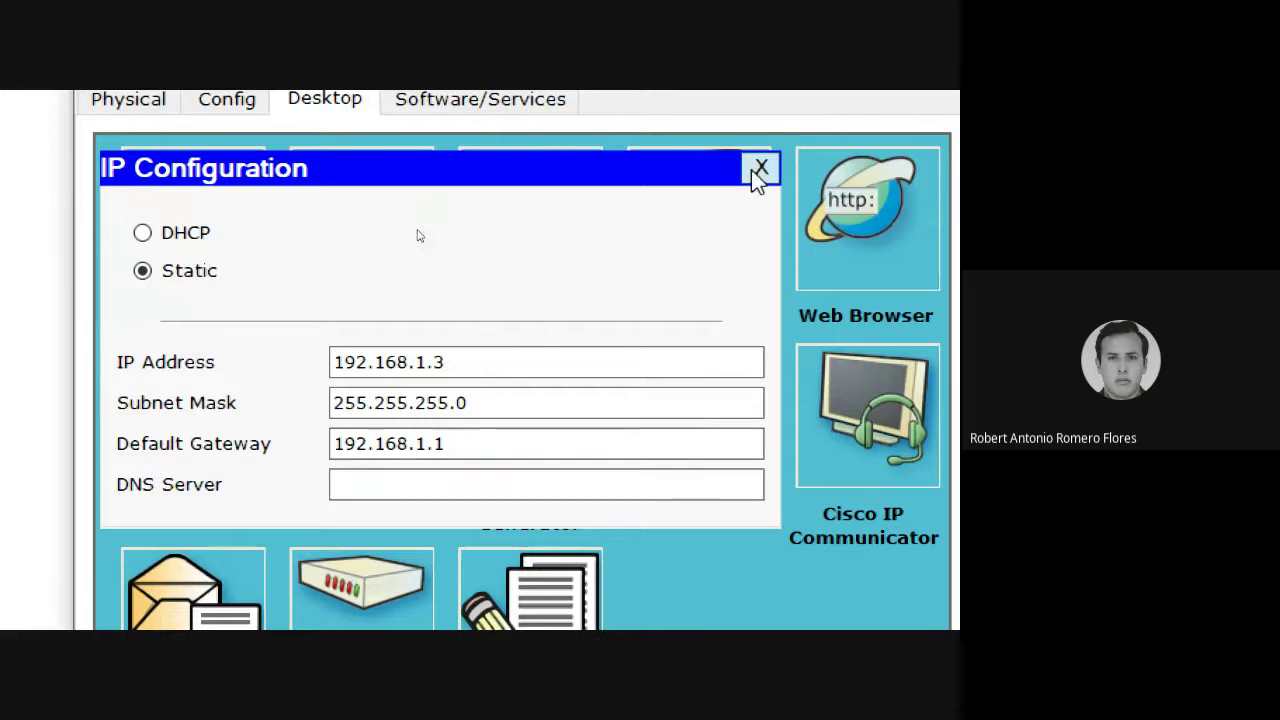
{"action": "left_click", "coordinate": [751, 169]}
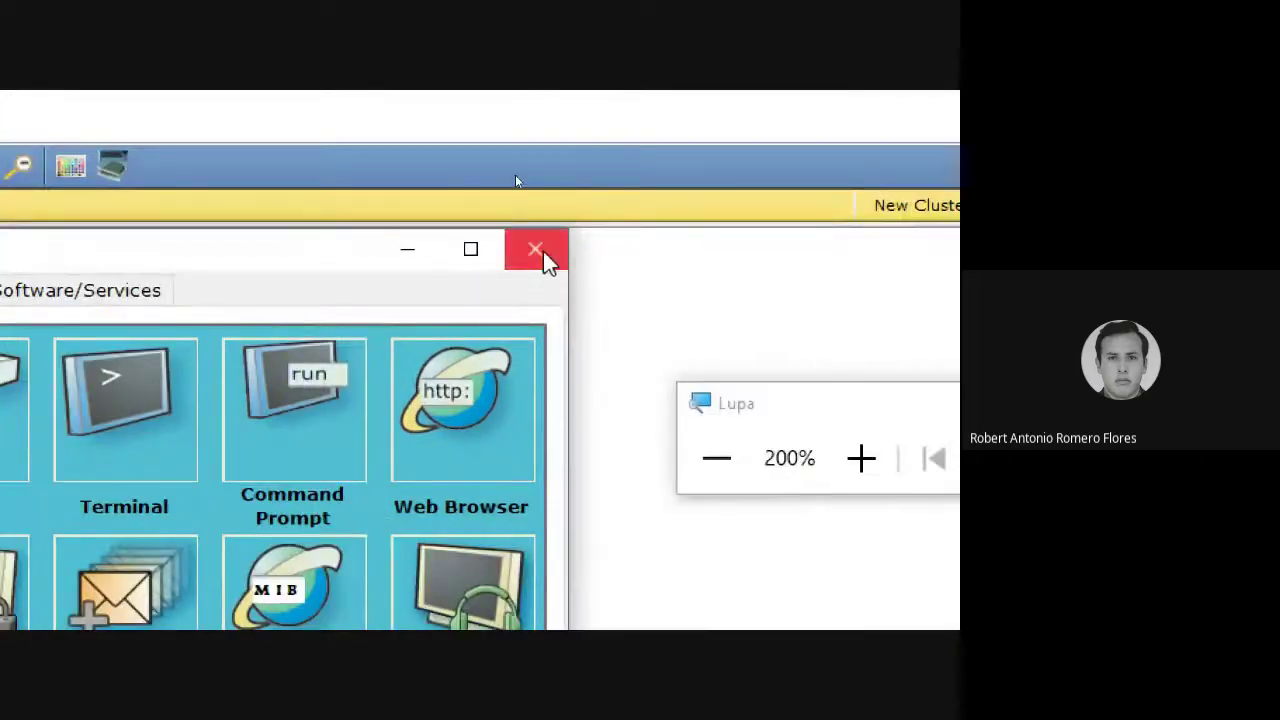
{"action": "left_click", "coordinate": [543, 251]}
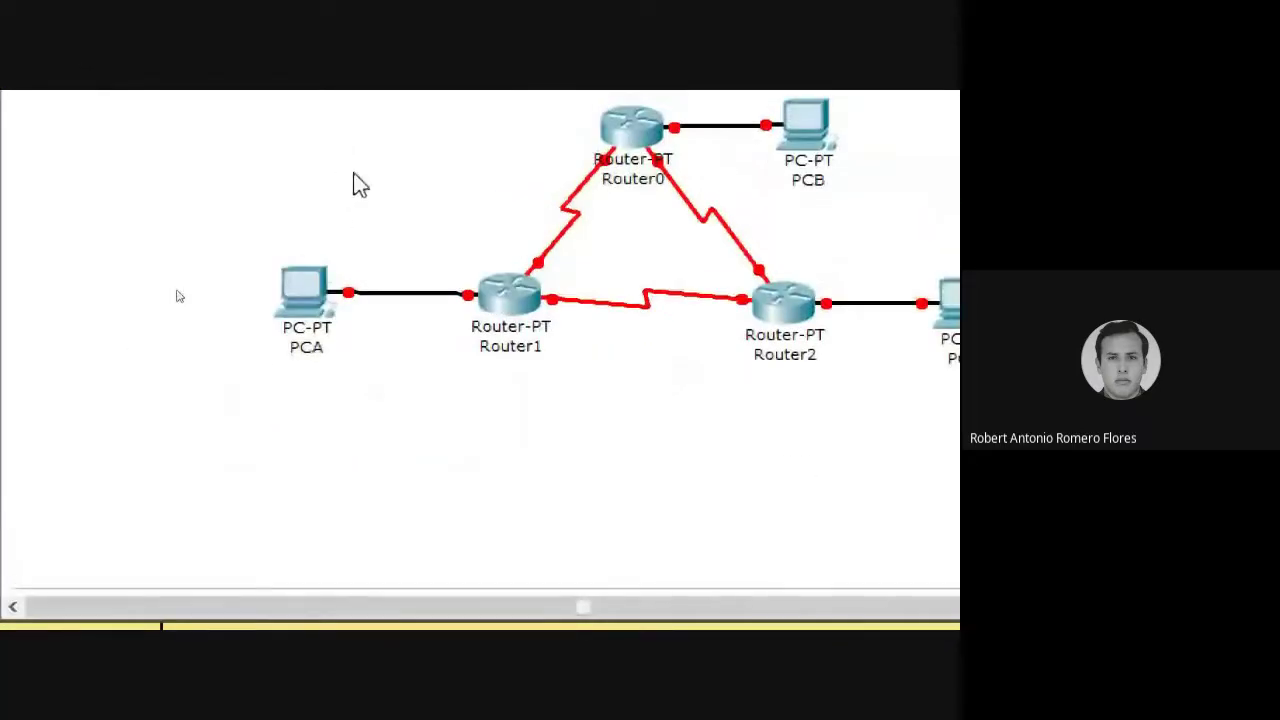
- Reopen PCA's IP configuration to check its address settings, and close the device window
{"action": "left_click", "coordinate": [310, 290]}
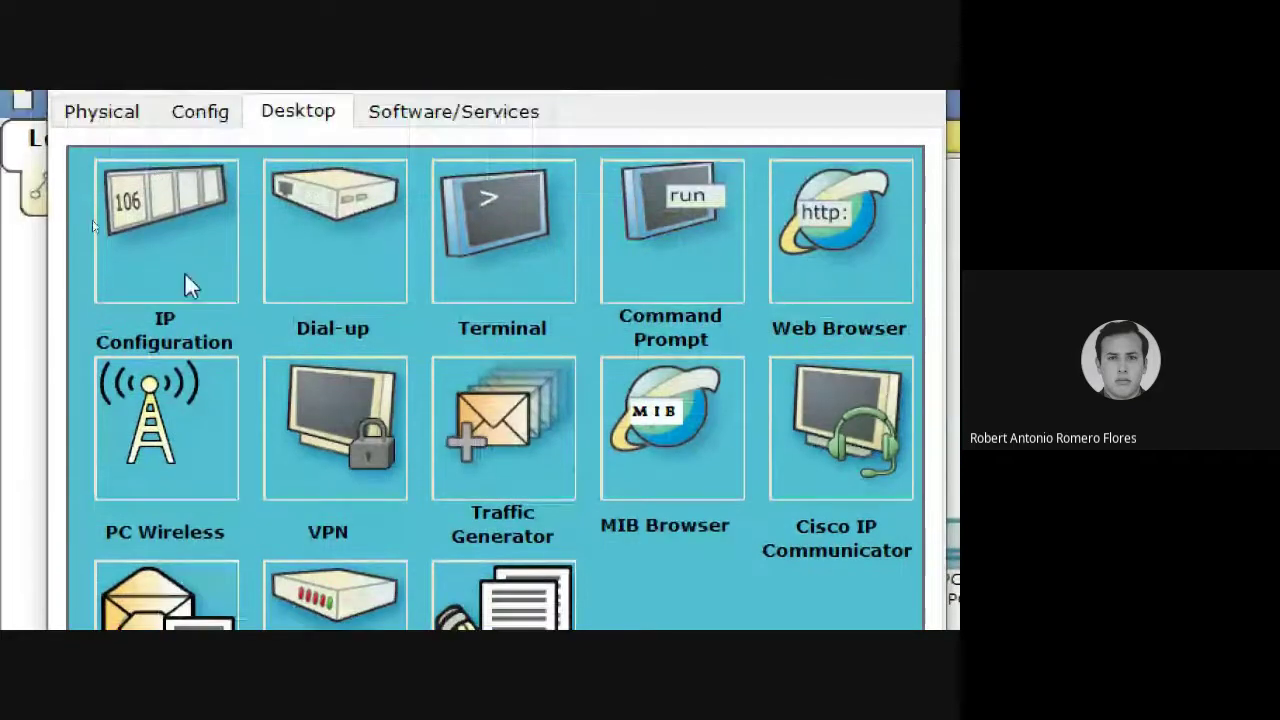
{"action": "left_click", "coordinate": [184, 262]}
{"action": "left_click", "coordinate": [734, 180]}
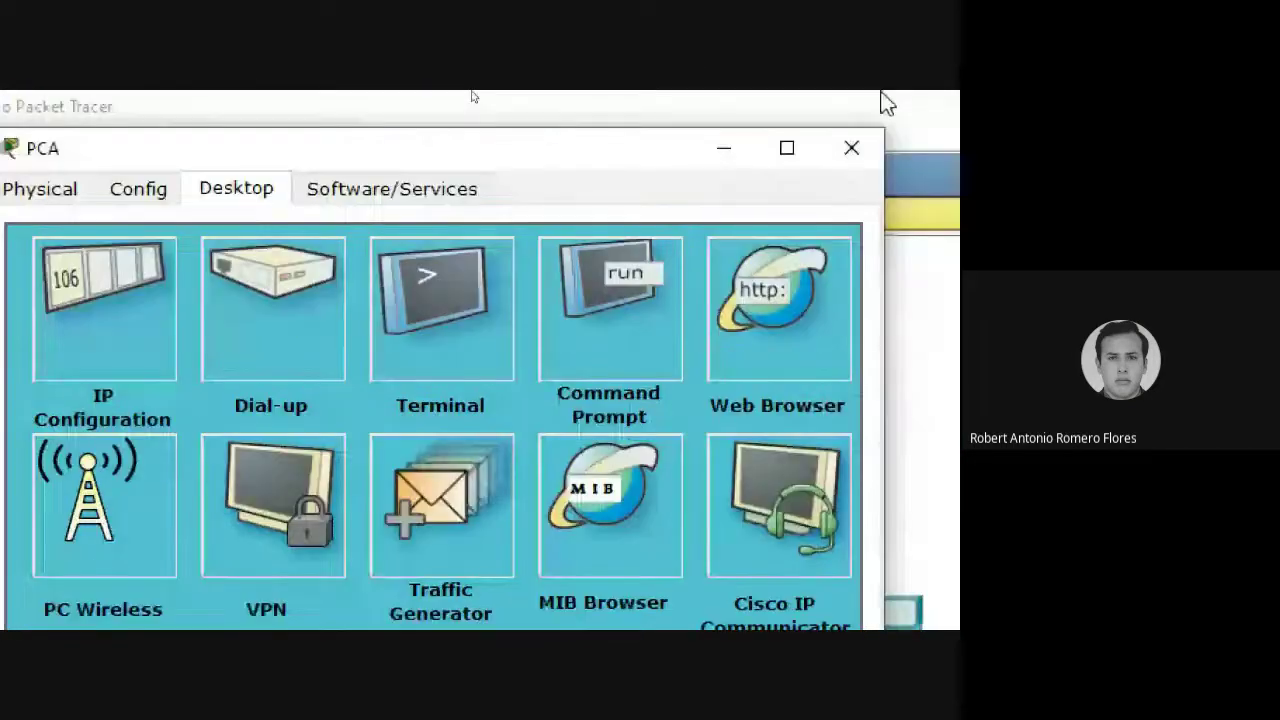
{"action": "left_click", "coordinate": [849, 146]}
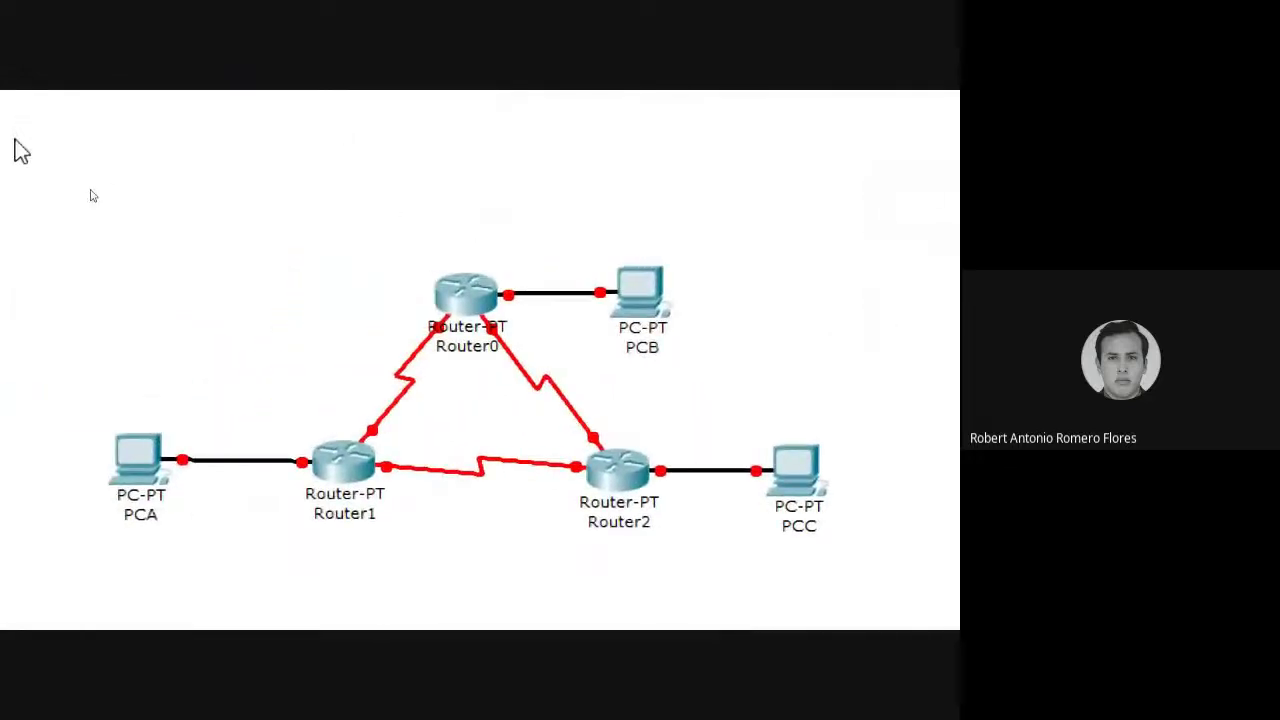
- In PCB's IP configuration, set the static IP address 192.168.2.3 with subnet mask 255.255.255.0
{"action": "left_click", "coordinate": [661, 295]}
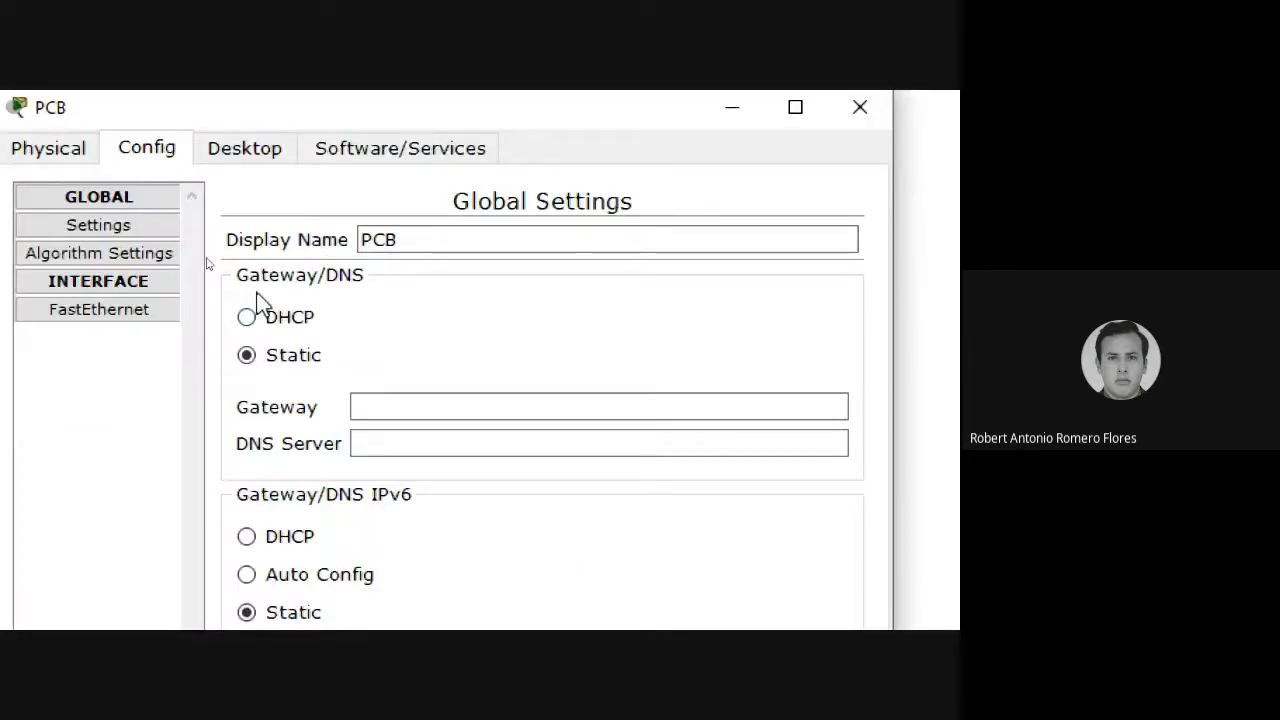
{"action": "left_click", "coordinate": [75, 152]}
{"action": "left_click", "coordinate": [147, 150]}
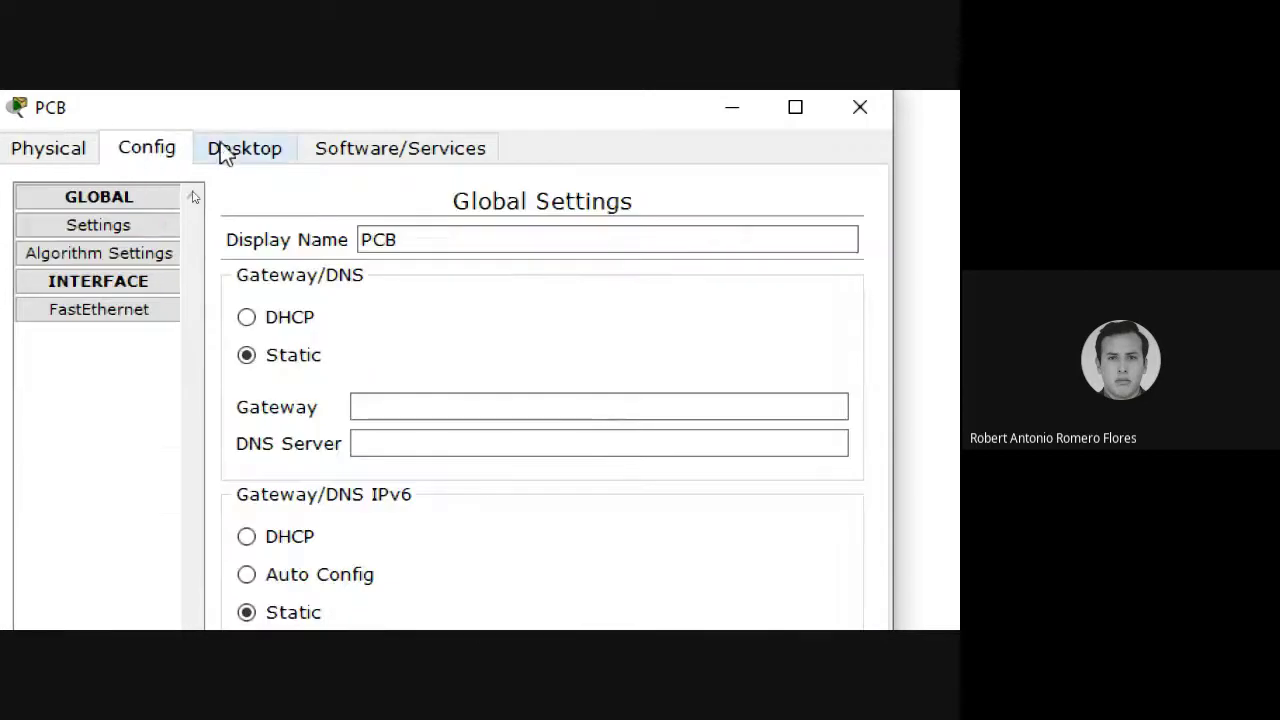
{"action": "left_click", "coordinate": [223, 151]}
{"action": "left_click", "coordinate": [114, 255]}
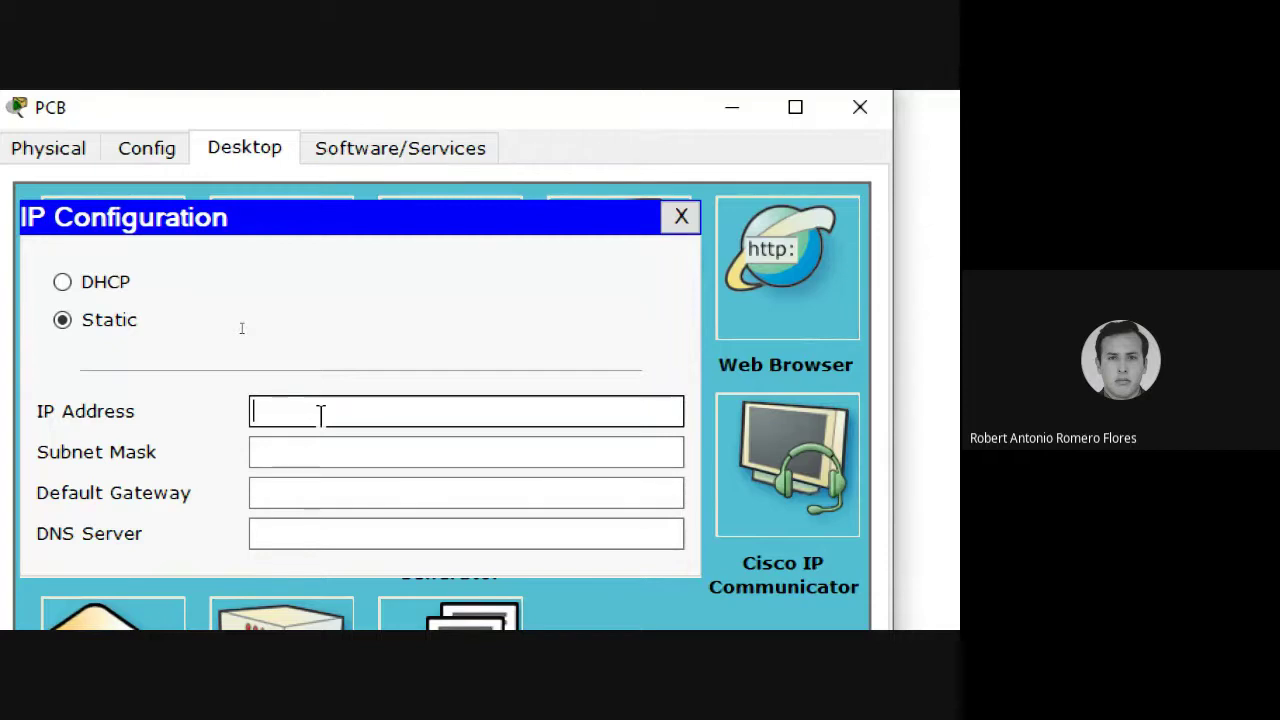
{"action": "type", "text": "192.168"}
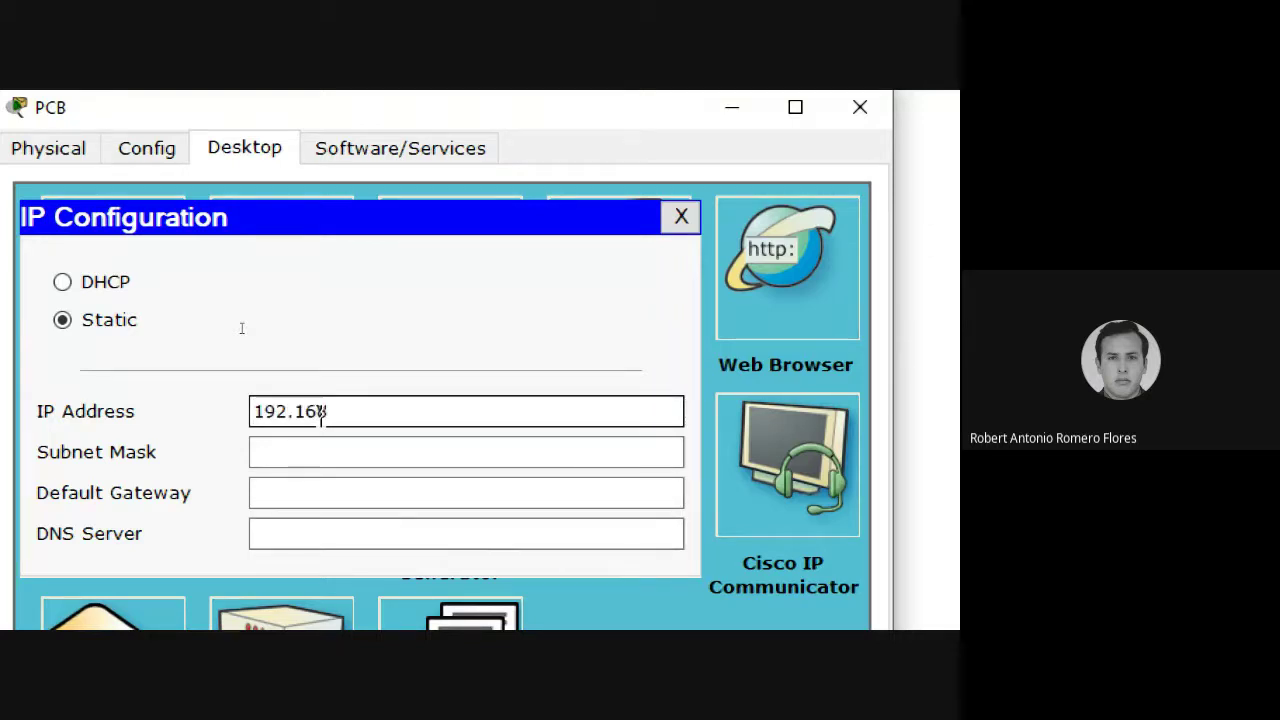
{"action": "type", "text": ".2.3"}
{"action": "left_click", "coordinate": [369, 450]}
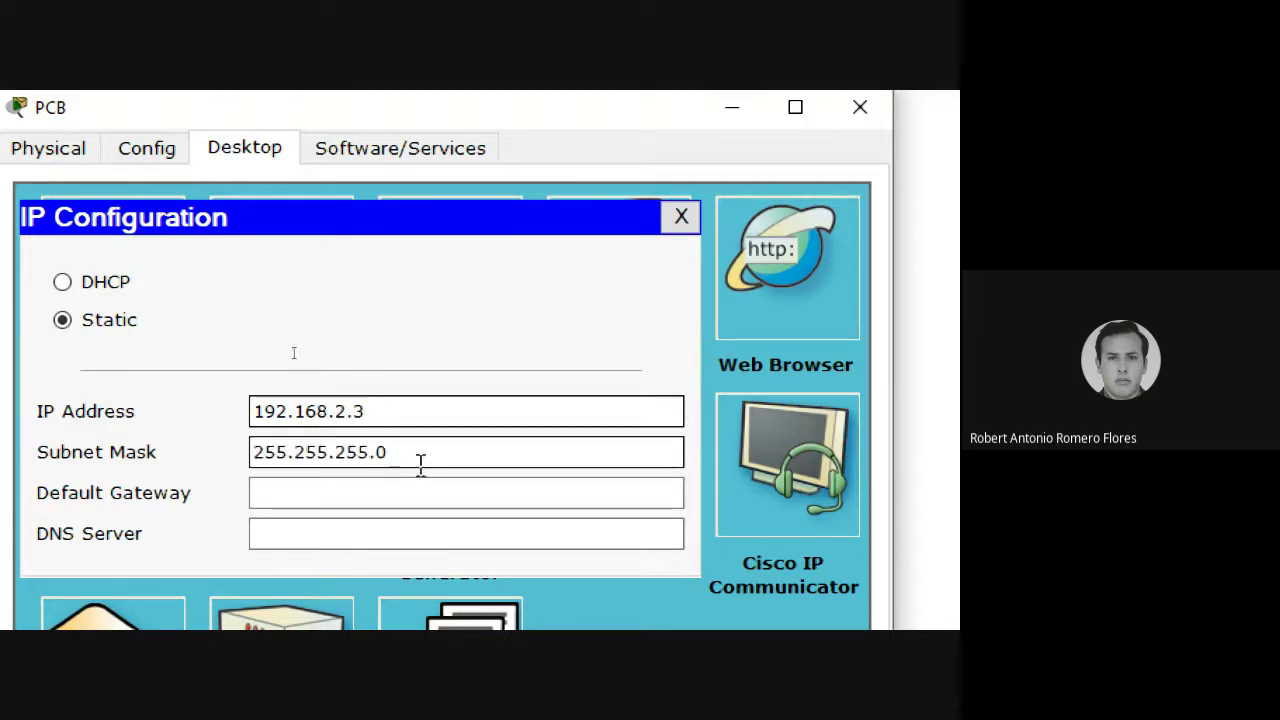
- Set PCB's default gateway to 192.168.2.1 and close its IP configuration and device window
{"action": "left_click", "coordinate": [406, 500]}
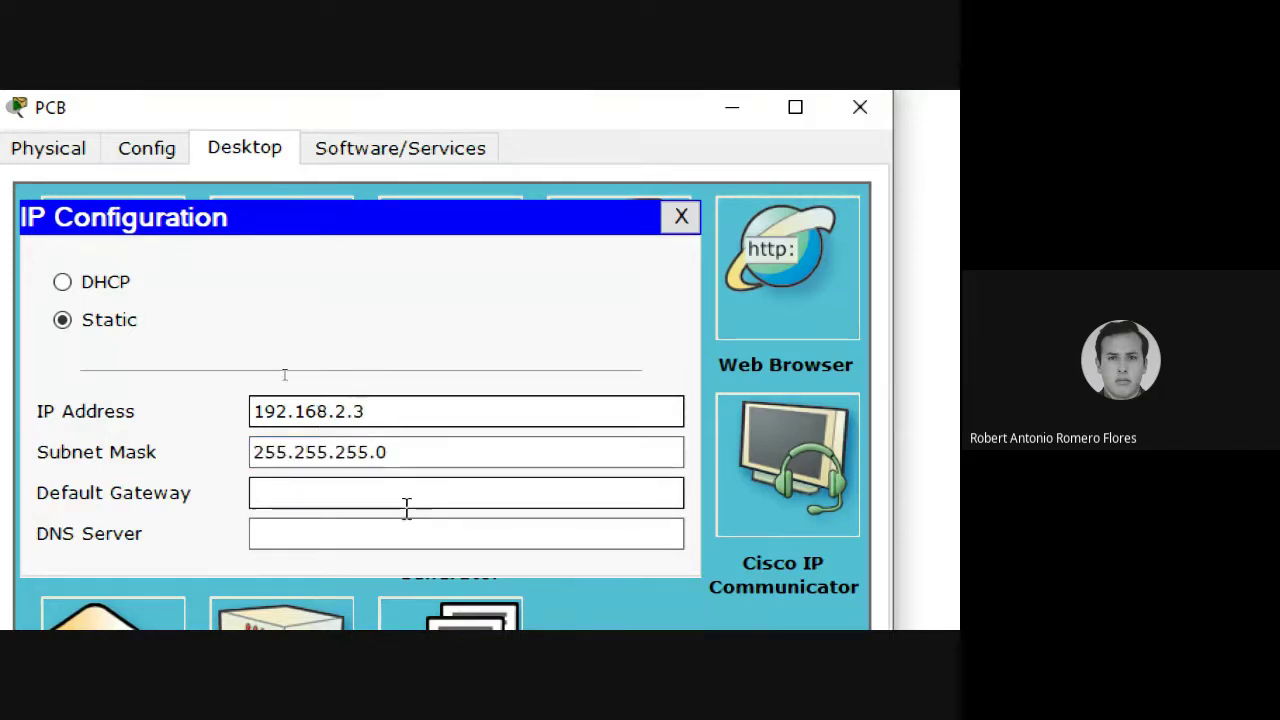
{"action": "type", "text": "192.1"}
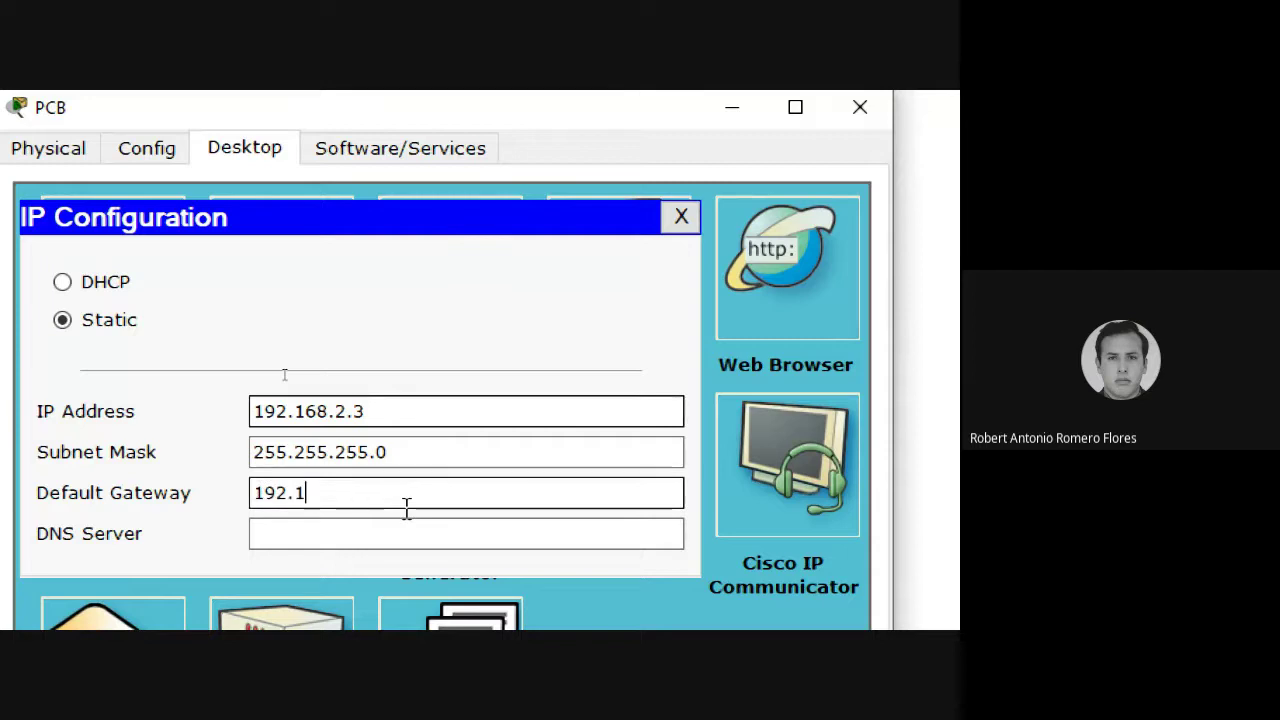
{"action": "type", "text": "68.2.1"}
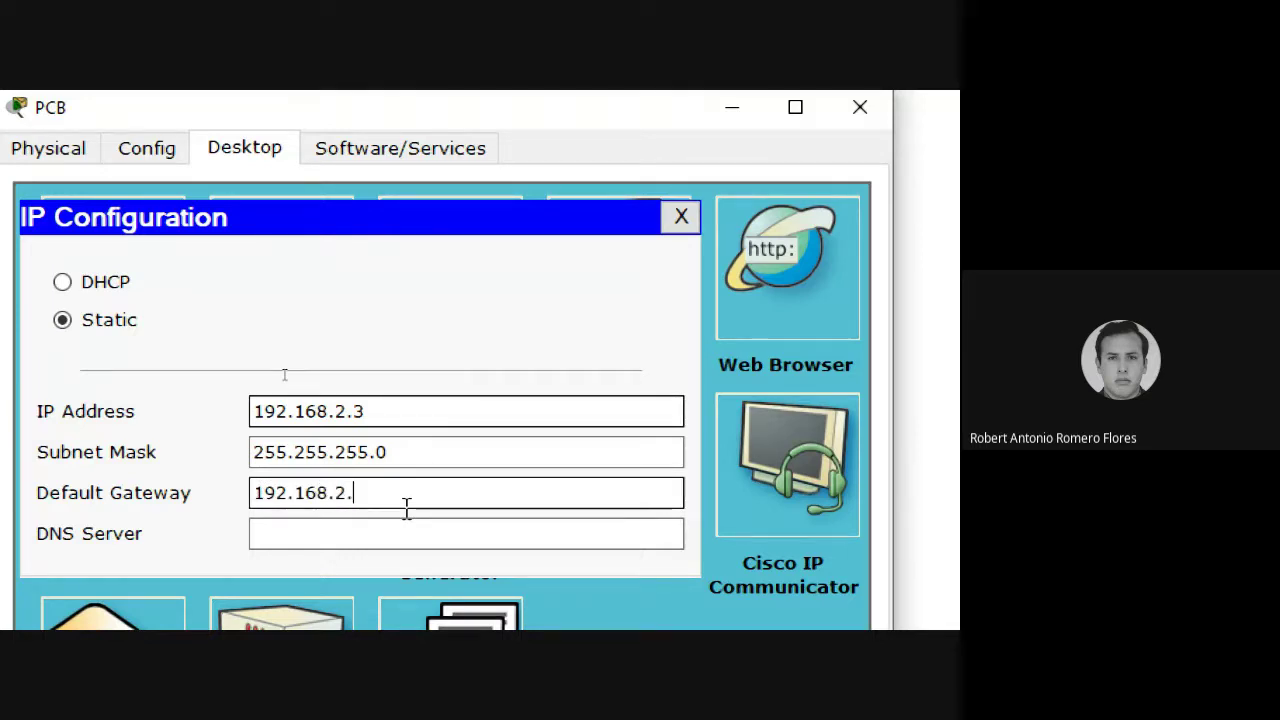
{"action": "left_click", "coordinate": [386, 531]}
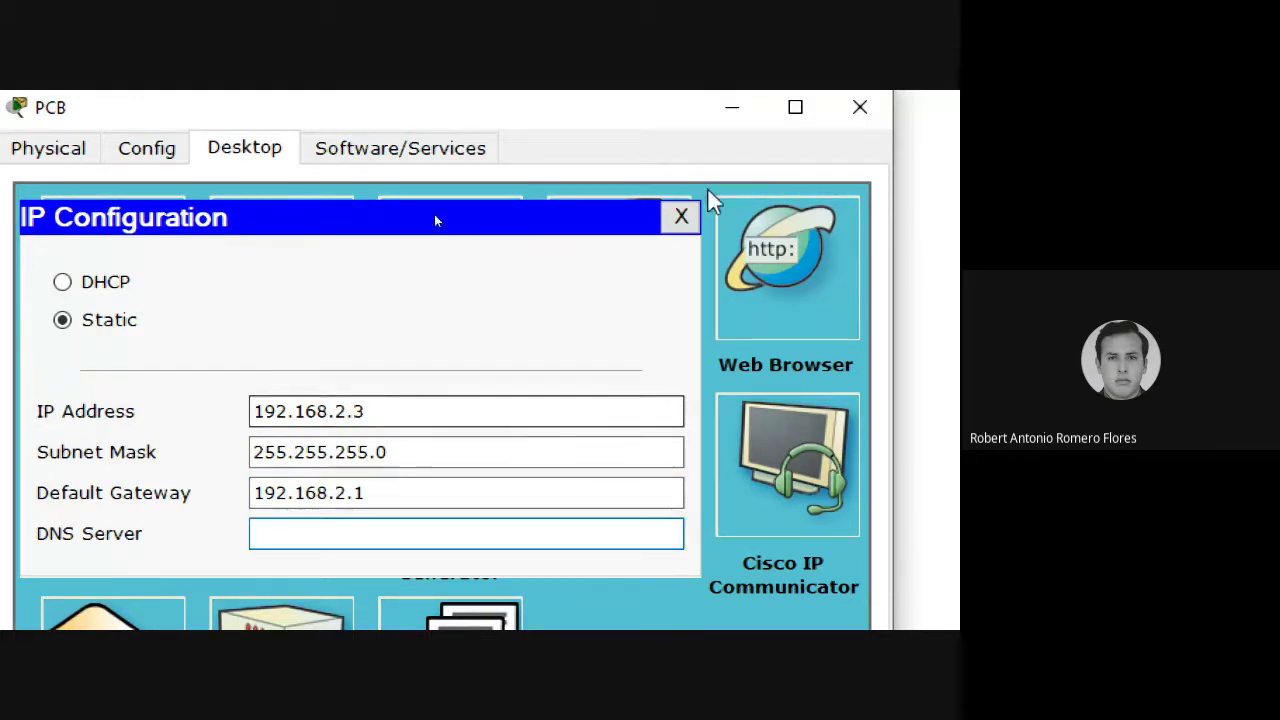
{"action": "left_click", "coordinate": [681, 217]}
{"action": "left_click", "coordinate": [838, 110]}
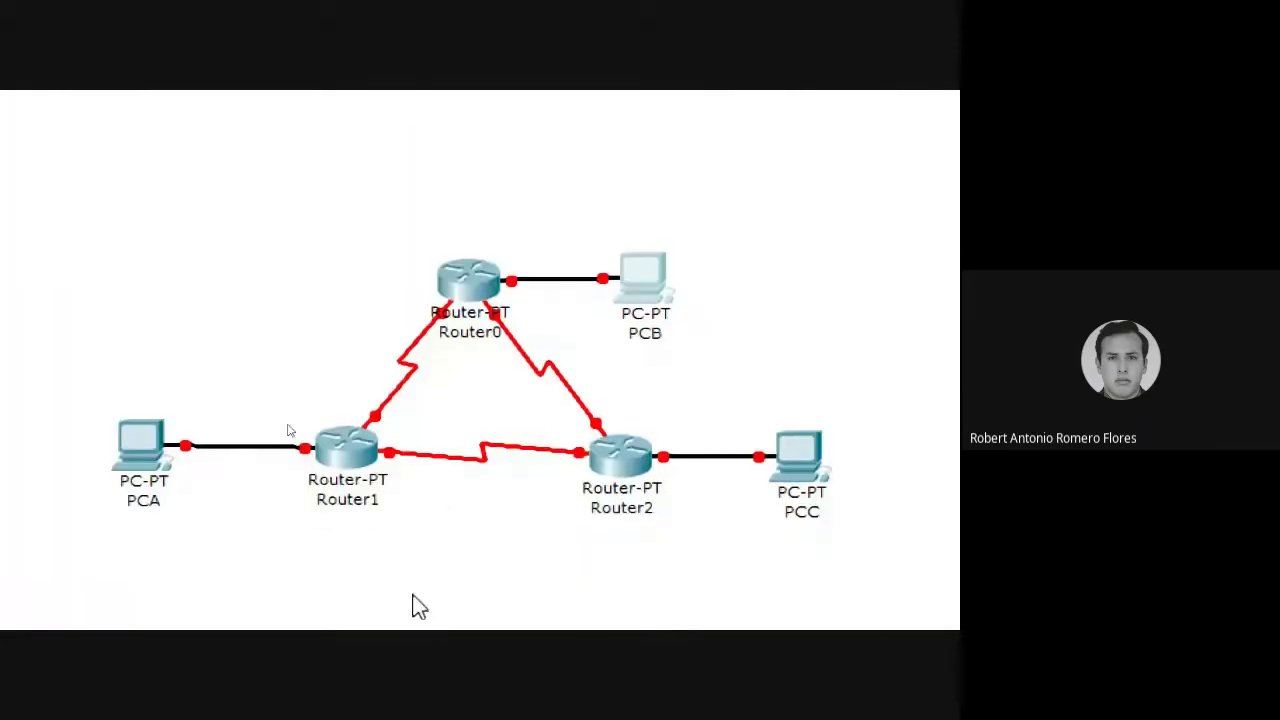
- In PCC's IP configuration, set the static IP address 192.168.3.3 with subnet mask 255.255.255.0
{"action": "left_click", "coordinate": [808, 472]}
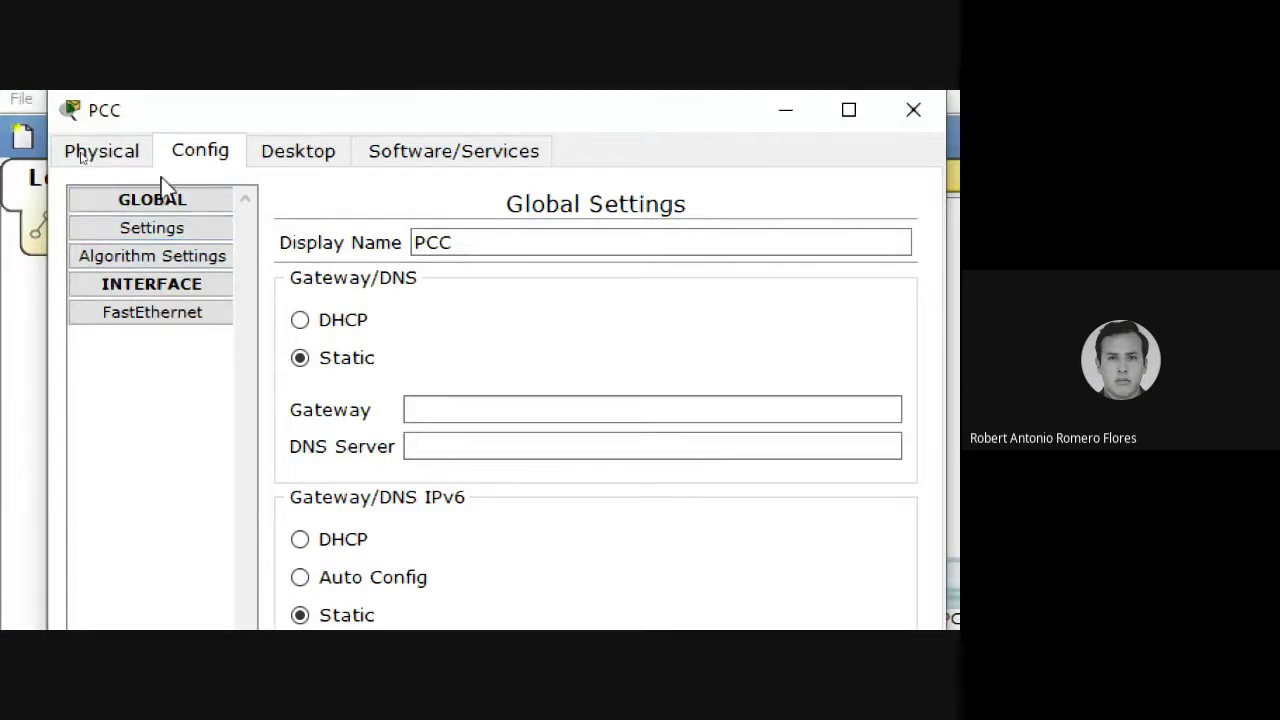
{"action": "left_click", "coordinate": [118, 155]}
{"action": "left_click", "coordinate": [194, 151]}
{"action": "left_click", "coordinate": [289, 154]}
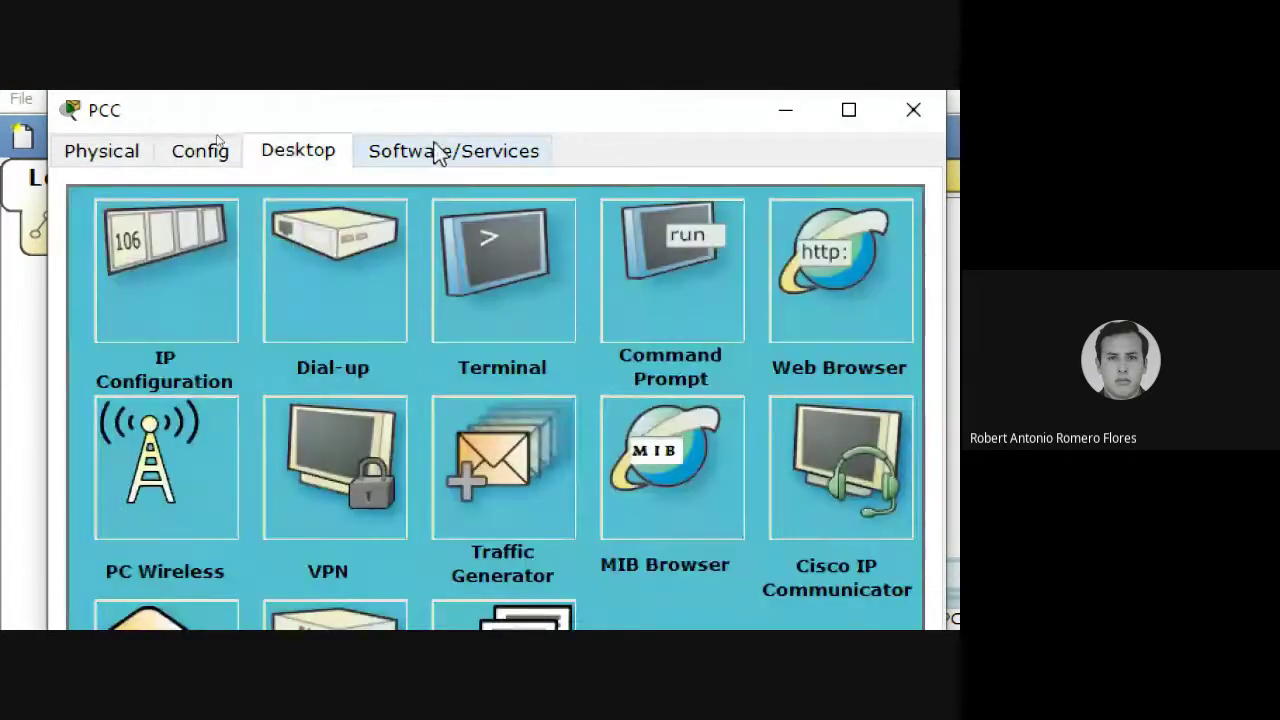
{"action": "left_click", "coordinate": [176, 289]}
{"action": "left_click", "coordinate": [408, 414]}
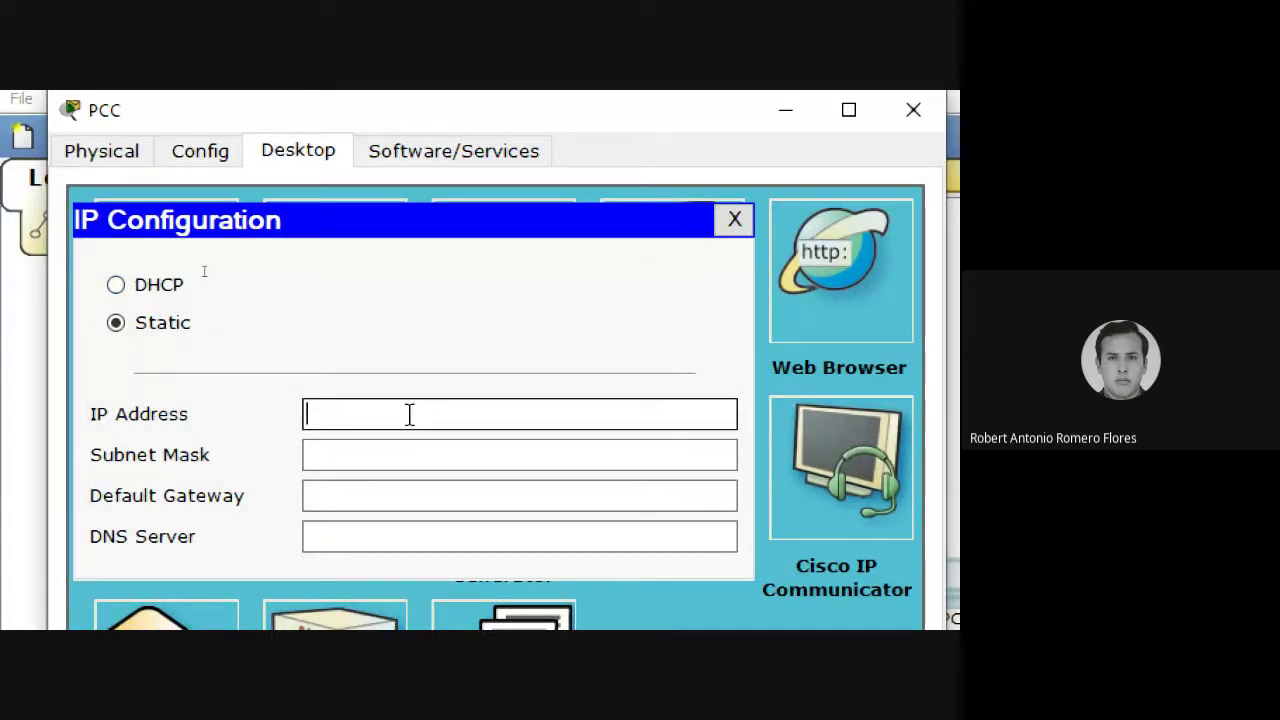
{"action": "type", "text": "192.168"}
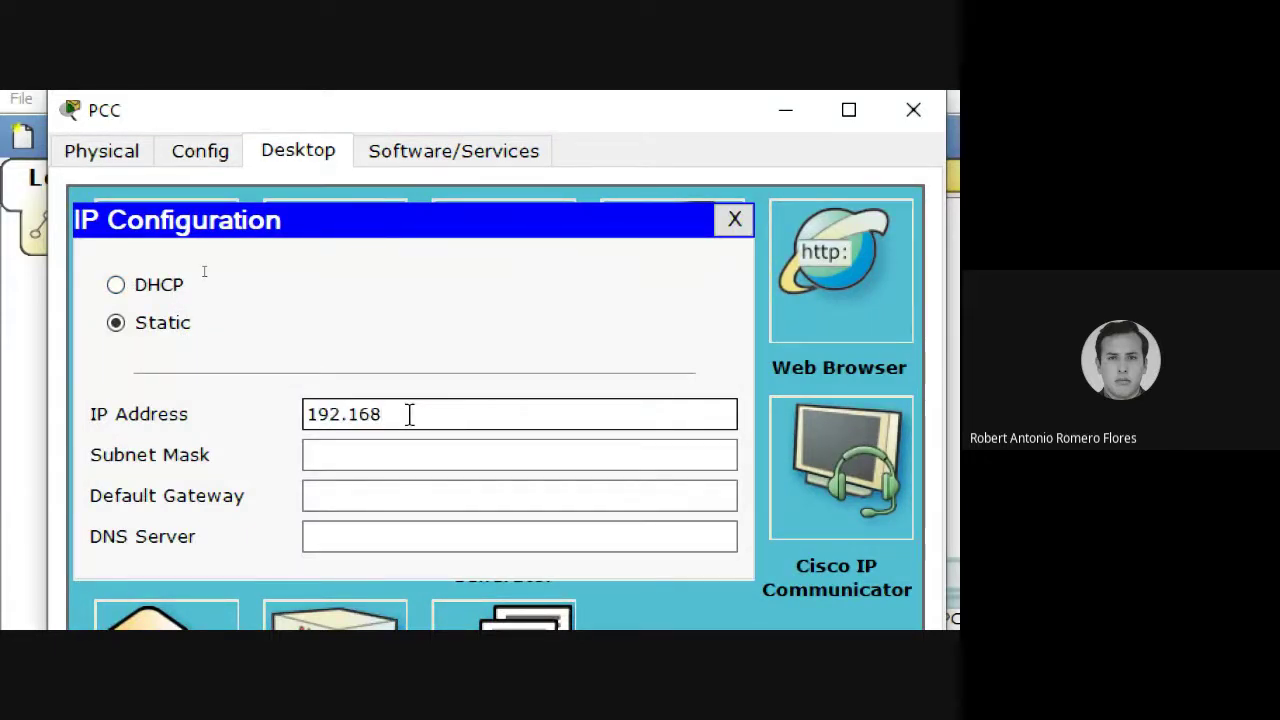
{"action": "type", "text": ".3.3"}
{"action": "left_click", "coordinate": [423, 449]}
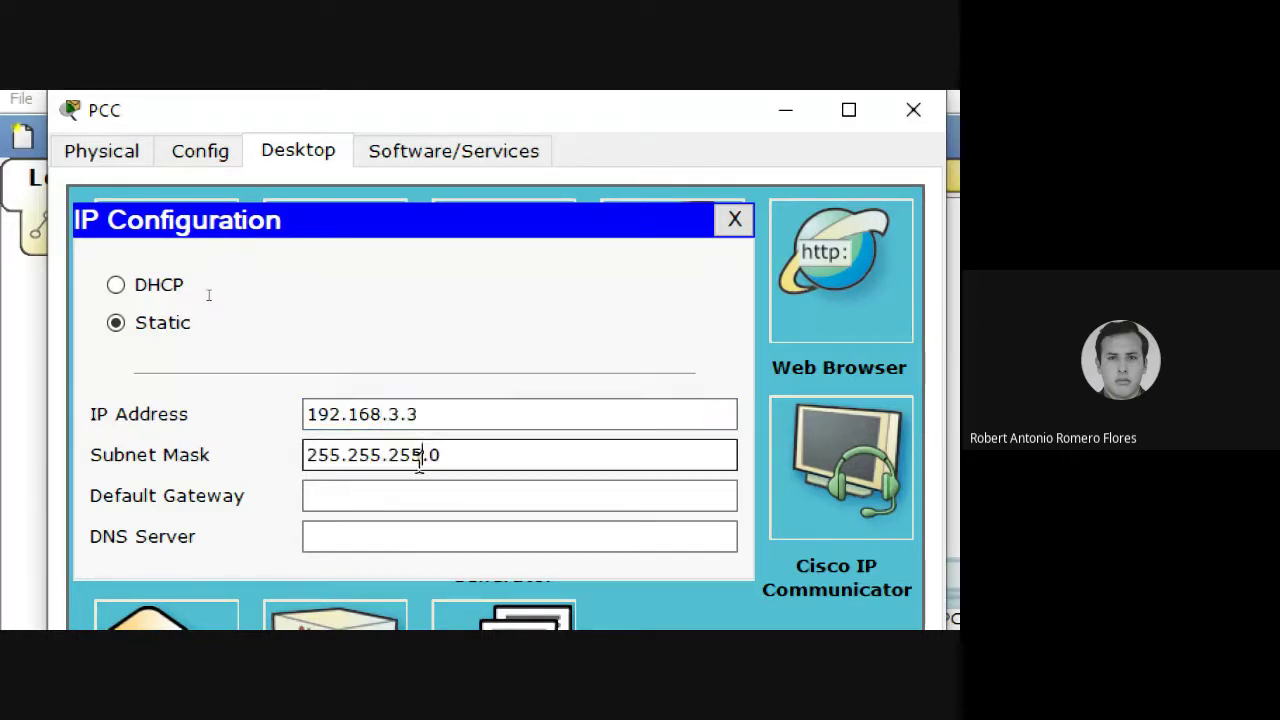
- Set PCC's default gateway to 192.168.3.1 and close its IP configuration and device window
{"action": "left_click", "coordinate": [402, 492]}
{"action": "type", "text": "192.168"}
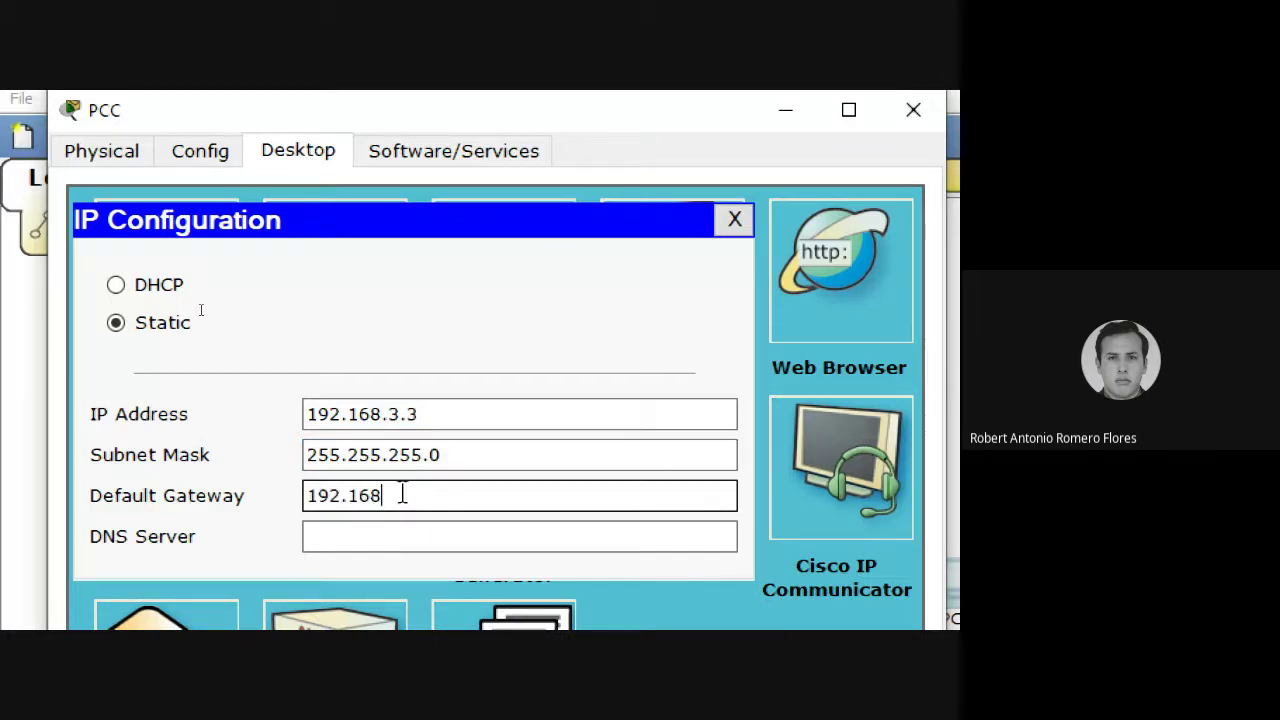
{"action": "type", "text": ".3.1"}
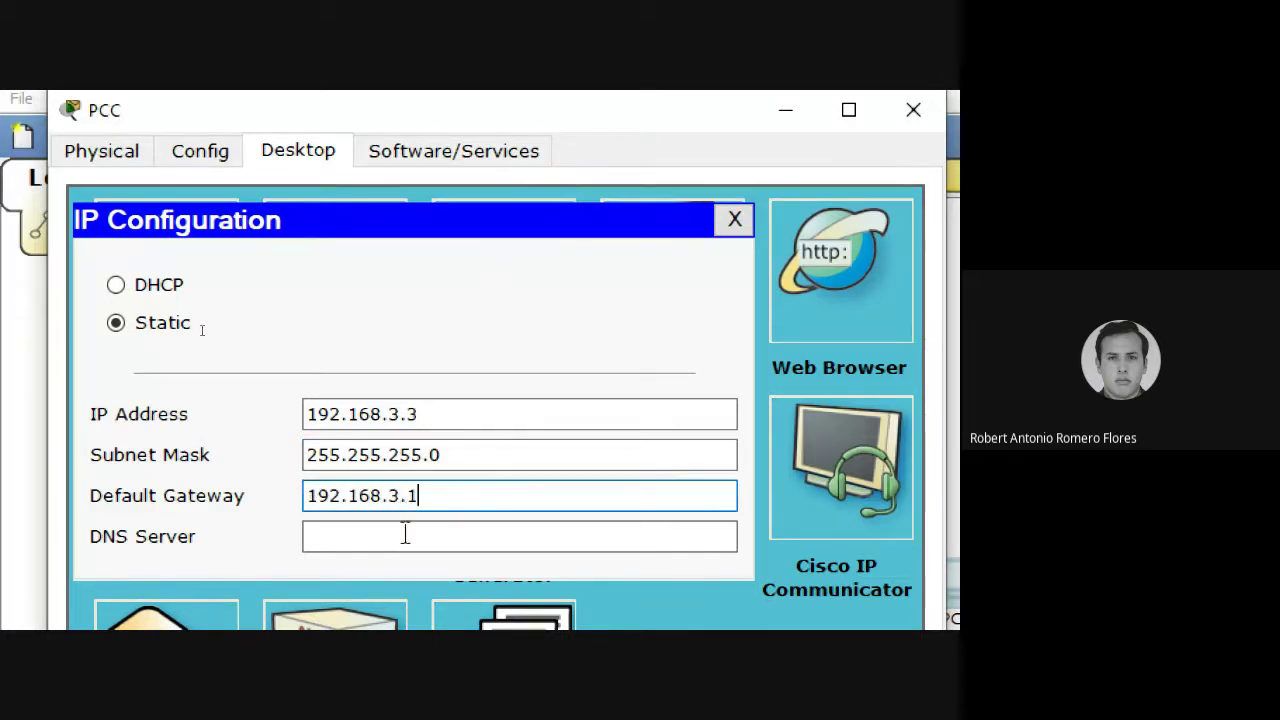
{"action": "left_click", "coordinate": [405, 537]}
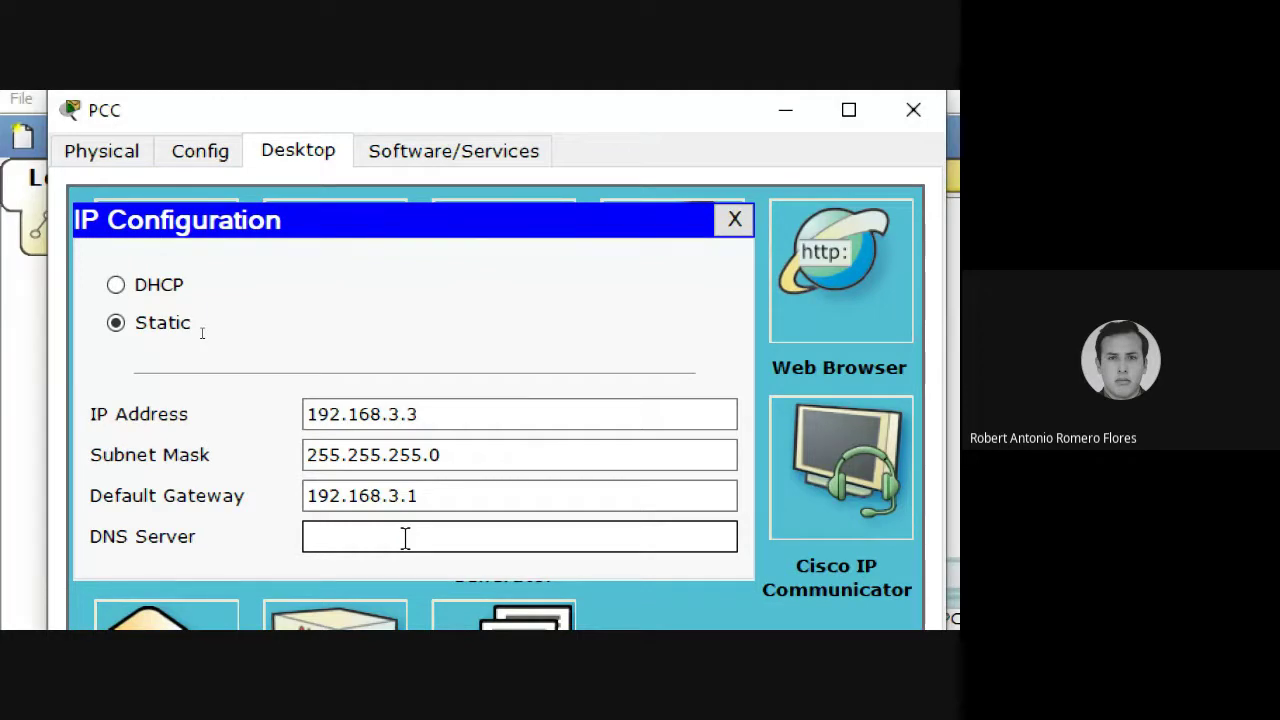
{"action": "left_click", "coordinate": [736, 220]}
{"action": "left_click", "coordinate": [870, 112]}
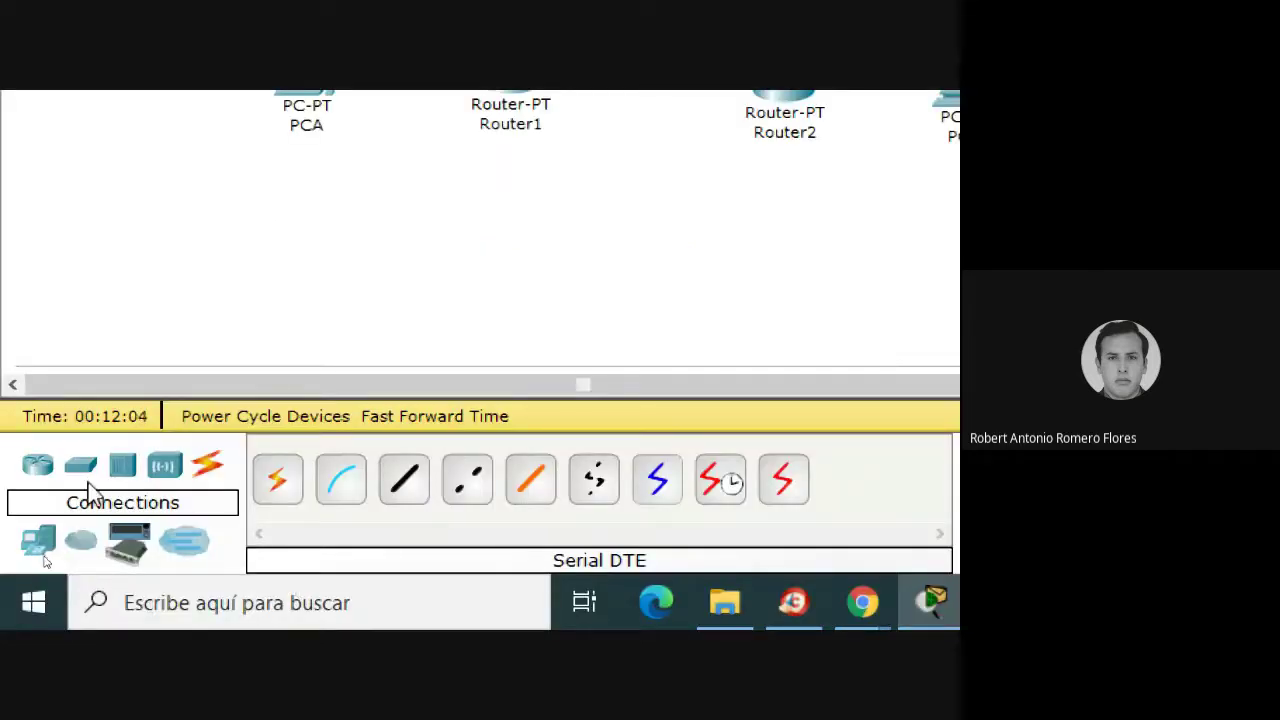
{"action": "left_click", "coordinate": [37, 466]}
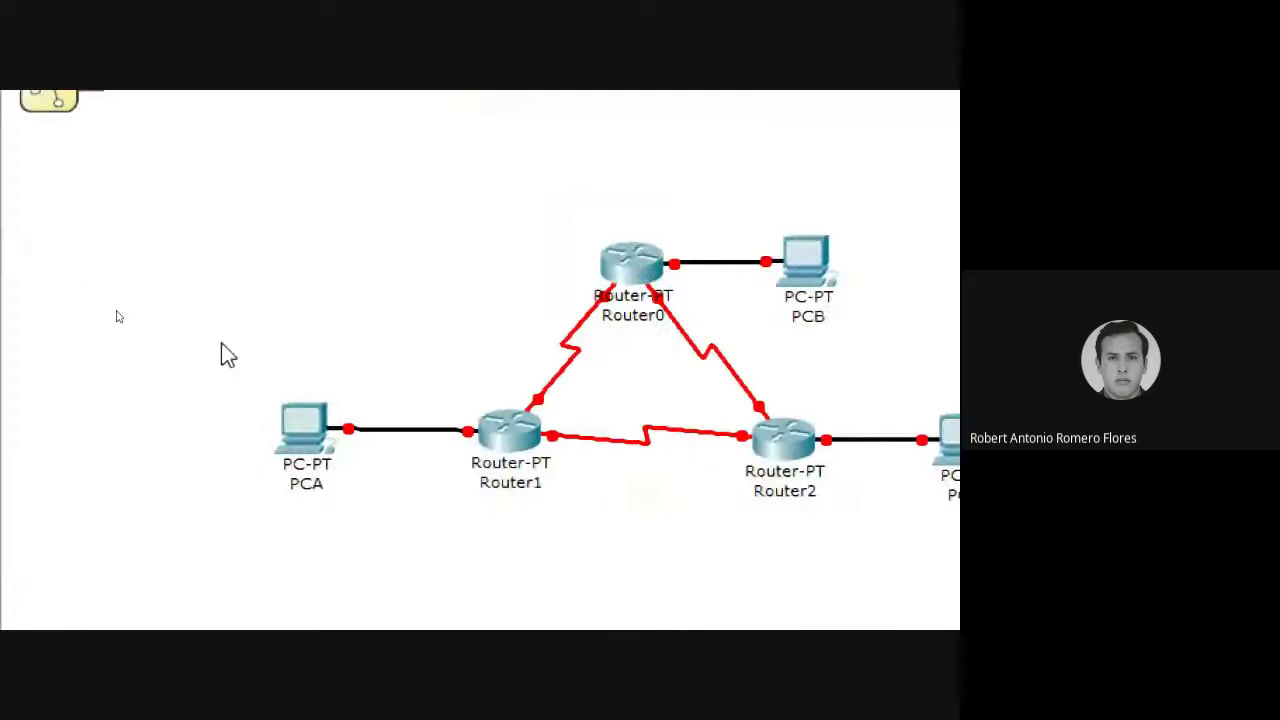
{"action": "mouse_move", "coordinate": [684, 503]}
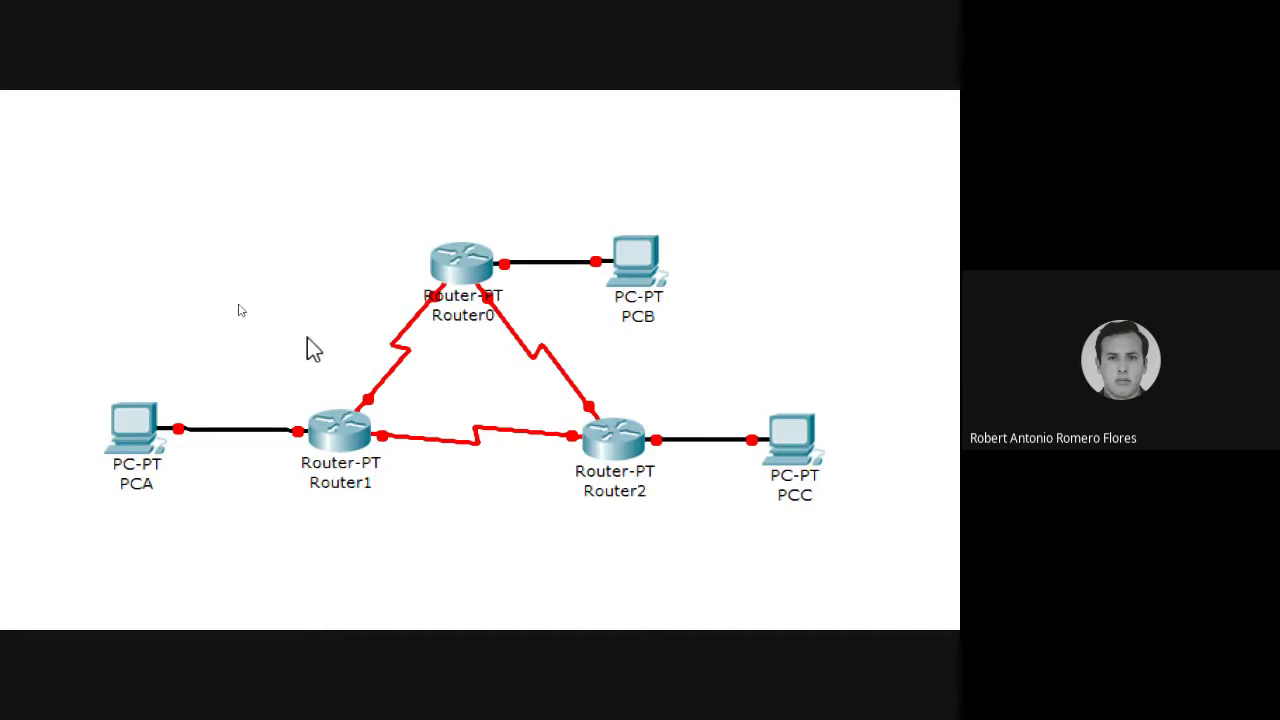
- In Router1's command line, enter global configuration mode through enable and config t, and set the hostname to R1
{"action": "left_click", "coordinate": [341, 431]}
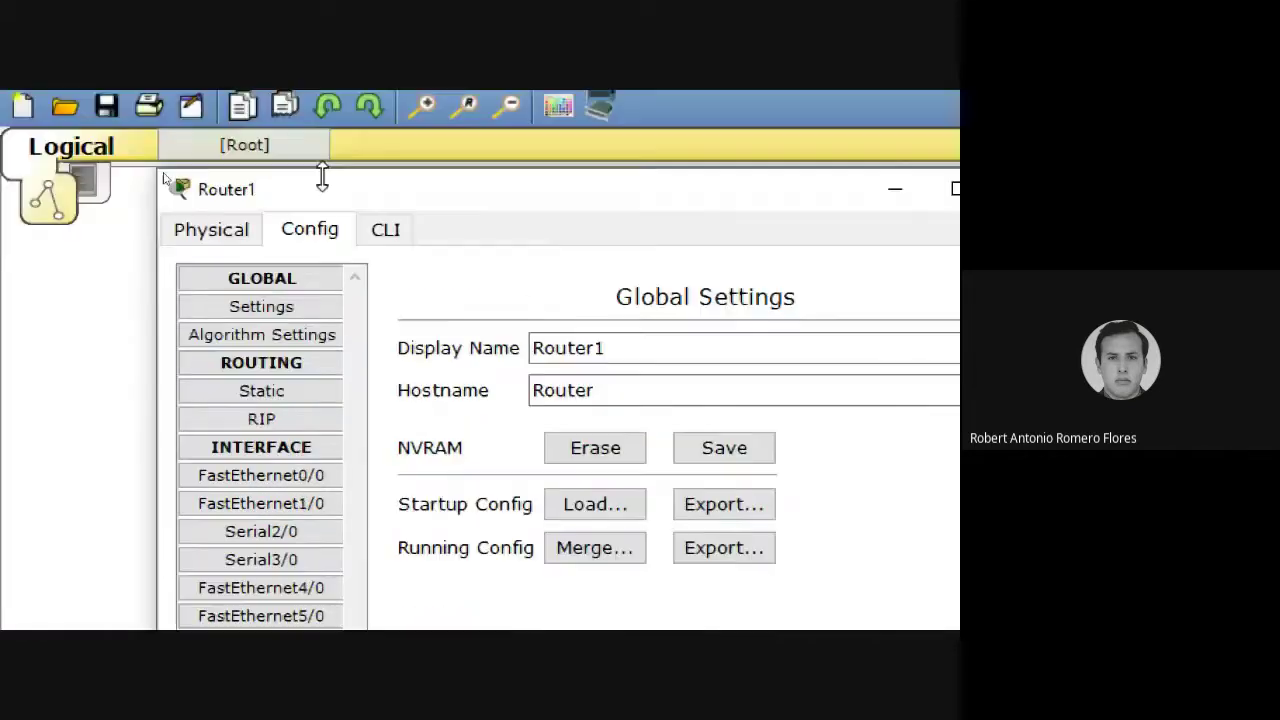
{"action": "left_click", "coordinate": [215, 117]}
{"action": "key", "text": "Return"}
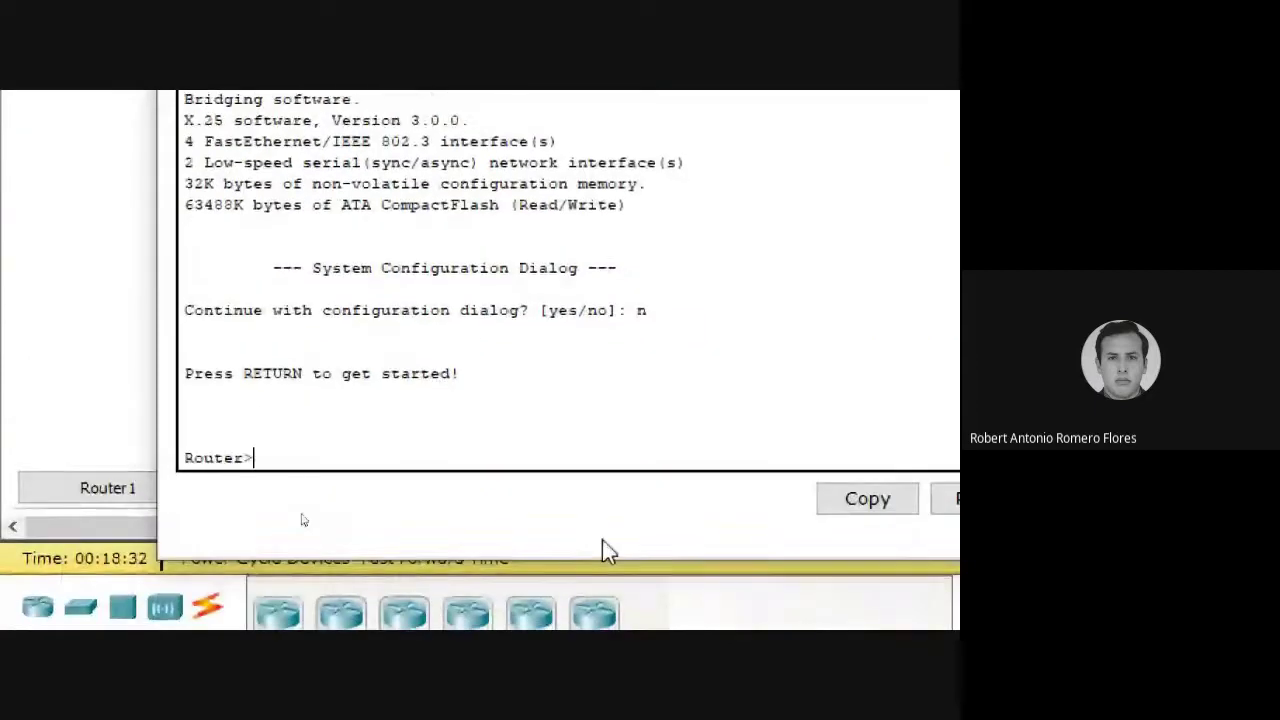
{"action": "type", "text": "enable"}
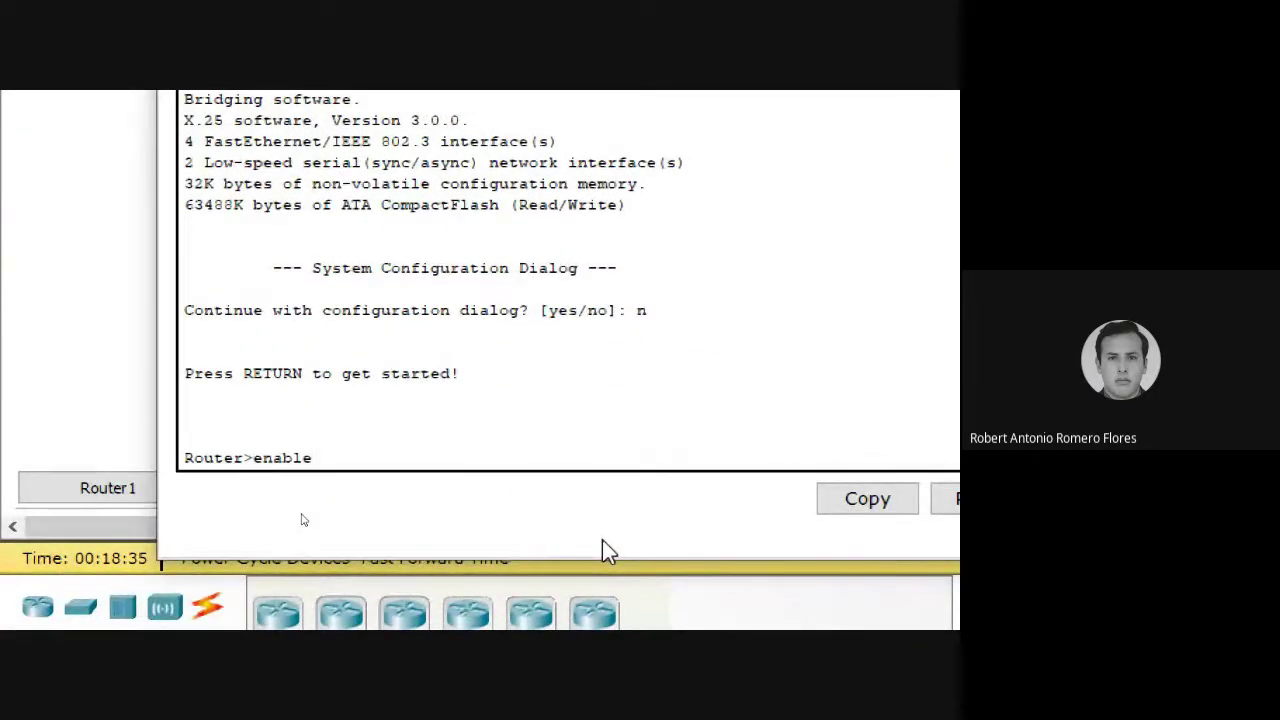
{"action": "key", "text": "Return"}
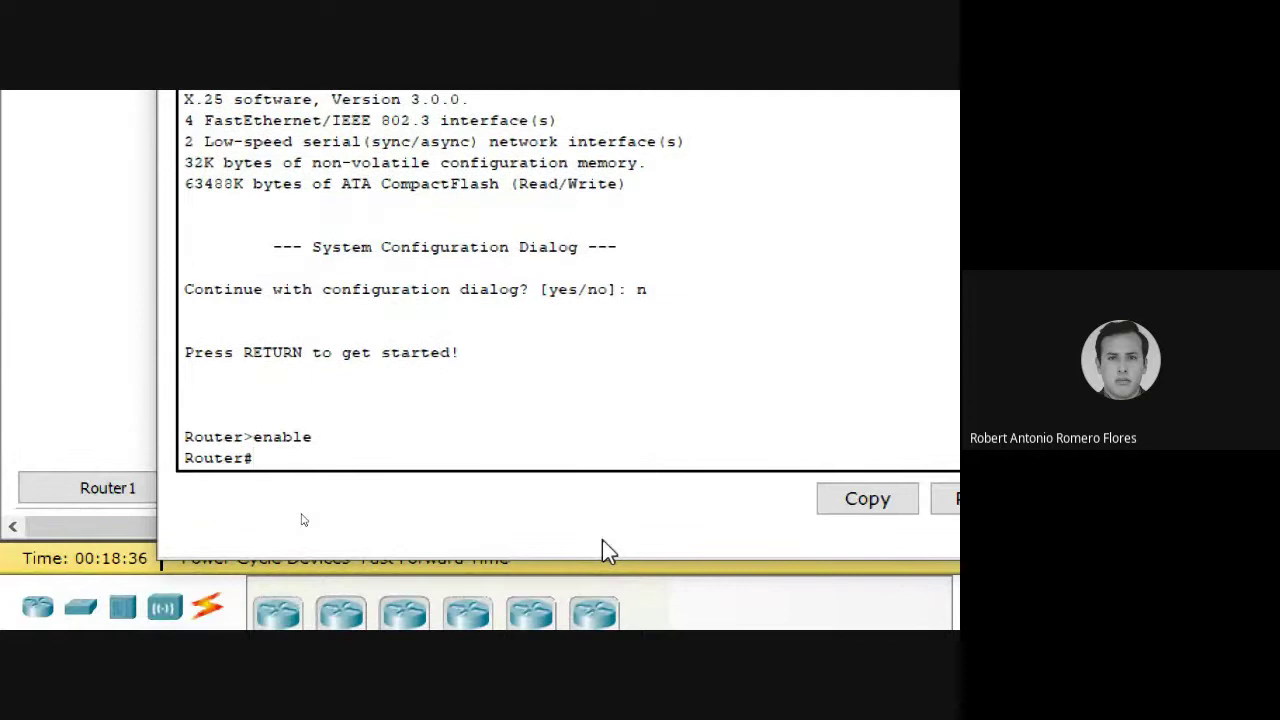
{"action": "type", "text": "config t"}
{"action": "key", "text": "Return"}
{"action": "type", "text": "hostn"}
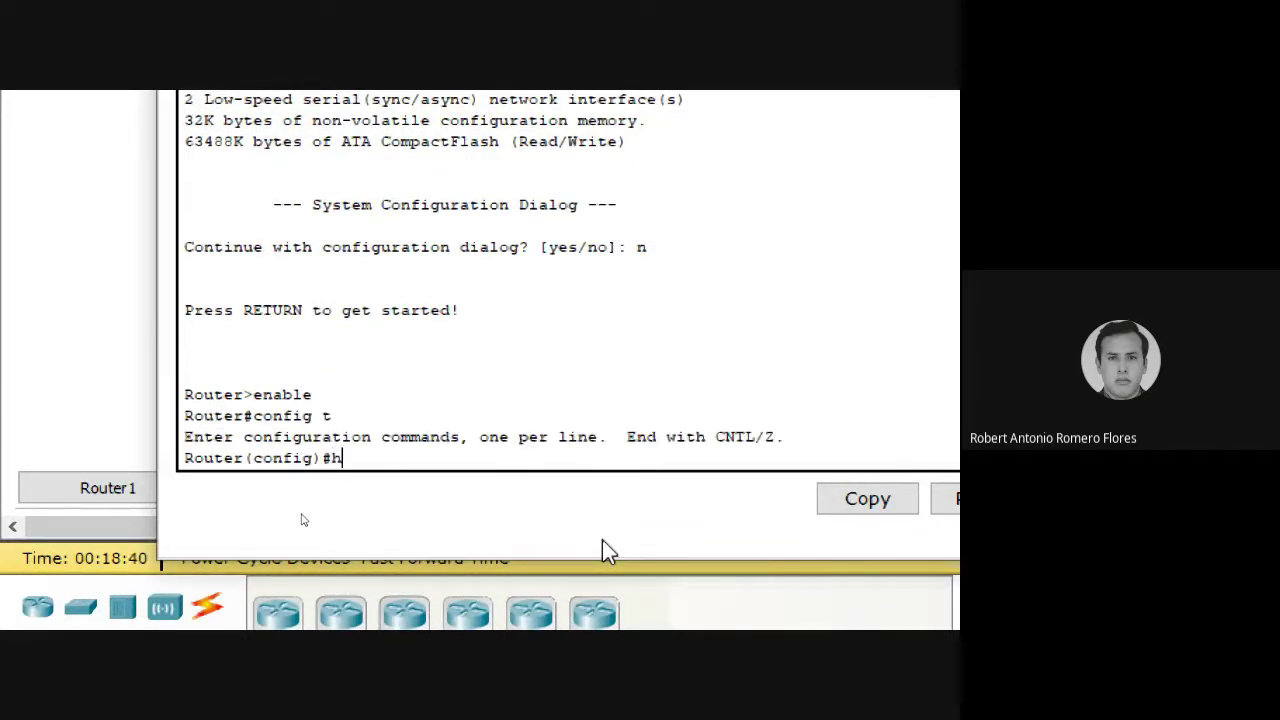
{"action": "type", "text": "ame R1"}
{"action": "key", "text": "Return"}
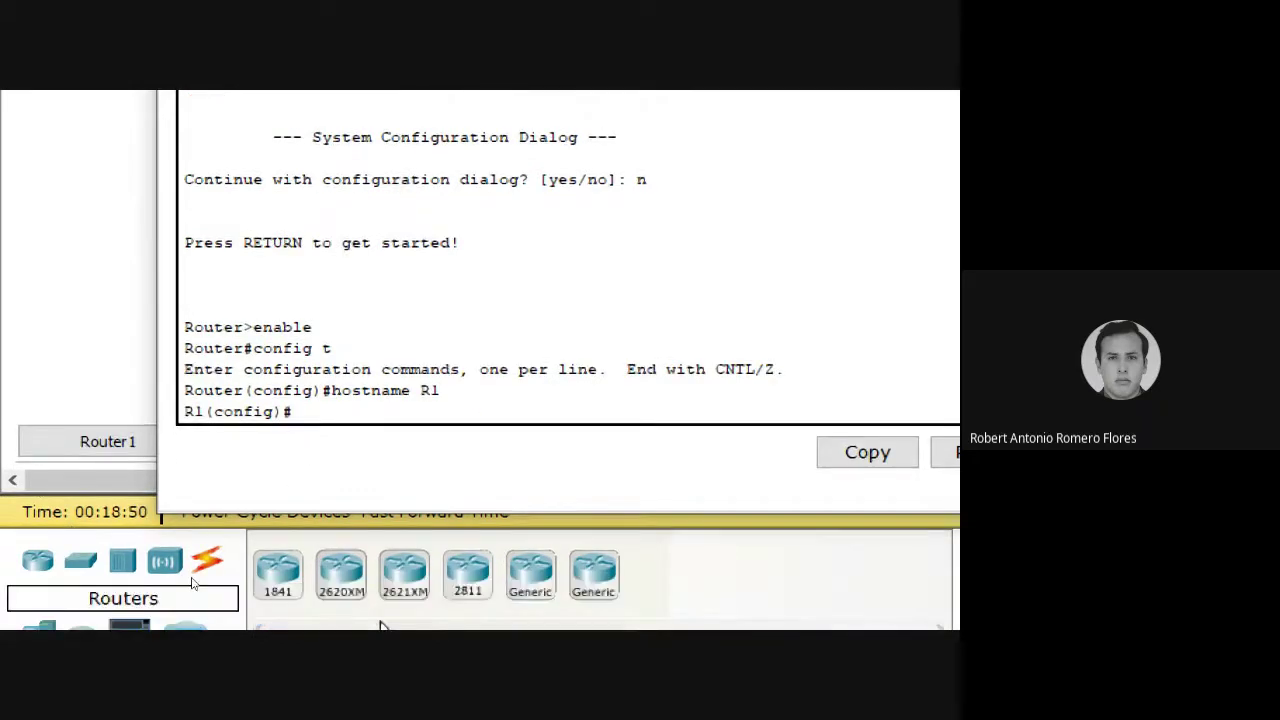
- Check R1's interface addresses in the lab document's addressing table and return to the Router1 window
{"action": "left_click", "coordinate": [790, 605]}
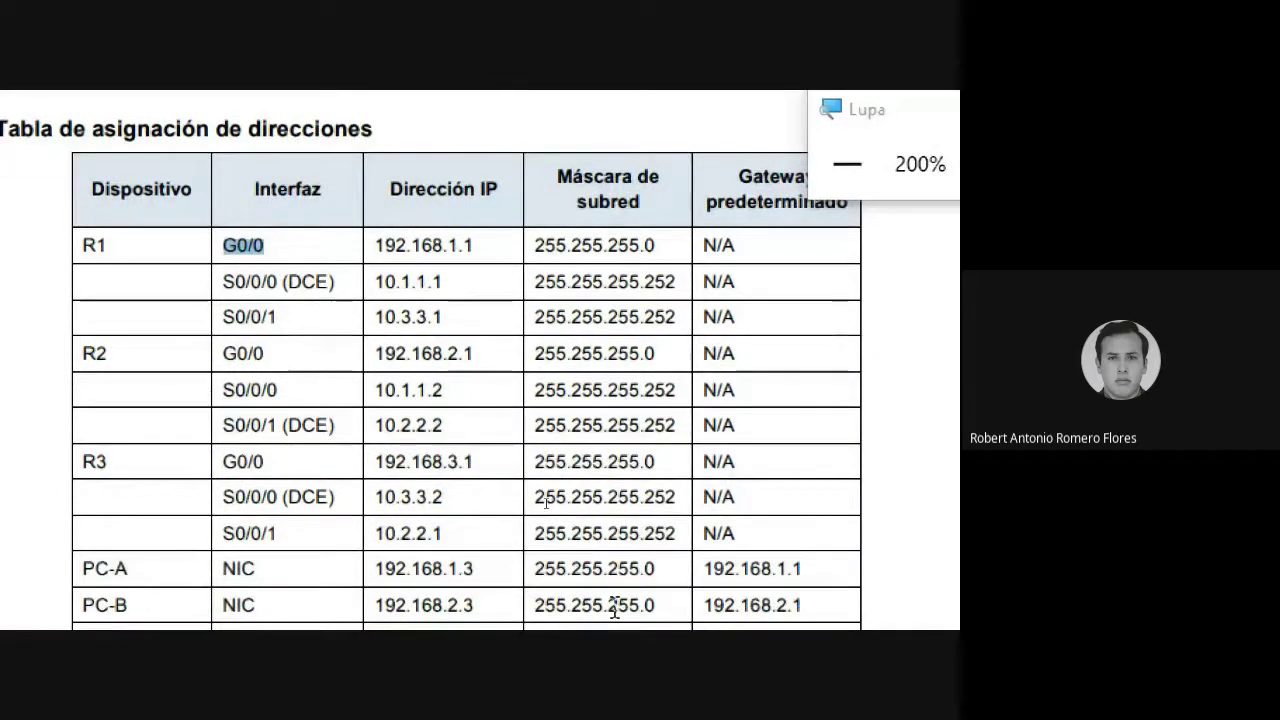
{"action": "mouse_move", "coordinate": [458, 598]}
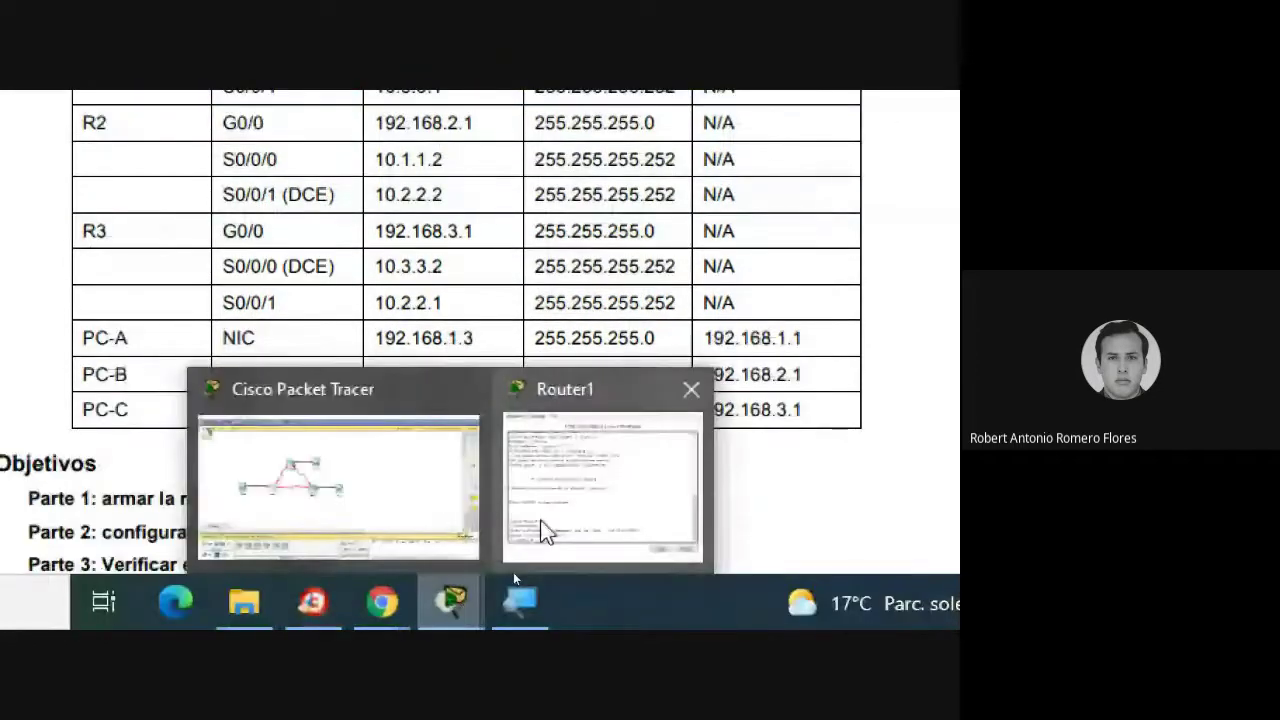
{"action": "left_click", "coordinate": [613, 424]}
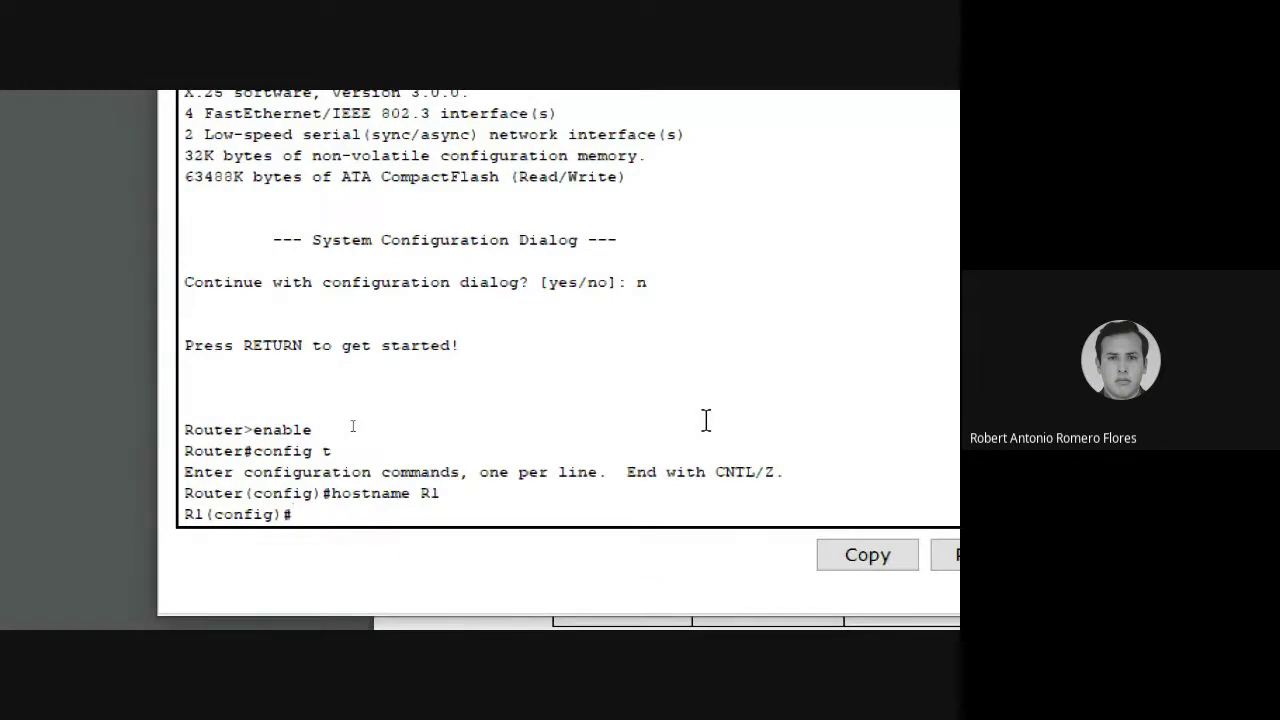
- Leave configuration mode on R1 with end and run show int to list its interfaces
{"action": "type", "text": "infend"}
{"action": "key", "text": "Return"}
{"action": "type", "text": "s"}
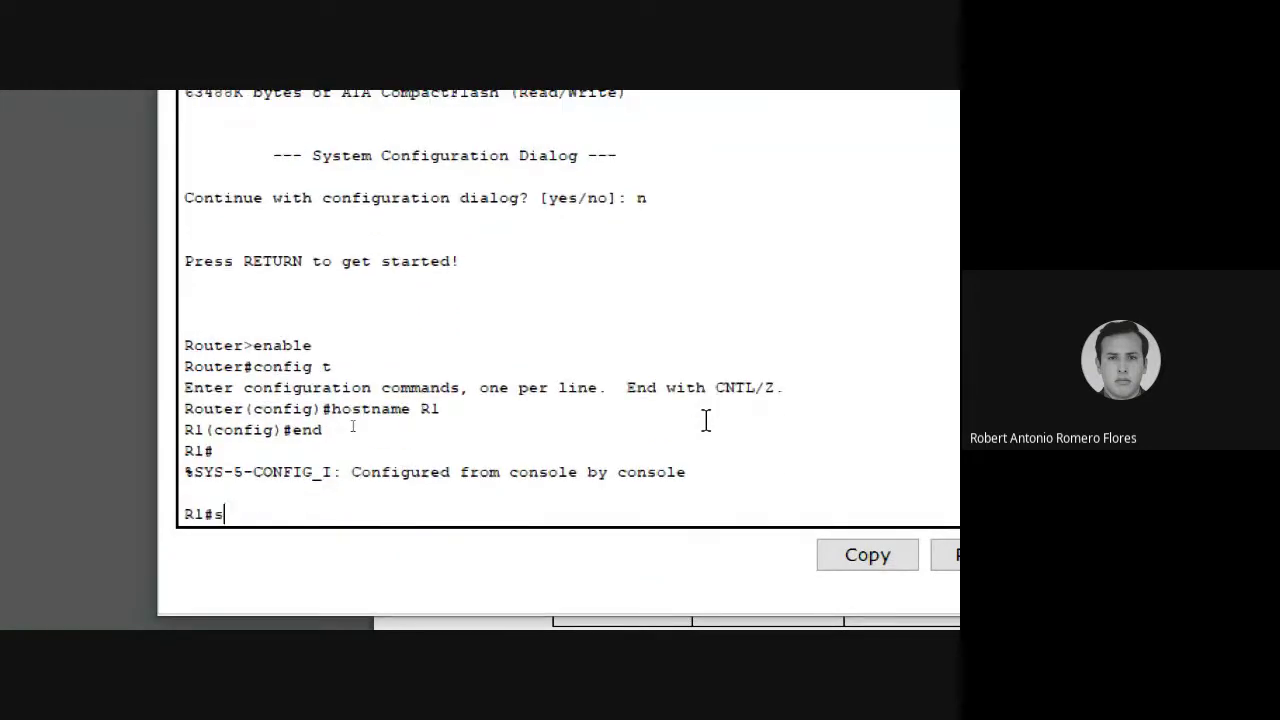
{"action": "type", "text": "how int"}
{"action": "key", "text": "Return"}
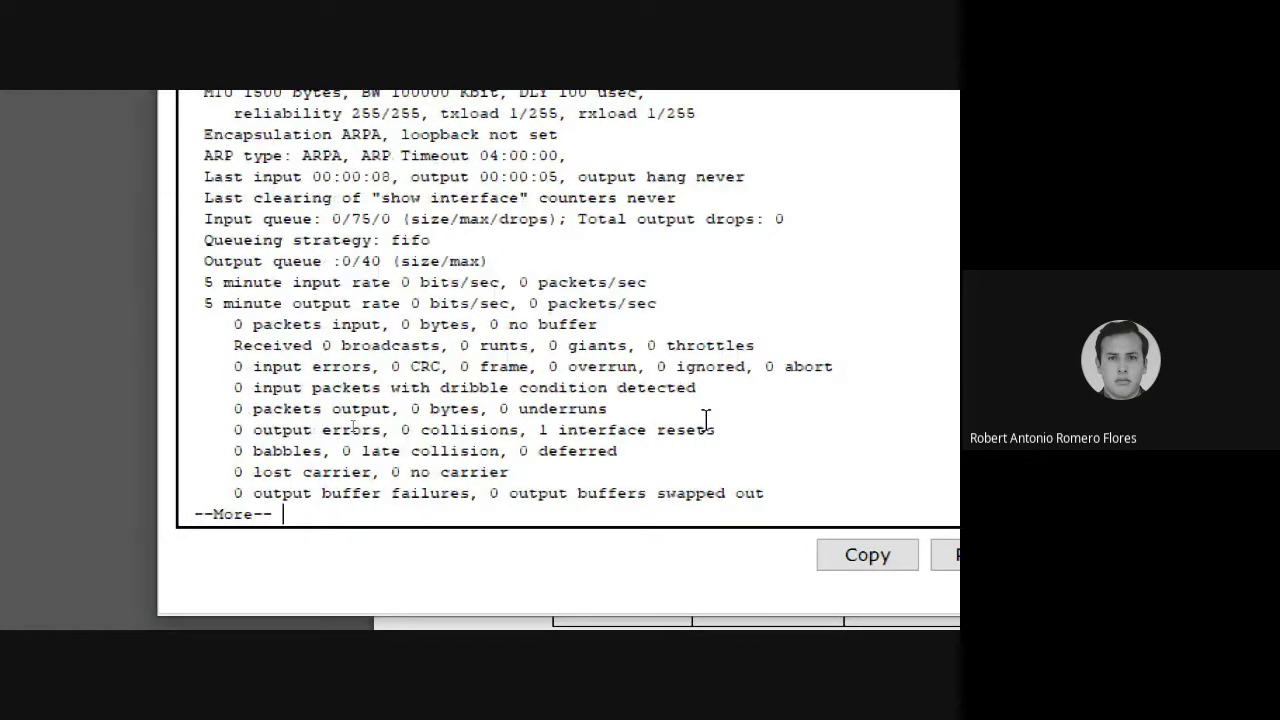
- Page through R1's interface listing to its end, examining the names of the FastEthernet and Serial interfaces
{"action": "scroll", "coordinate": [662, 137], "scroll_direction": "up", "scroll_amount": 4}
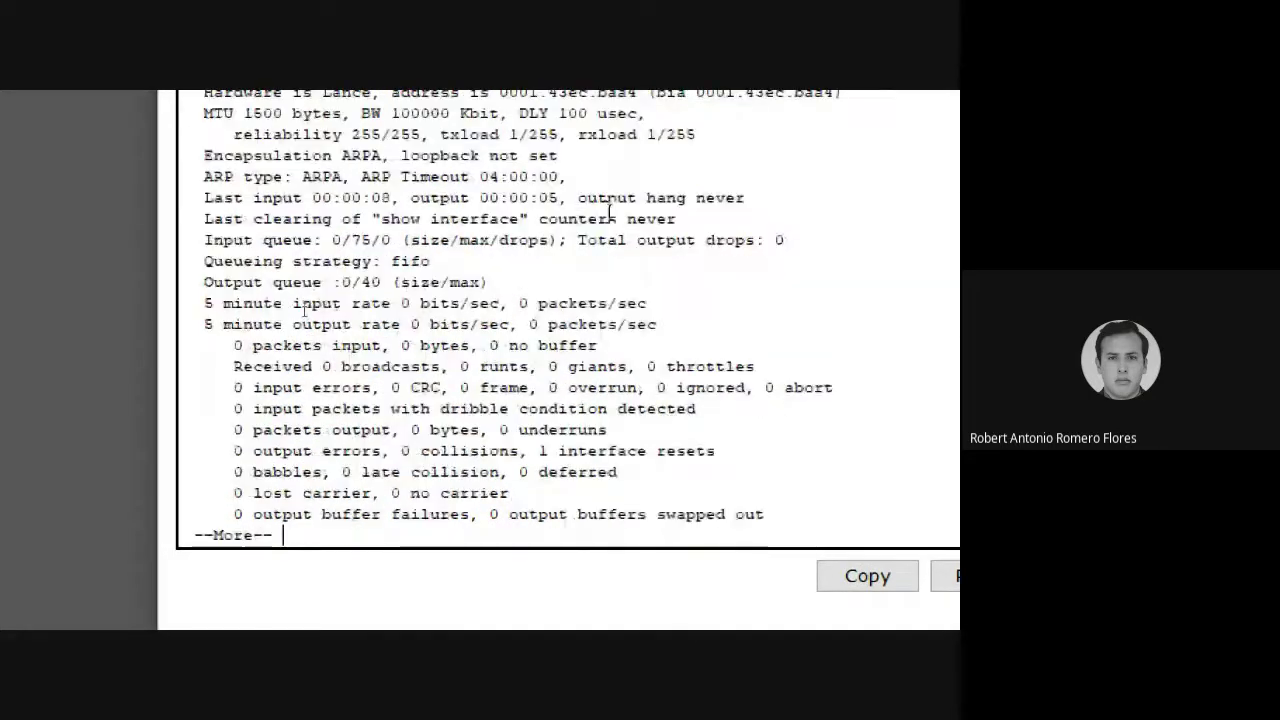
{"action": "scroll", "coordinate": [610, 205], "scroll_direction": "down", "scroll_amount": 3}
{"action": "key", "text": "space"}
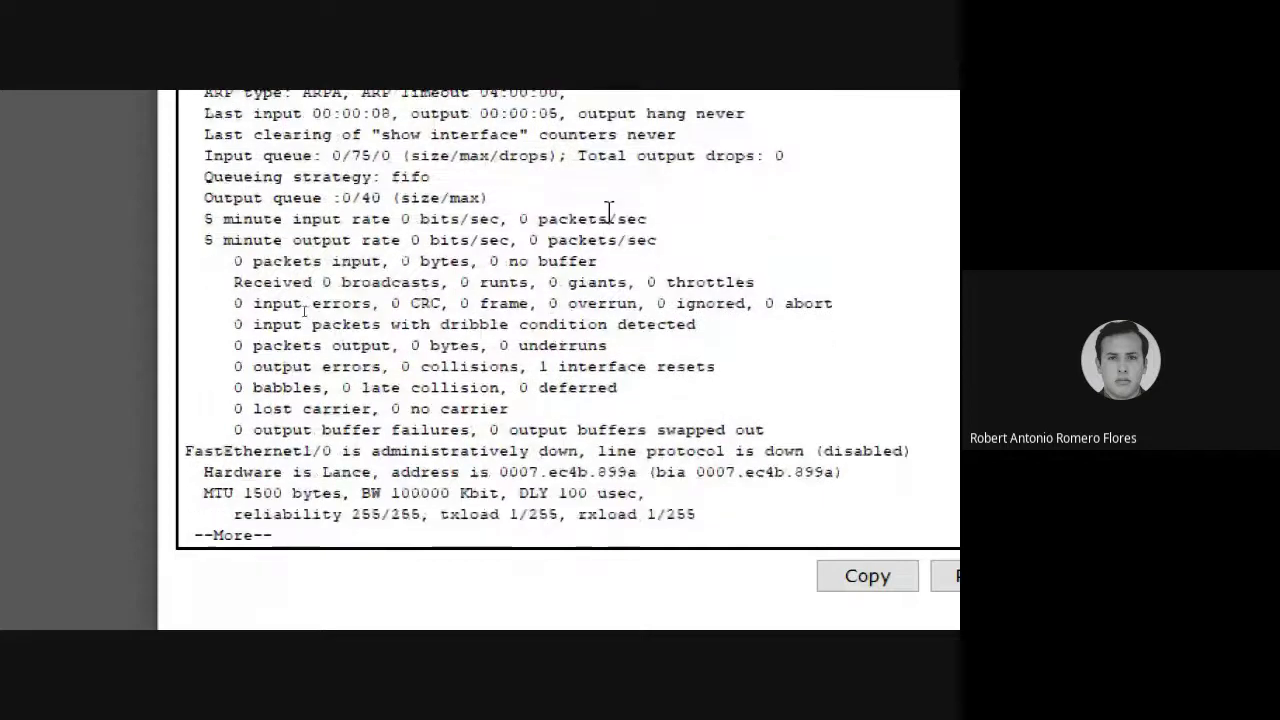
{"action": "key", "text": "space"}
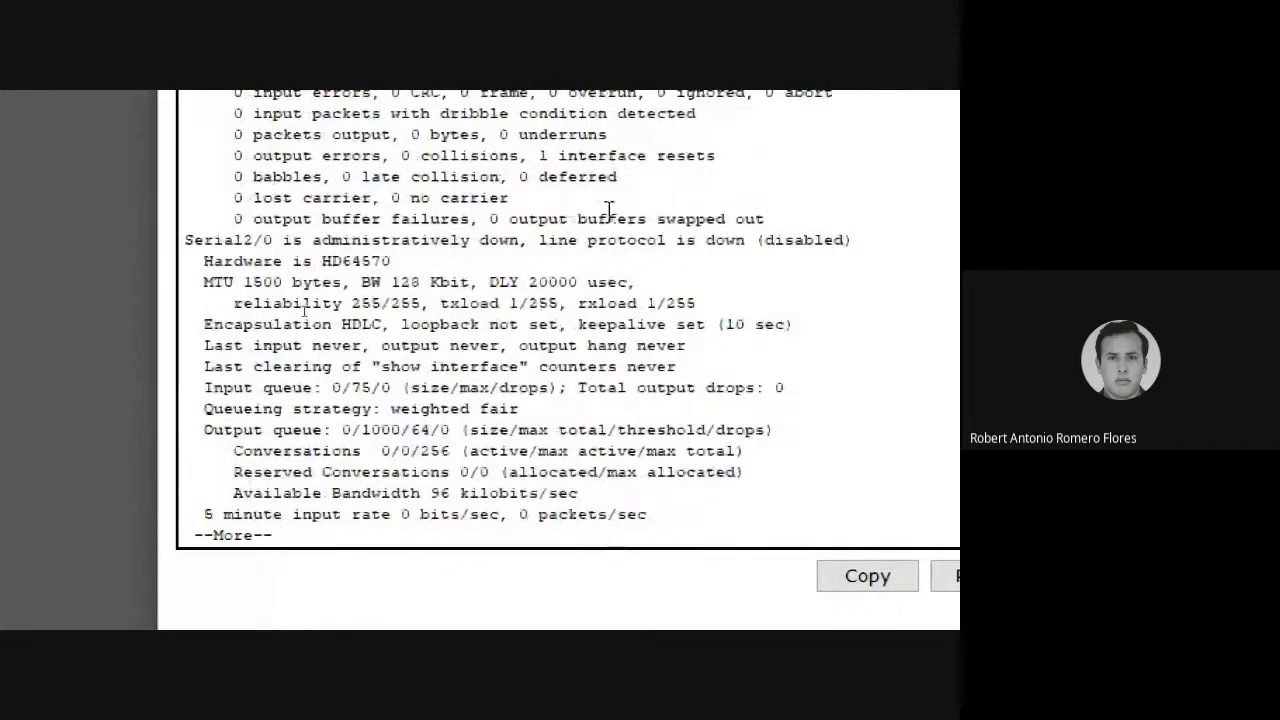
{"action": "key", "text": "space"}
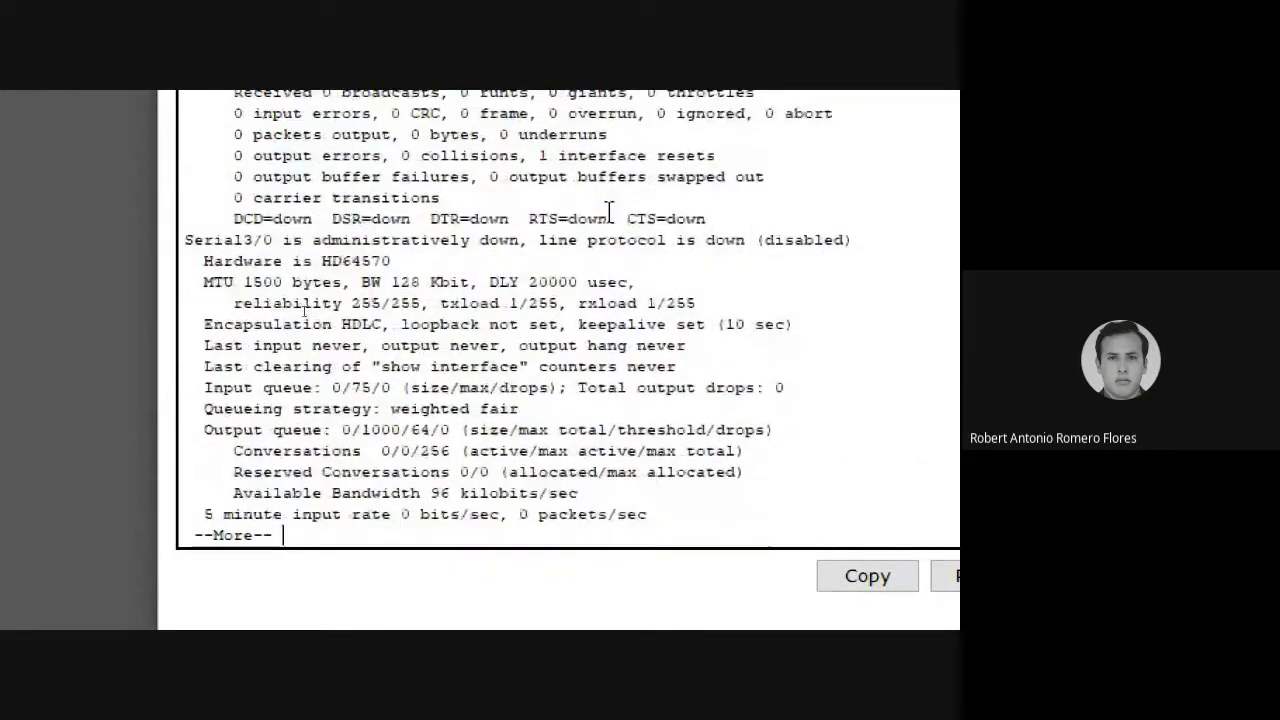
{"action": "key", "text": "space"}
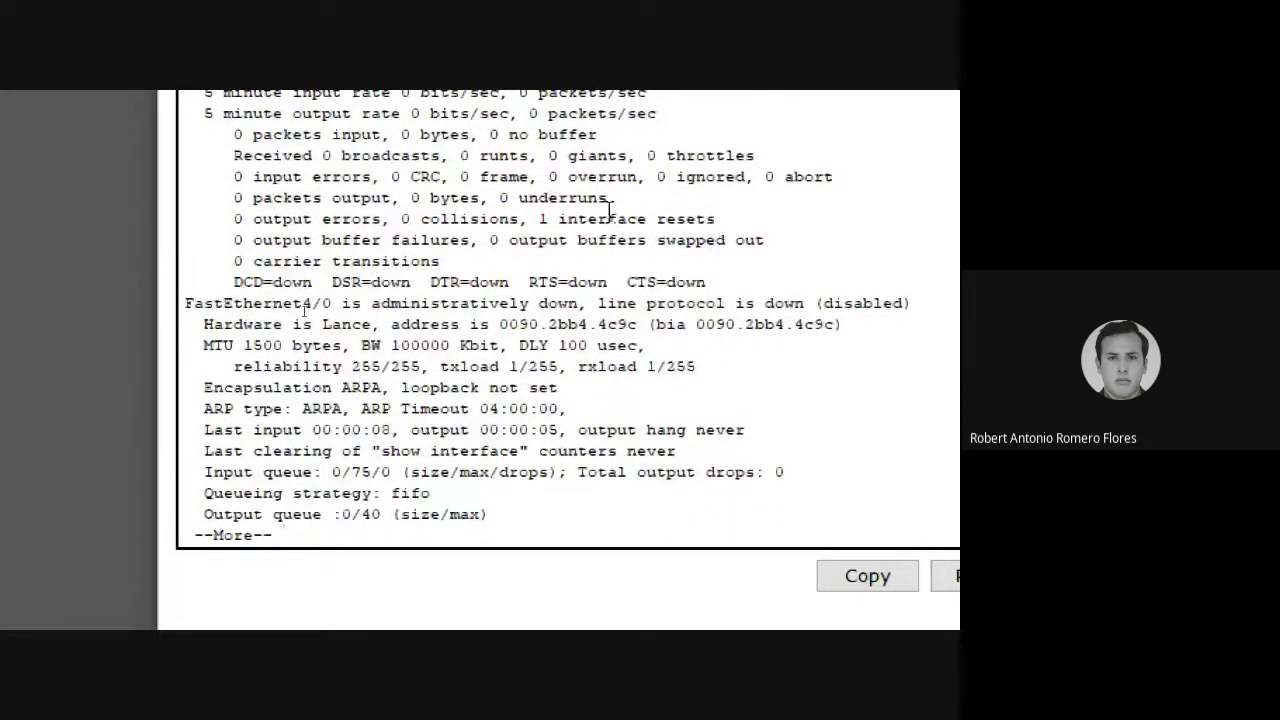
{"action": "key", "text": "space"}
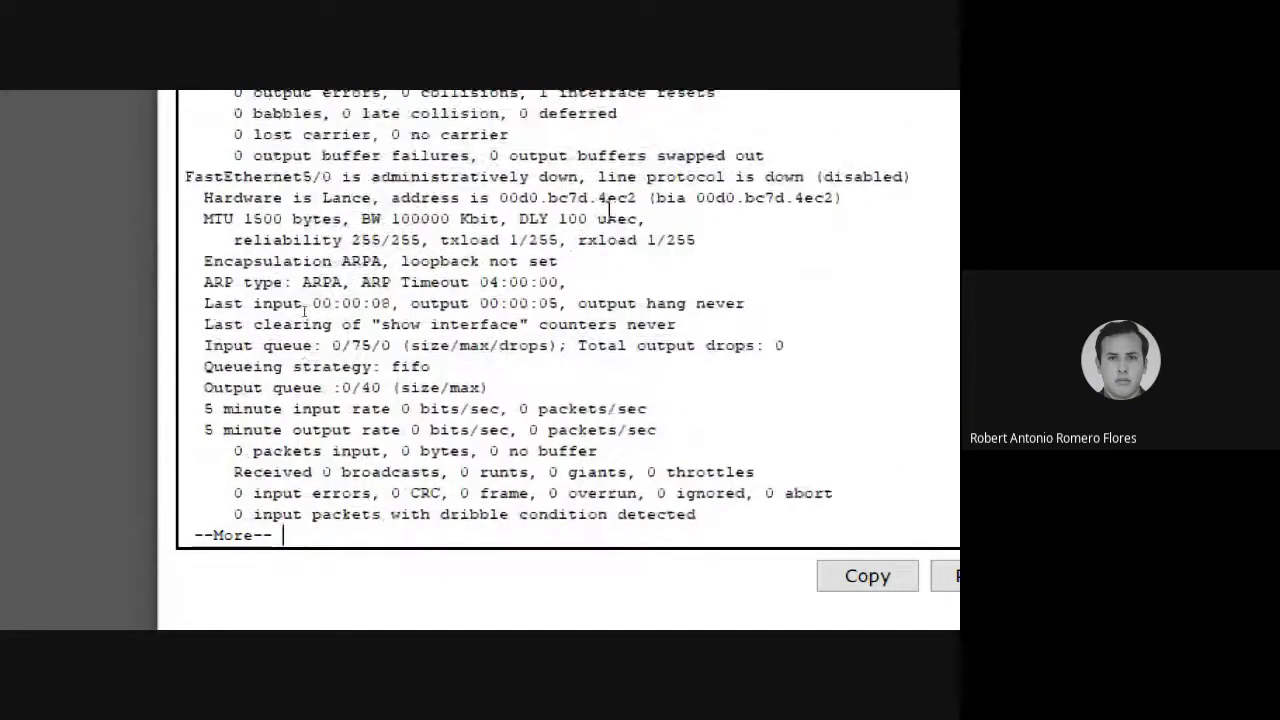
{"action": "key", "text": "Return"}
{"action": "key", "text": "Return"}
{"action": "key", "text": "Return"}
{"action": "key", "text": "Return"}
{"action": "key", "text": "Return"}
{"action": "key", "text": "Return"}
{"action": "key", "text": "Return"}
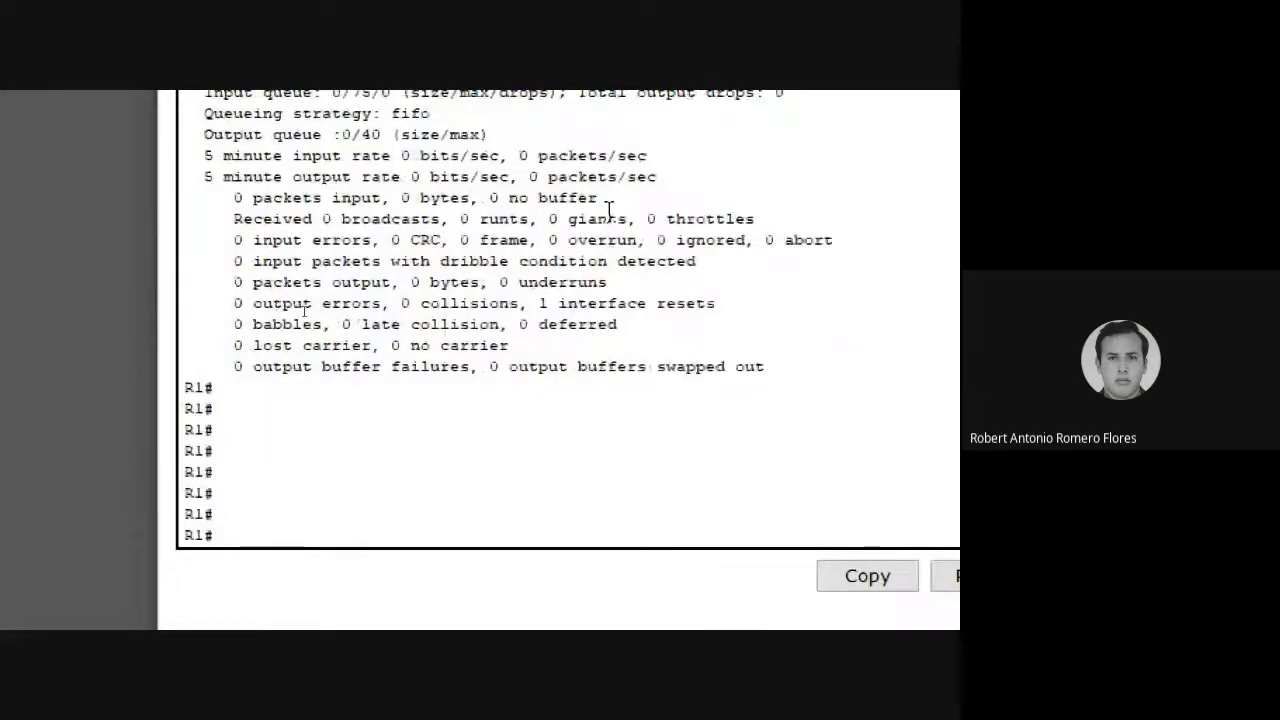
- Enter global configuration mode on R1 with config t and open interface fa0/0 for configuration
{"action": "type", "text": "co"}
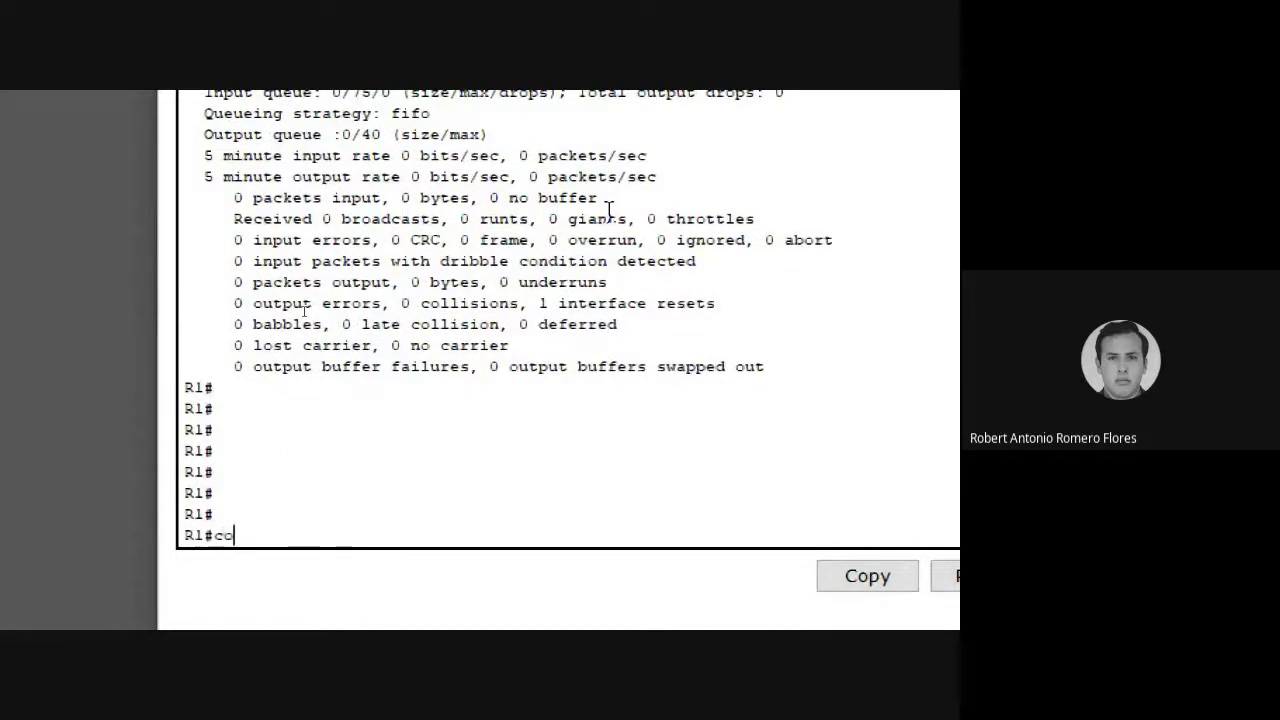
{"action": "type", "text": "nfig t"}
{"action": "key", "text": "Return"}
{"action": "type", "text": "int"}
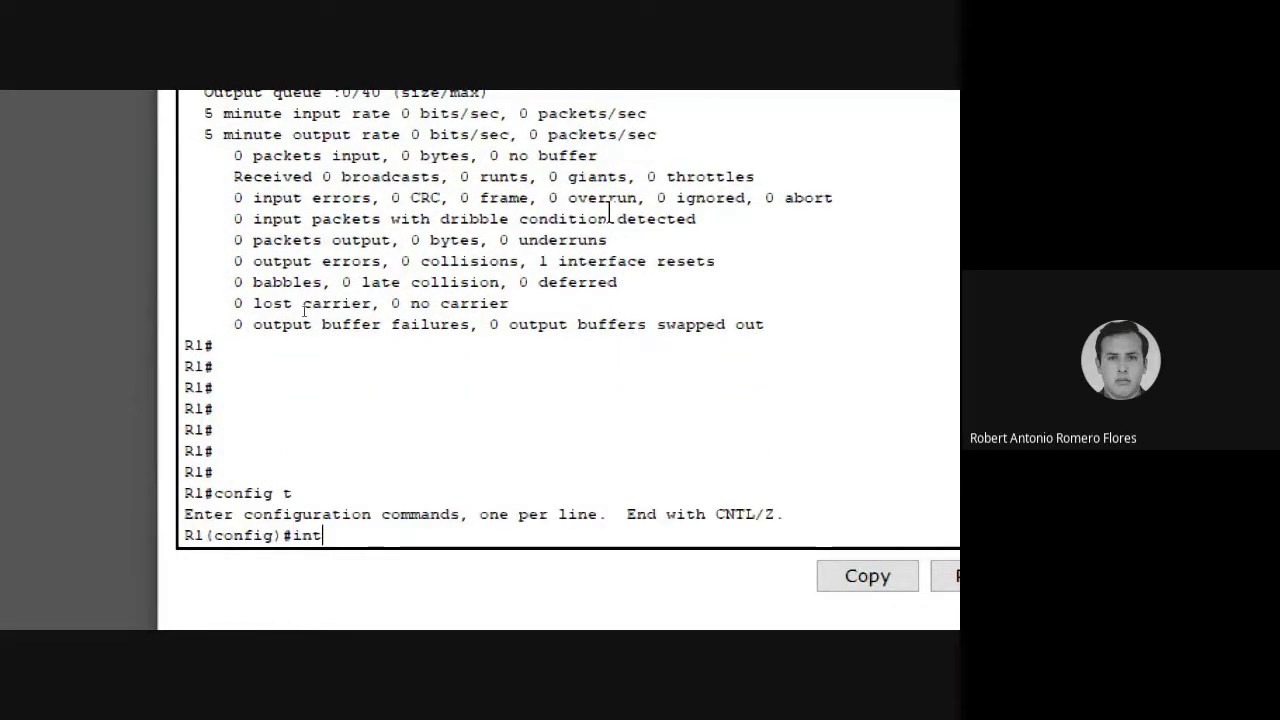
{"action": "type", "text": " fa0/"}
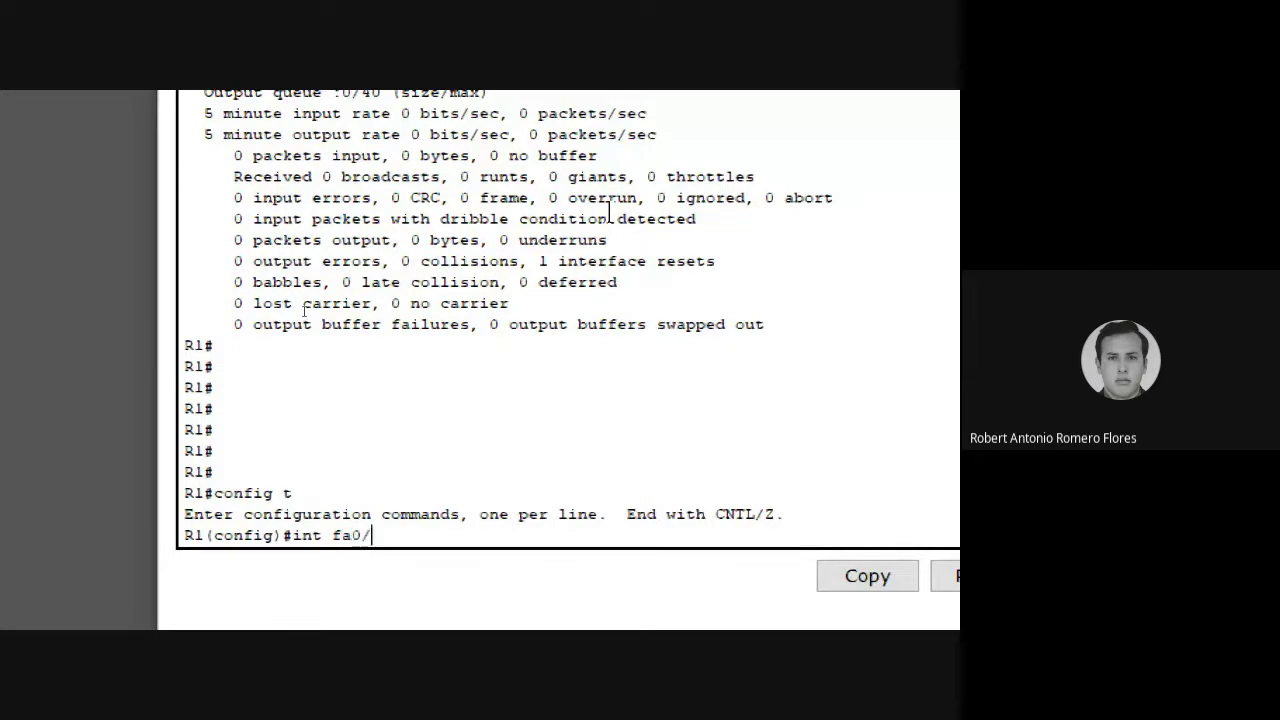
{"action": "type", "text": "0"}
{"action": "key", "text": "Return"}
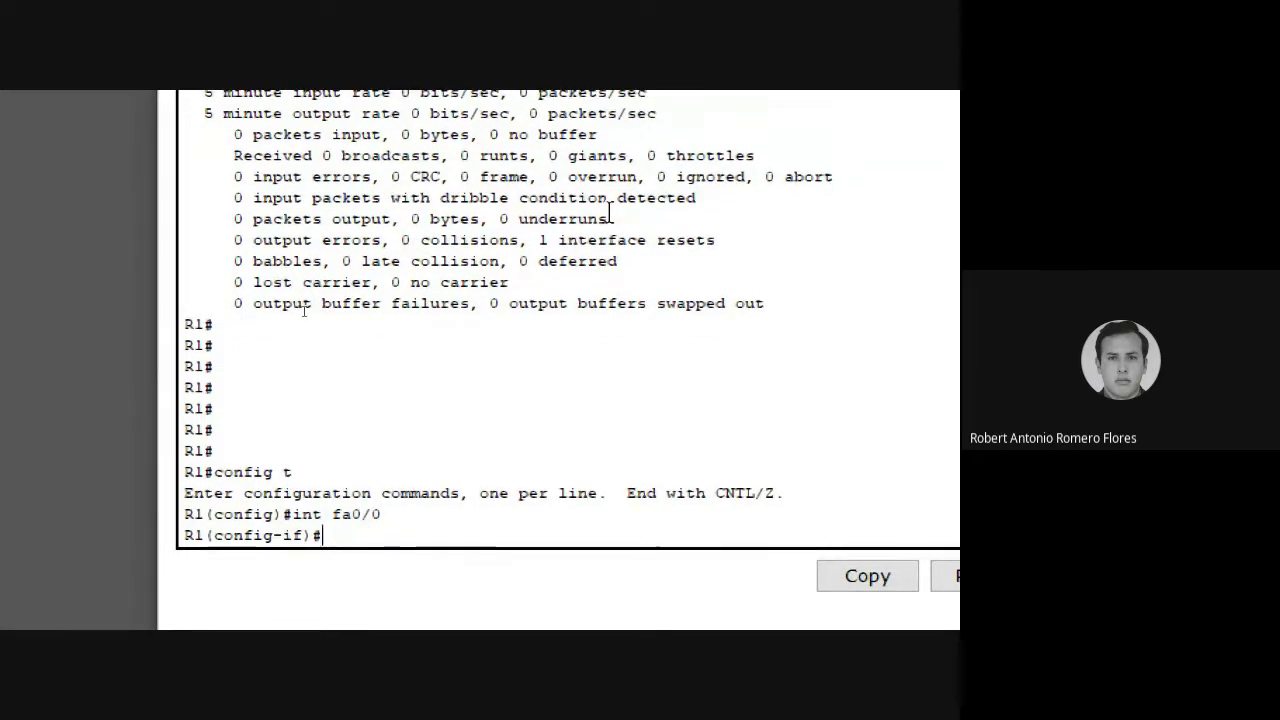
- Assign R1's fa0/0 interface the IP address 192.168.1.1 with subnet mask 255.255.255.0
{"action": "type", "text": "ip address "}
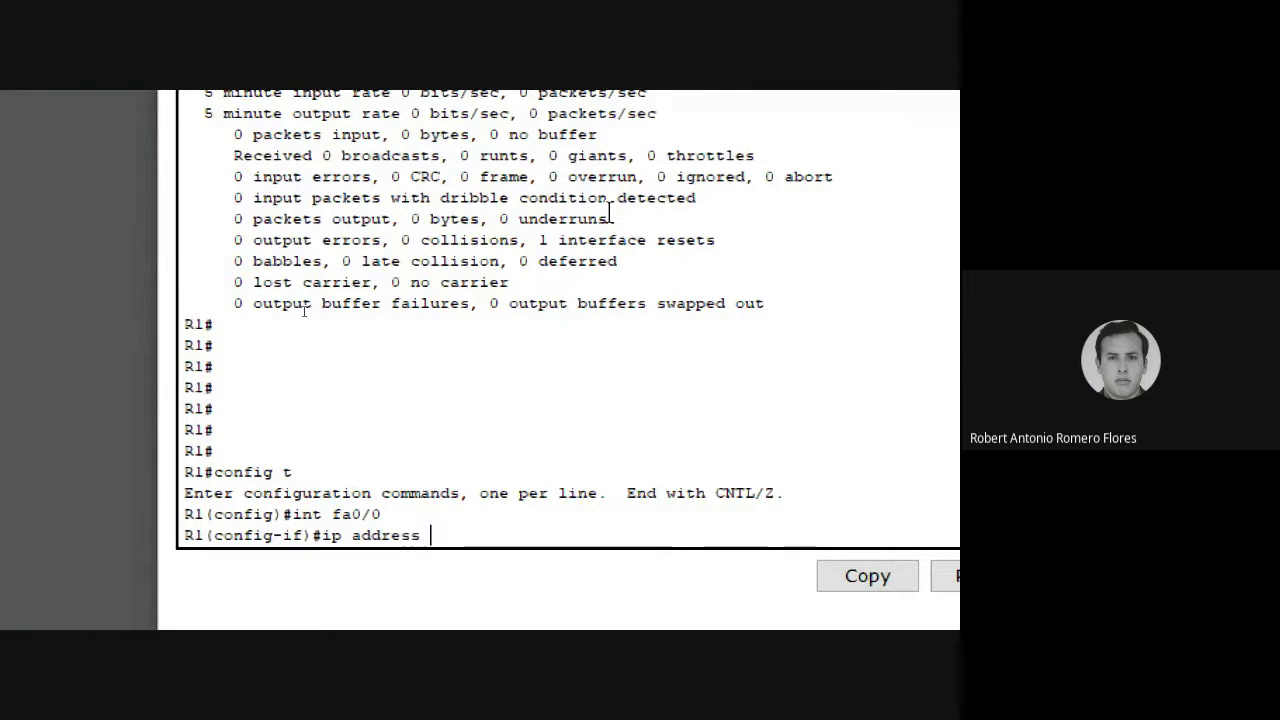
{"action": "type", "text": "192.168"}
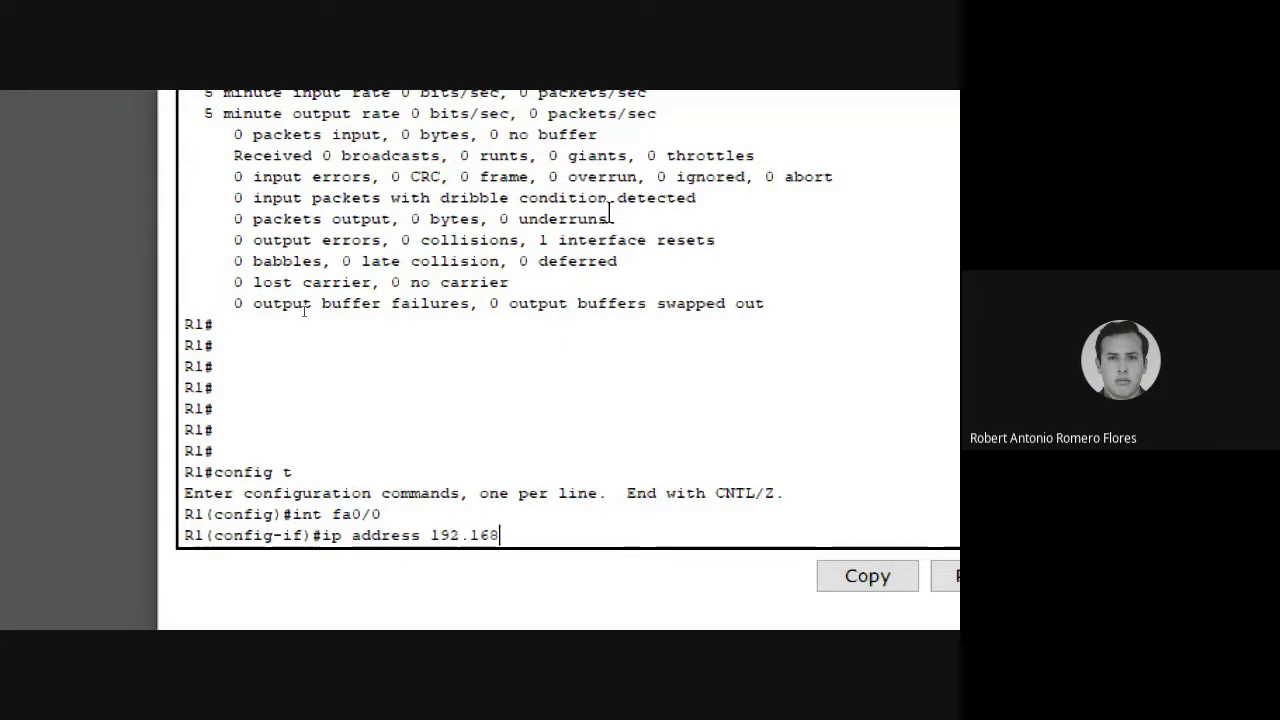
{"action": "type", "text": ".1.1"}
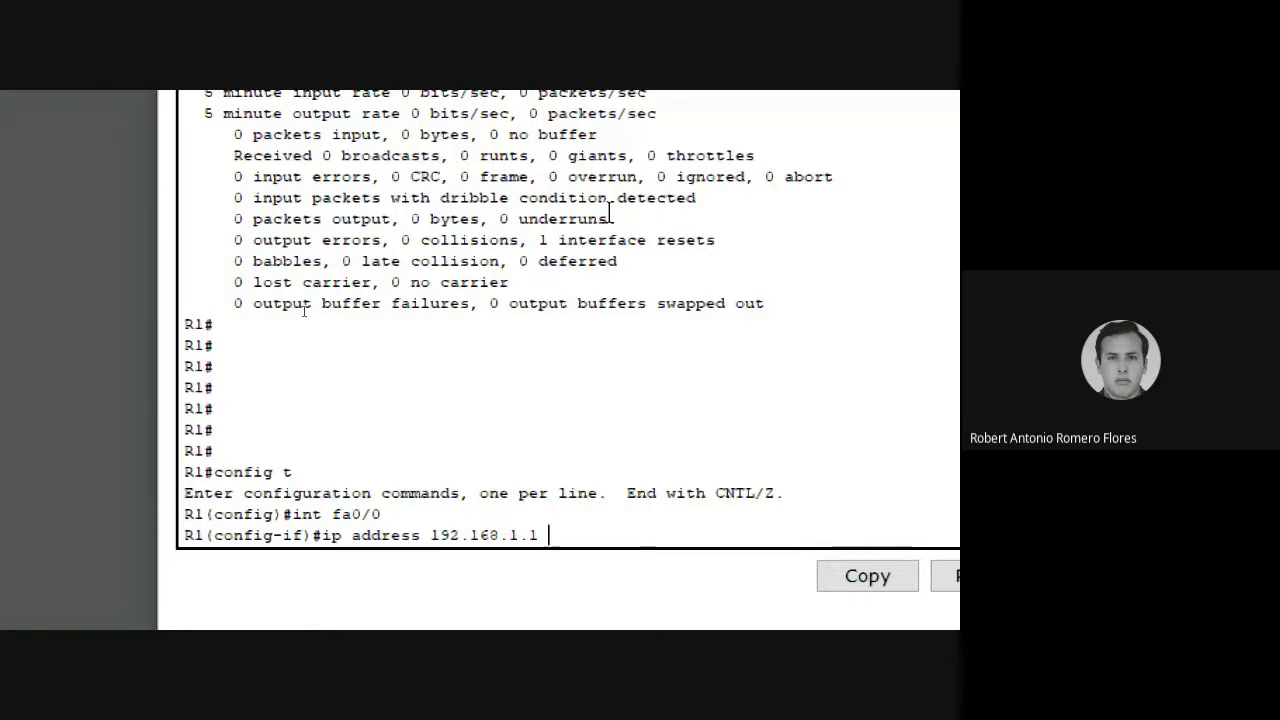
{"action": "type", "text": "255"}
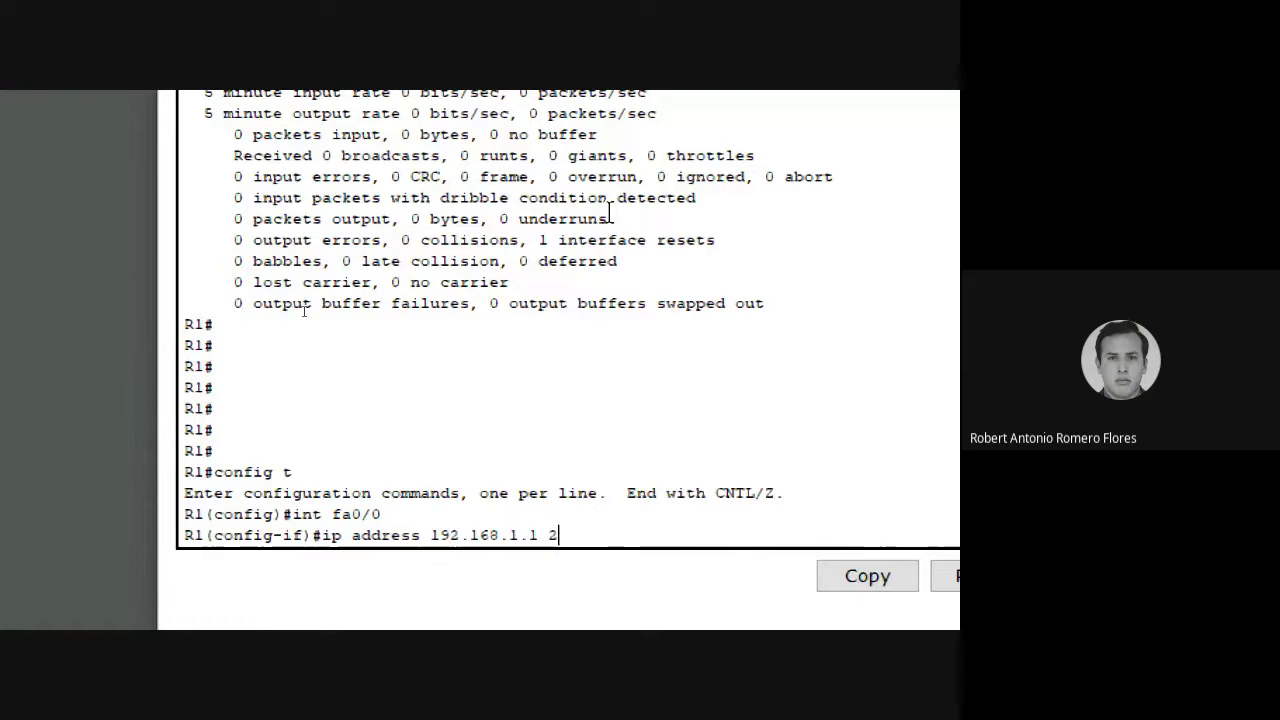
{"action": "key", "text": "Left"}
{"action": "key", "text": "Left"}
{"action": "key", "text": "Left"}
{"action": "type", "text": "255.255.255"}
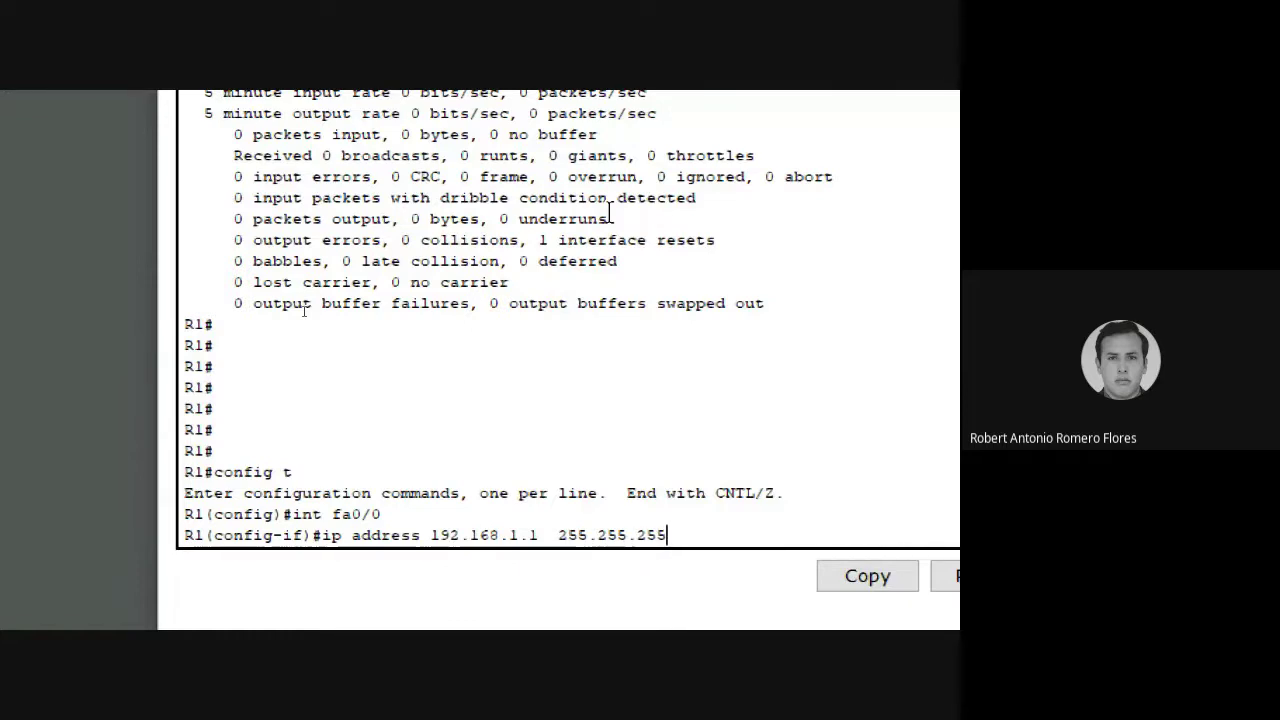
{"action": "type", "text": ".0"}
{"action": "key", "text": "Return"}
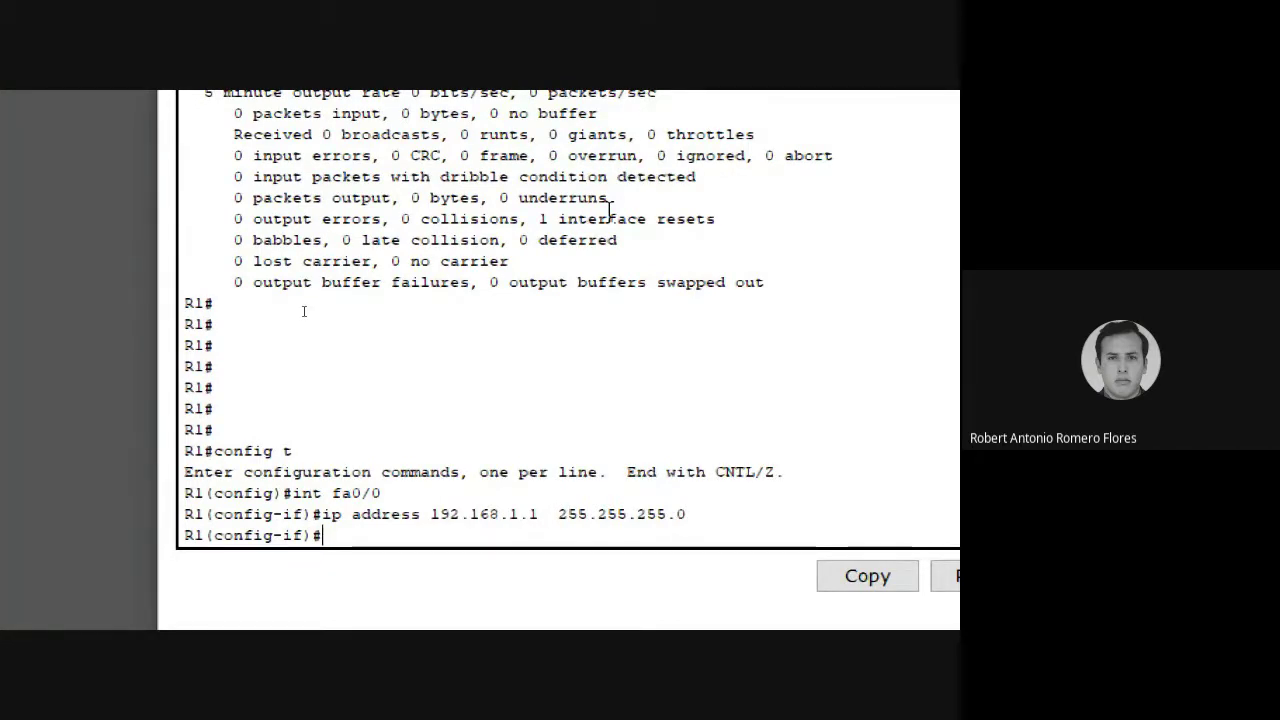
- Enable R1's fa0/0 interface with no shutdown and return to a clean interface configuration prompt
{"action": "type", "text": "no sh"}
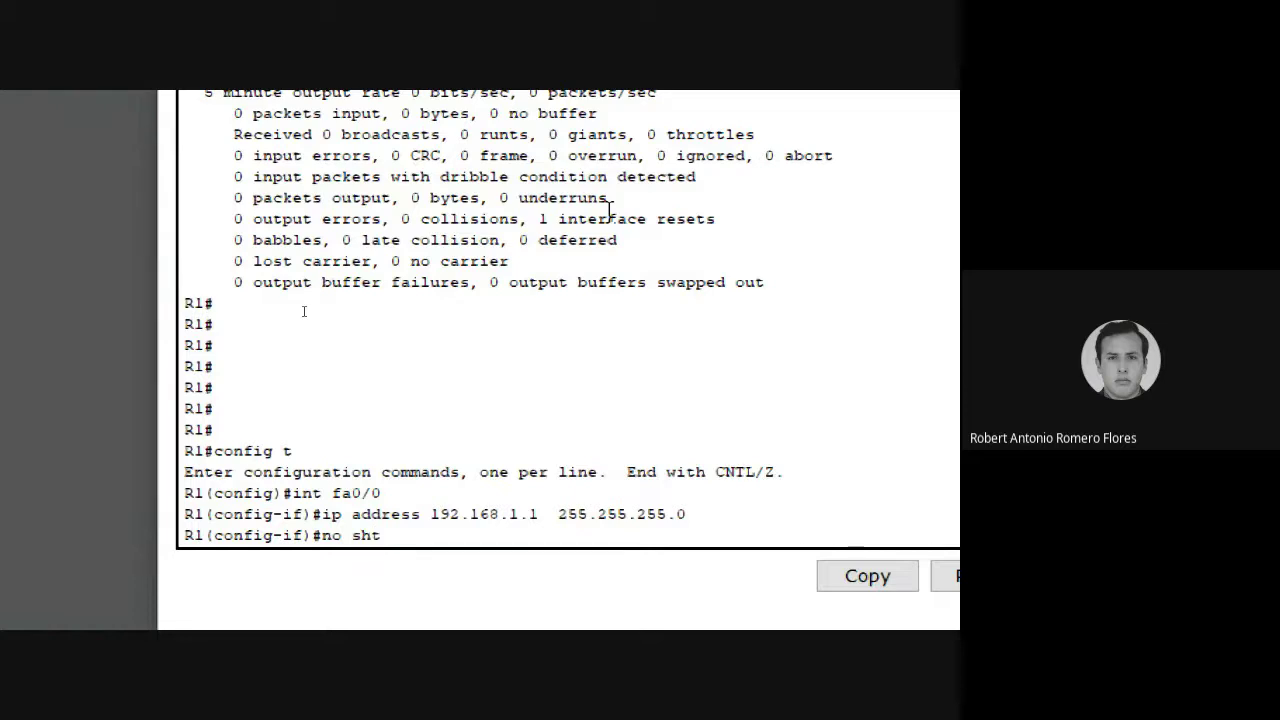
{"action": "type", "text": "utdown"}
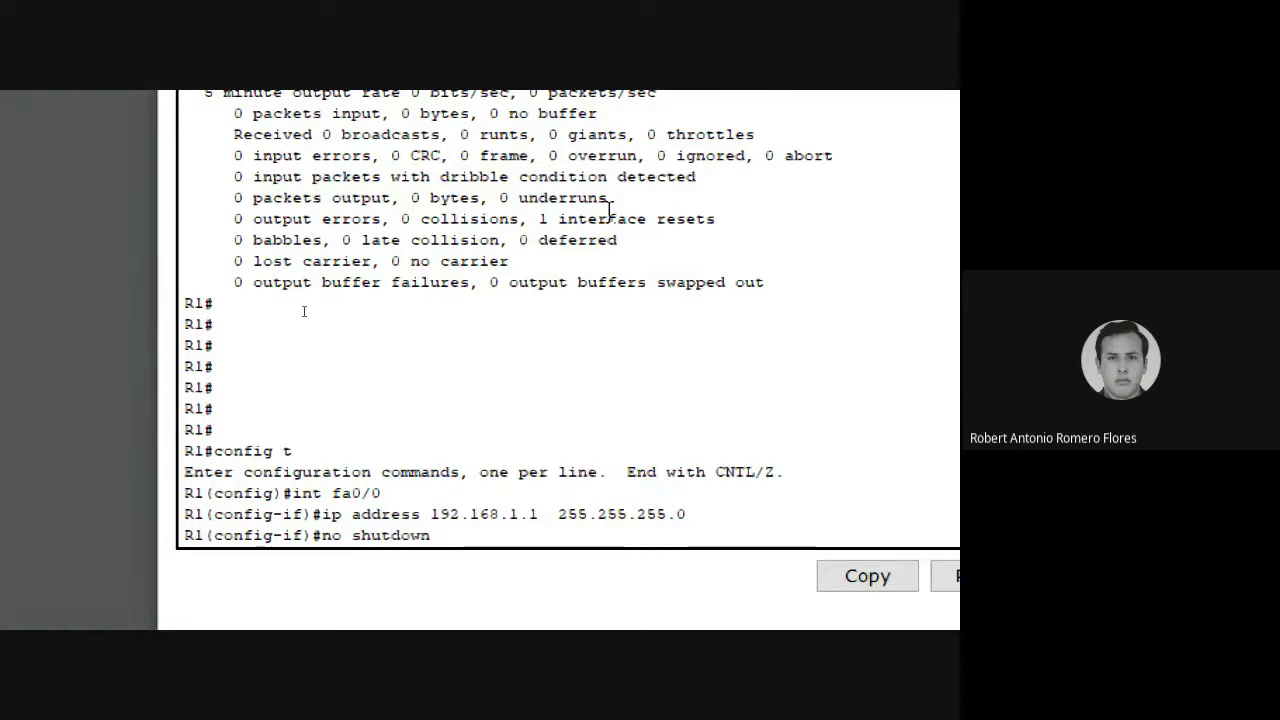
{"action": "key", "text": "Return"}
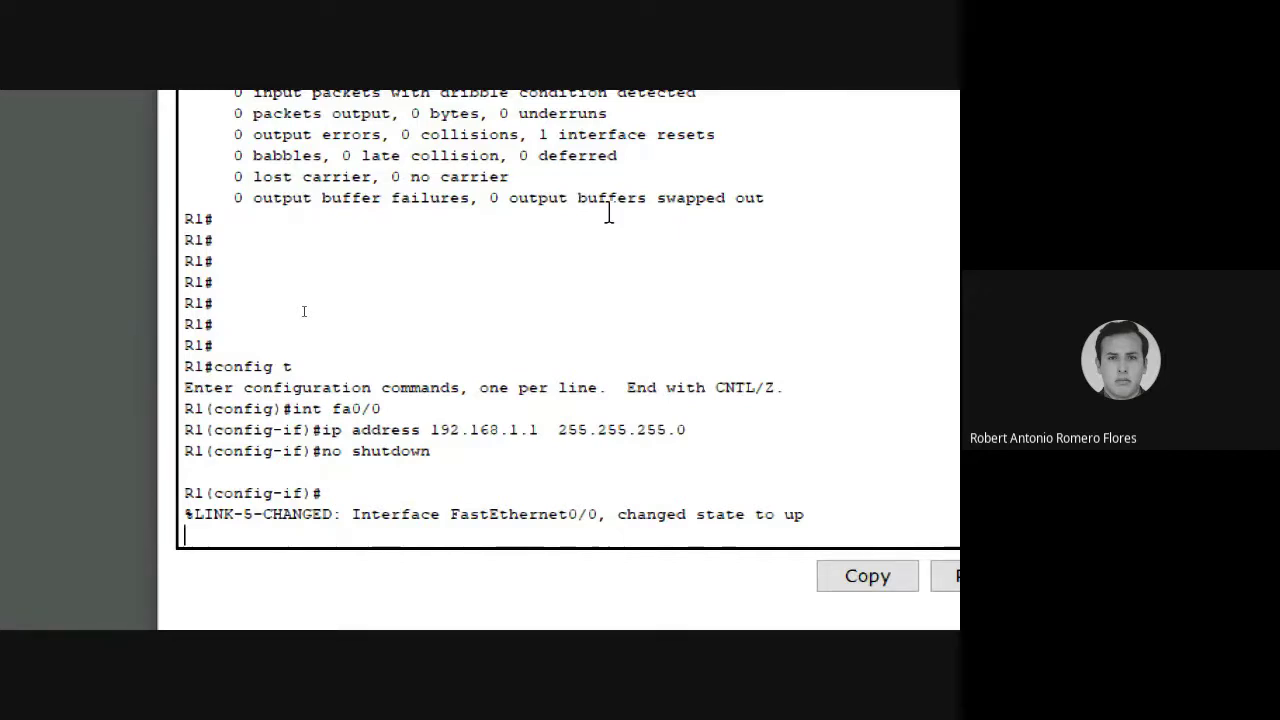
{"action": "key", "text": "Return"}
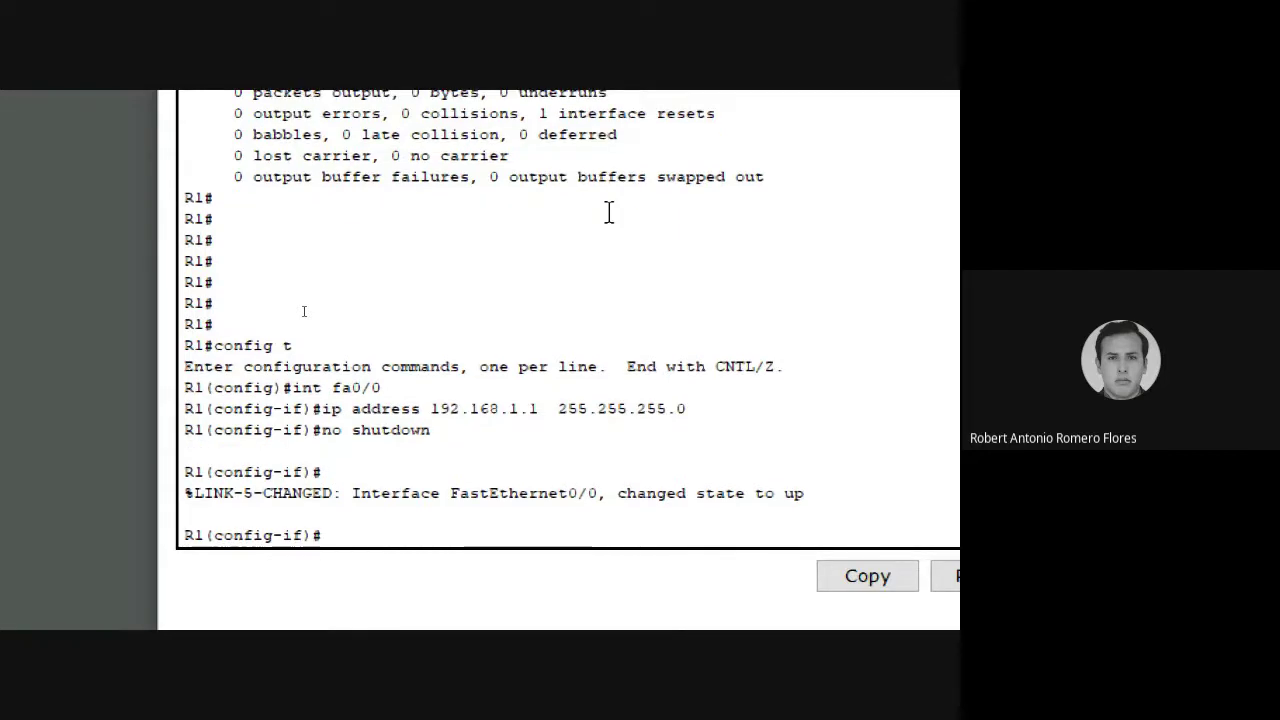
- Configure R1's se2/0 interface with IP address 10.1.1.1 and mask 255.255.255.252, and enable it with no shutdown
{"action": "type", "text": "int se2/0"}
{"action": "key", "text": "Return"}
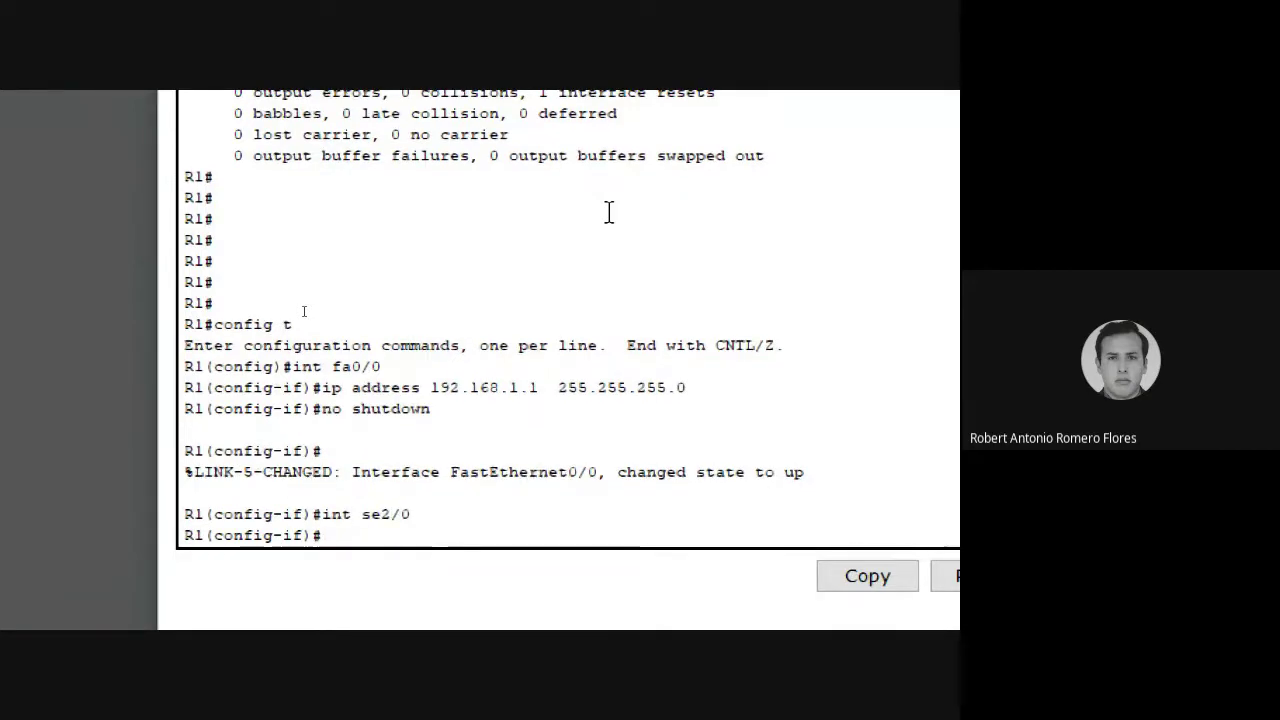
{"action": "type", "text": "ip add"}
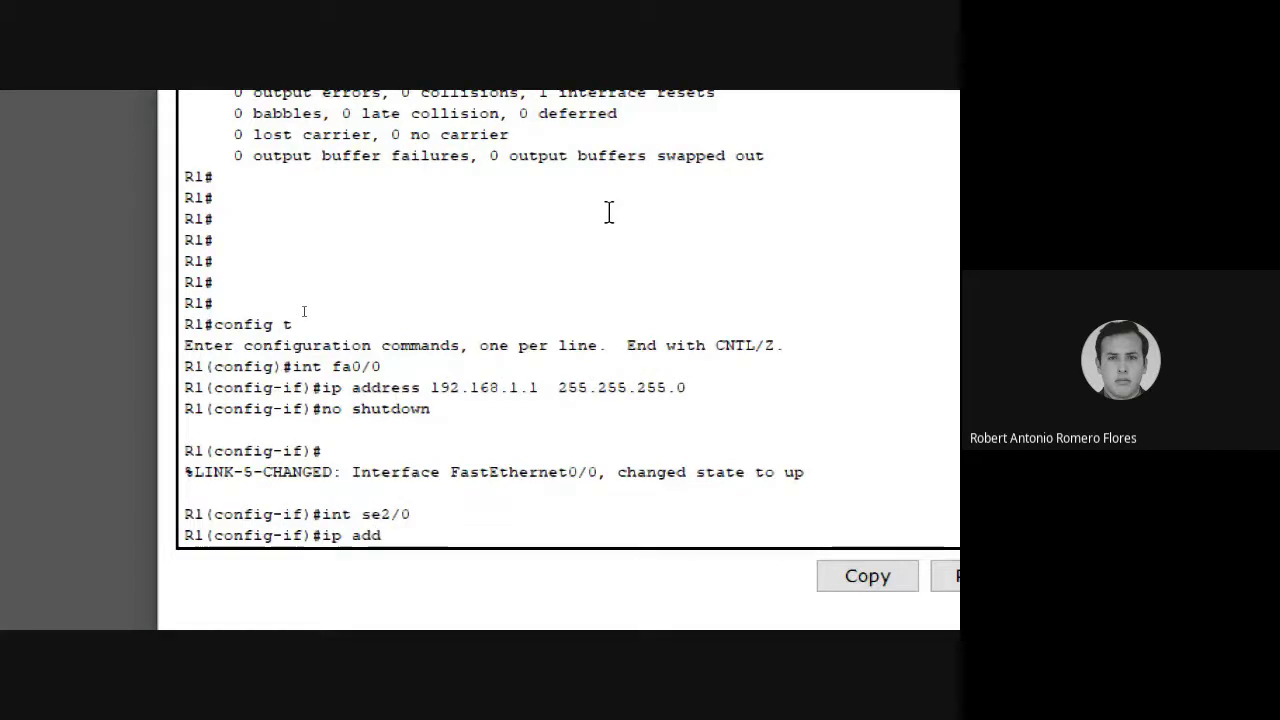
{"action": "type", "text": "ress "}
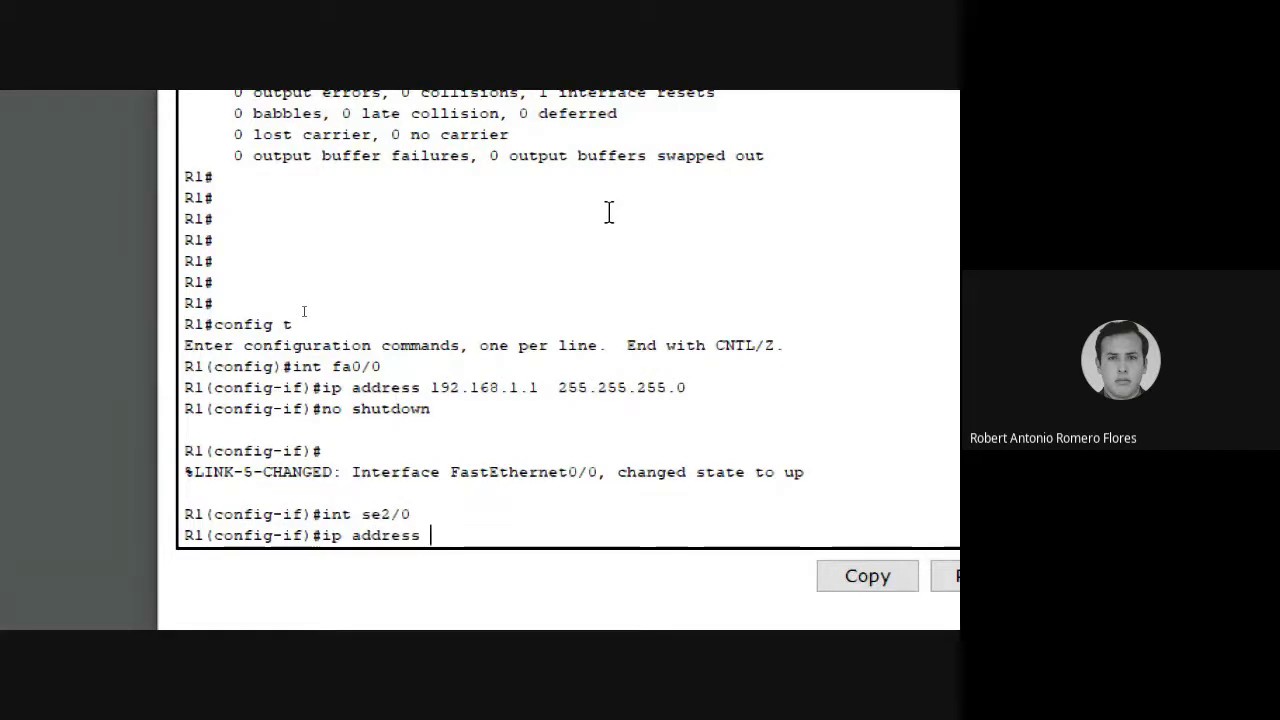
{"action": "type", "text": "10.1.1.1"}
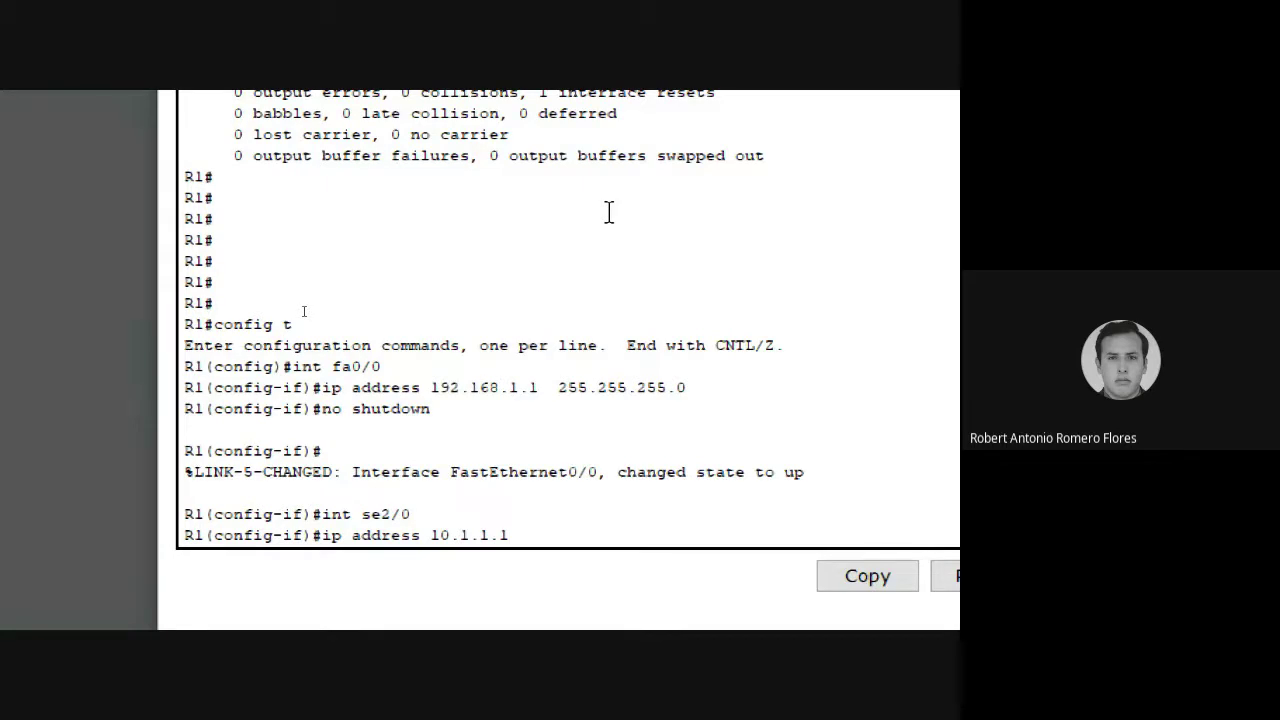
{"action": "type", "text": " 255.255.255.252"}
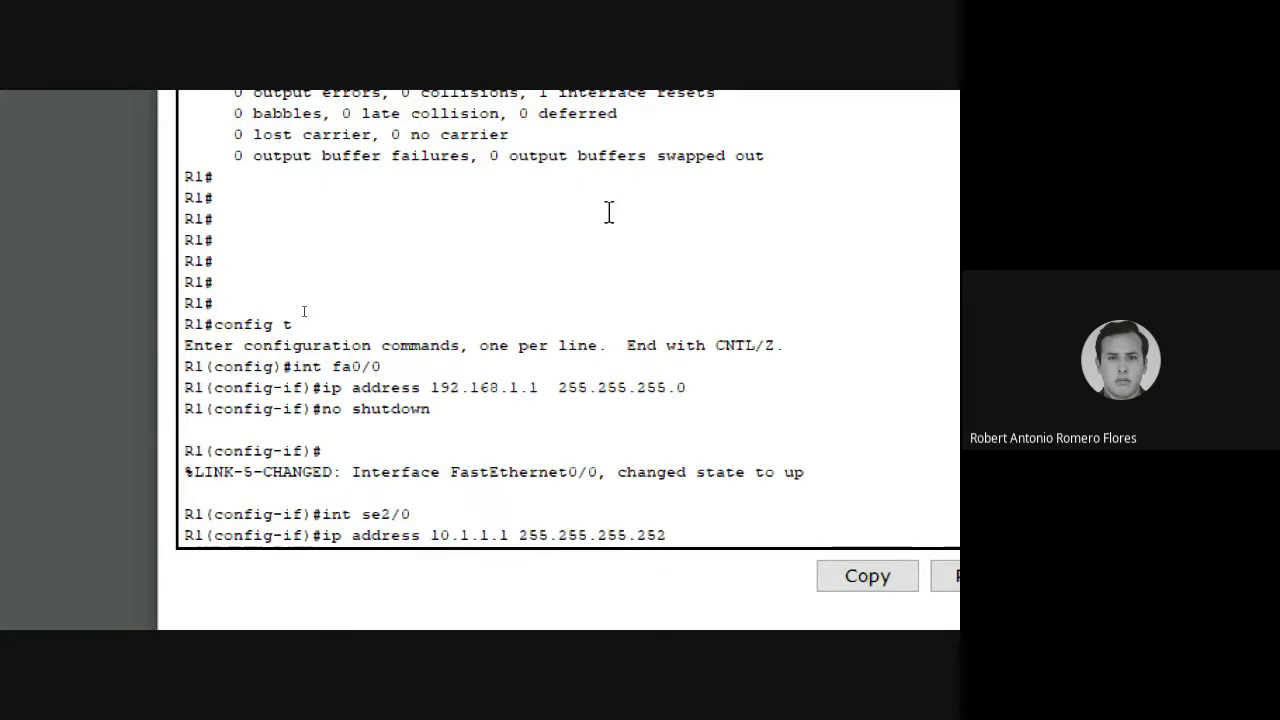
{"action": "key", "text": "Return"}
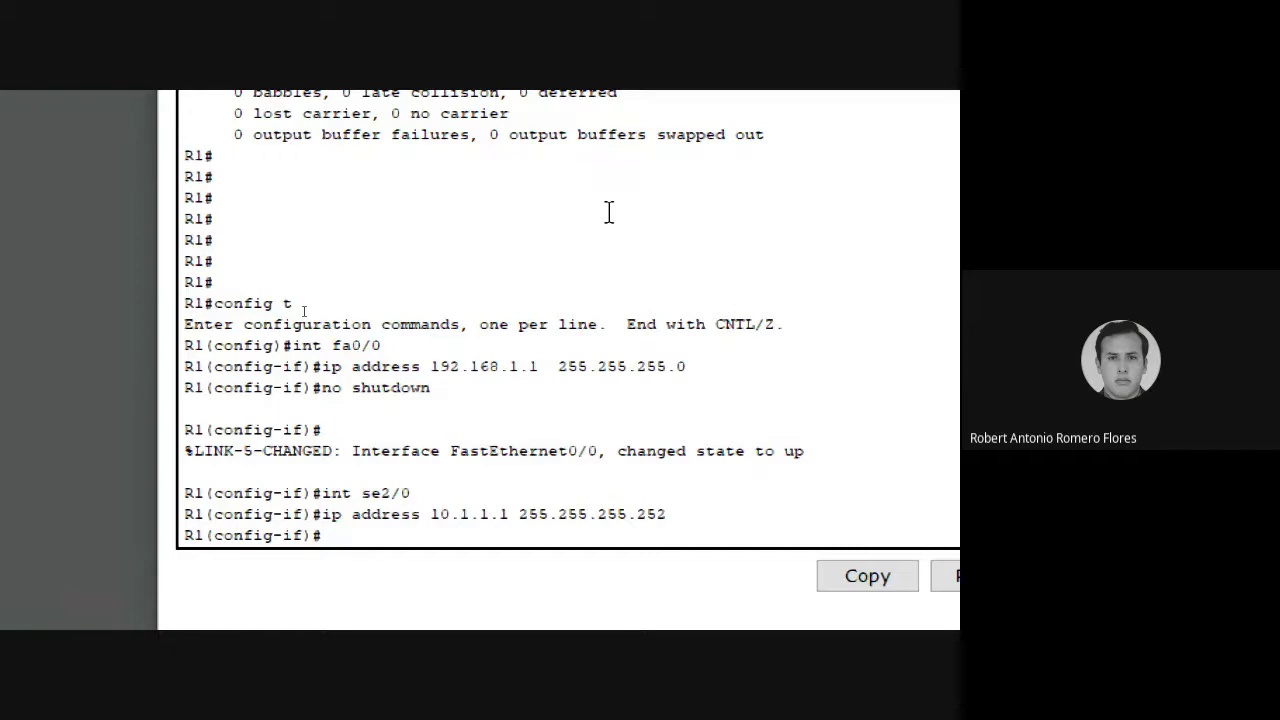
{"action": "type", "text": "no shutdown"}
{"action": "key", "text": "Return"}
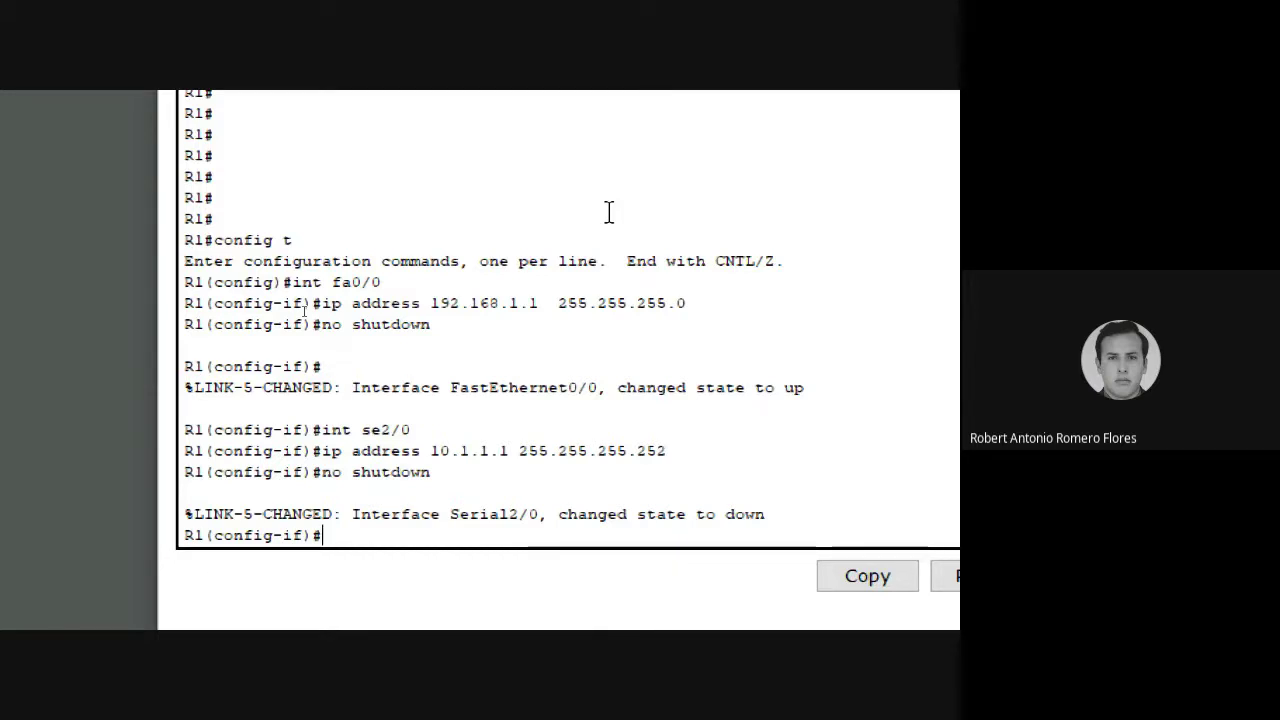
- Switch R1's interface configuration to serial interface s3/0
{"action": "type", "text": "int "}
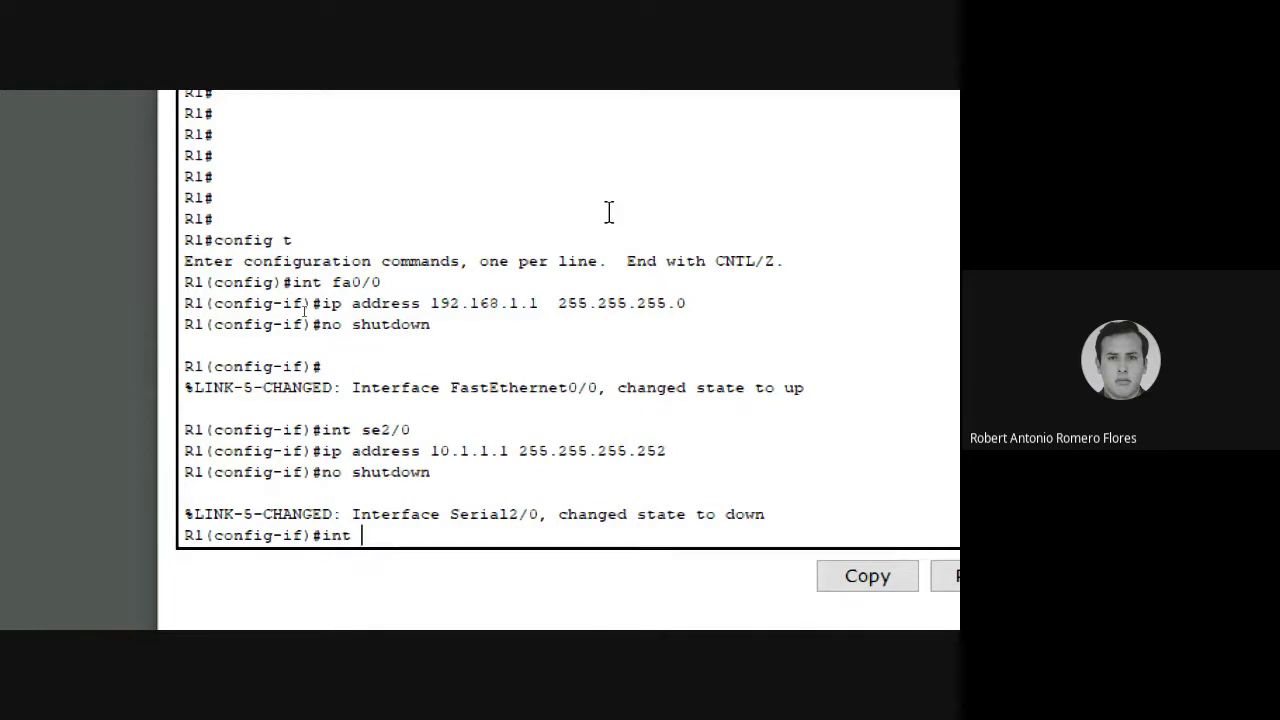
{"action": "type", "text": "s3"}
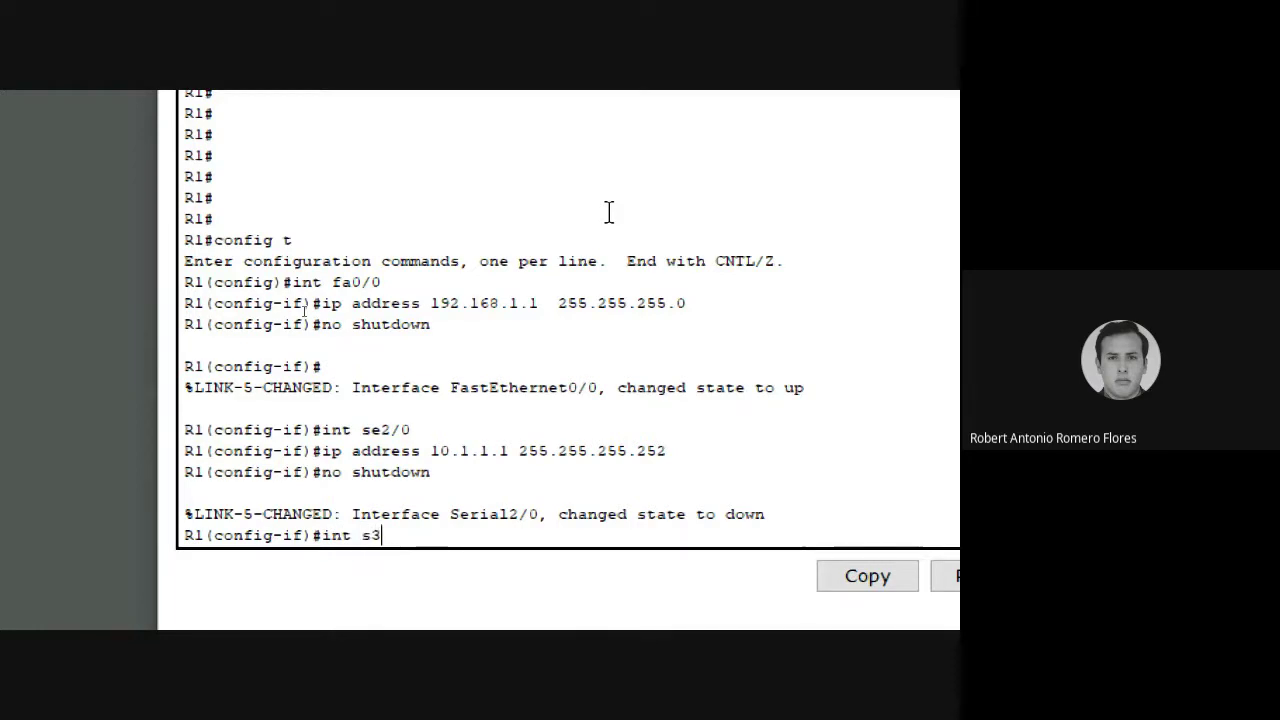
{"action": "type", "text": "3/0"}
{"action": "key", "text": "Left"}
{"action": "key", "text": "Left"}
{"action": "key", "text": "BackSpace"}
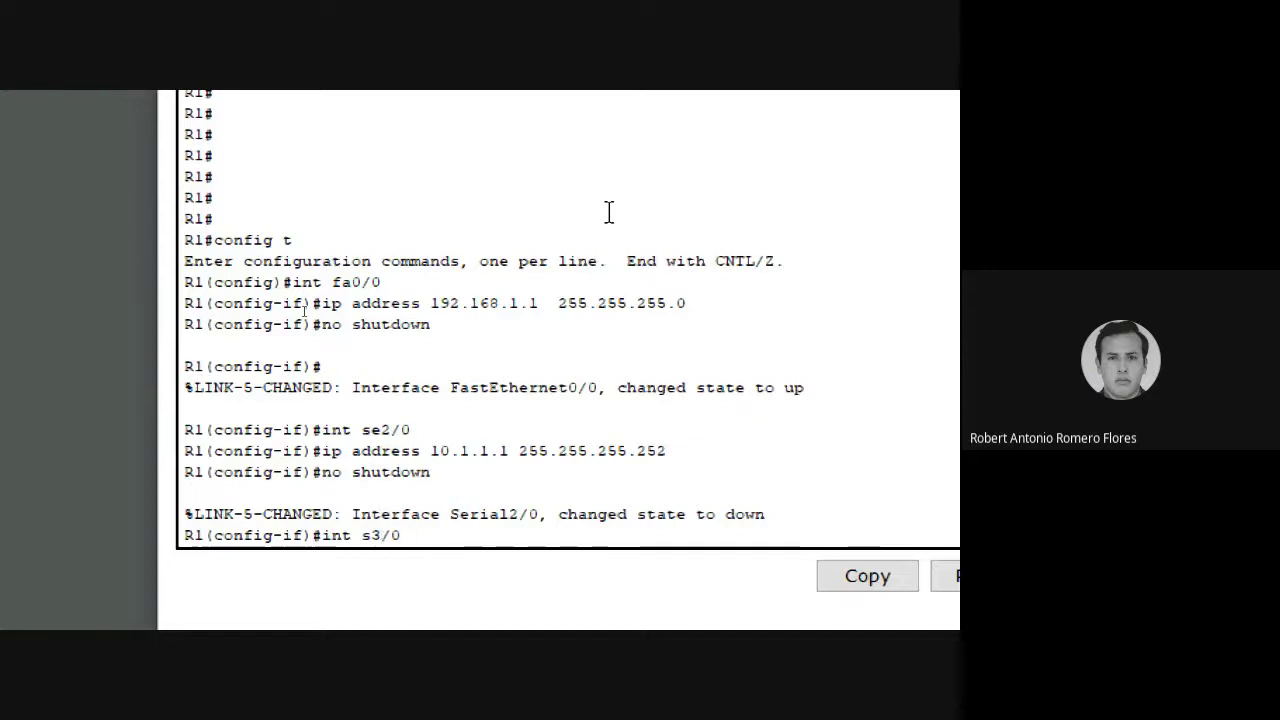
{"action": "key", "text": "Return"}
- Reuse the earlier ip address command on s3/0, changing the address to 10.3.3.1 with mask 255.255.255.252
{"action": "key", "text": "Up"}
{"action": "key", "text": "Up"}
{"action": "key", "text": "Up"}
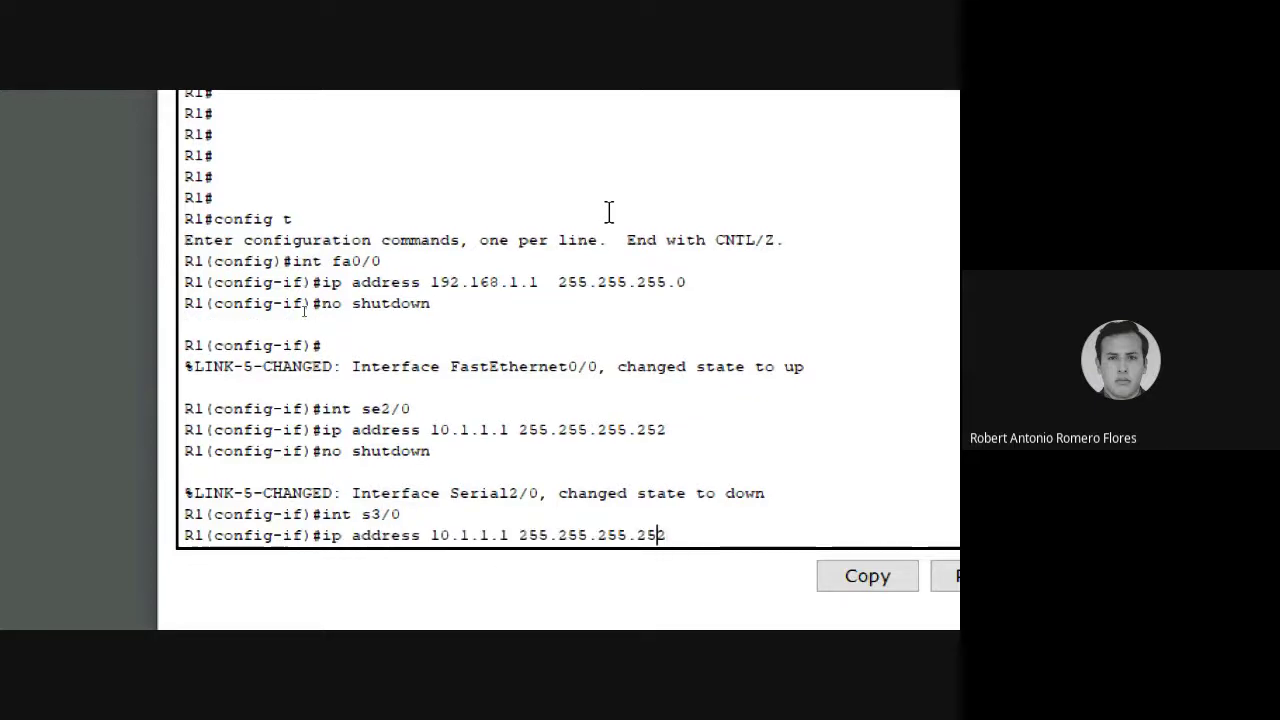
{"action": "key", "text": "Left"}
{"action": "key", "text": "Left"}
{"action": "key", "text": "Left"}
{"action": "key", "text": "Left"}
{"action": "key", "text": "Left"}
{"action": "key", "text": "Left"}
{"action": "key", "text": "Left"}
{"action": "key", "text": "Left"}
{"action": "key", "text": "Left"}
{"action": "key", "text": "Left"}
{"action": "key", "text": "Left"}
{"action": "key", "text": "Left"}
{"action": "key", "text": "Left"}
{"action": "key", "text": "Left"}
{"action": "key", "text": "Left"}
{"action": "key", "text": "Left"}
{"action": "key", "text": "Left"}
{"action": "key", "text": "Left"}
{"action": "key", "text": "Left"}
{"action": "key", "text": "BackSpace"}
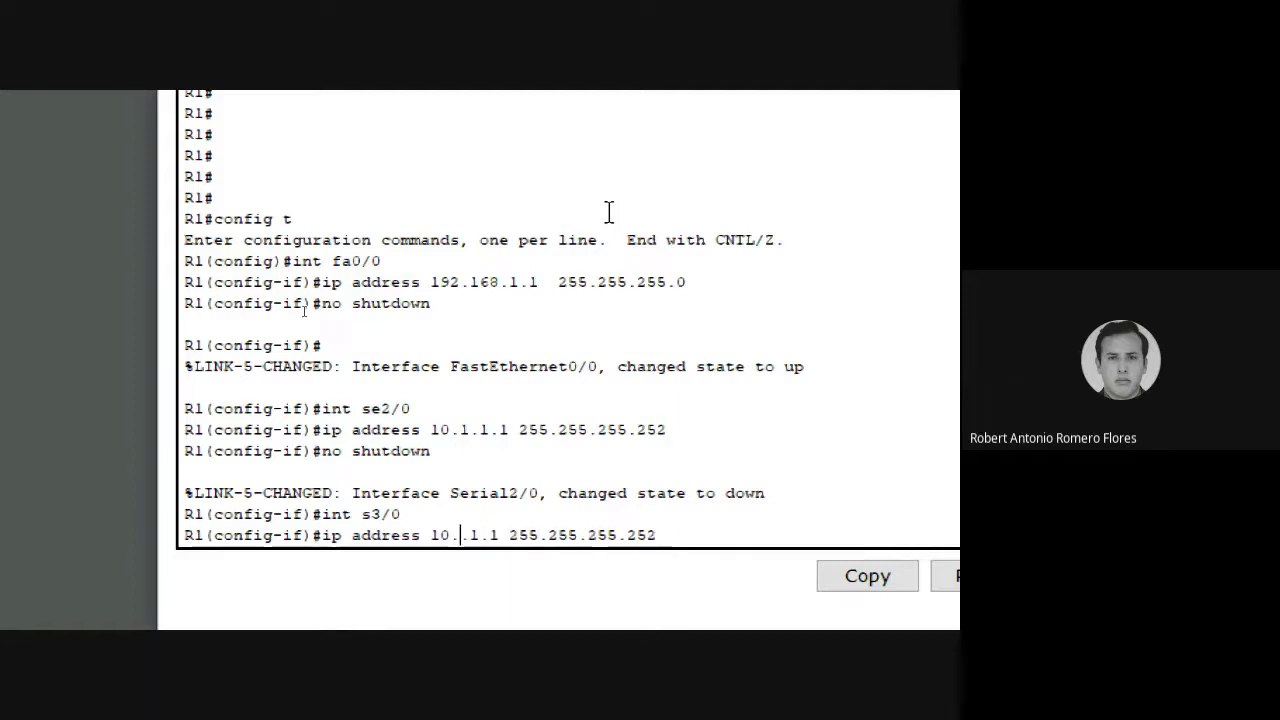
{"action": "type", "text": "3"}
{"action": "key", "text": "Right"}
{"action": "key", "text": "Right"}
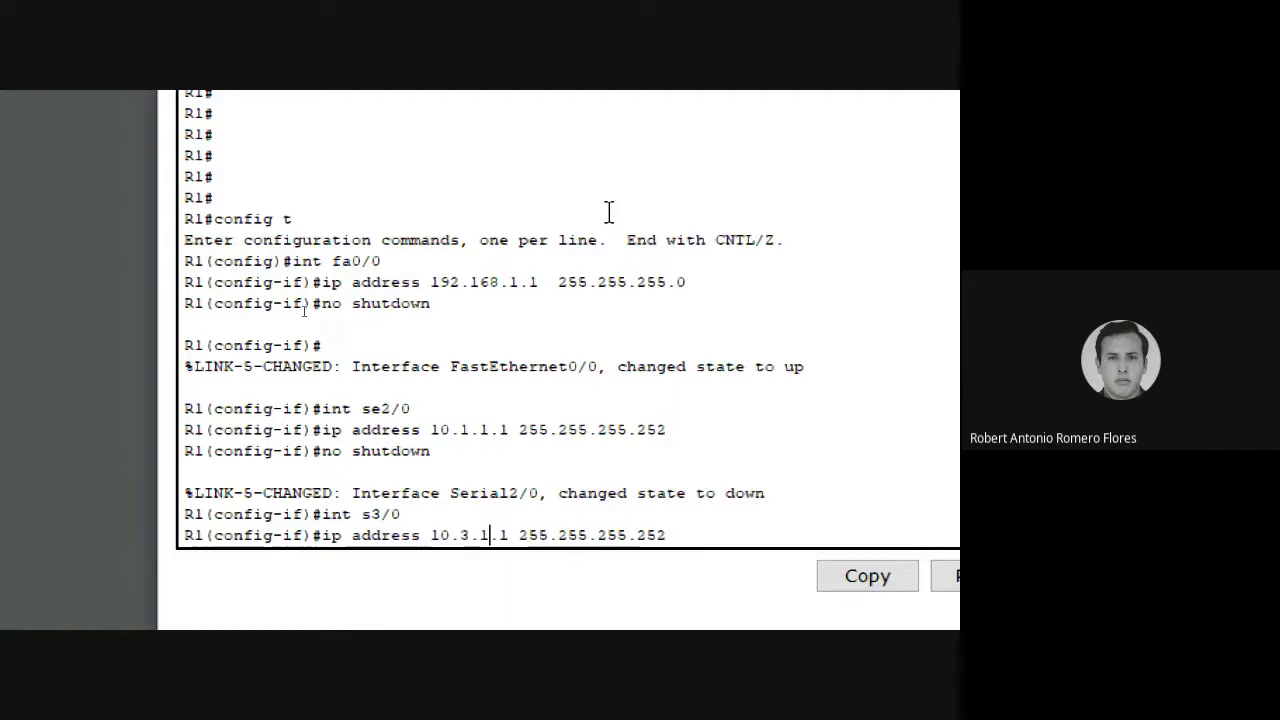
{"action": "key", "text": "BackSpace"}
{"action": "type", "text": "3"}
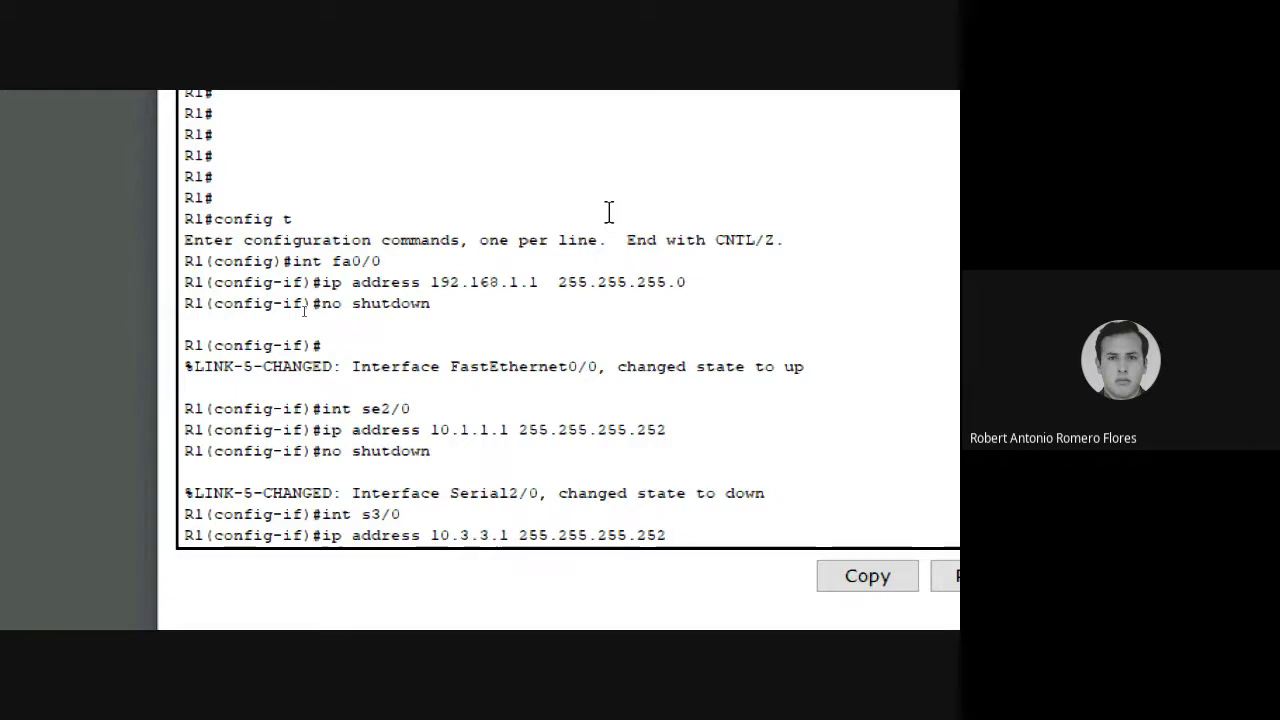
{"action": "key", "text": "Return"}
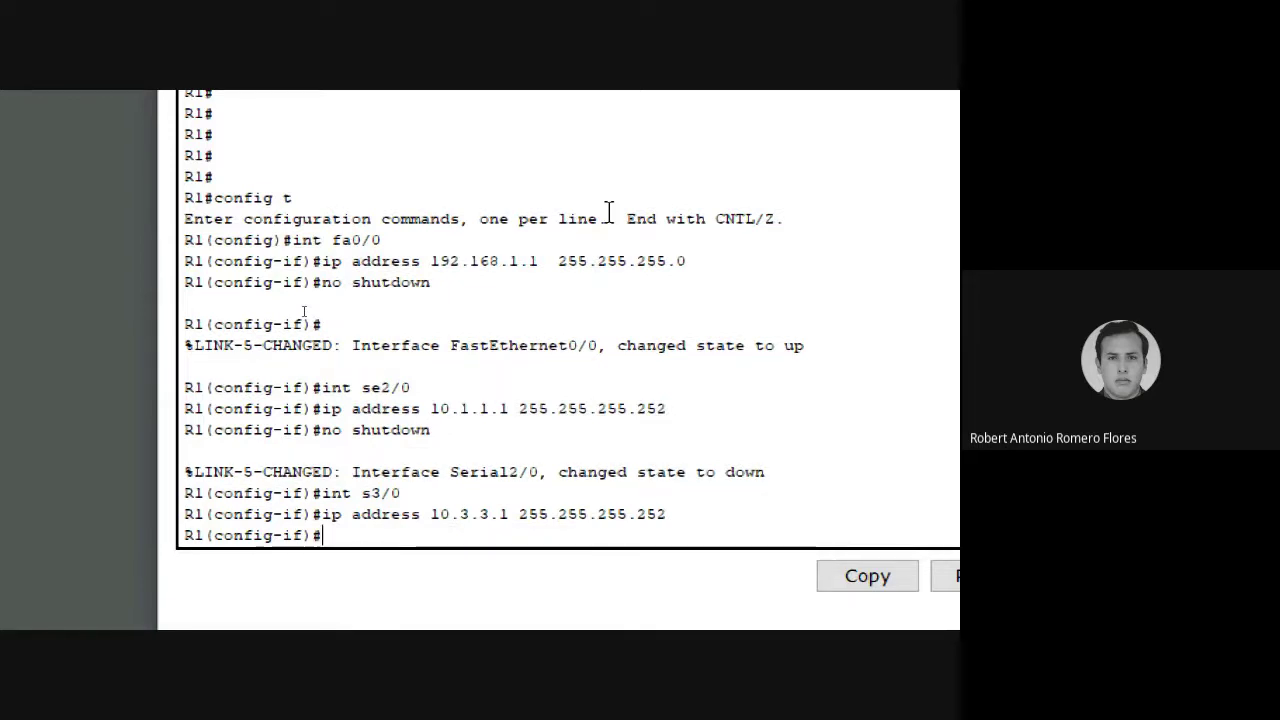
- Leave configuration mode on R1 with end and try to list the interfaces with show int brief
{"action": "type", "text": "end"}
{"action": "key", "text": "Return"}
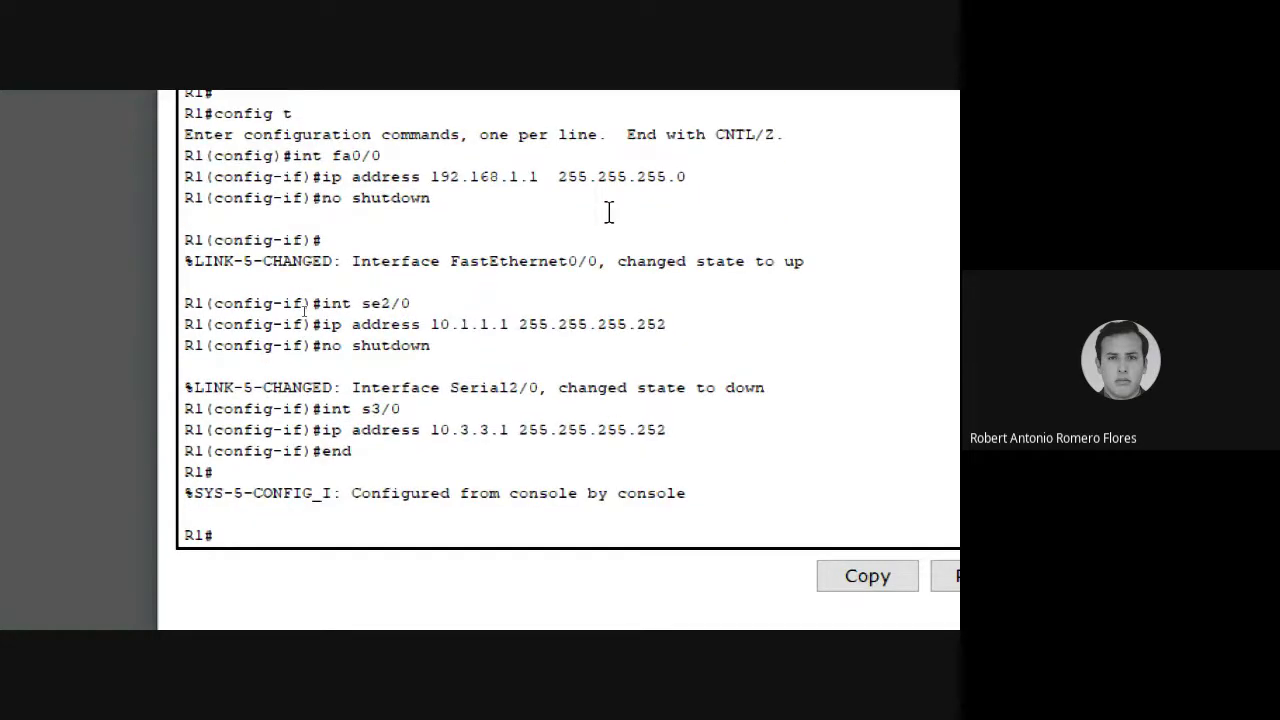
{"action": "type", "text": "show int brief"}
{"action": "key", "text": "Return"}
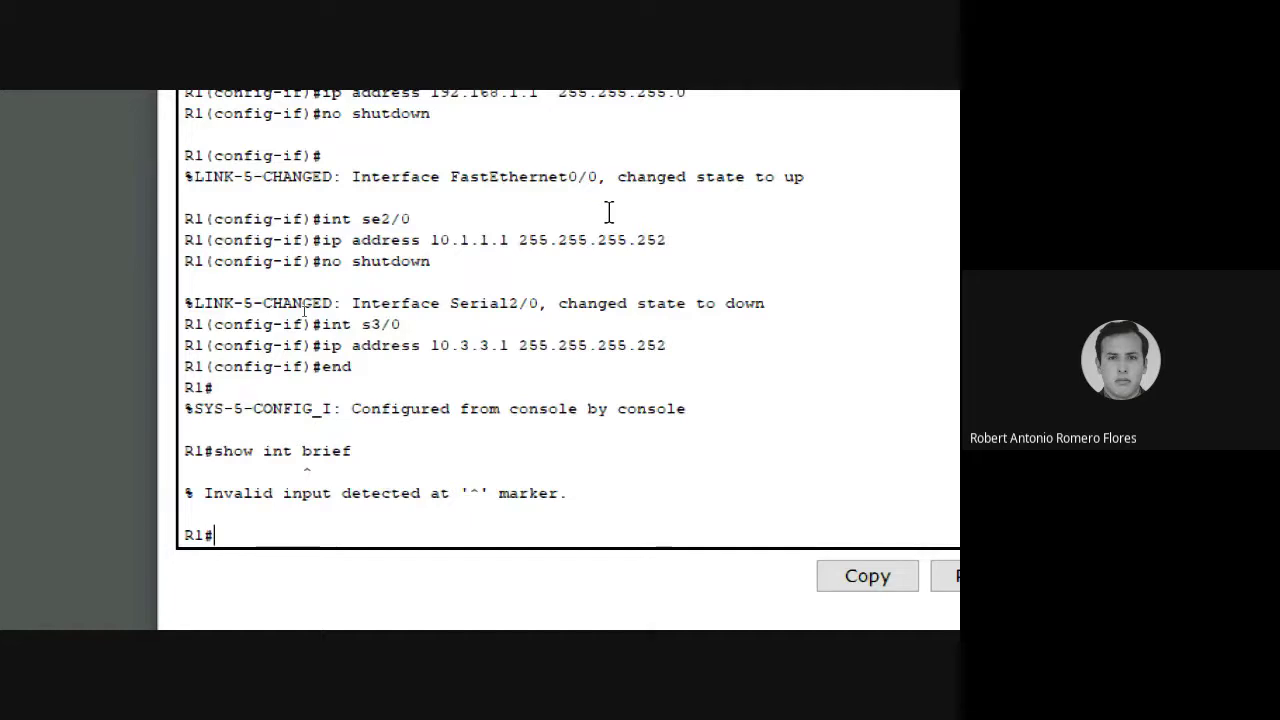
- Run show ip int on R1 and page through the detailed interface report as far as the Serial2/0 entry
{"action": "type", "text": "show ip int"}
{"action": "key", "text": "Return"}
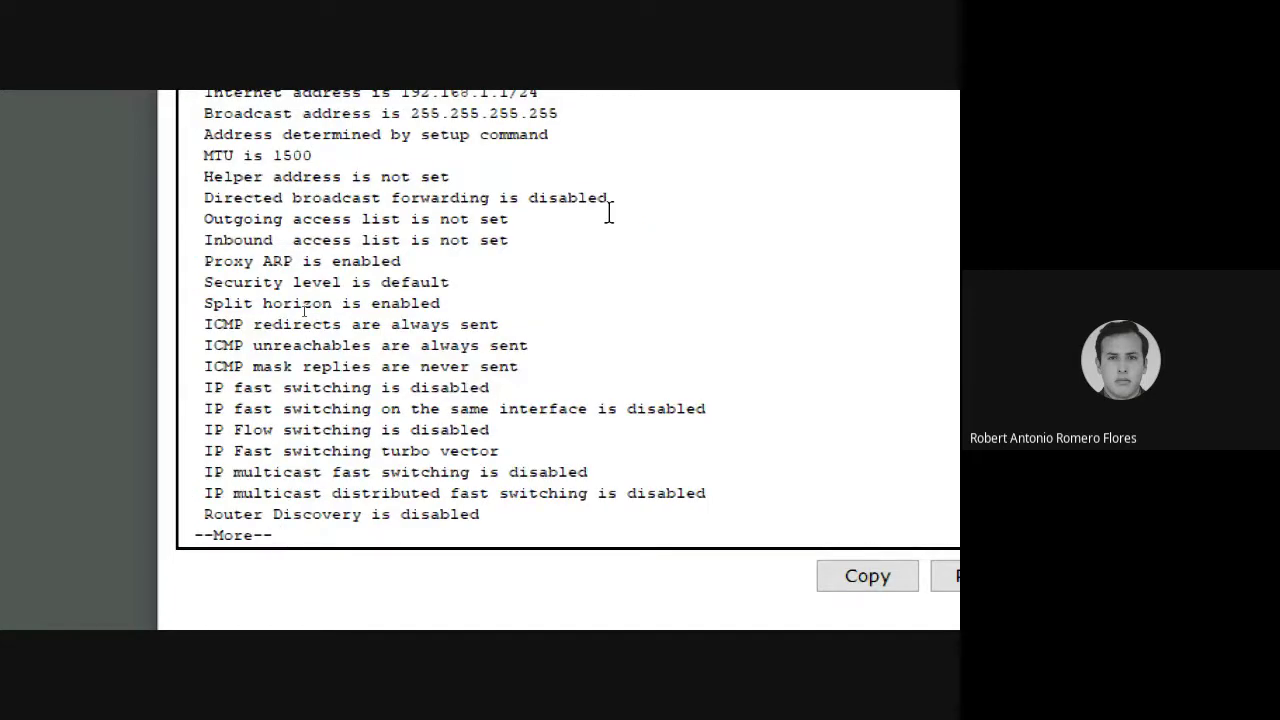
{"action": "scroll", "coordinate": [609, 212], "scroll_direction": "up", "scroll_amount": 3}
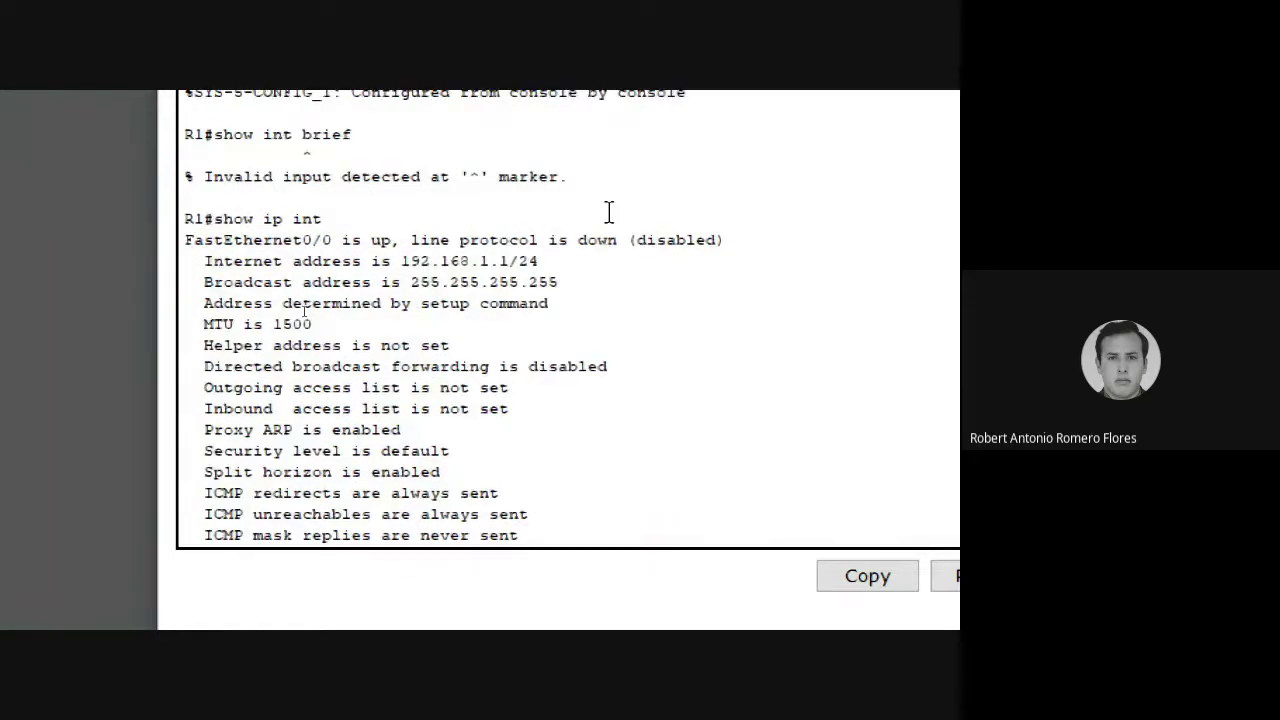
{"action": "scroll", "coordinate": [609, 212], "scroll_direction": "down", "scroll_amount": 3}
{"action": "key", "text": "Return"}
{"action": "key", "text": "Return"}
{"action": "key", "text": "Return"}
{"action": "key", "text": "Return"}
{"action": "key", "text": "Return"}
{"action": "key", "text": "Return"}
{"action": "key", "text": "Return"}
{"action": "key", "text": "Return"}
{"action": "key", "text": "Return"}
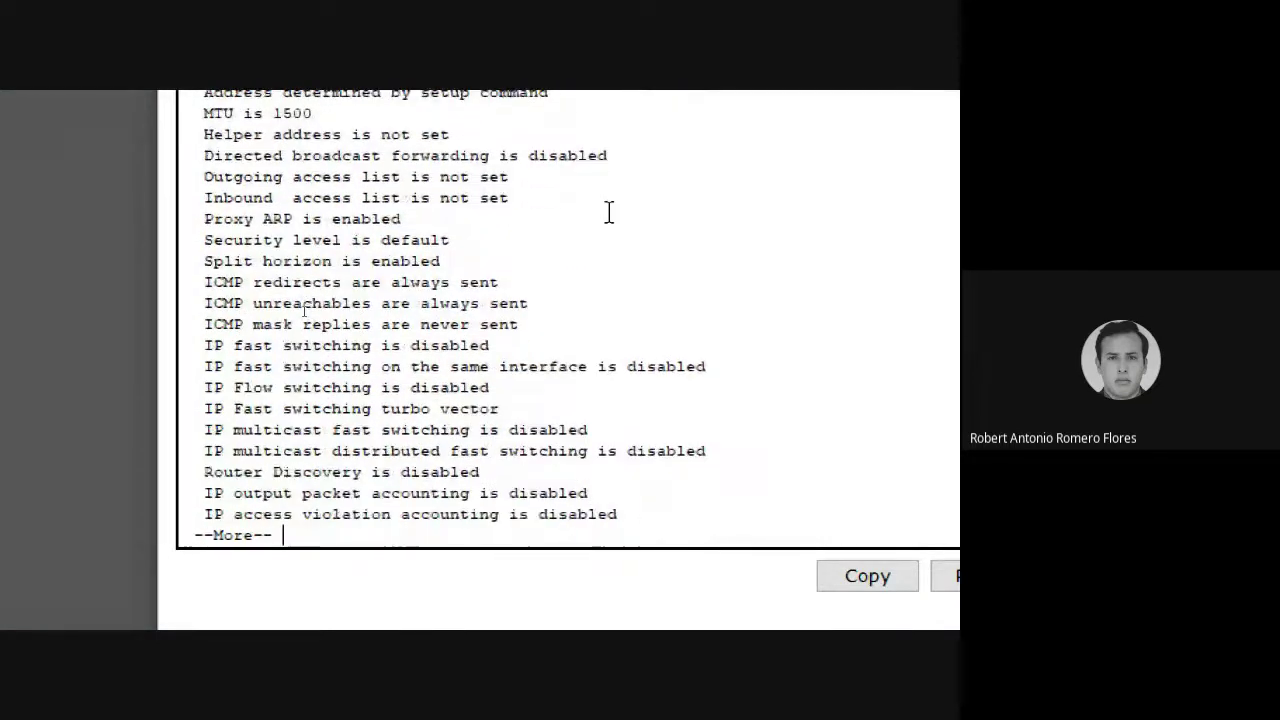
{"action": "key", "text": "Return"}
{"action": "key", "text": "Return"}
{"action": "key", "text": "Return"}
{"action": "key", "text": "Return"}
{"action": "key", "text": "Return"}
{"action": "key", "text": "Return"}
{"action": "key", "text": "Return"}
{"action": "key", "text": "Return"}
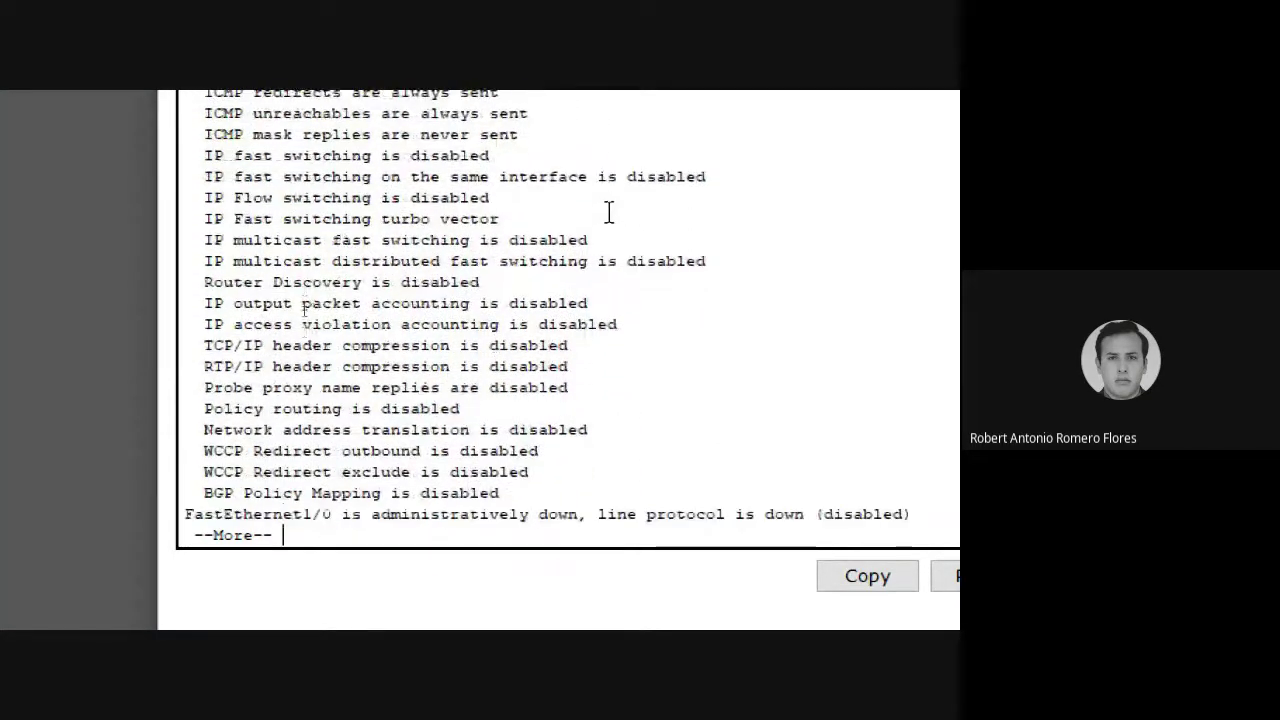
{"action": "key", "text": "Return"}
{"action": "key", "text": "Return"}
{"action": "key", "text": "Return"}
{"action": "key", "text": "Return"}
{"action": "key", "text": "Return"}
{"action": "key", "text": "Return"}
{"action": "key", "text": "Return"}
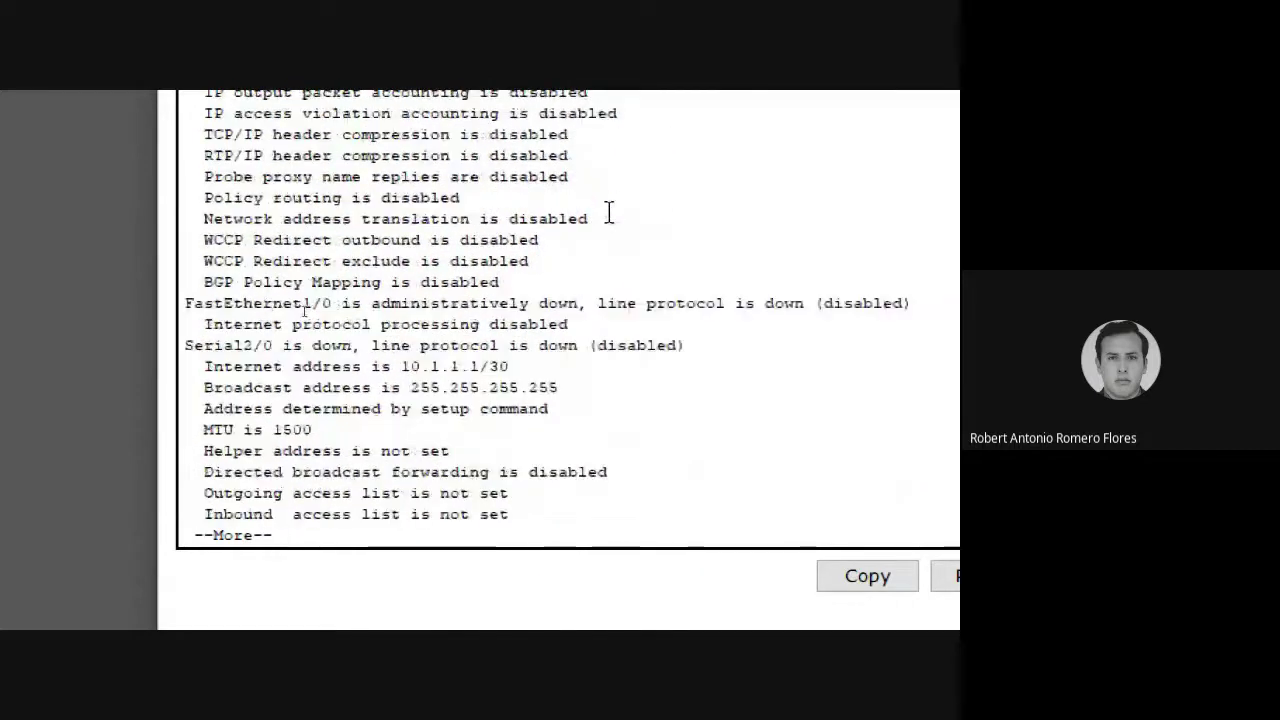
- Run show ip int brief on R1 and examine the status and protocol of FastEthernet0/0, Serial2/0 and Serial3/0
{"action": "type", "text": "show ip int"}
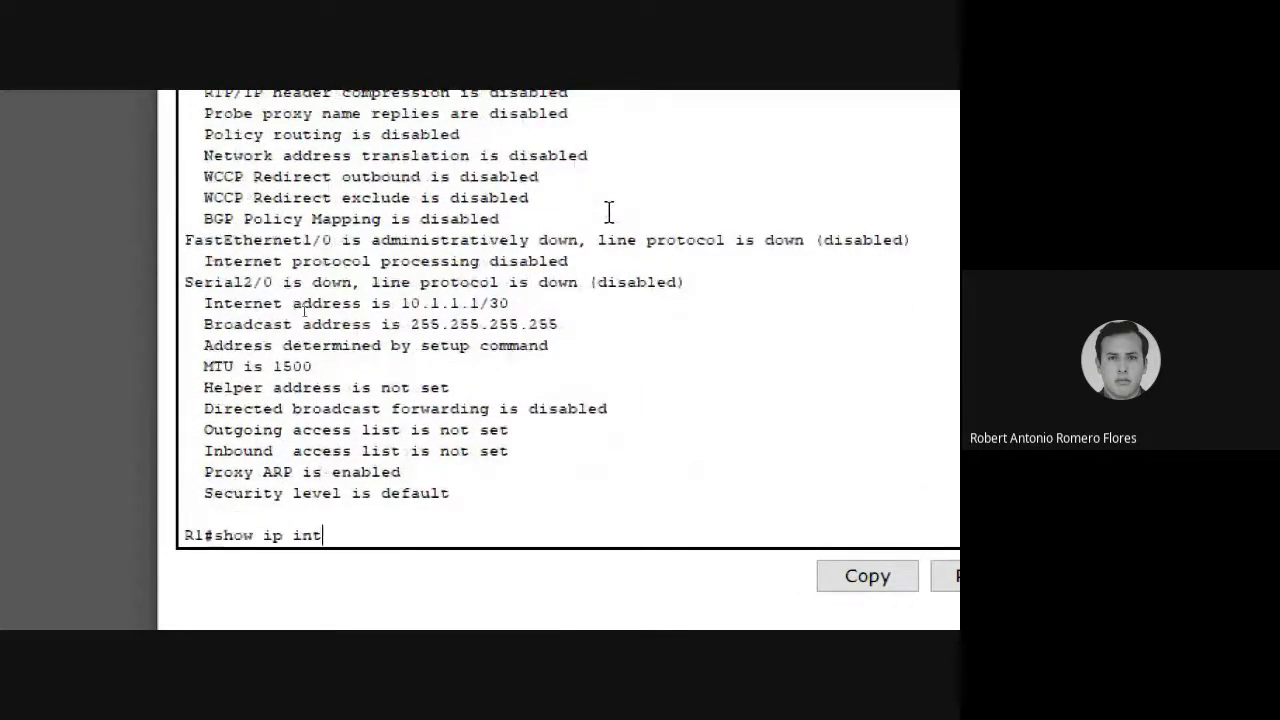
{"action": "type", "text": " brief"}
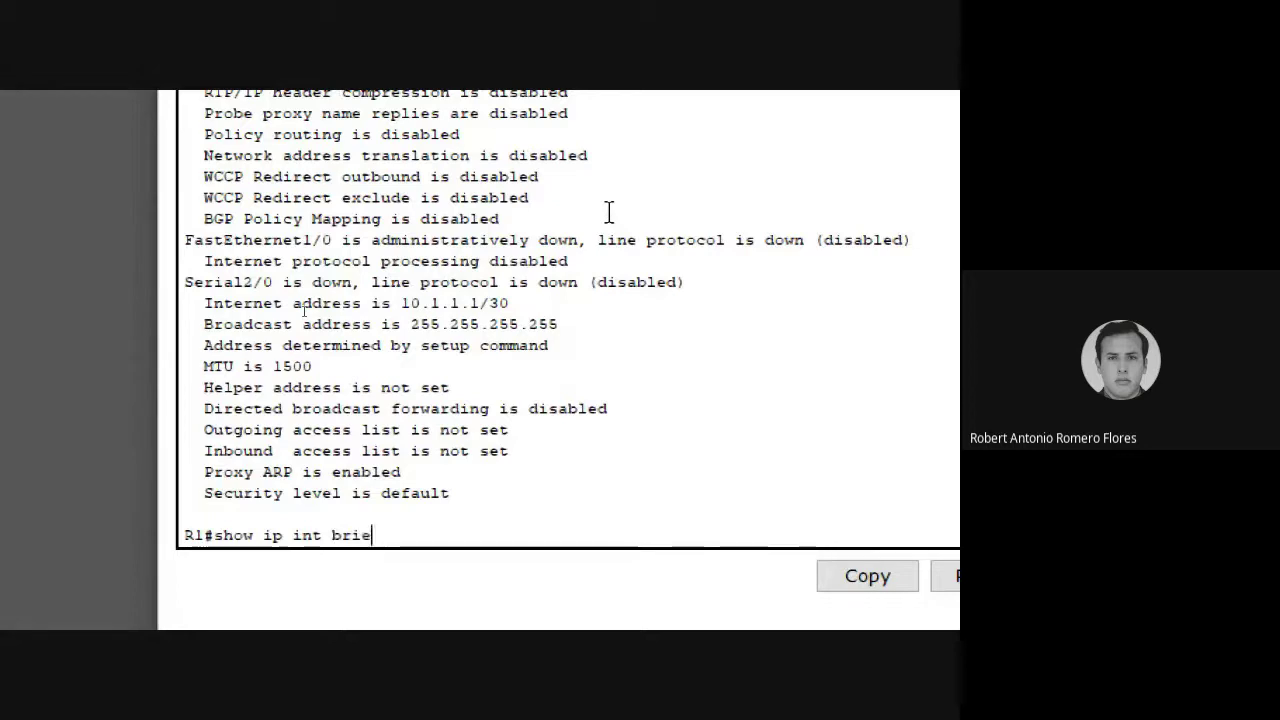
{"action": "key", "text": "Return"}
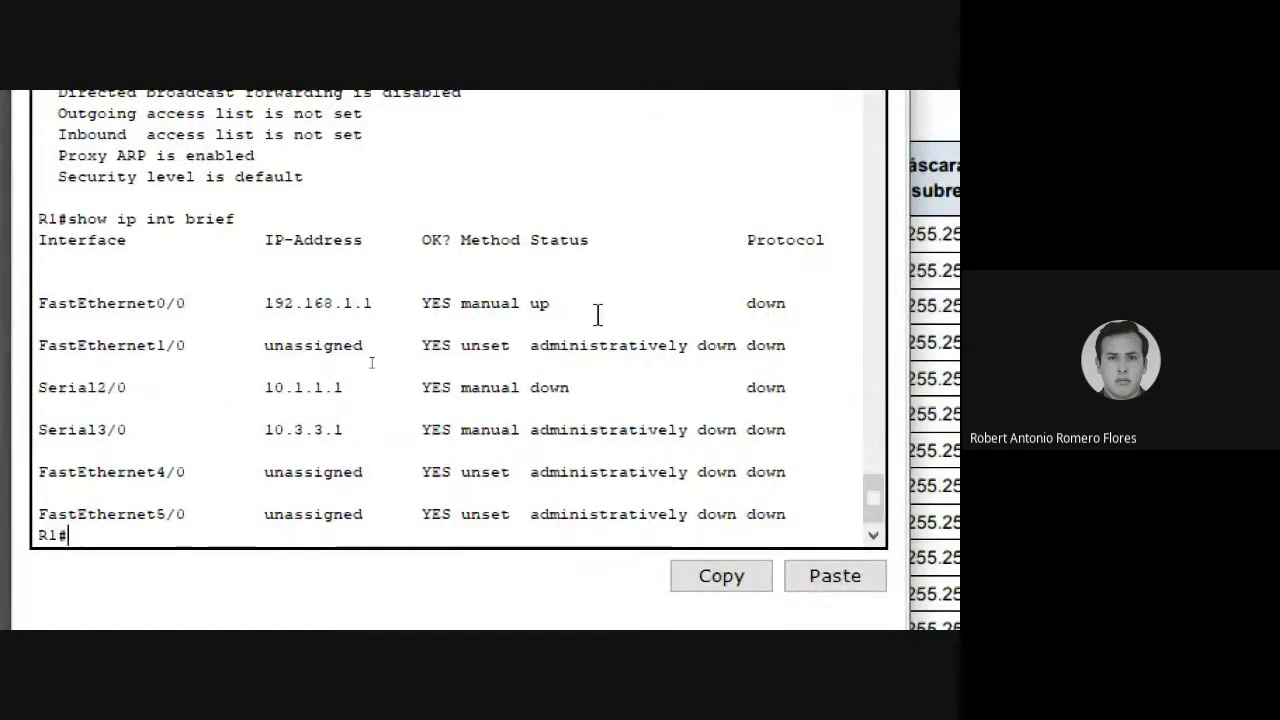
{"action": "double_click", "coordinate": [752, 306]}
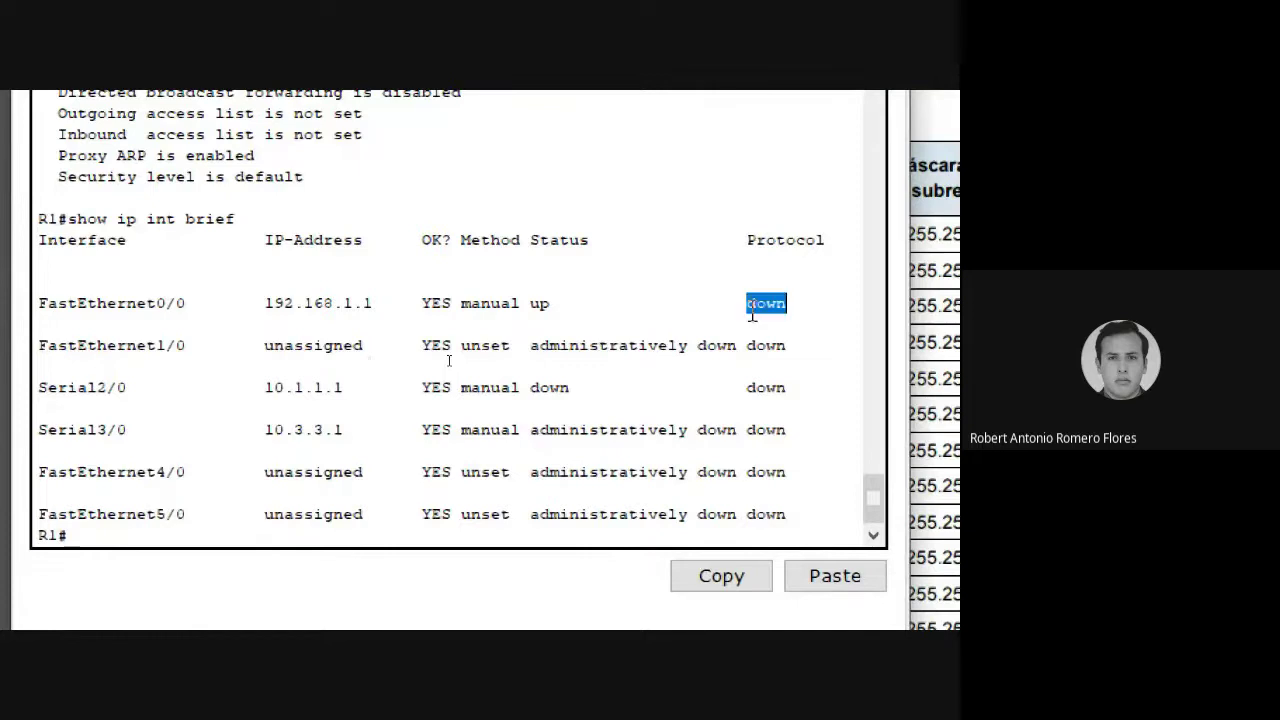
{"action": "double_click", "coordinate": [537, 305]}
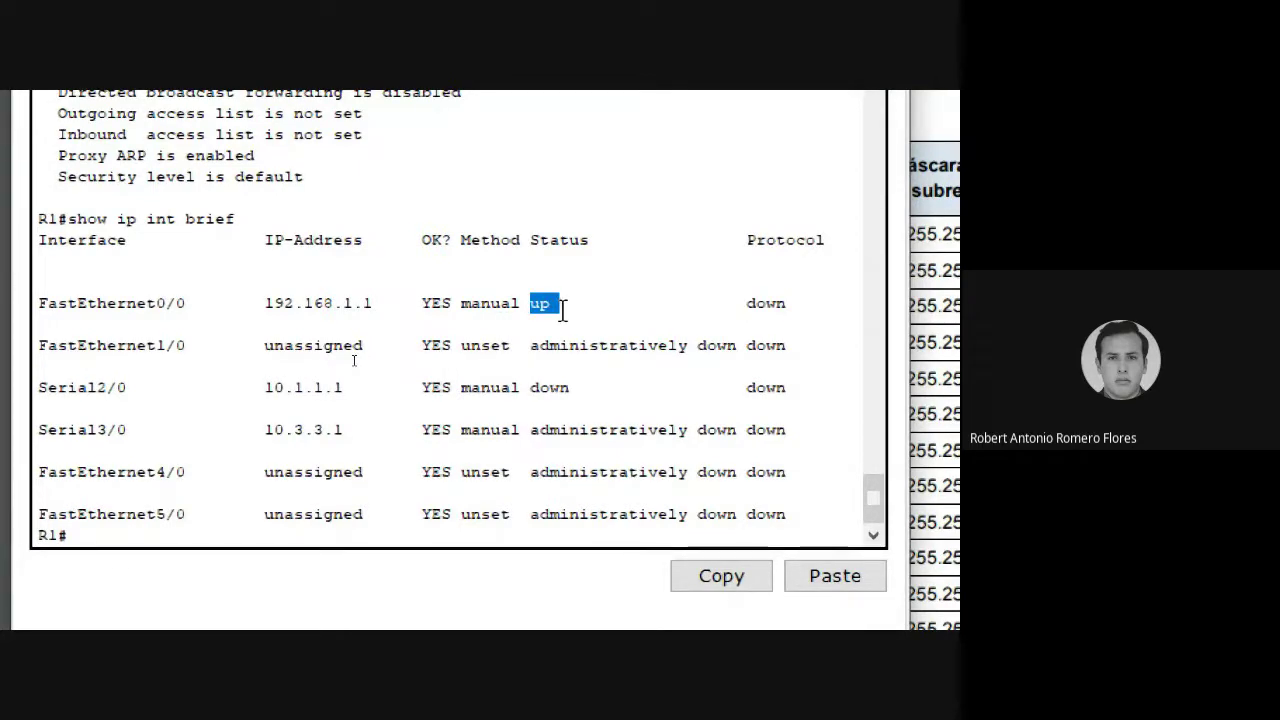
{"action": "left_click", "coordinate": [535, 390]}
{"action": "double_click", "coordinate": [536, 390]}
{"action": "left_click_drag", "start_coordinate": [740, 430], "coordinate": [548, 440]}
{"action": "left_click", "coordinate": [541, 382]}
{"action": "left_click_drag", "start_coordinate": [531, 303], "coordinate": [563, 302]}
{"action": "left_click_drag", "start_coordinate": [533, 388], "coordinate": [619, 387]}
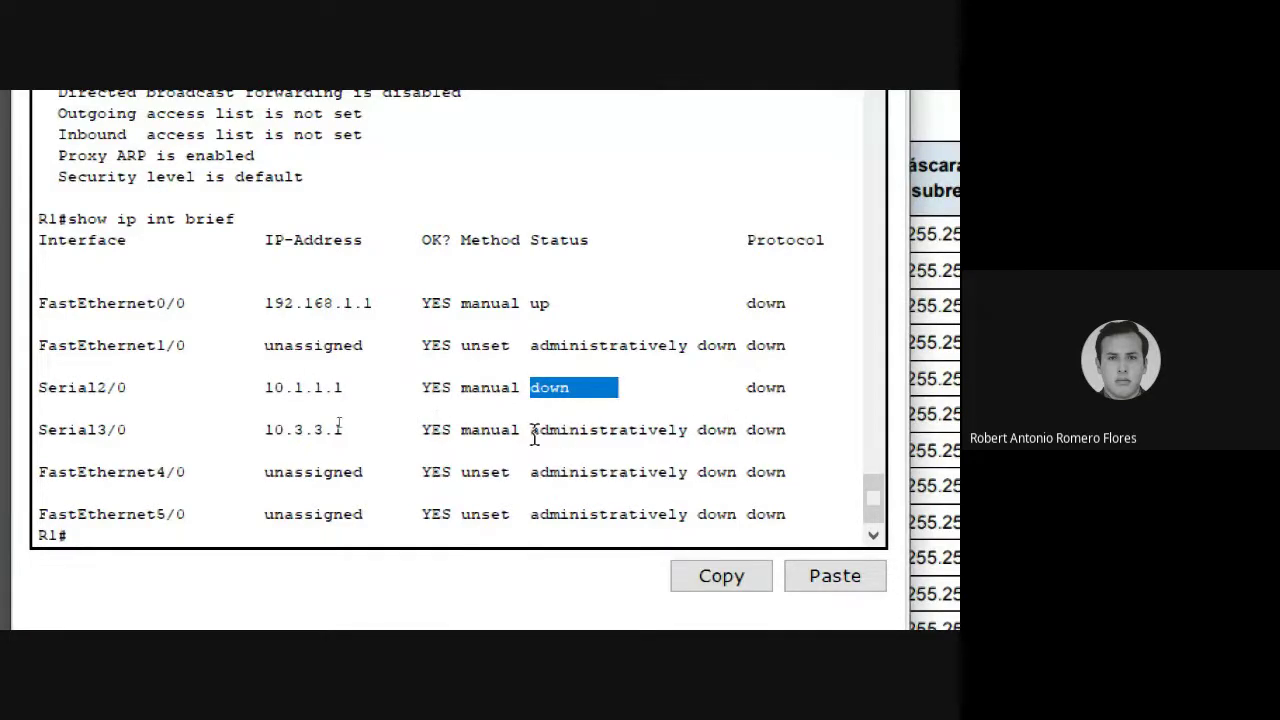
{"action": "left_click_drag", "start_coordinate": [531, 429], "coordinate": [737, 431]}
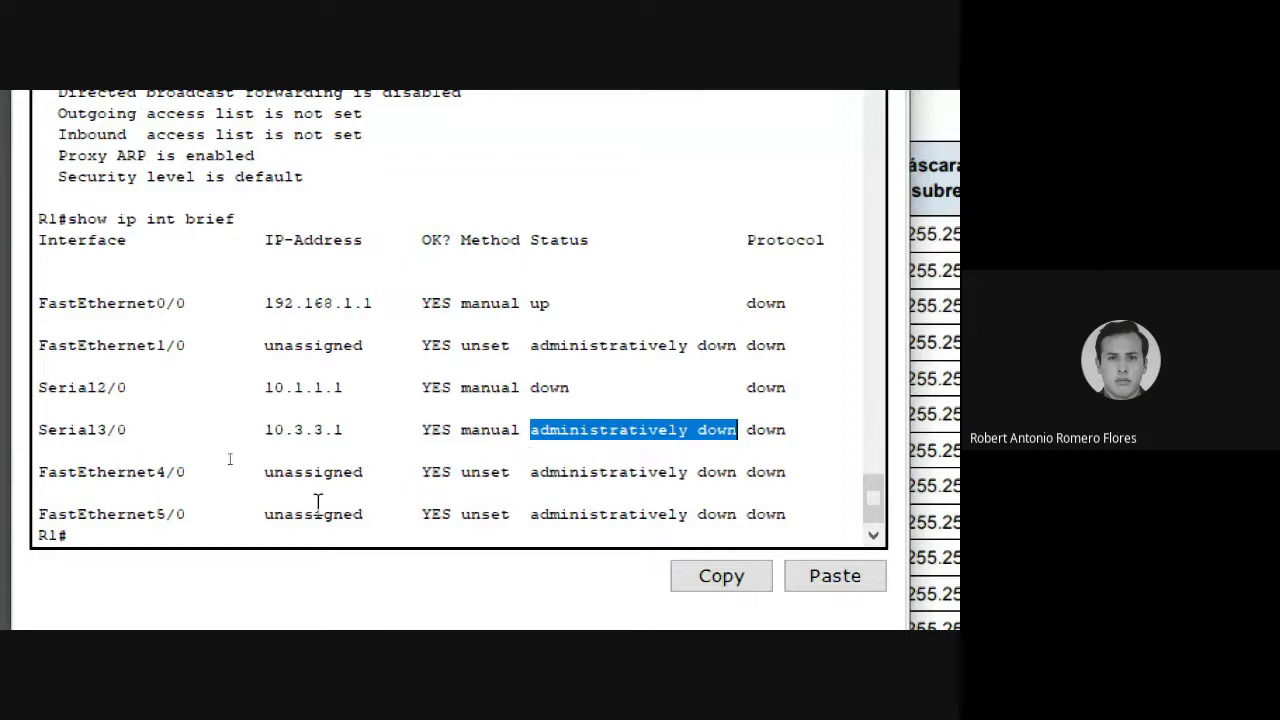
- Enter global configuration mode on R1 and enable interface s3/0 with no shutdown
{"action": "left_click", "coordinate": [205, 537]}
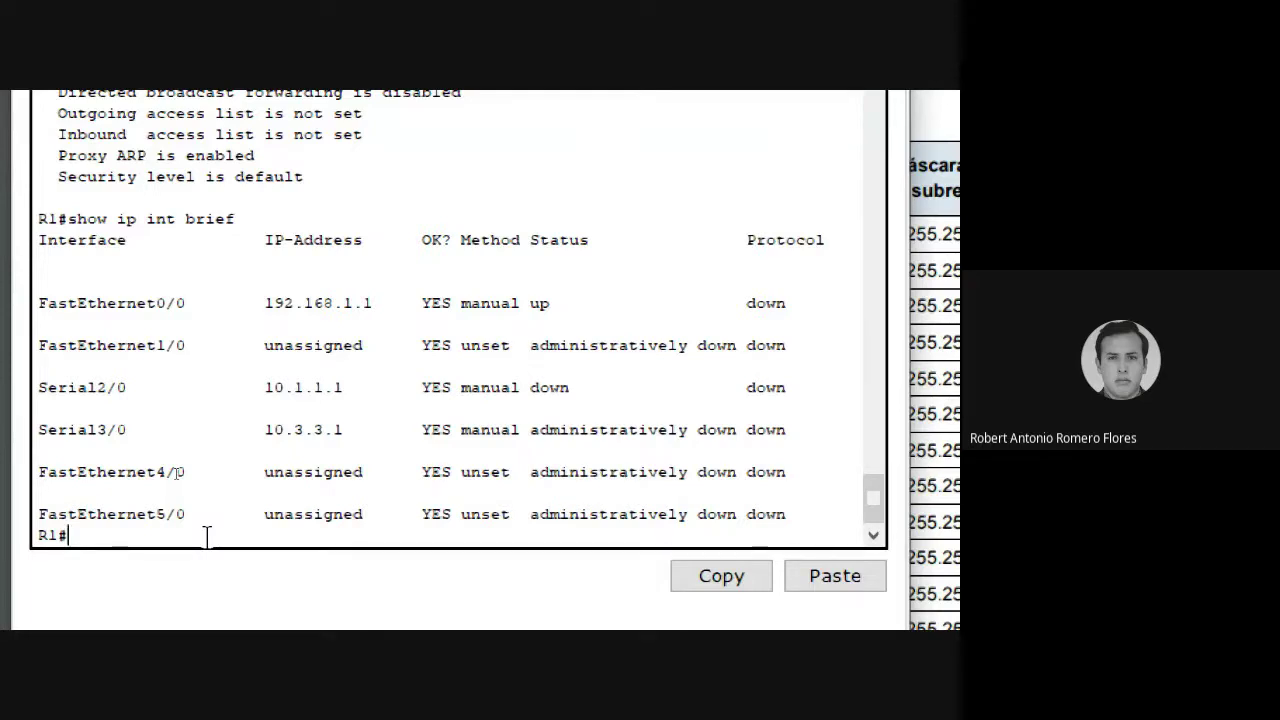
{"action": "type", "text": "config t"}
{"action": "key", "text": "Return"}
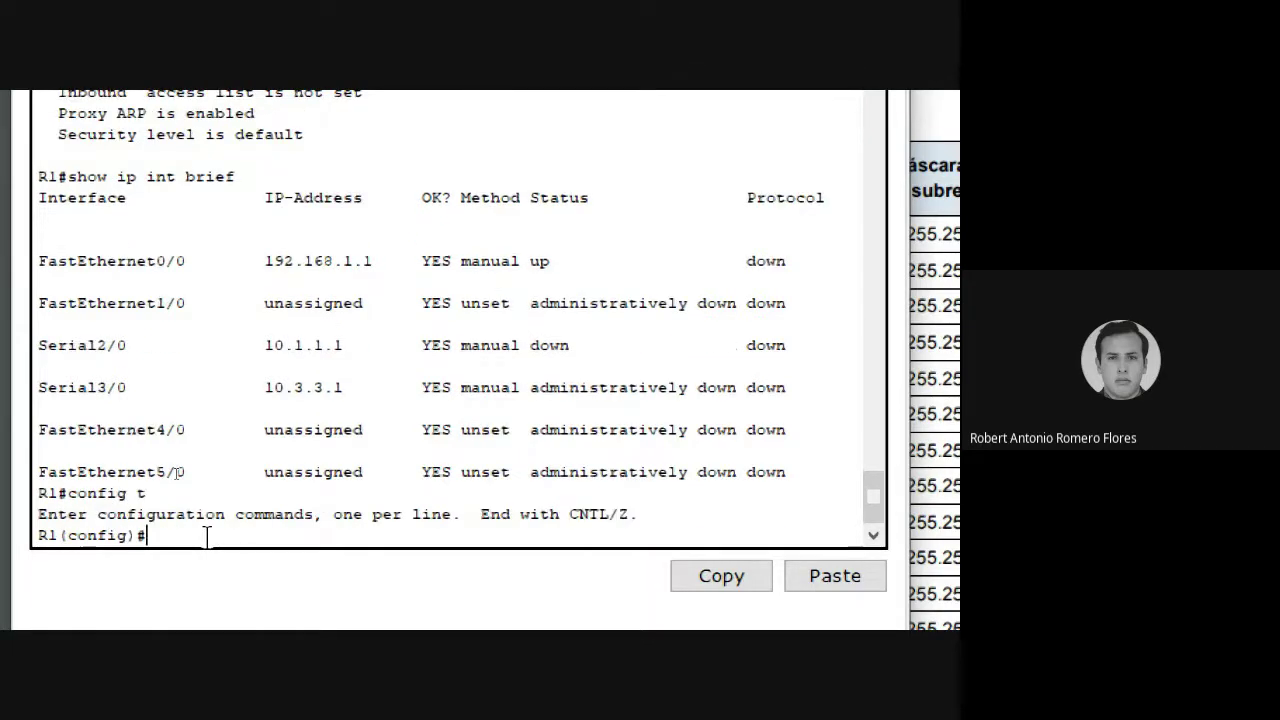
{"action": "type", "text": "int s3/0"}
{"action": "key", "text": "Return"}
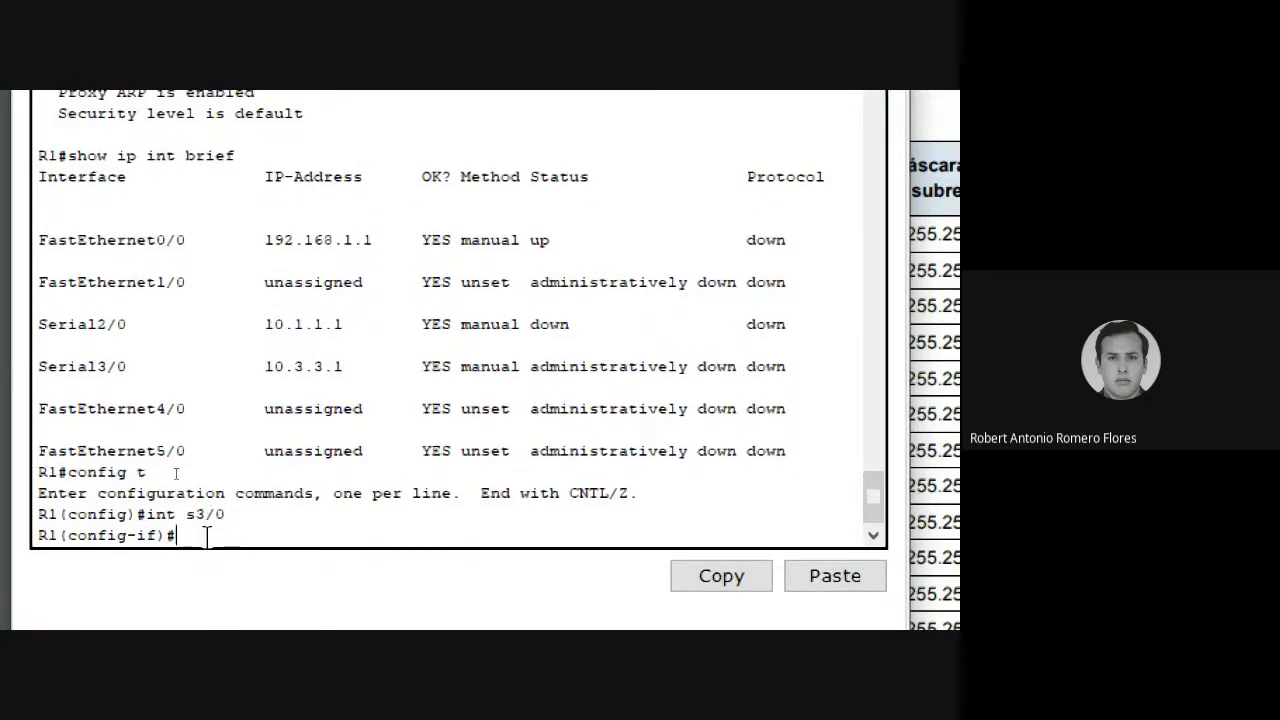
{"action": "type", "text": "no shutdown"}
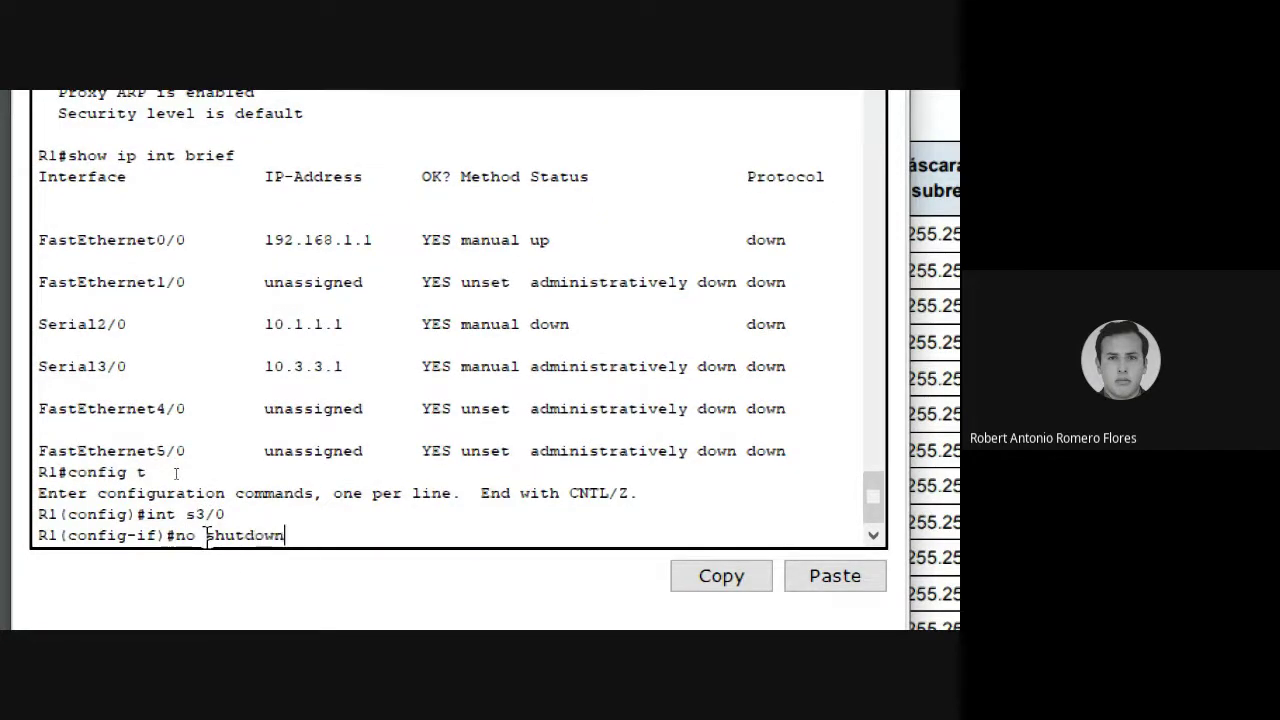
{"action": "key", "text": "Return"}
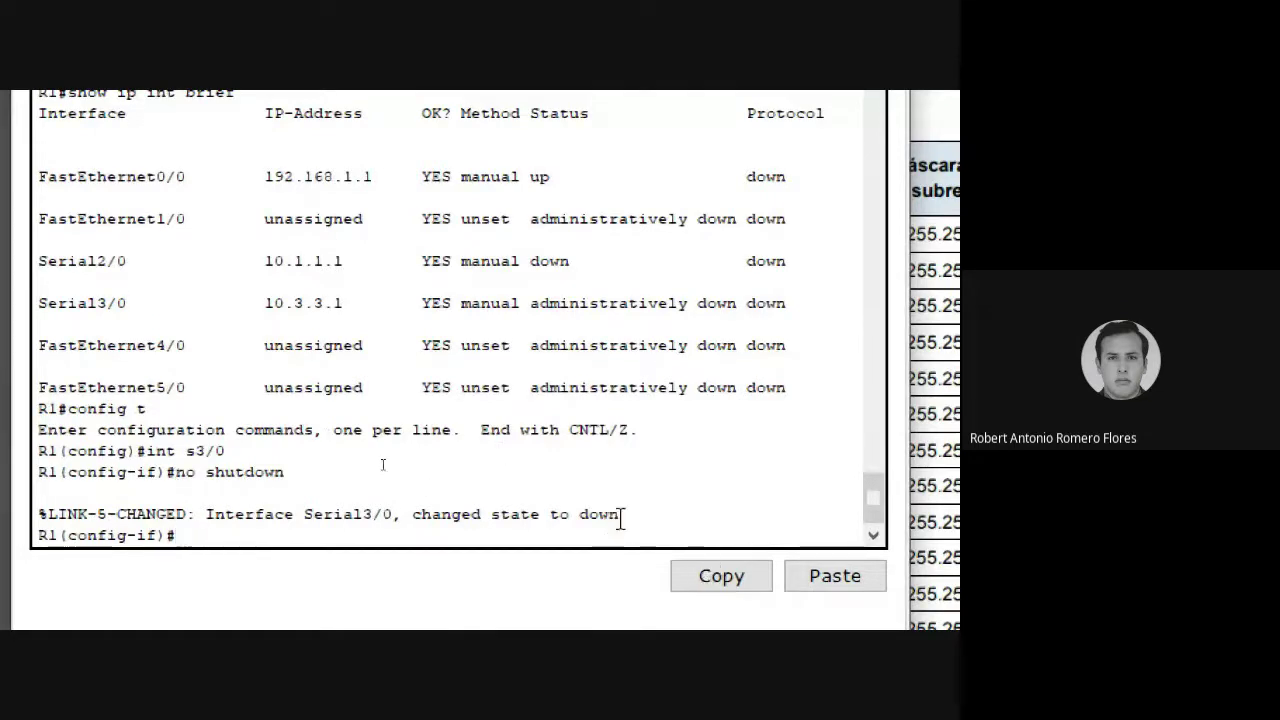
{"action": "left_click_drag", "start_coordinate": [620, 517], "coordinate": [104, 515]}
{"action": "left_click", "coordinate": [276, 537]}
- Leave configuration mode on R1 with end and check the interfaces again with show ip int brief
{"action": "type", "text": "end"}
{"action": "key", "text": "Return"}
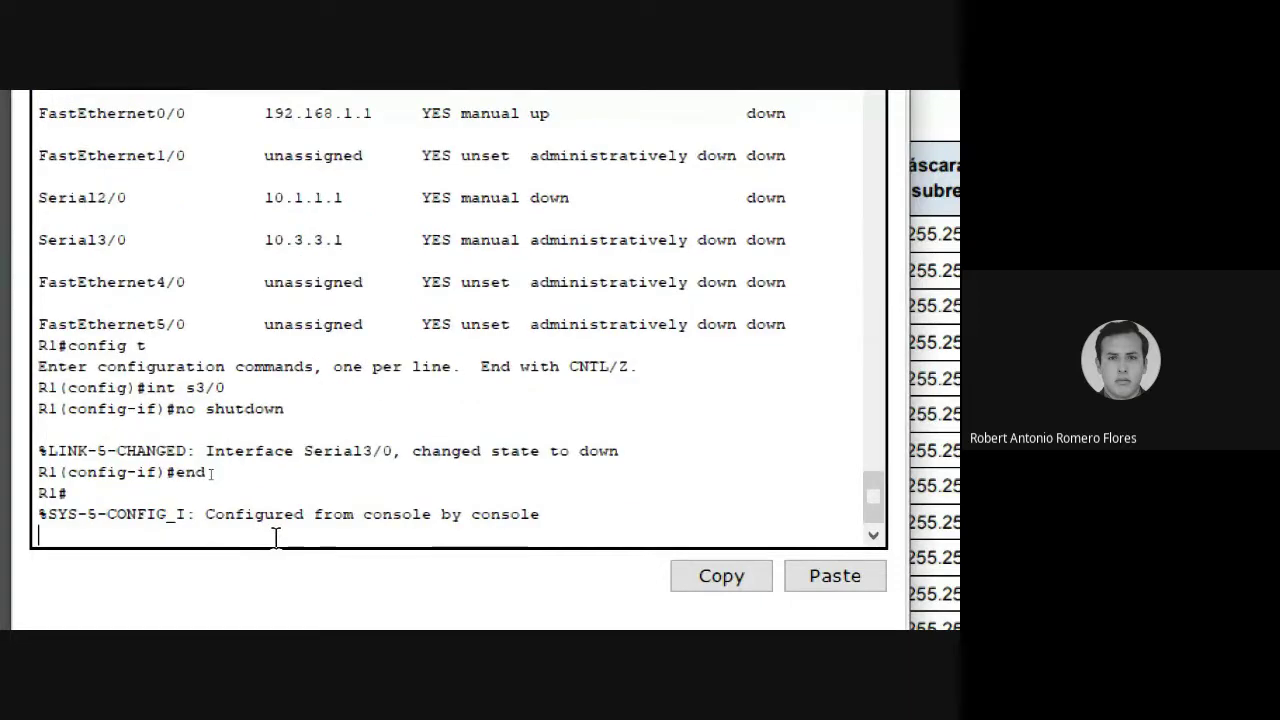
{"action": "key", "text": "Return"}
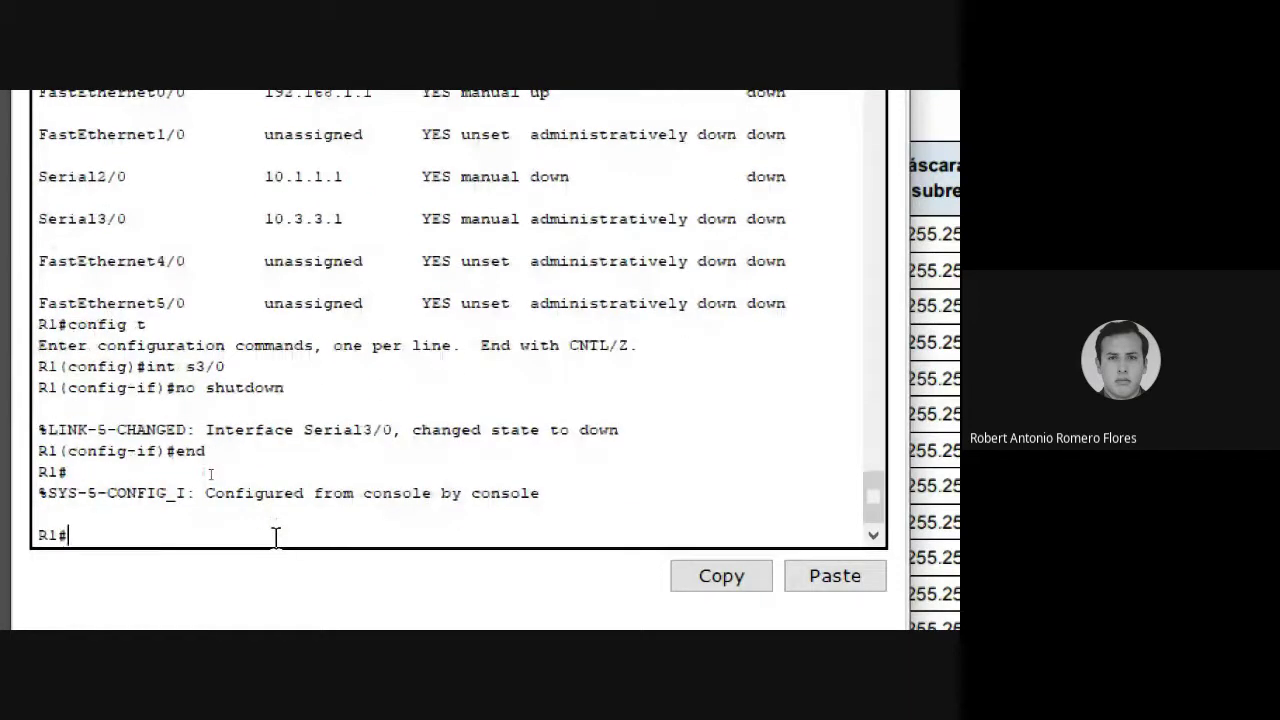
{"action": "key", "text": "Up"}
{"action": "key", "text": "Up"}
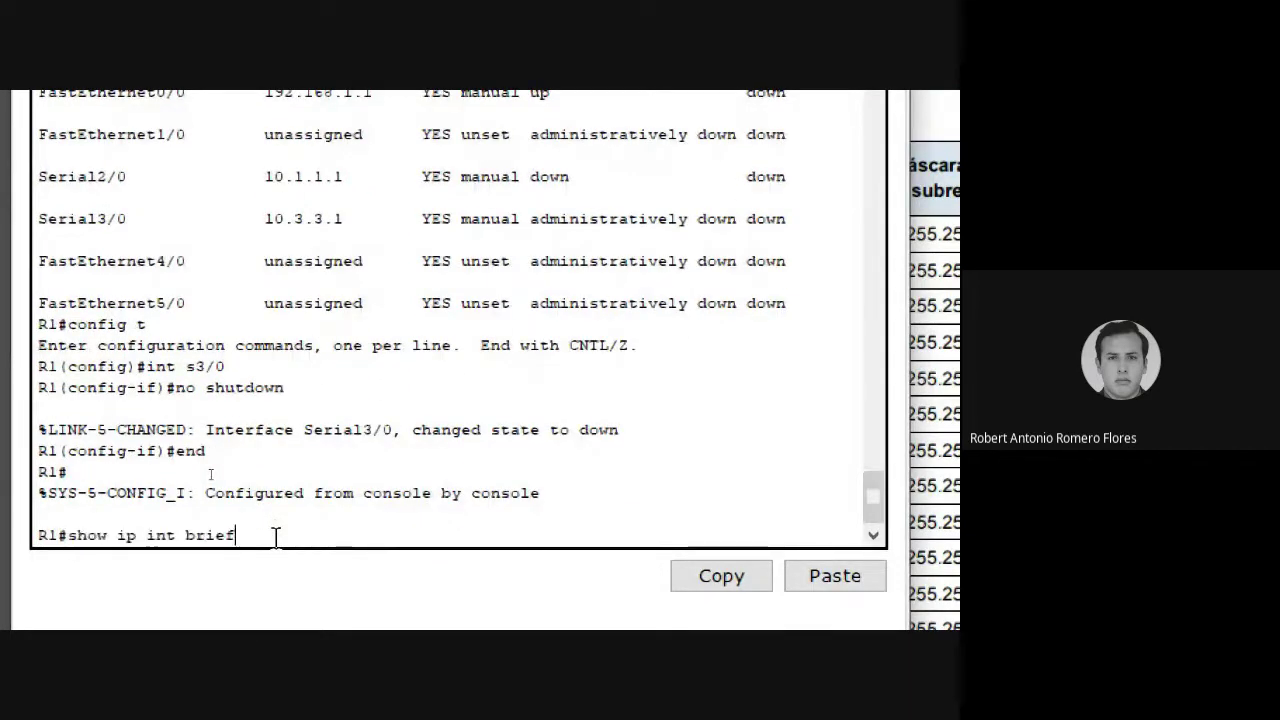
{"action": "key", "text": "Return"}
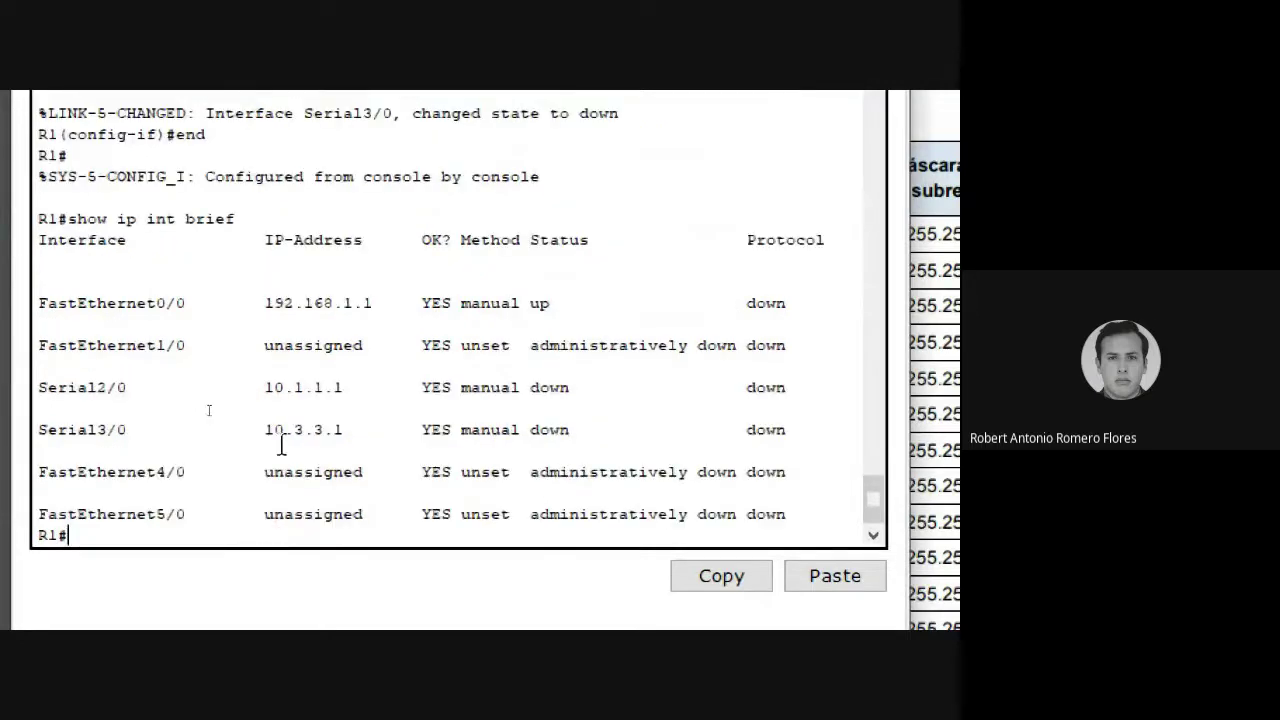
{"action": "left_click", "coordinate": [268, 219]}
{"action": "left_click_drag", "start_coordinate": [268, 219], "coordinate": [67, 219]}
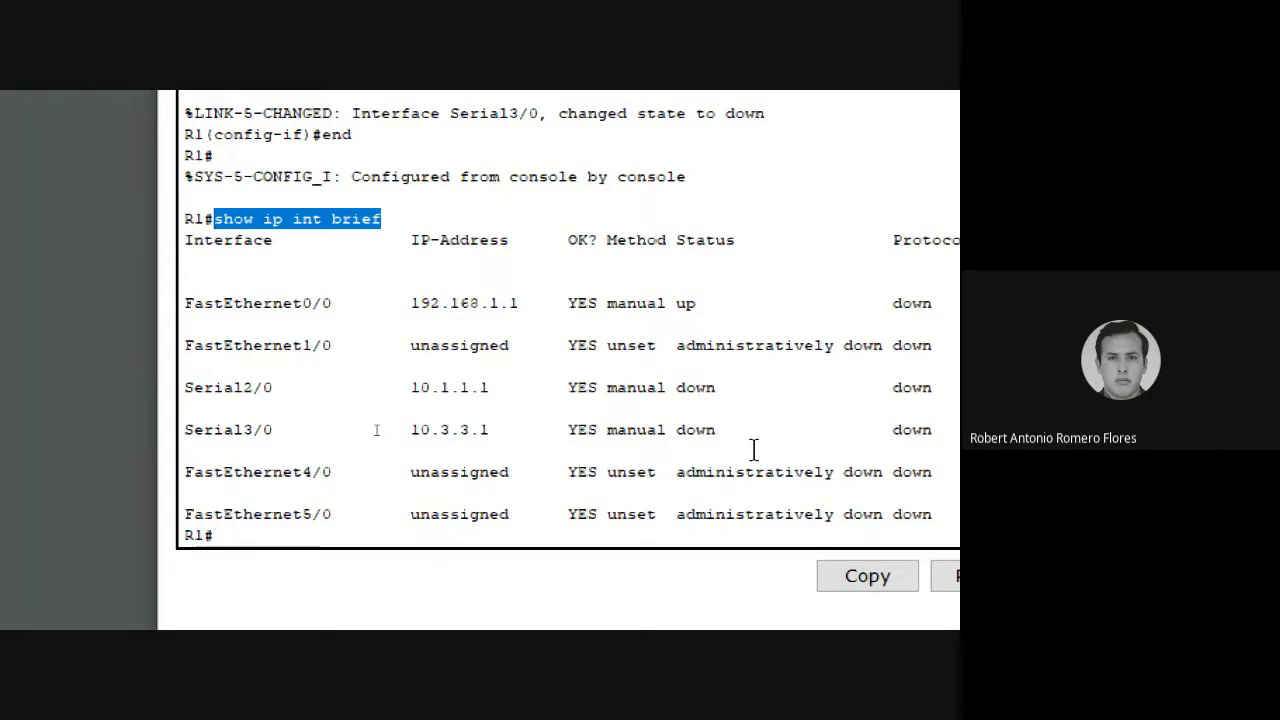
- Save R1's running configuration with the wr command
{"action": "left_click", "coordinate": [371, 514]}
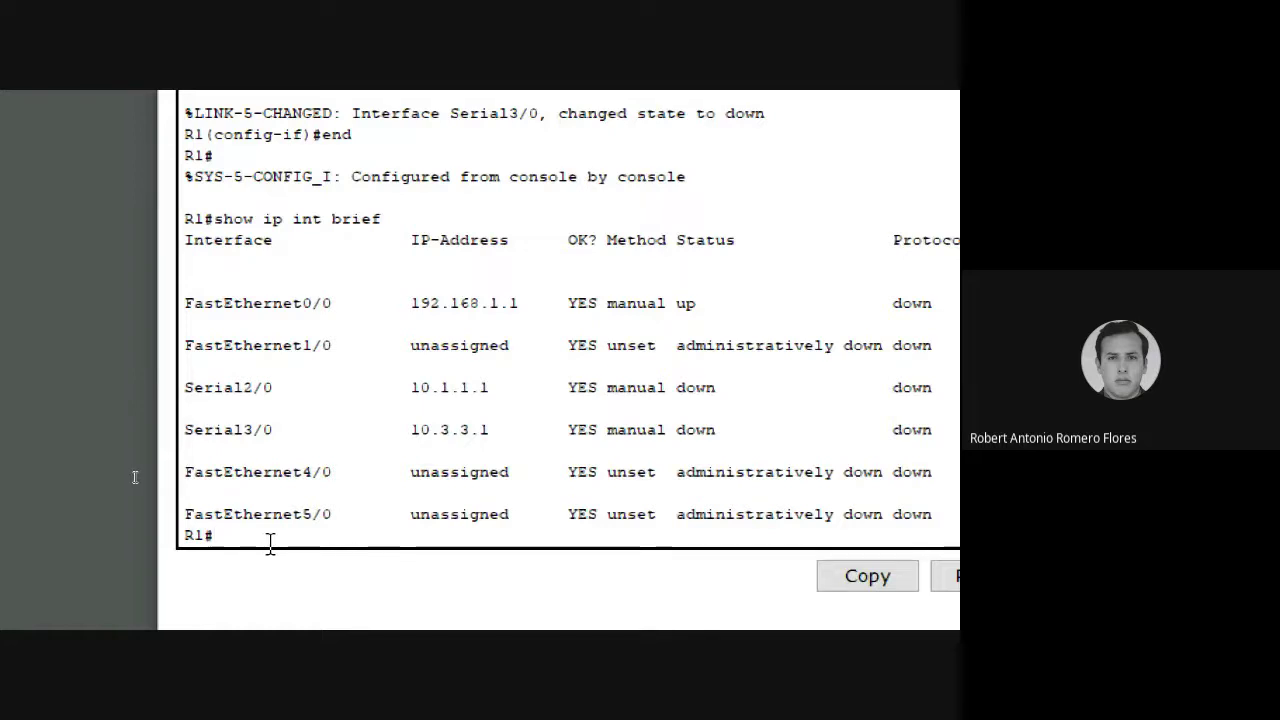
{"action": "type", "text": "wr"}
{"action": "key", "text": "Return"}
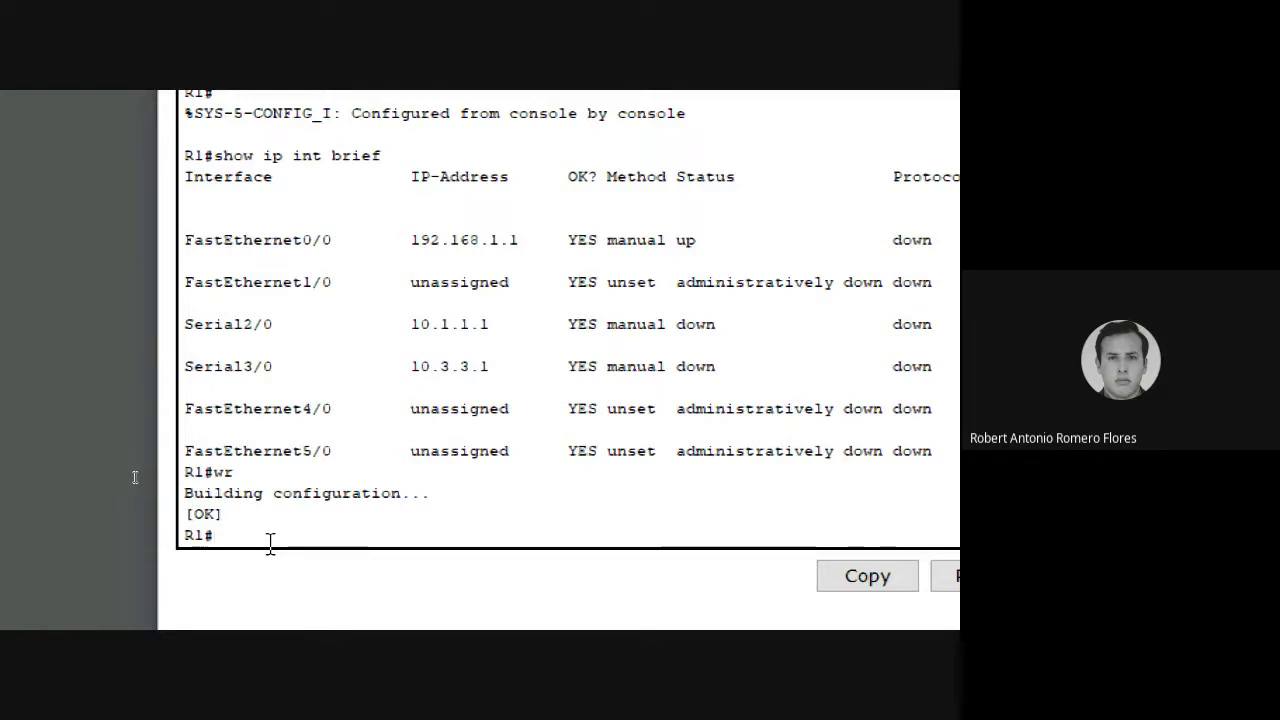
- Try to disable DNS lookup on R1 from privileged EXEC mode with no ip domain lookup
{"action": "type", "text": "no ip do"}
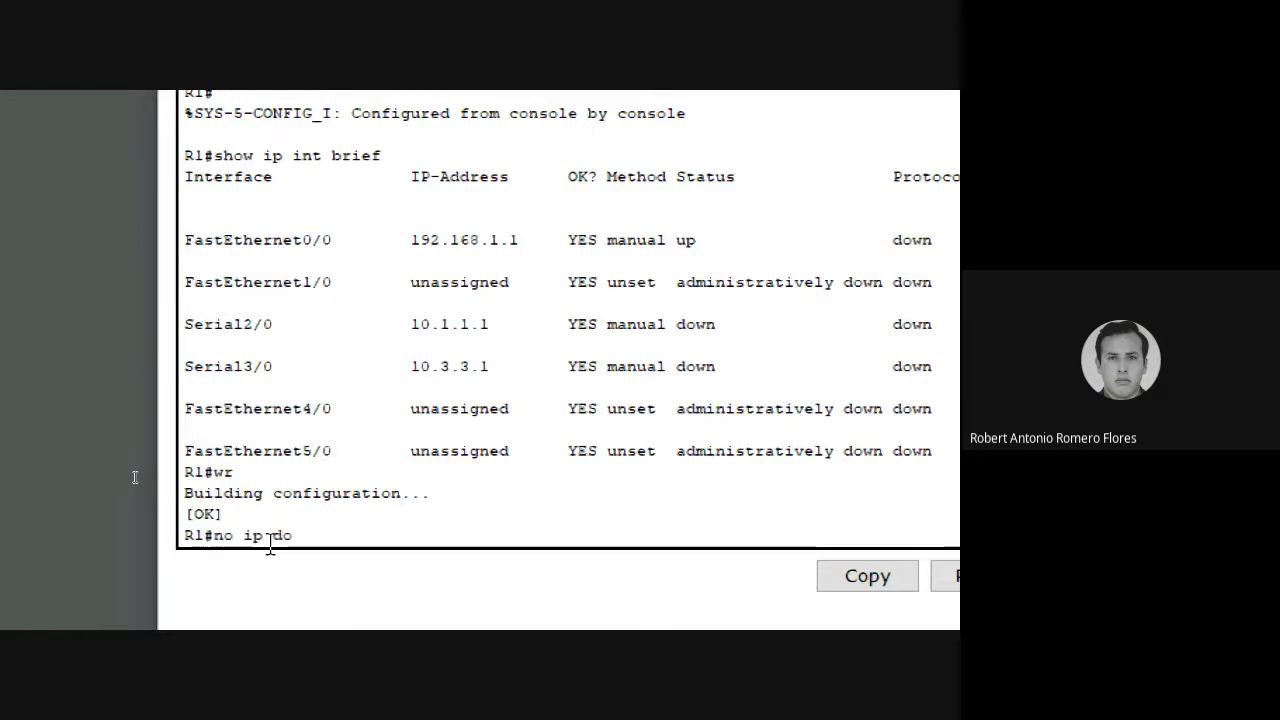
{"action": "type", "text": "main"}
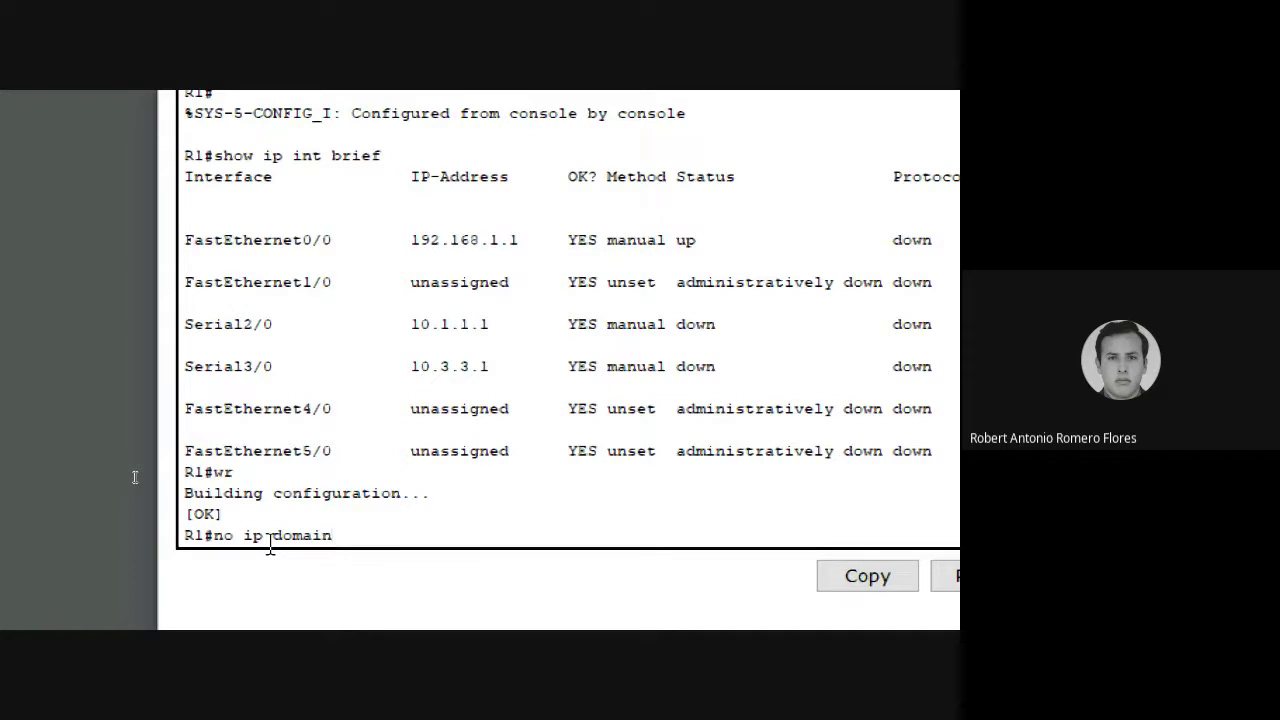
{"action": "type", "text": " loo"}
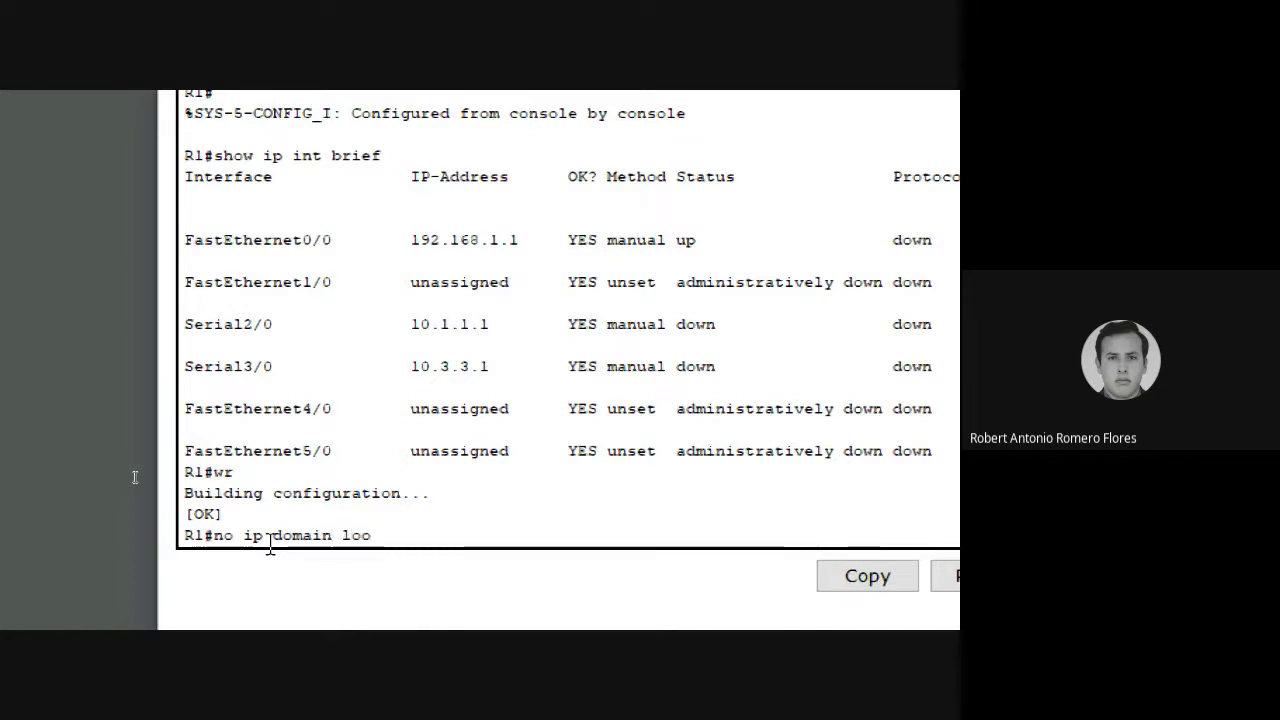
{"action": "type", "text": "ku"}
{"action": "key", "text": "BackSpace"}
{"action": "type", "text": "p"}
{"action": "key", "text": "Return"}
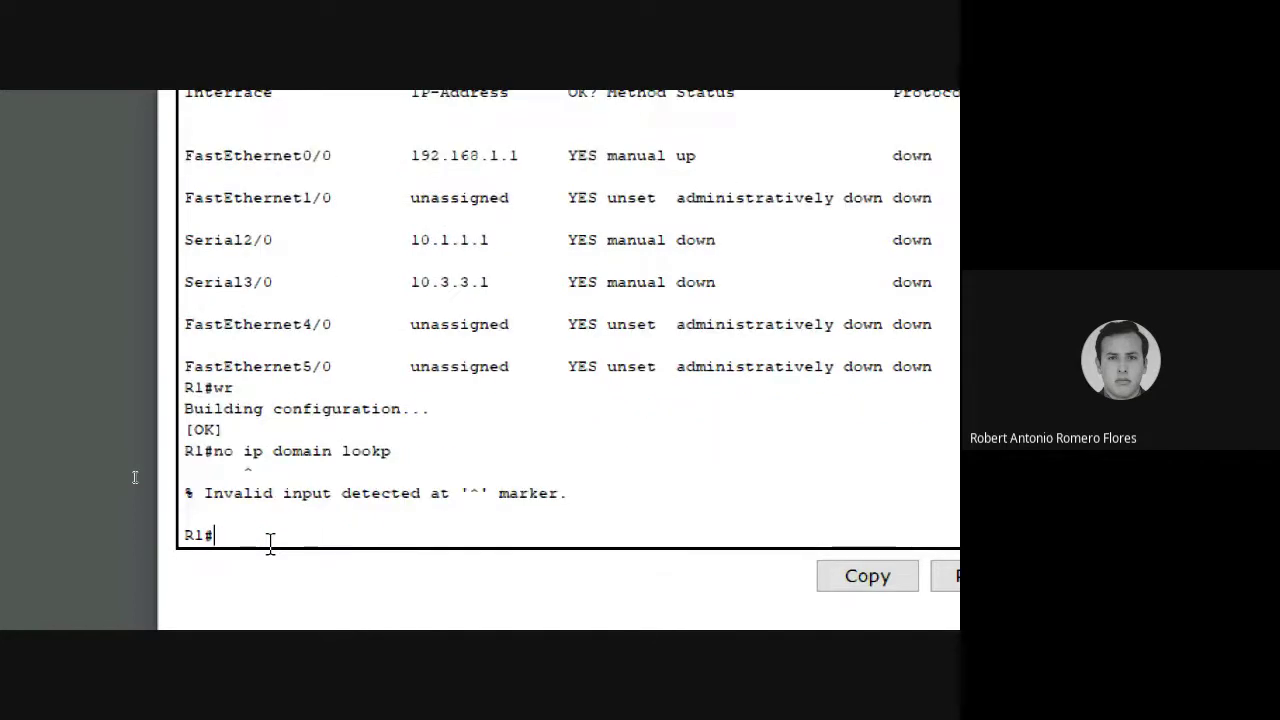
{"action": "key", "text": "Up"}
{"action": "key", "text": "BackSpace"}
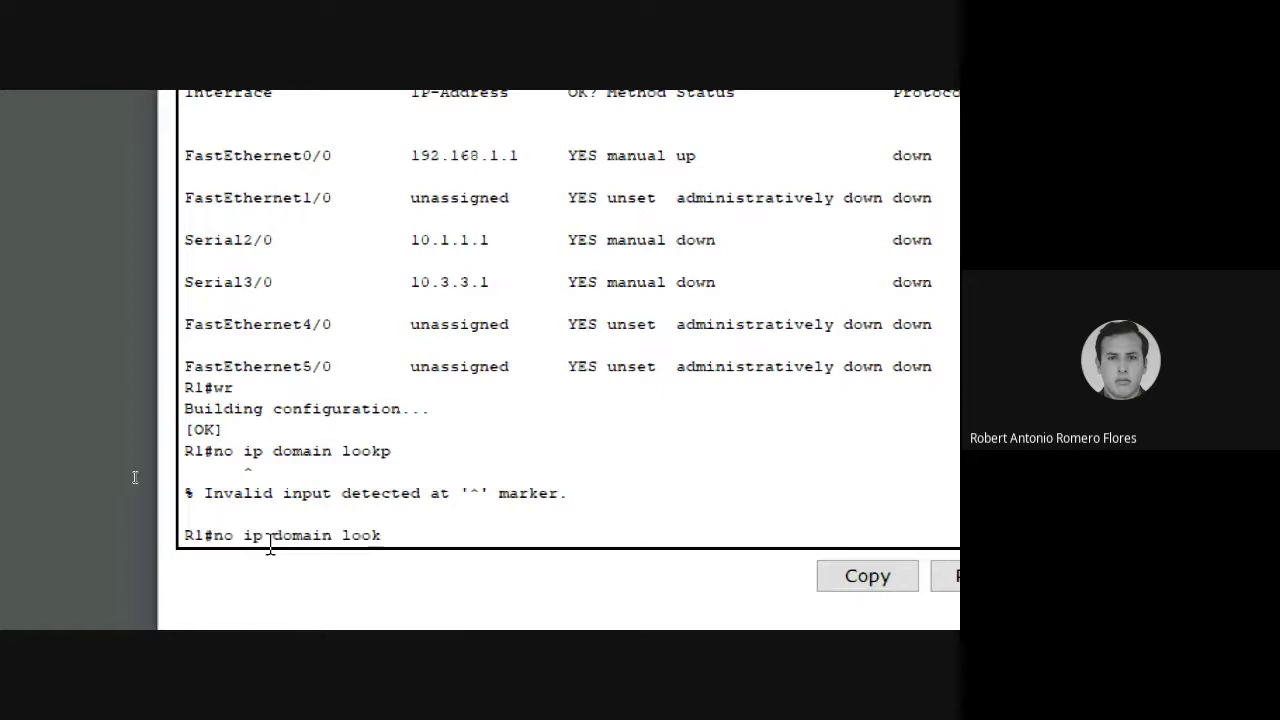
{"action": "type", "text": "up"}
{"action": "key", "text": "Return"}
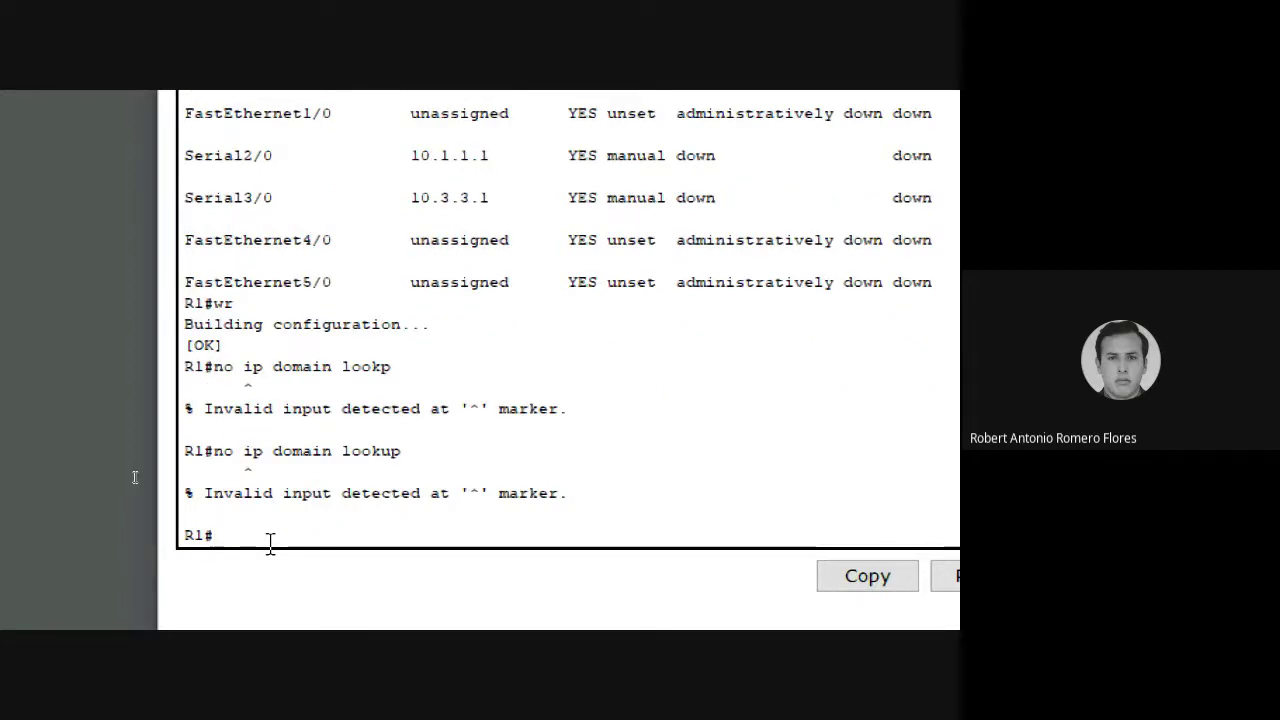
- Enter global configuration mode on R1 and disable DNS lookup with no ip domain lookup
{"action": "type", "text": "config t"}
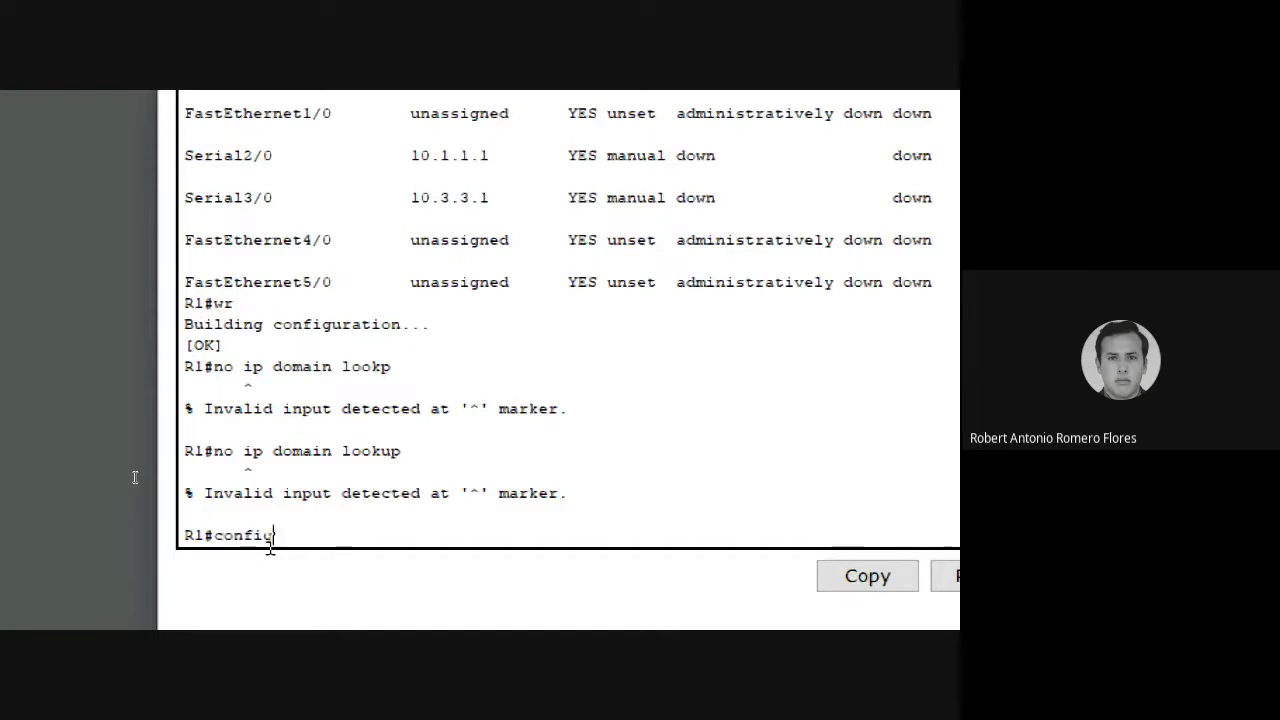
{"action": "key", "text": "Return"}
{"action": "type", "text": "no i"}
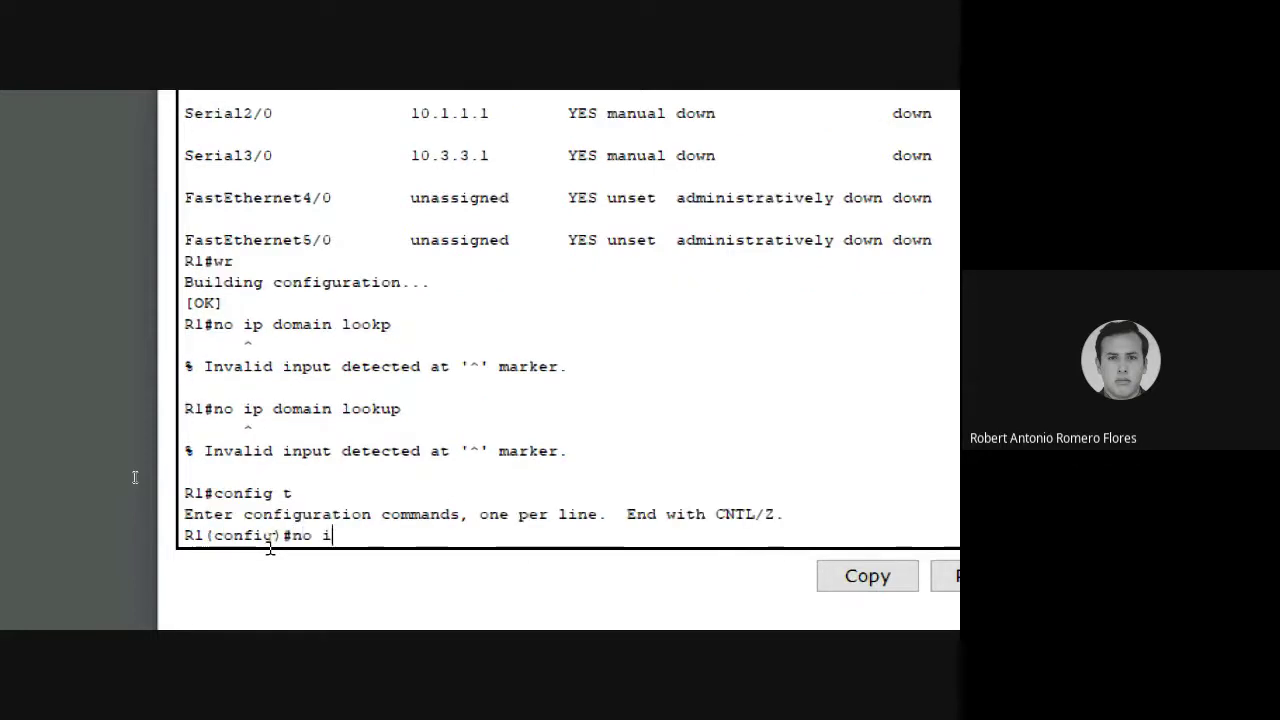
{"action": "type", "text": "p domain"}
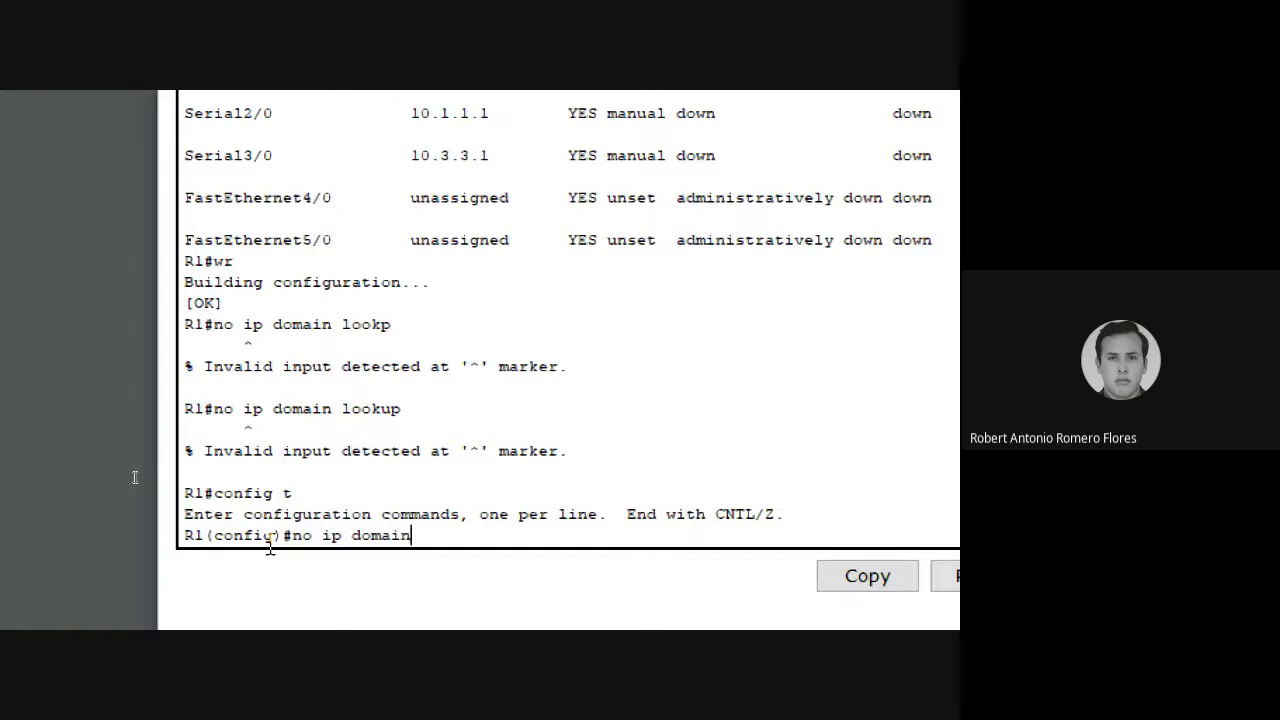
{"action": "type", "text": " lookup"}
{"action": "key", "text": "Return"}
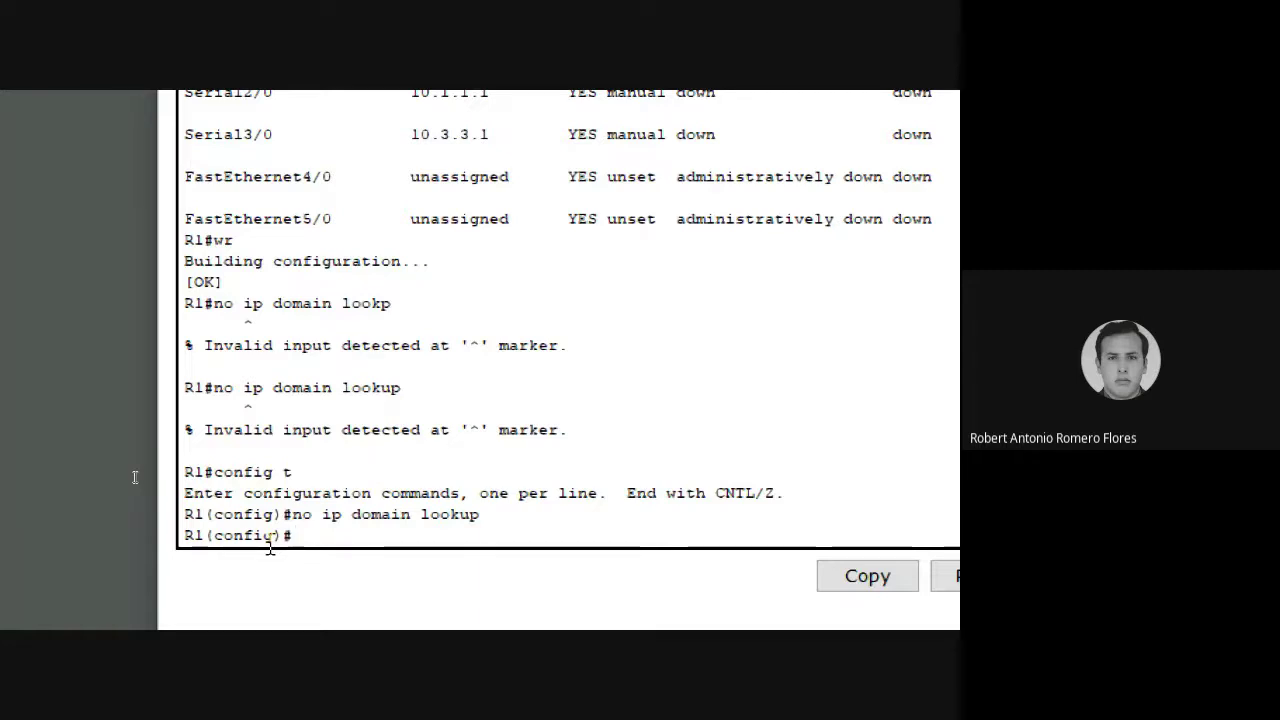
- Try to list the options of loggin synchrounous in R1's global configuration mode, and clear the leftover command
{"action": "type", "text": "ggin "}
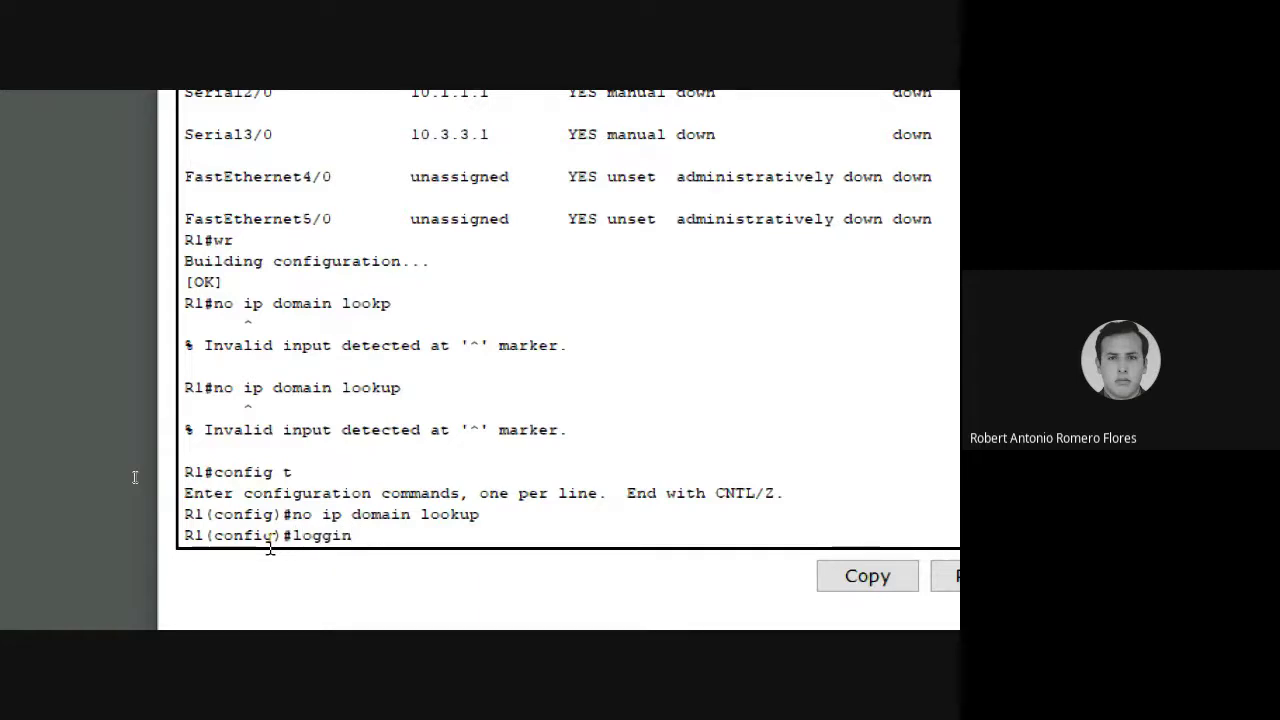
{"action": "type", "text": "synchrouno"}
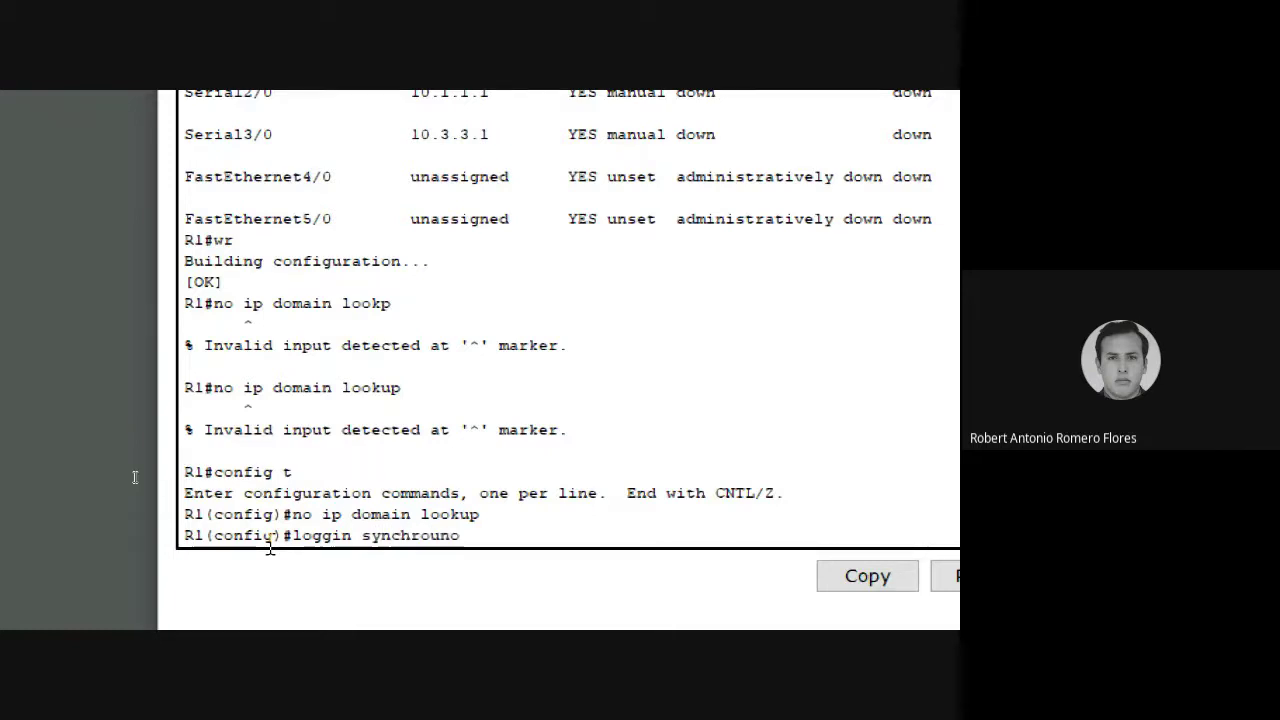
{"action": "type", "text": "us ?"}
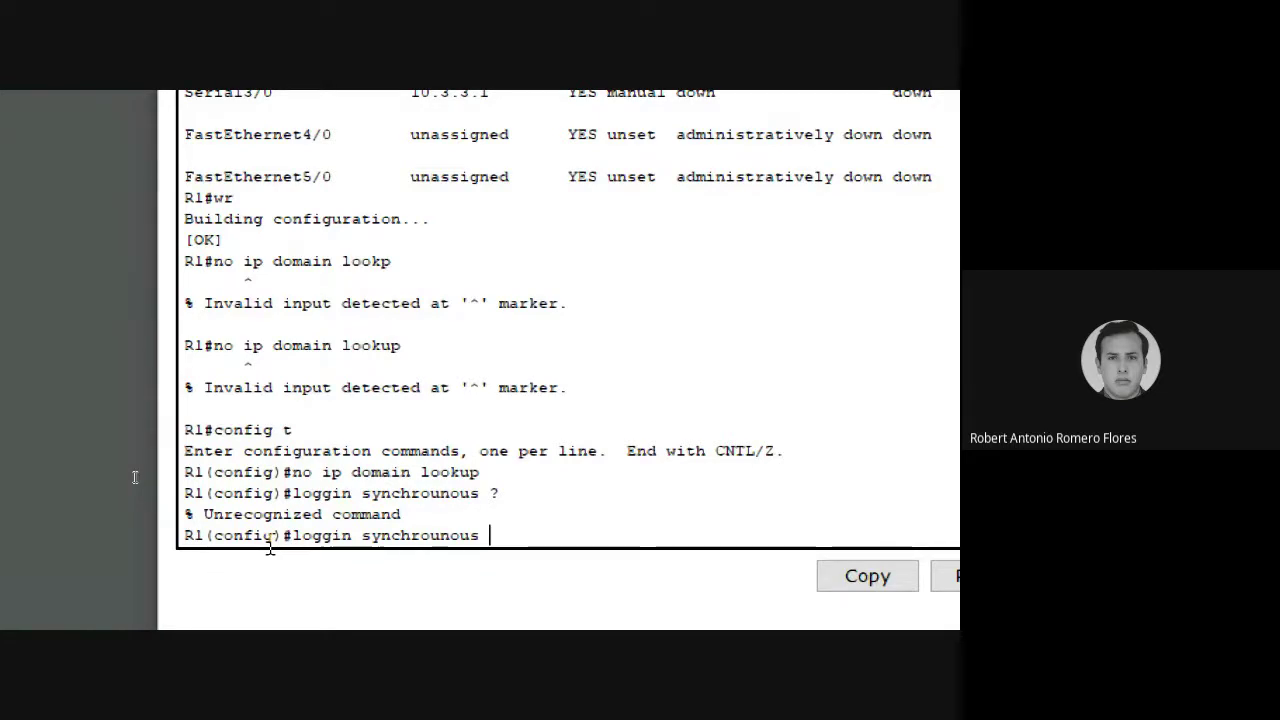
{"action": "key", "text": "BackSpace"}
{"action": "key", "text": "BackSpace"}
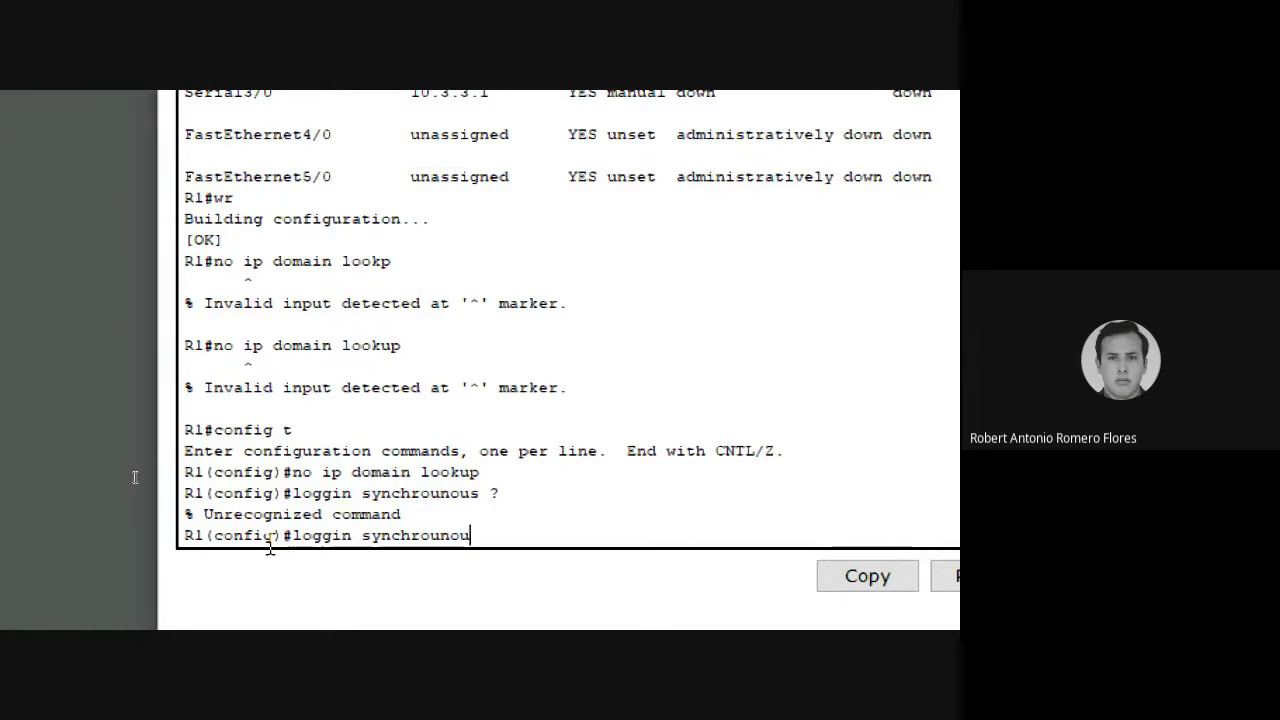
{"action": "key", "text": "BackSpace"}
{"action": "key", "text": "BackSpace"}
{"action": "key", "text": "BackSpace"}
{"action": "key", "text": "BackSpace"}
{"action": "key", "text": "BackSpace"}
{"action": "key", "text": "BackSpace"}
{"action": "key", "text": "BackSpace"}
{"action": "key", "text": "BackSpace"}
{"action": "key", "text": "BackSpace"}
{"action": "key", "text": "BackSpace"}
{"action": "key", "text": "BackSpace"}
{"action": "key", "text": "BackSpace"}
{"action": "key", "text": "BackSpace"}
{"action": "key", "text": "BackSpace"}
{"action": "key", "text": "BackSpace"}
{"action": "key", "text": "BackSpace"}
{"action": "key", "text": "BackSpace"}
{"action": "key", "text": "BackSpace"}
- Leave configuration mode on R1 with end and try to list the options of loggin in privileged EXEC mode
{"action": "type", "text": "end"}
{"action": "key", "text": "Return"}
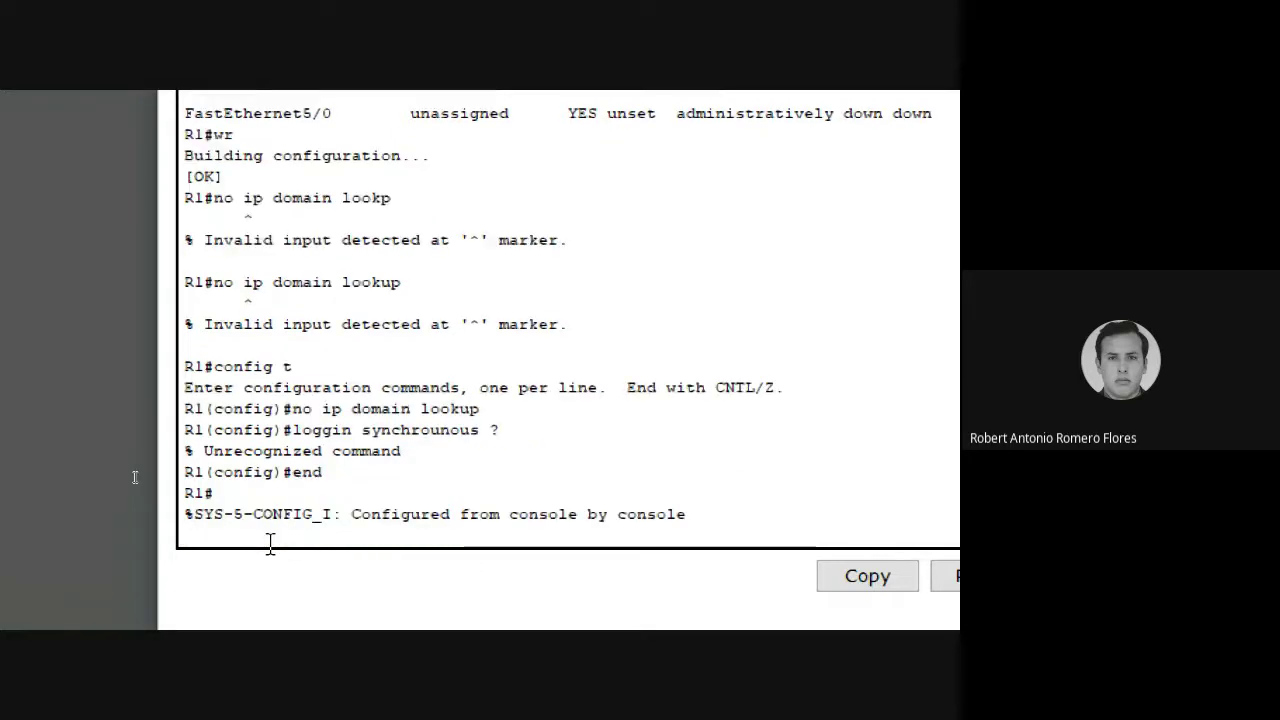
{"action": "key", "text": "Return"}
{"action": "type", "text": "loggin"}
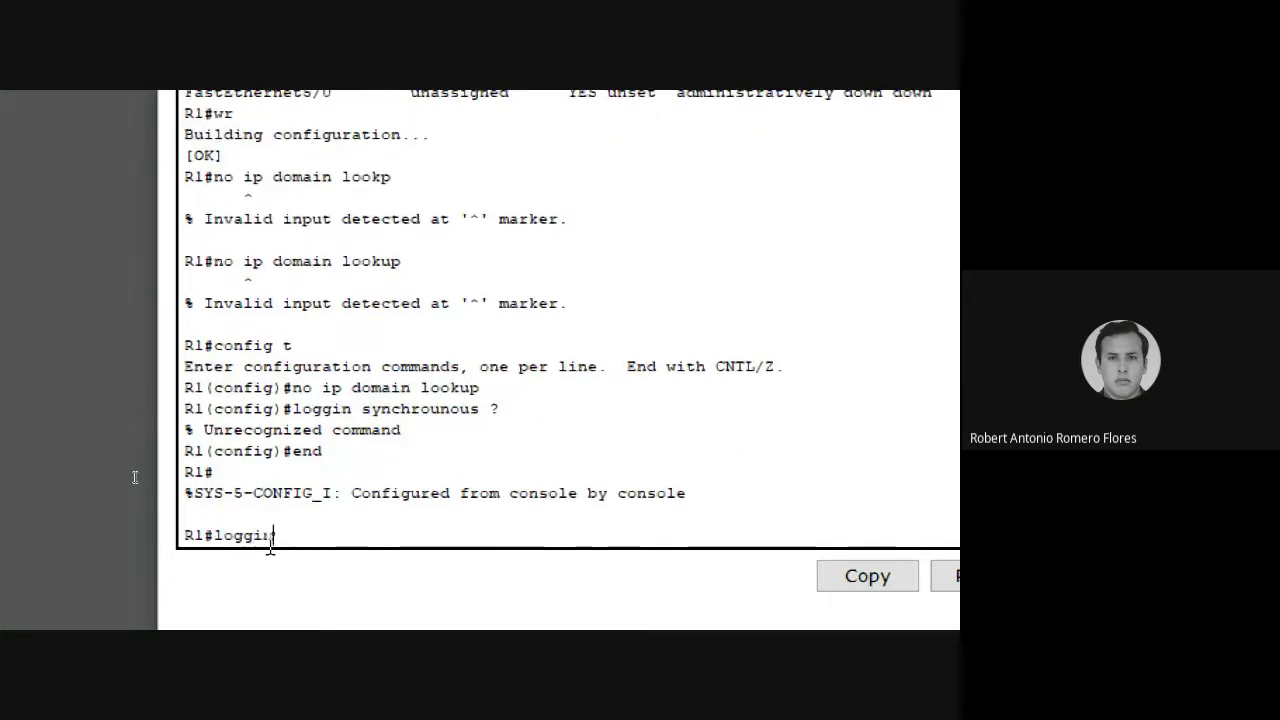
{"action": "type", "text": " ?"}
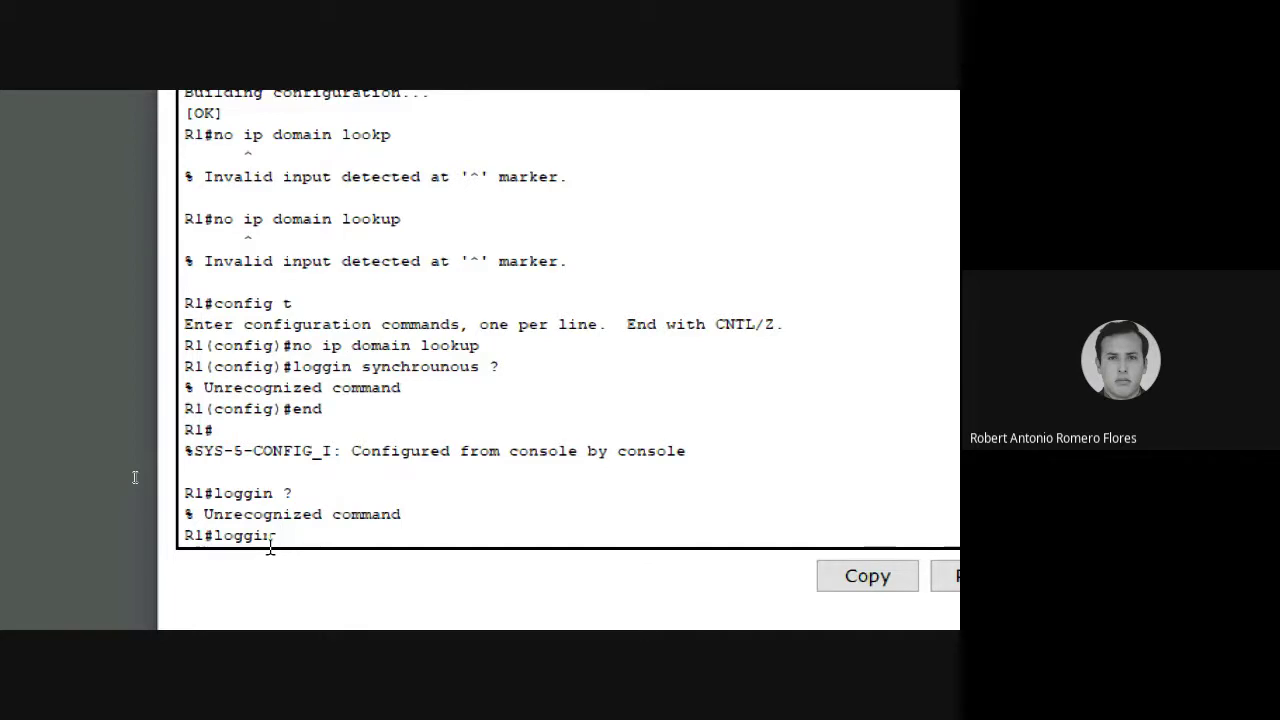
{"action": "key", "text": "BackSpace"}
{"action": "key", "text": "BackSpace"}
{"action": "key", "text": "BackSpace"}
{"action": "key", "text": "BackSpace"}
{"action": "key", "text": "BackSpace"}
{"action": "key", "text": "BackSpace"}
{"action": "key", "text": "BackSpace"}
- Enter global configuration mode on R1 and set the message-of-the-day banner with banner motd #Hola mundo R1#
{"action": "type", "text": "config t"}
{"action": "key", "text": "Return"}
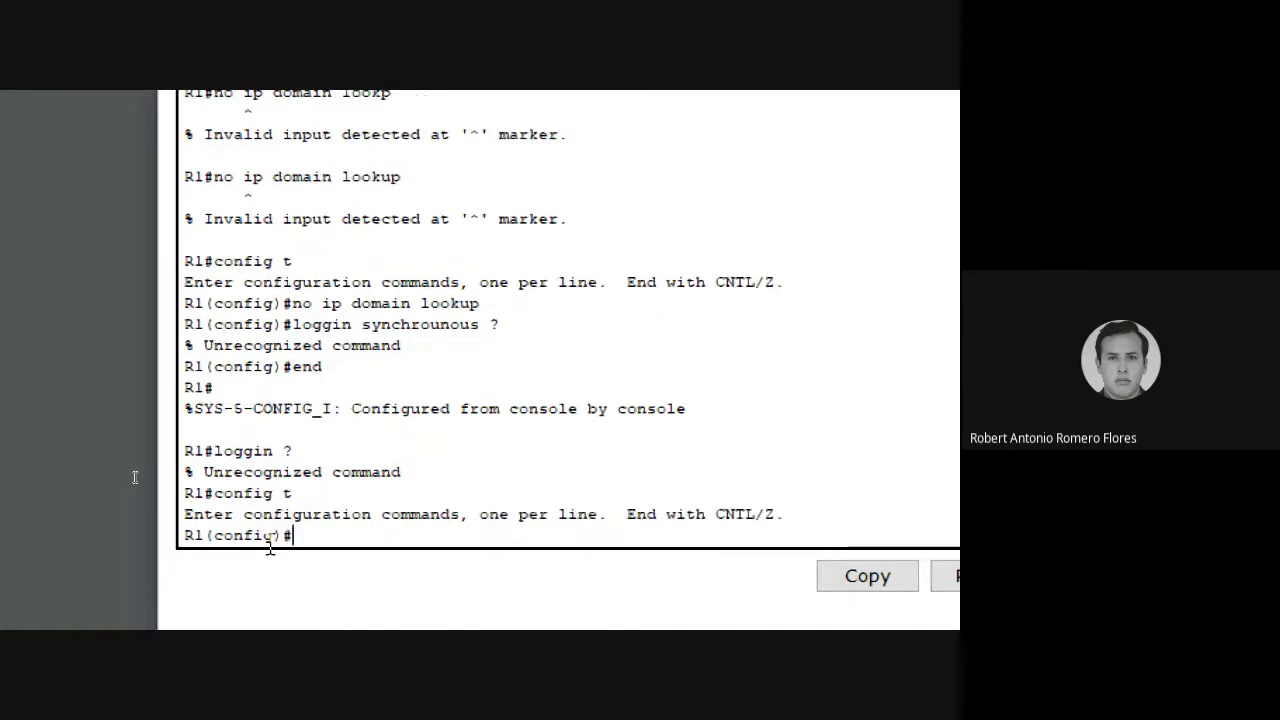
{"action": "type", "text": "banner motd "}
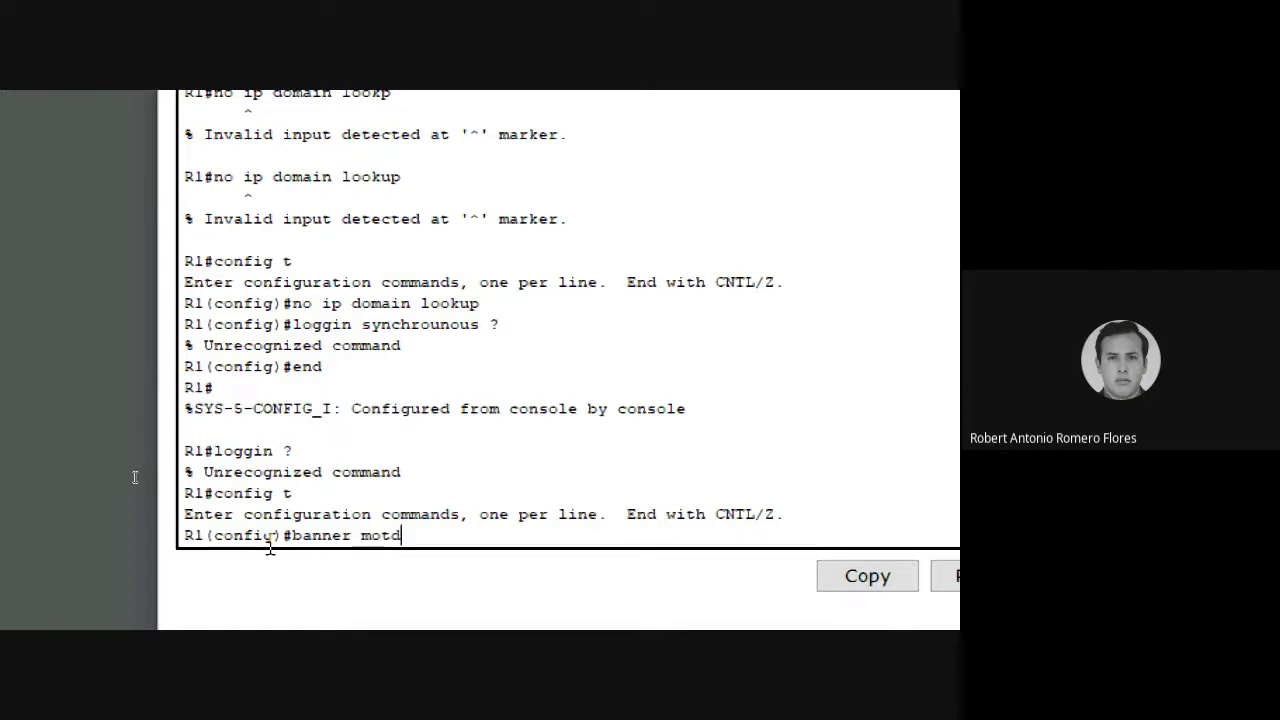
{"action": "type", "text": "3"}
{"action": "key", "text": "BackSpace"}
{"action": "type", "text": "33"}
{"action": "key", "text": "BackSpace"}
{"action": "key", "text": "BackSpace"}
{"action": "type", "text": "##"}
{"action": "key", "text": "Left"}
{"action": "type", "text": "Hola "}
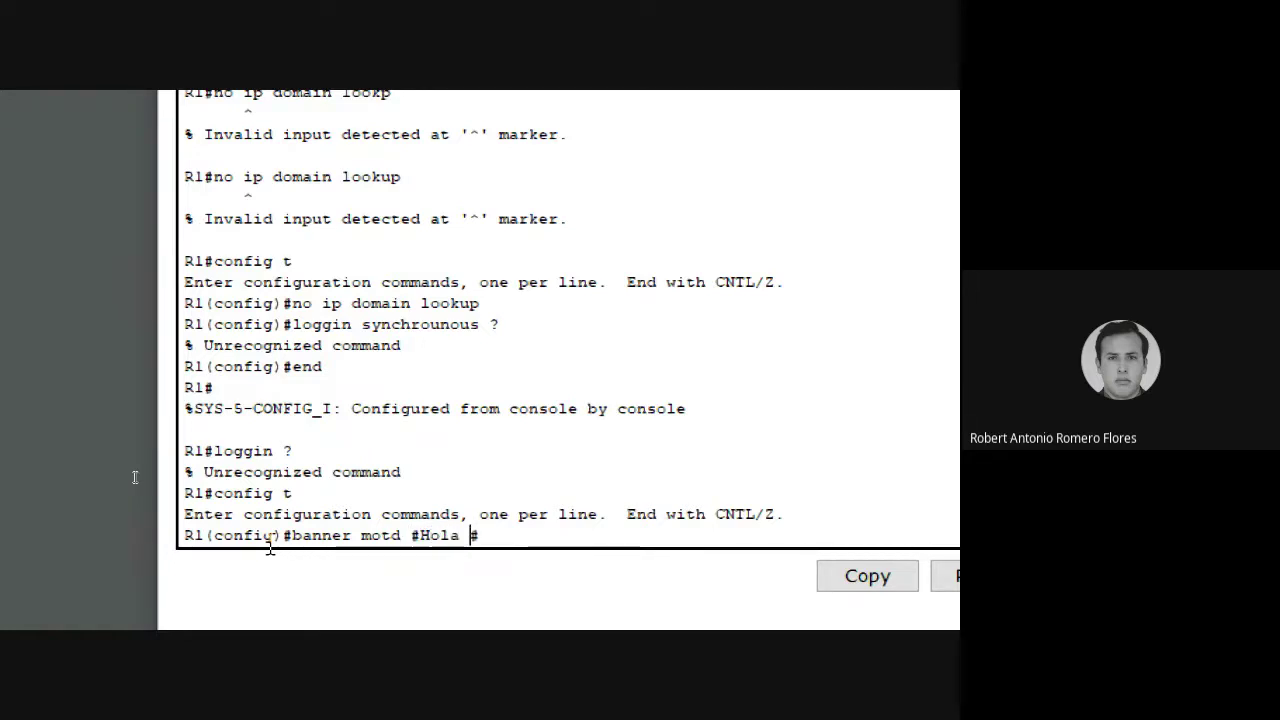
{"action": "type", "text": "mundo R"}
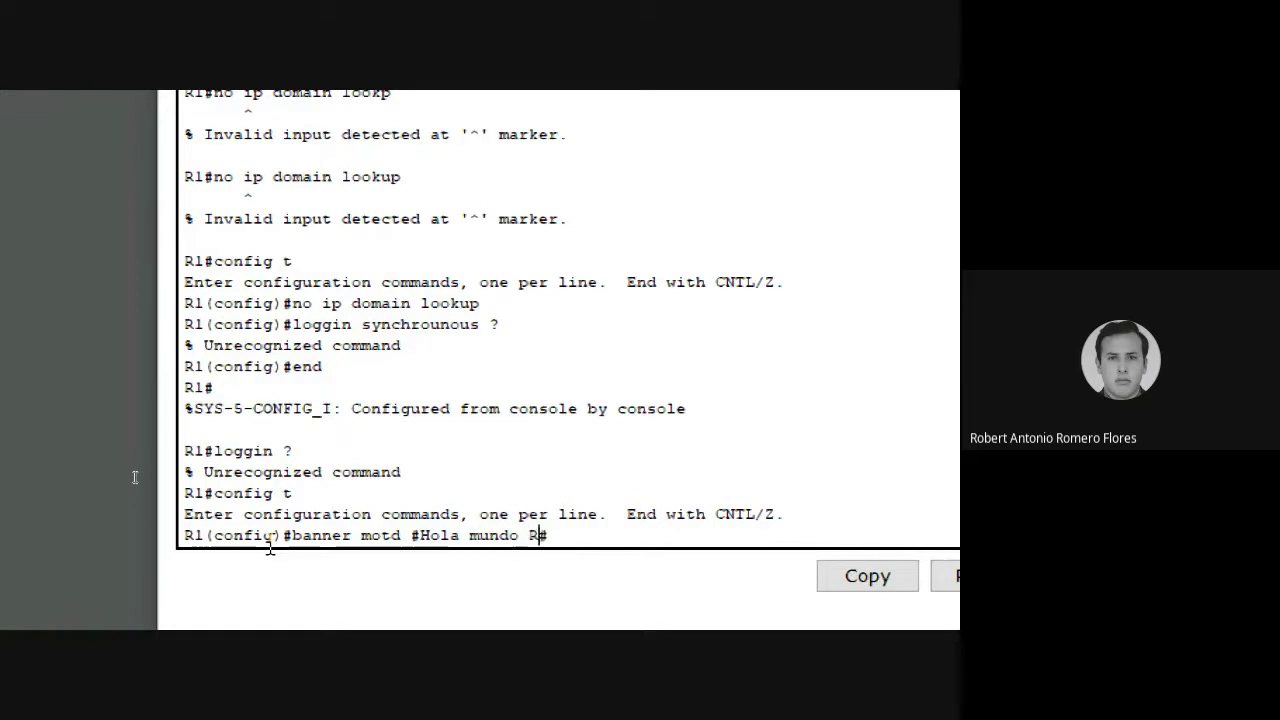
{"action": "type", "text": "1"}
{"action": "key", "text": "Return"}
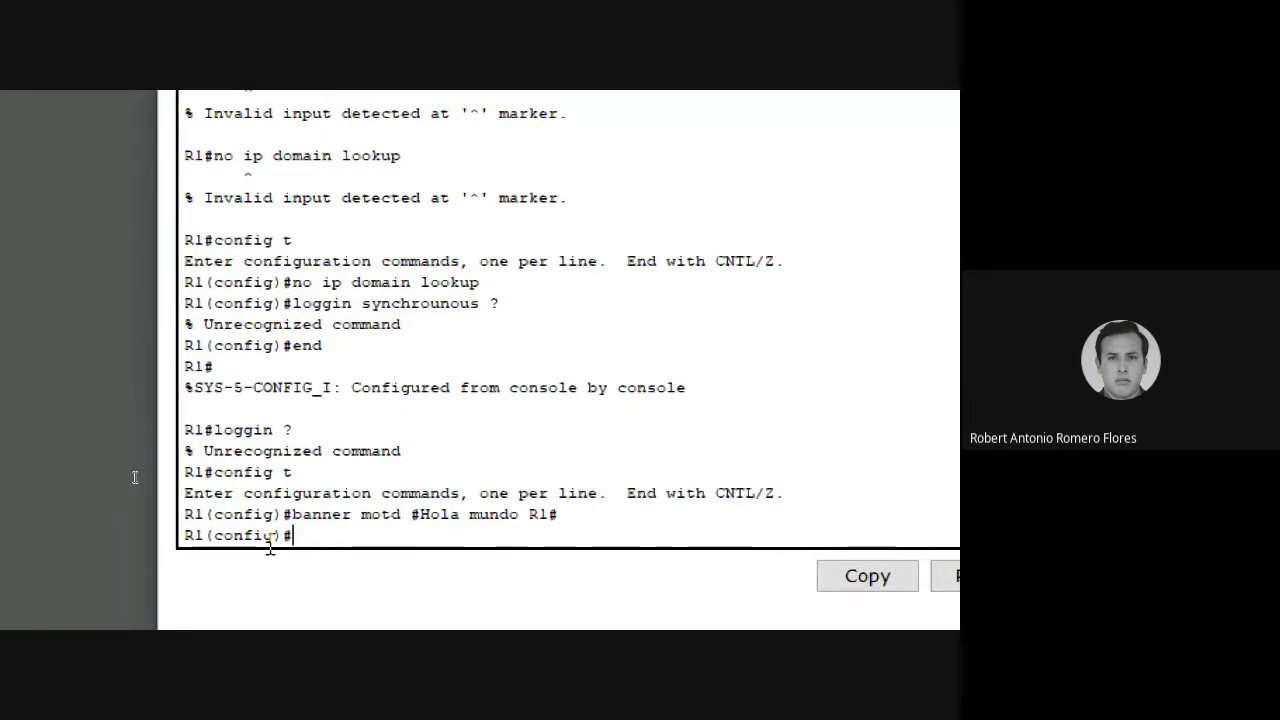
- Leave configuration mode on R1 with end and save the running configuration with wr
{"action": "type", "text": "wr"}
{"action": "key", "text": "Return"}
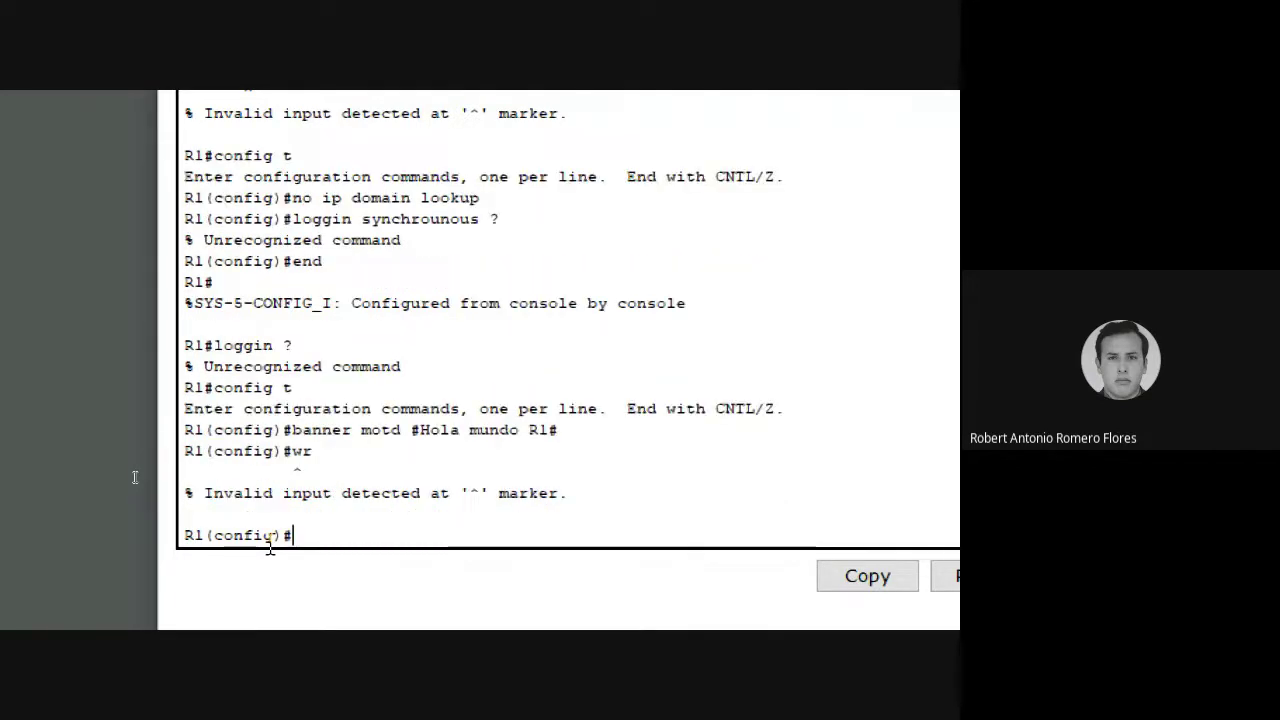
{"action": "type", "text": "end"}
{"action": "key", "text": "Return"}
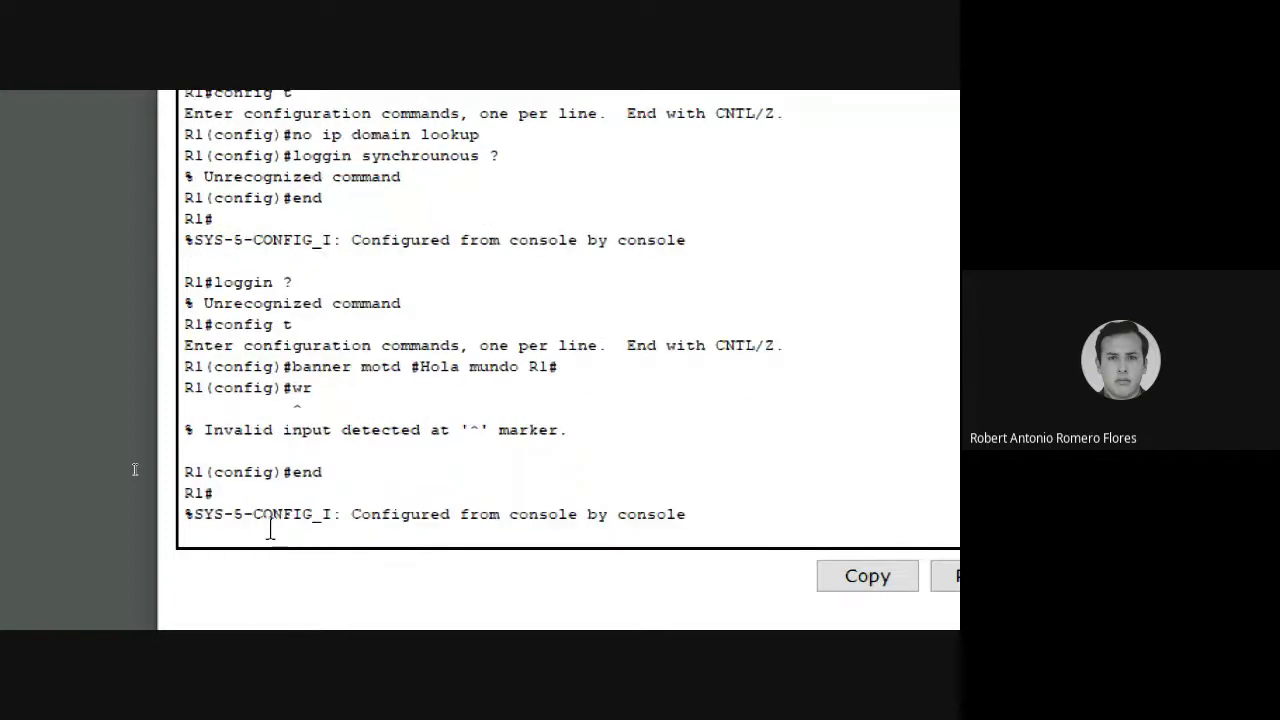
{"action": "key", "text": "Return"}
{"action": "type", "text": "wr"}
{"action": "key", "text": "Return"}
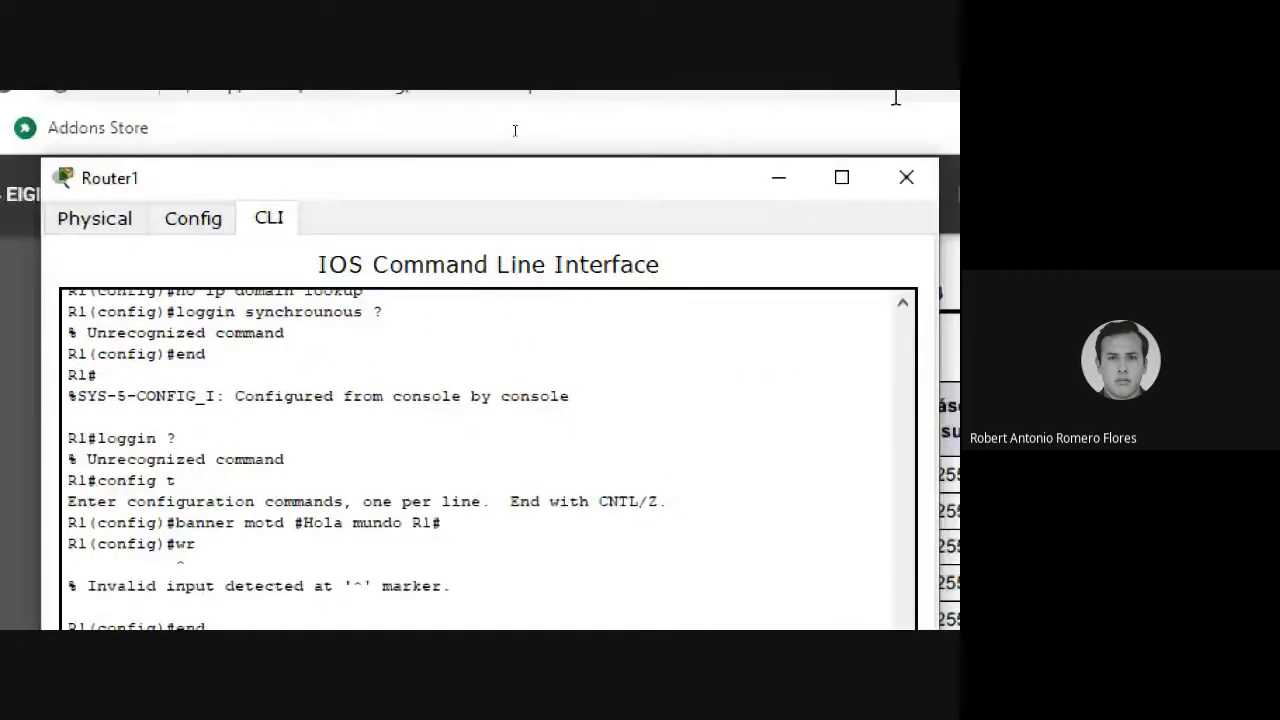
- Return to the topology and open the command line interface of Router0
{"action": "key", "text": "alt+Tab"}
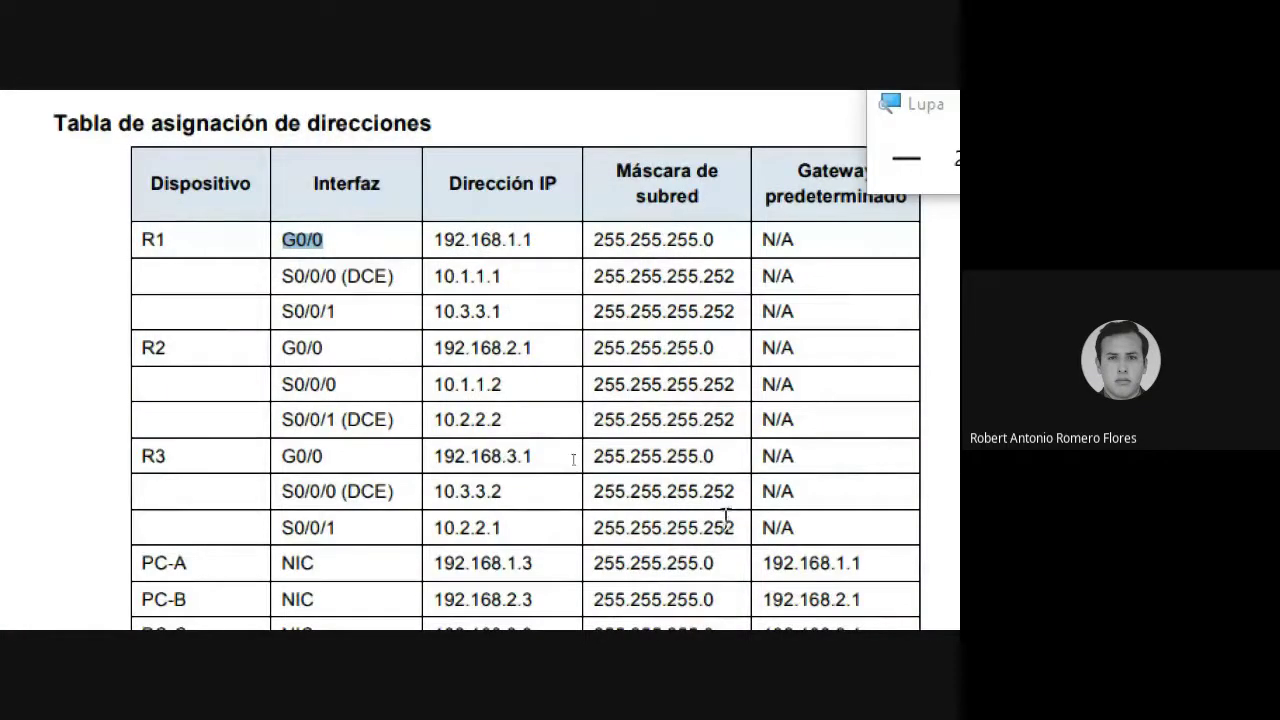
{"action": "key", "text": "alt+Tab"}
{"action": "key", "text": "alt+Tab"}
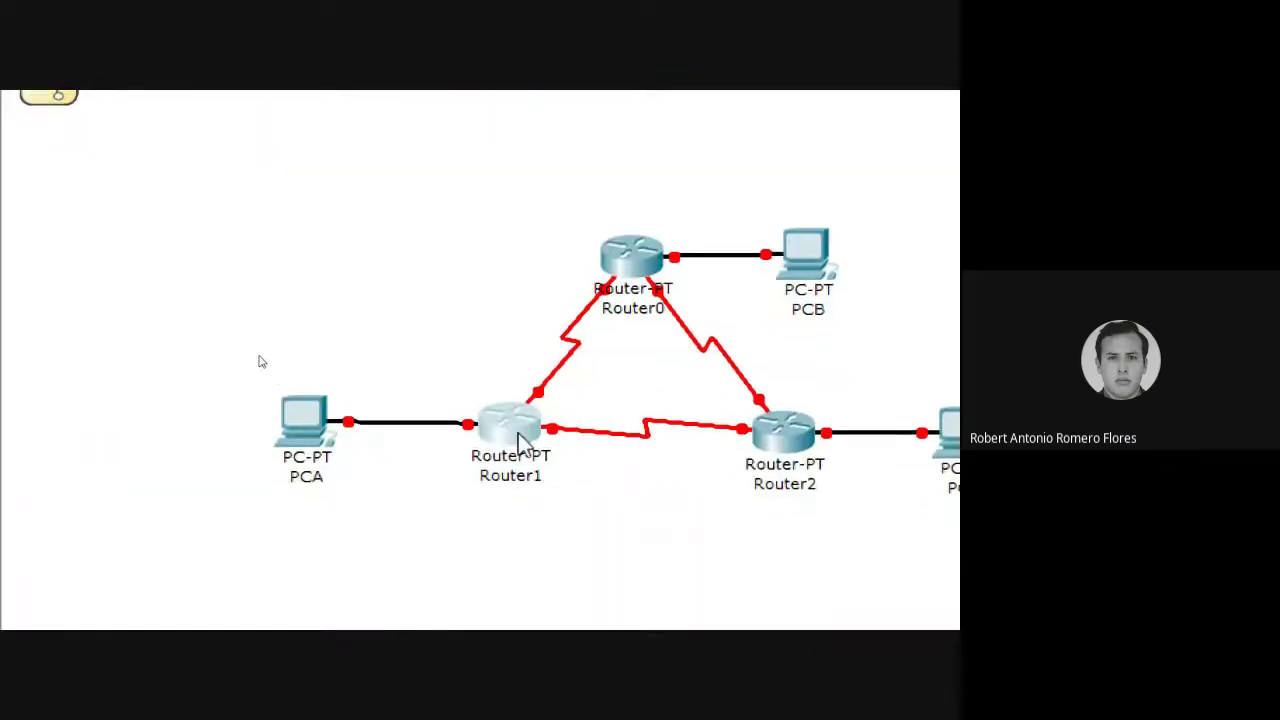
{"action": "key", "text": "alt+Tab"}
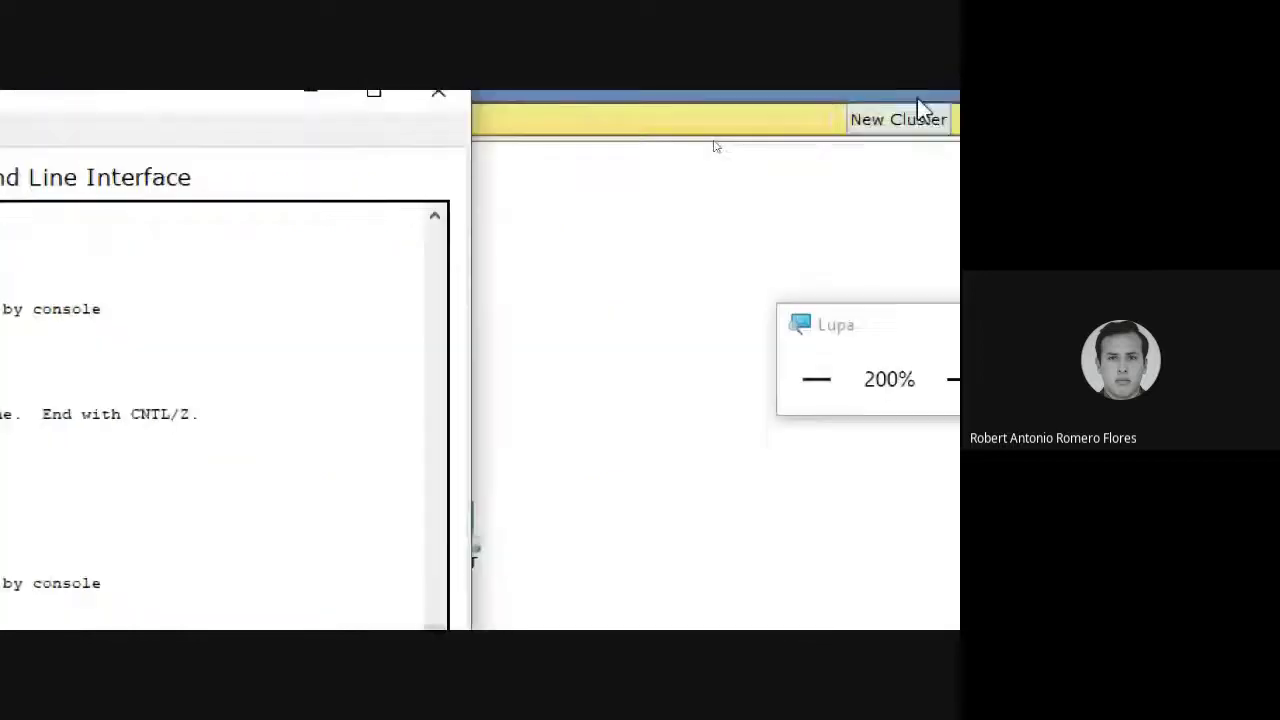
{"action": "key", "text": "alt+Tab"}
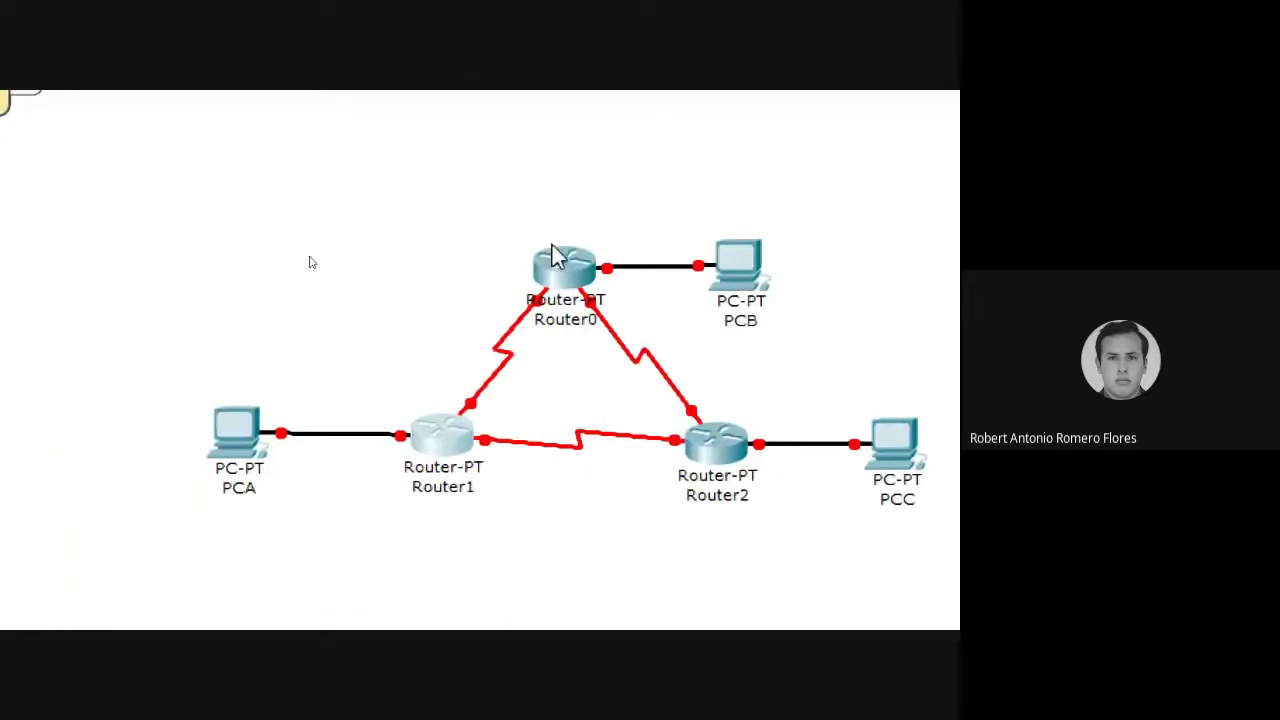
{"action": "left_click", "coordinate": [566, 272]}
{"action": "left_click", "coordinate": [446, 172]}
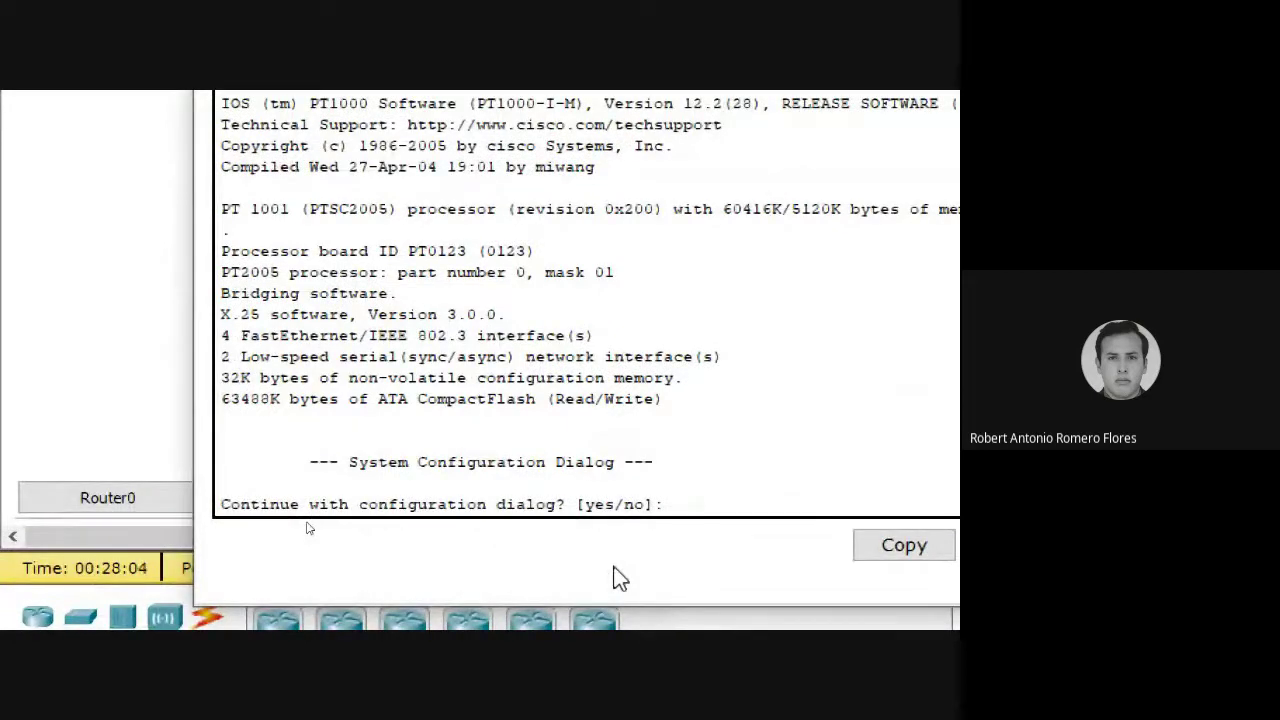
- Decline the initial configuration dialog on Router0 and enter privileged EXEC mode with enable
{"action": "type", "text": "n"}
{"action": "key", "text": "Return"}
{"action": "key", "text": "Return"}
{"action": "type", "text": "enable"}
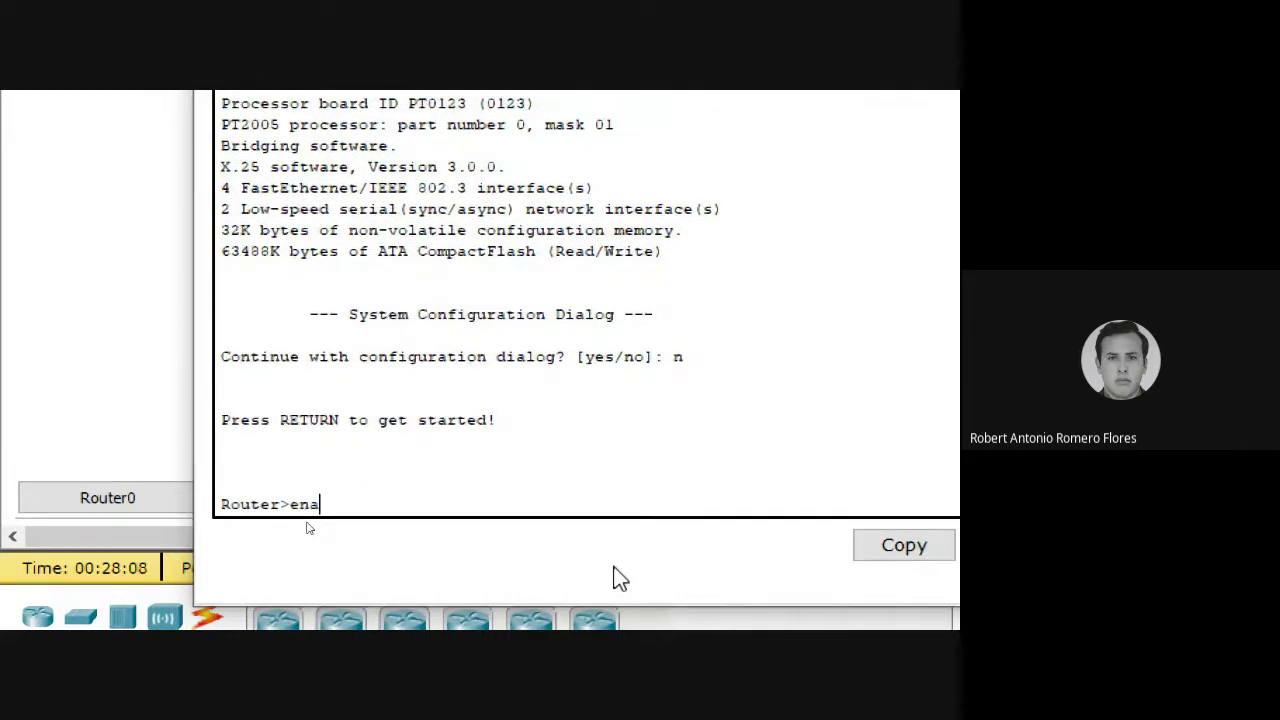
{"action": "key", "text": "Return"}
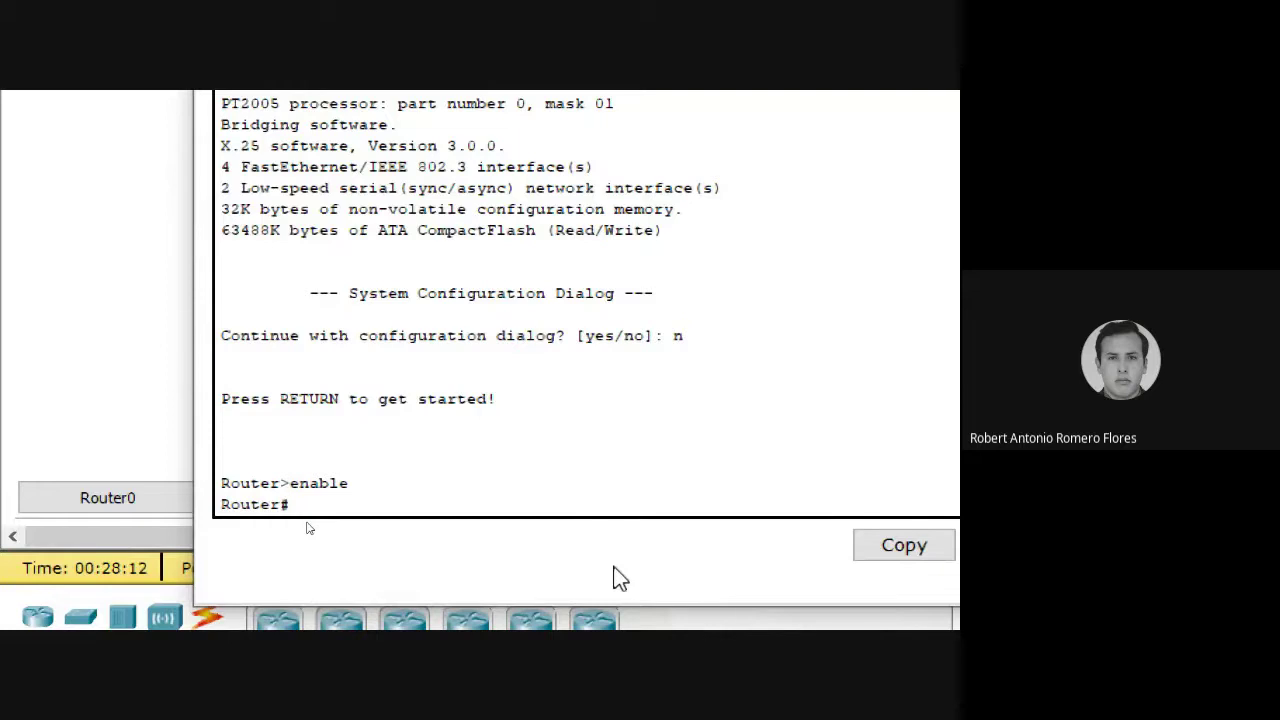
- Enter global configuration mode on Router0 with config t and set its hostname to R2
{"action": "type", "text": "con"}
{"action": "key", "text": "BackSpace"}
{"action": "key", "text": "BackSpace"}
{"action": "key", "text": "BackSpace"}
{"action": "type", "text": "config t"}
{"action": "key", "text": "Return"}
{"action": "type", "text": "h"}
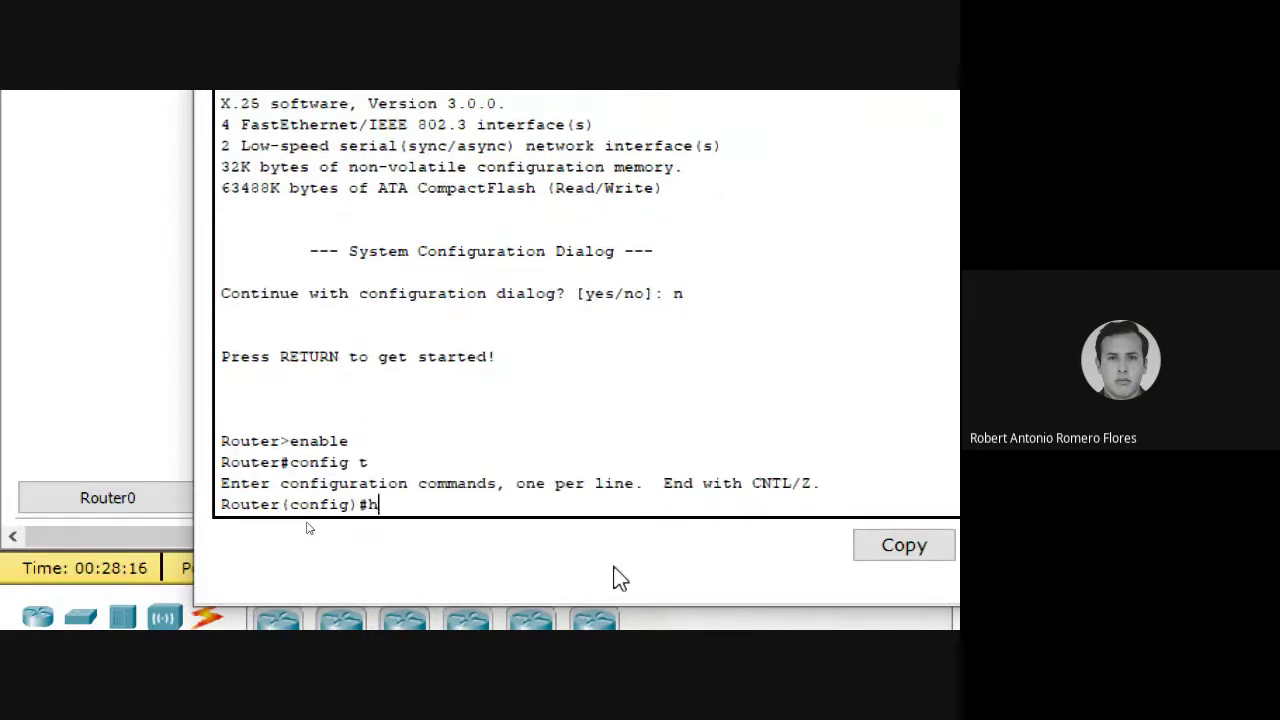
{"action": "type", "text": "ostname R2"}
{"action": "key", "text": "Return"}
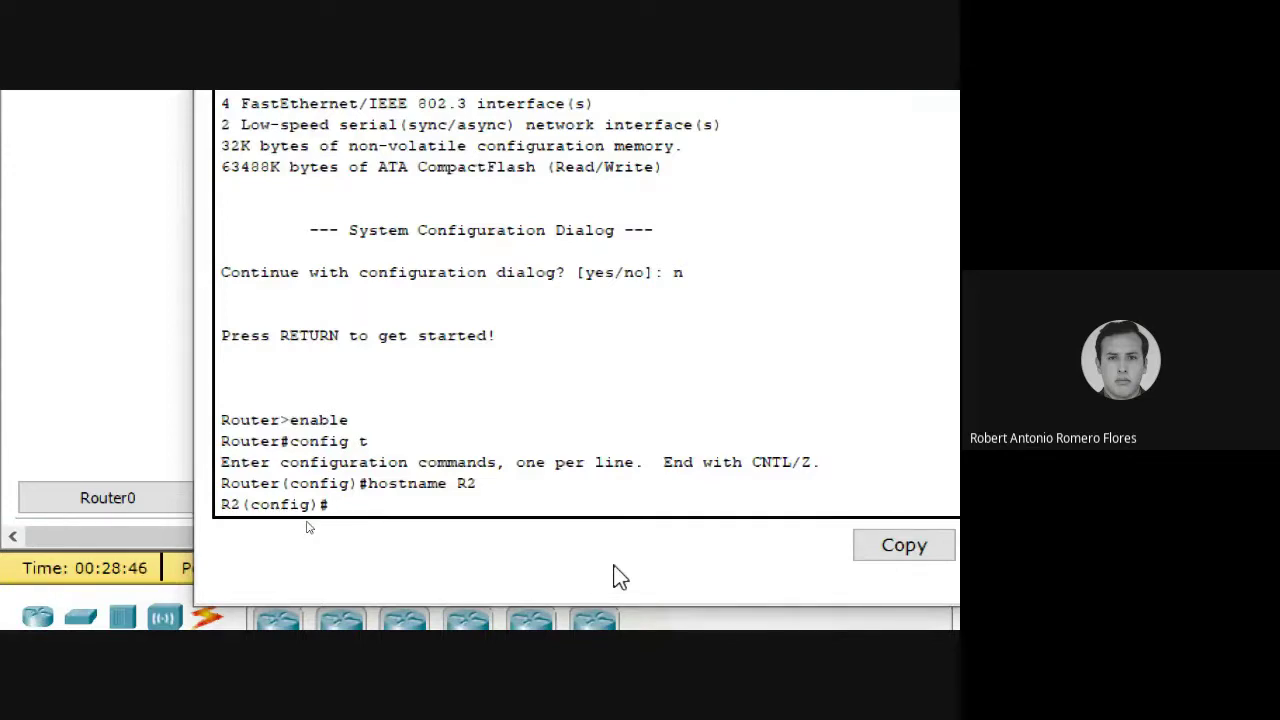
- Disable DNS lookup on R2 with no ip domain lookup
{"action": "type", "text": "no ip domain lo"}
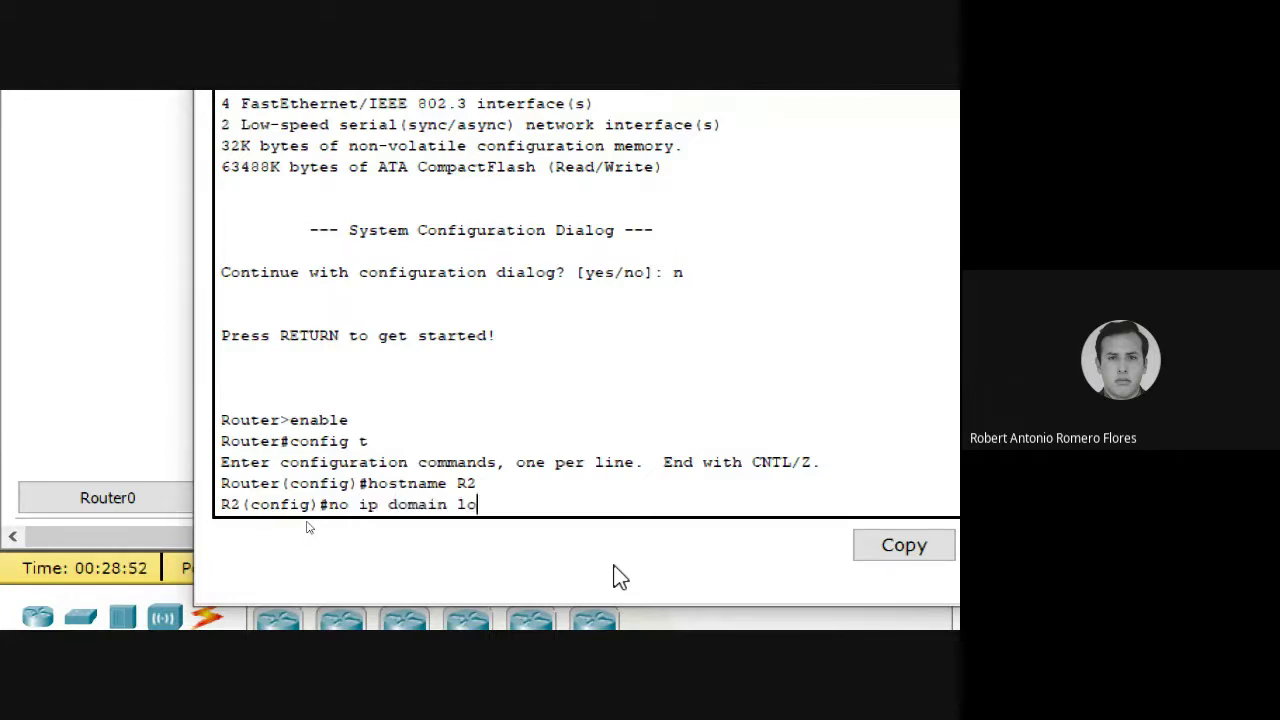
{"action": "type", "text": "okup"}
{"action": "key", "text": "Return"}
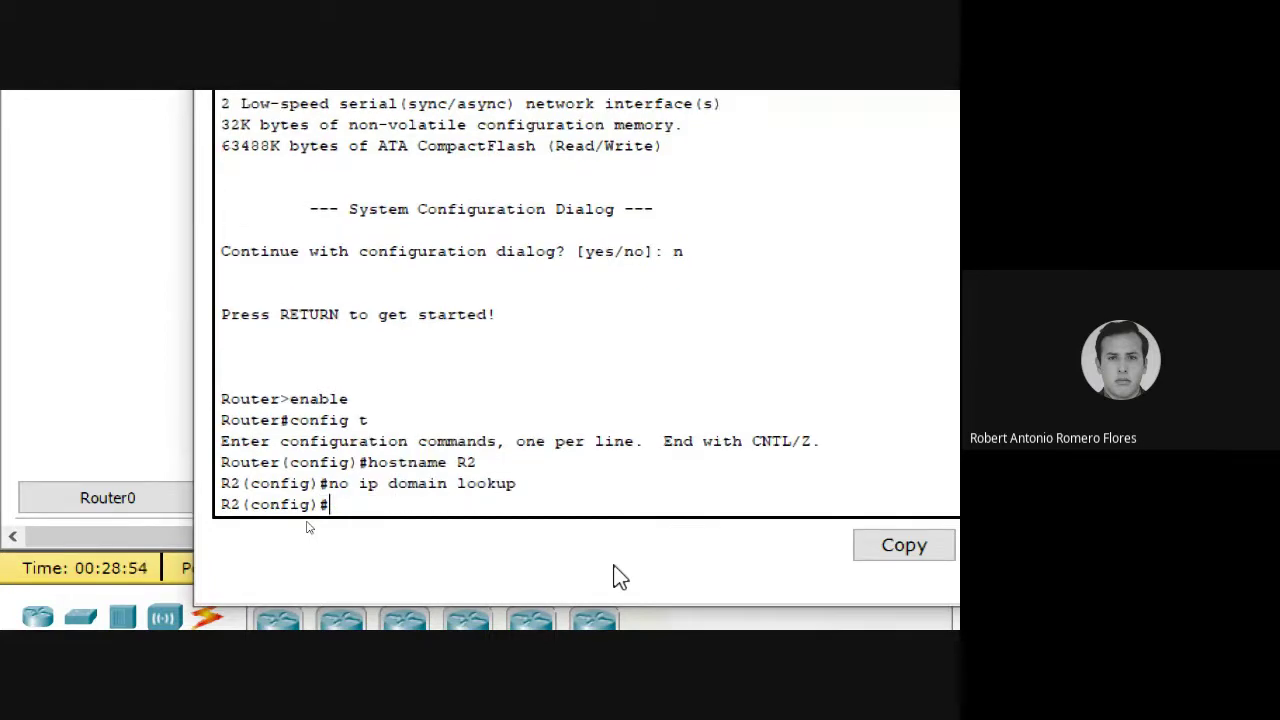
- Assign R2's fa0/0 interface the address 192.168.2.1 with mask 255.255.255.0, as given in the lab's addressing table
{"action": "type", "text": "int fa0/0"}
{"action": "key", "text": "Return"}
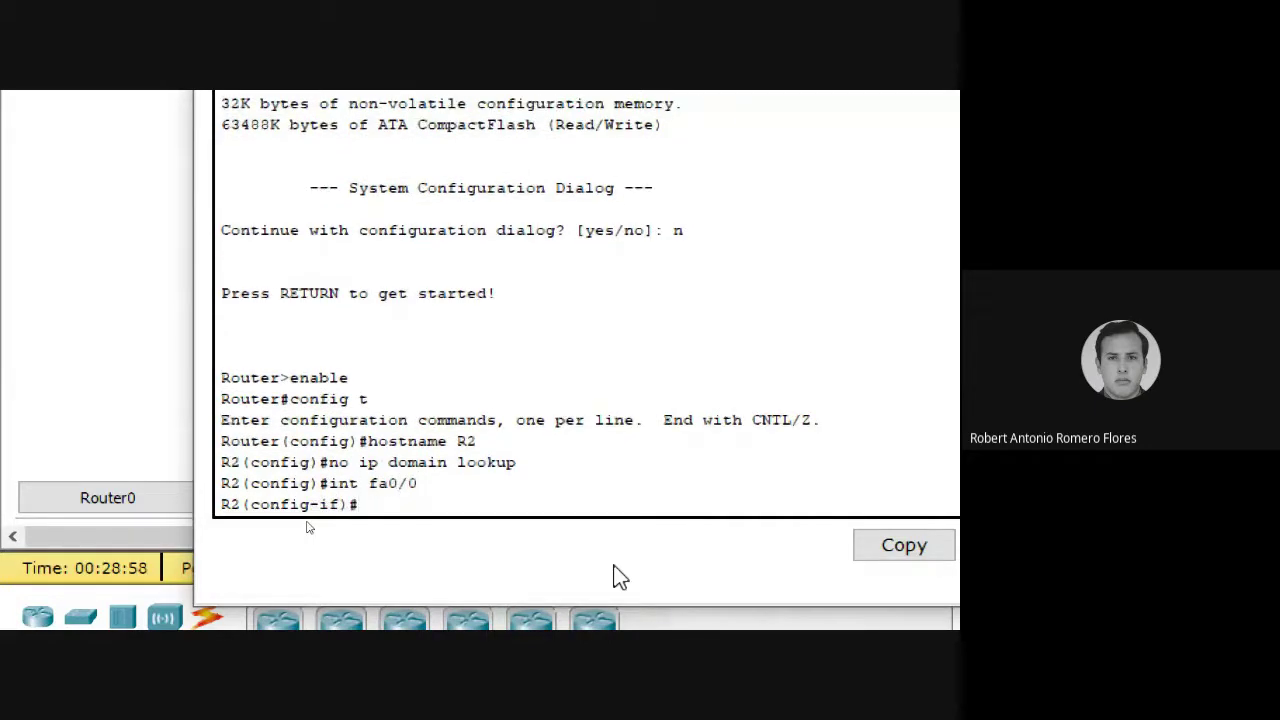
{"action": "type", "text": "ip add"}
{"action": "type", "text": "r"}
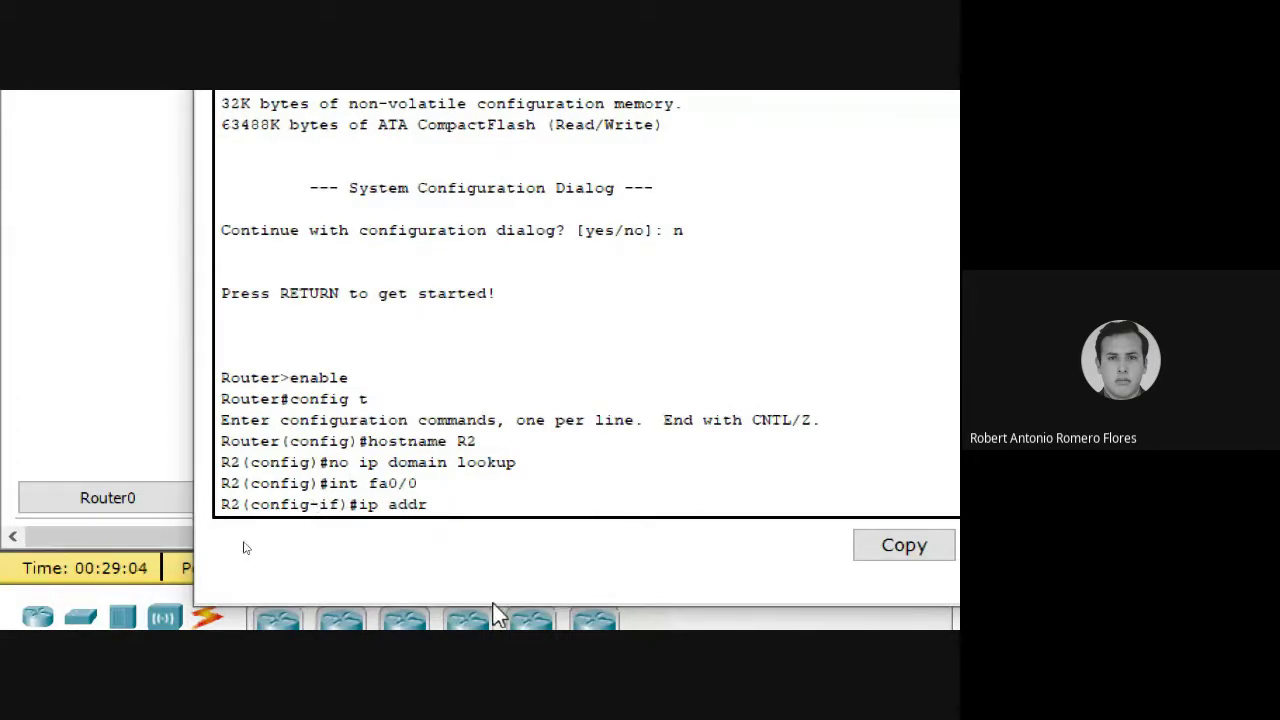
{"action": "left_click", "coordinate": [800, 620]}
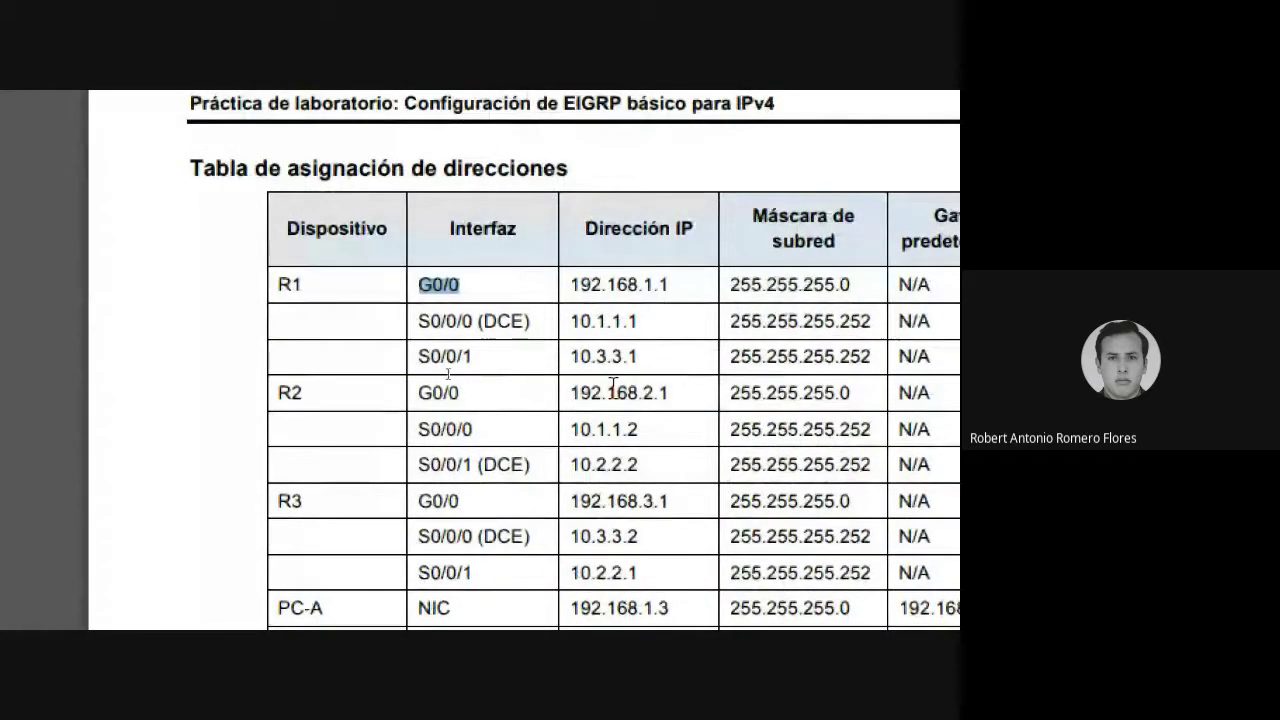
{"action": "left_click_drag", "start_coordinate": [572, 392], "coordinate": [667, 392]}
{"action": "left_click", "coordinate": [657, 444]}
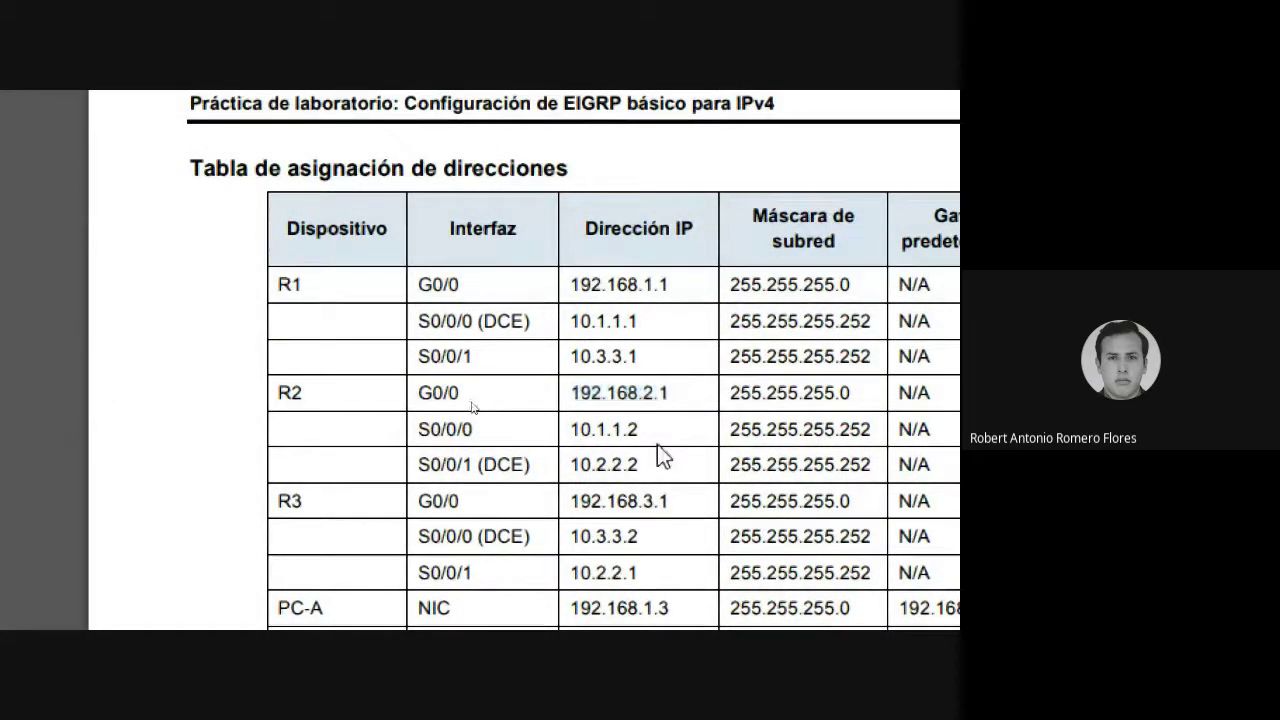
{"action": "key", "text": "super+minus"}
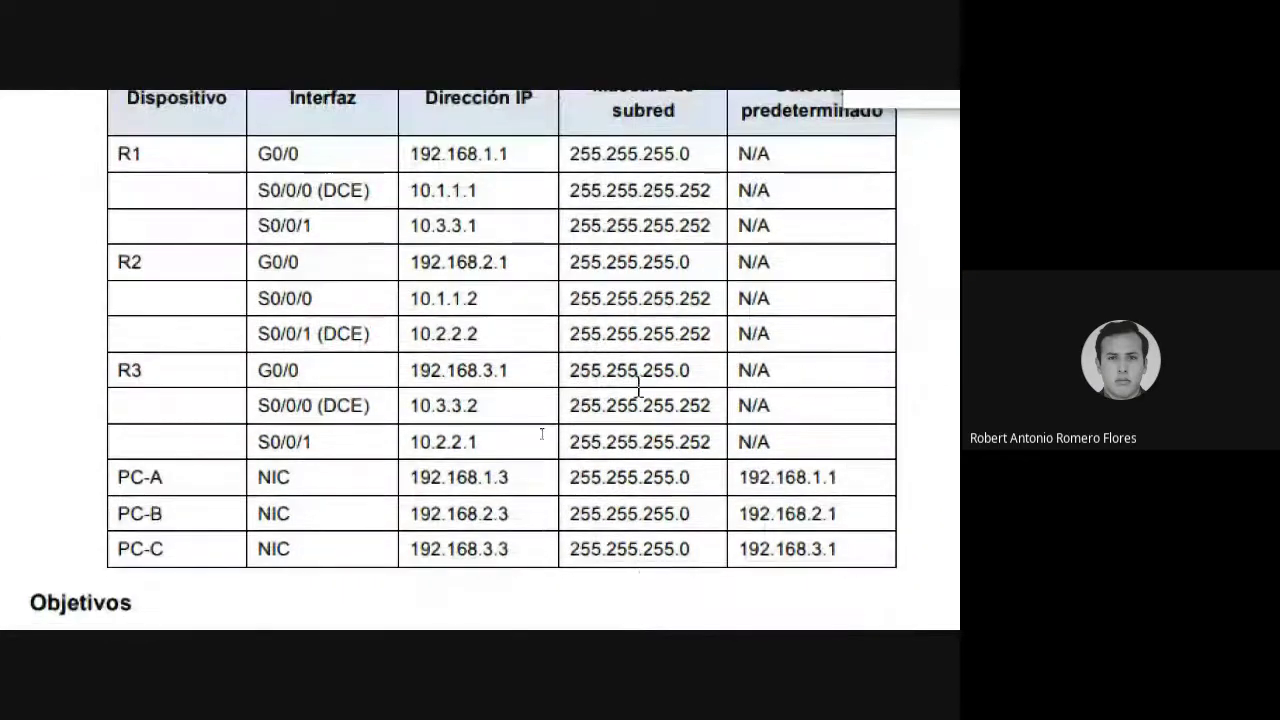
{"action": "key", "text": "alt+Tab"}
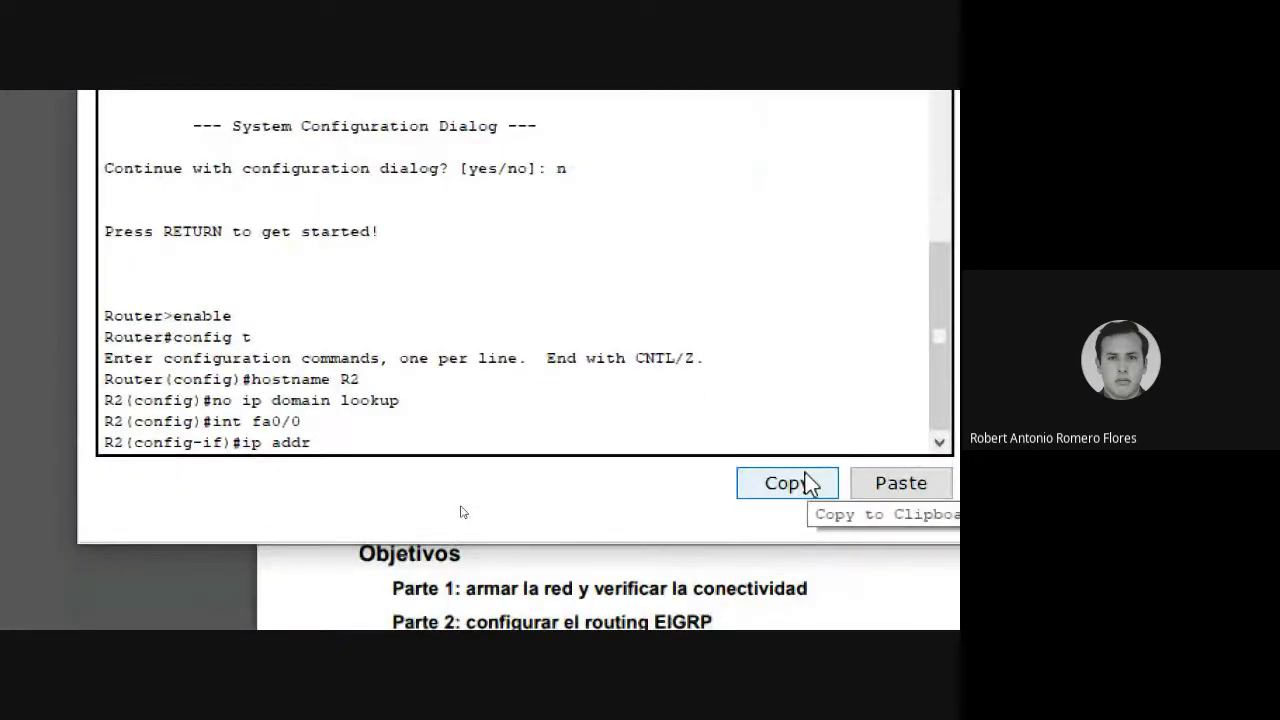
{"action": "type", "text": "192.168"}
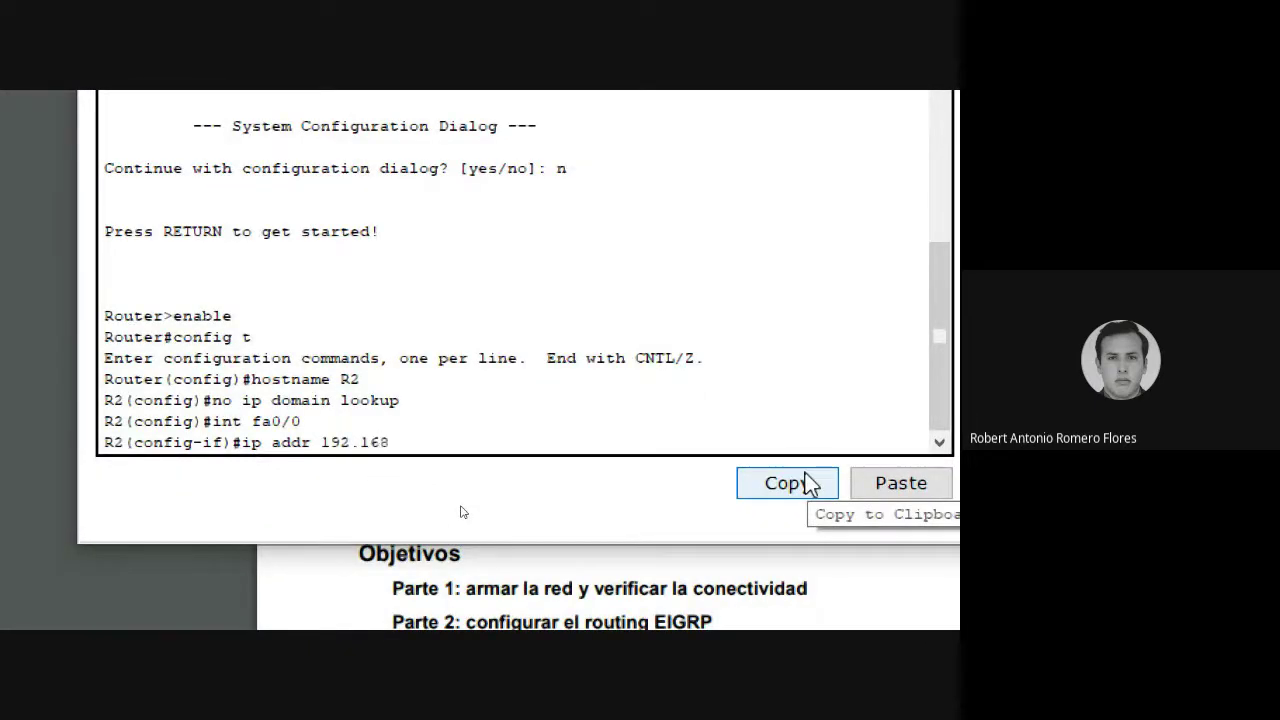
{"action": "type", "text": ".2.1  255.255.255.0"}
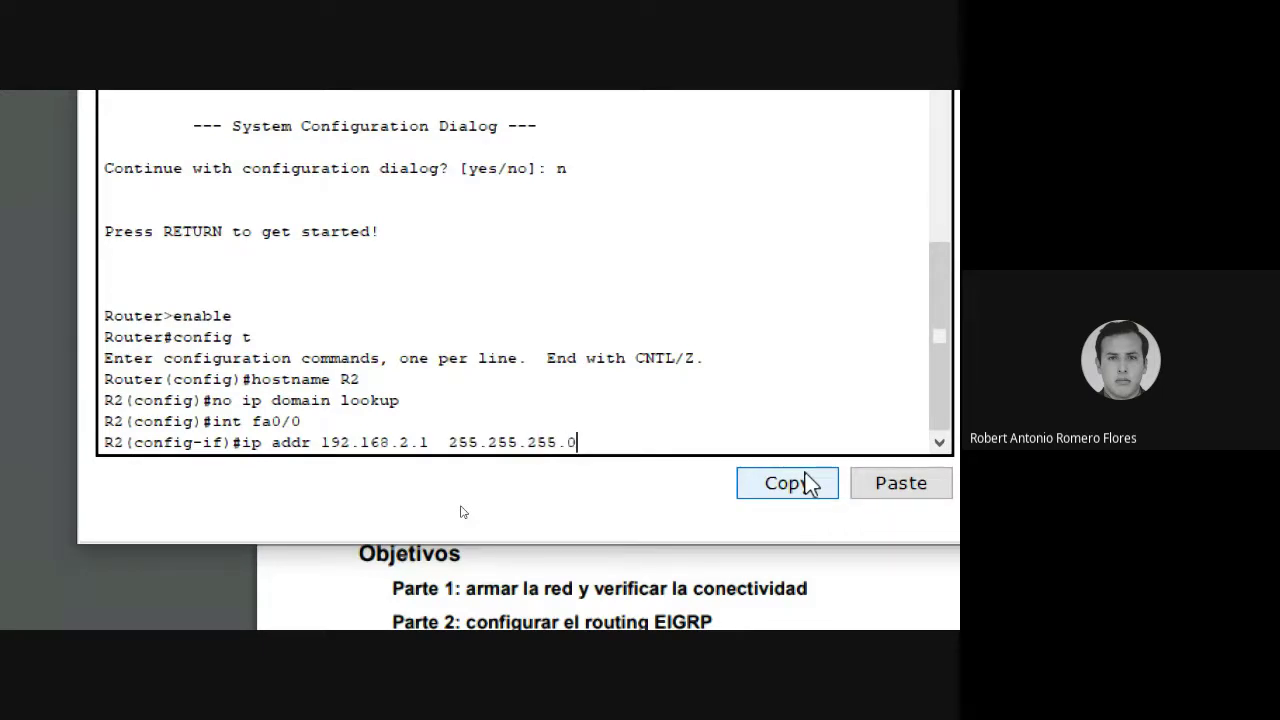
{"action": "key", "text": "Return"}
- Enable R2's fa0/0 interface with no shutdown
{"action": "type", "text": "no "}
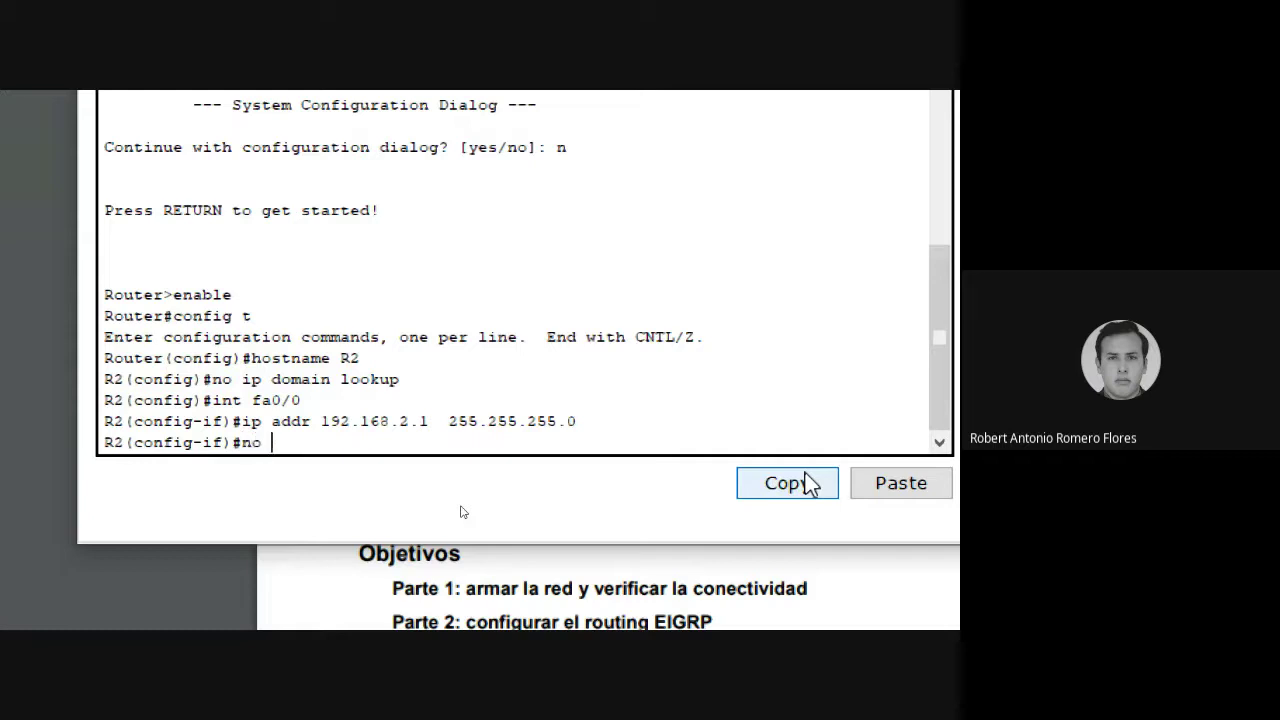
{"action": "type", "text": "shutdown"}
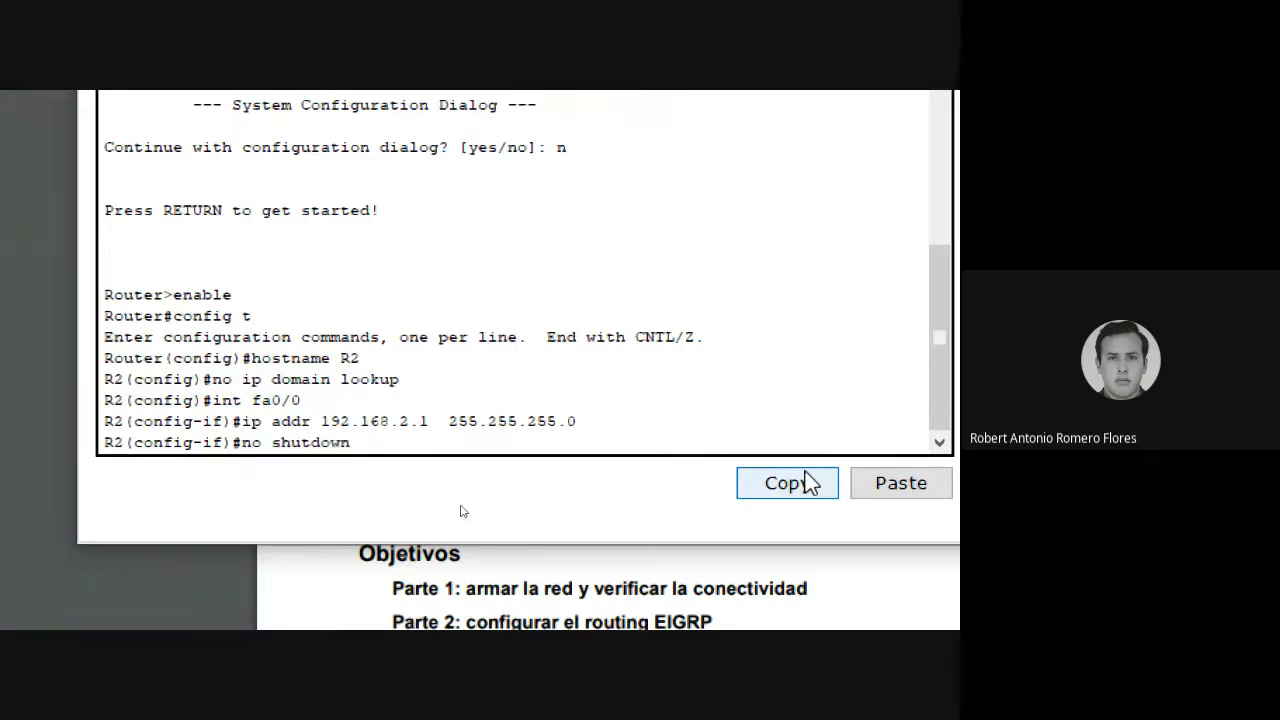
{"action": "key", "text": "Return"}
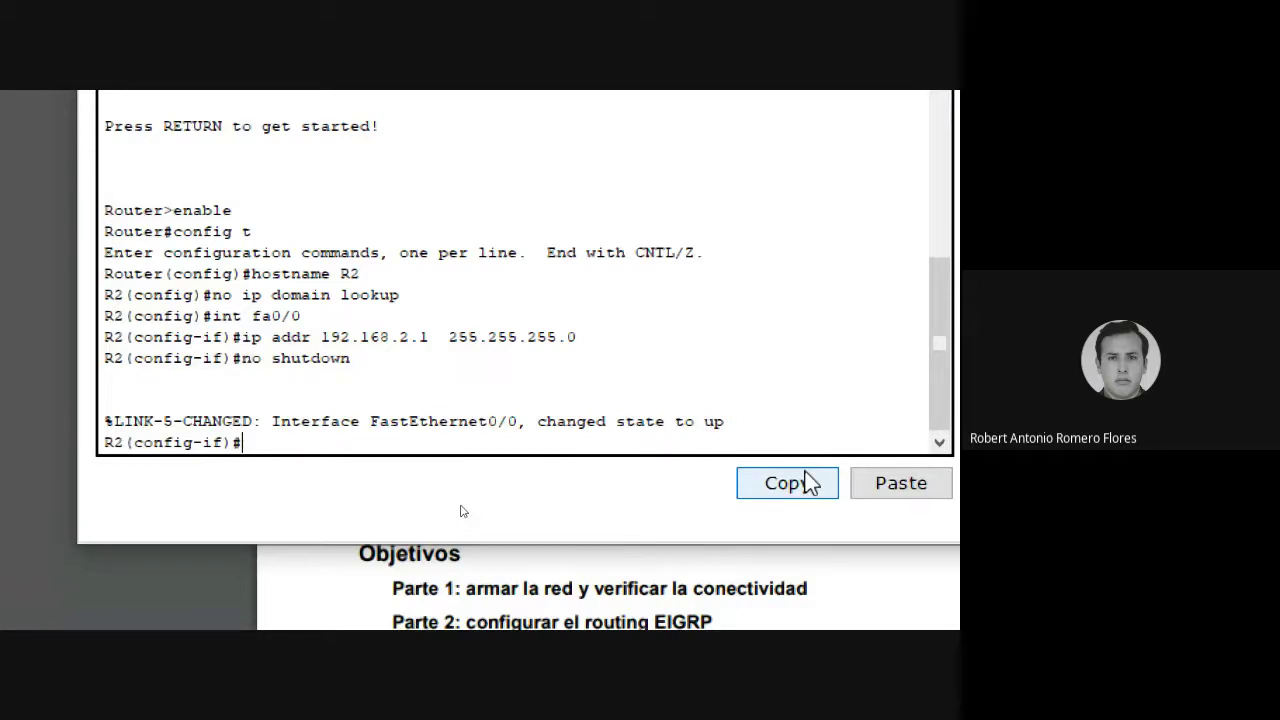
- Enter interface se2/0 on R2 and assign it the address 10.1.1.2 with mask 255.255.255.252
{"action": "type", "text": "int se2/0"}
{"action": "key", "text": "Return"}
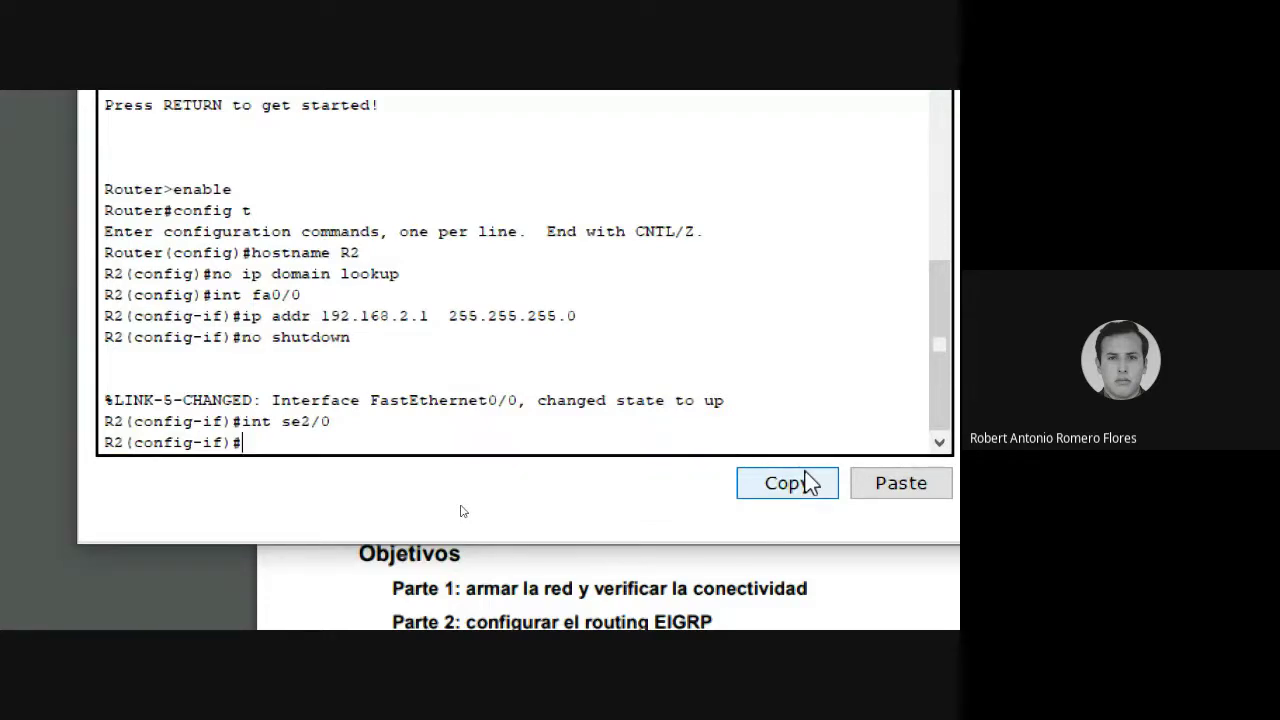
{"action": "type", "text": "ip addr 10.1.1"}
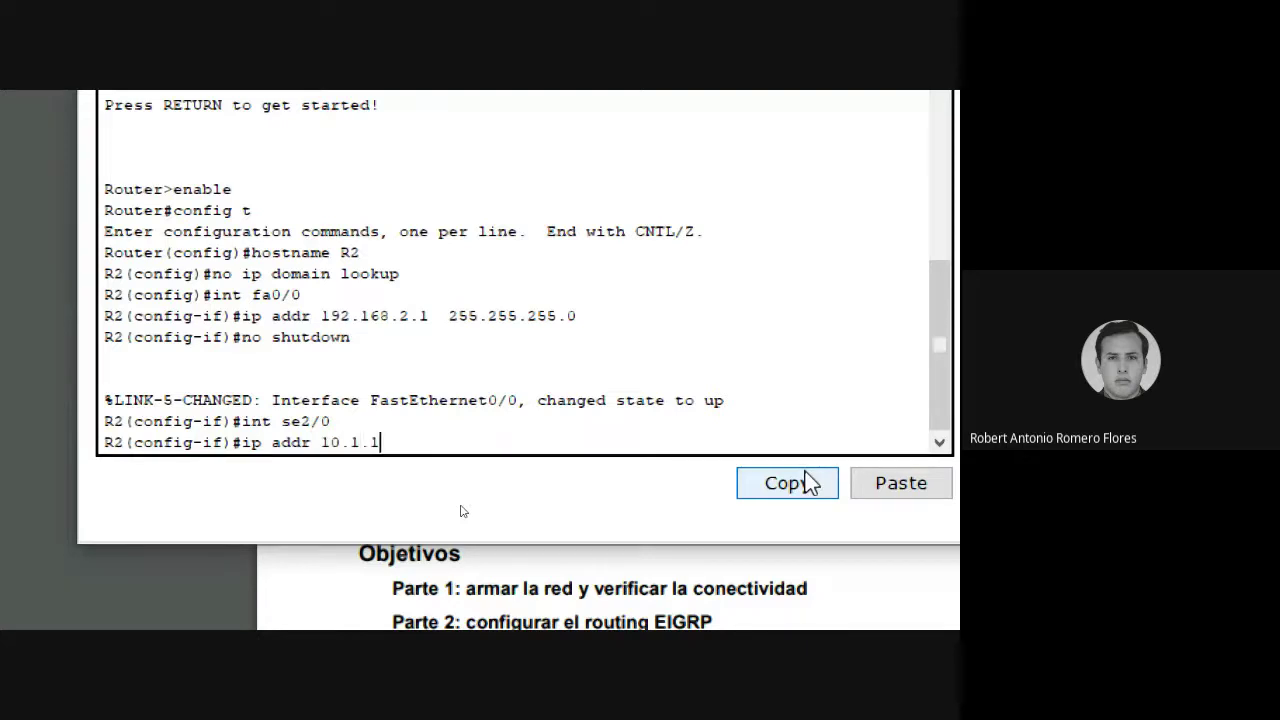
{"action": "type", "text": ".2   255.255.2"}
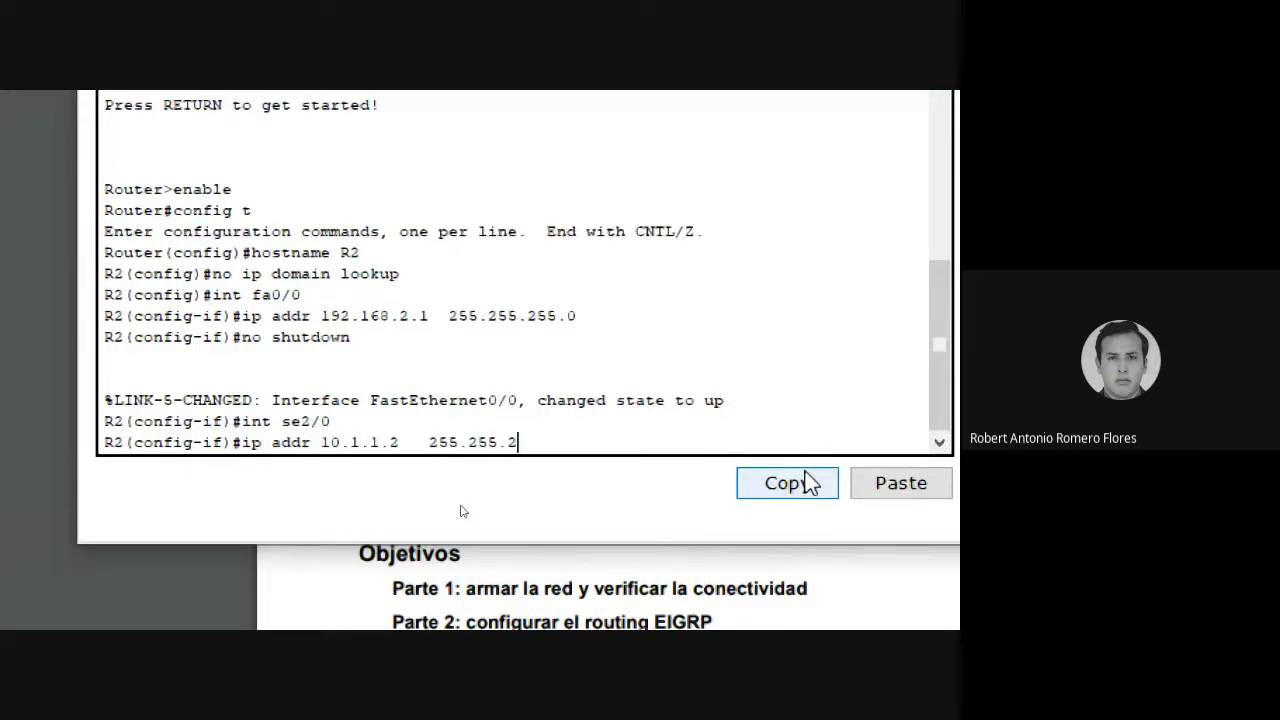
{"action": "type", "text": "55.252"}
{"action": "key", "text": "Return"}
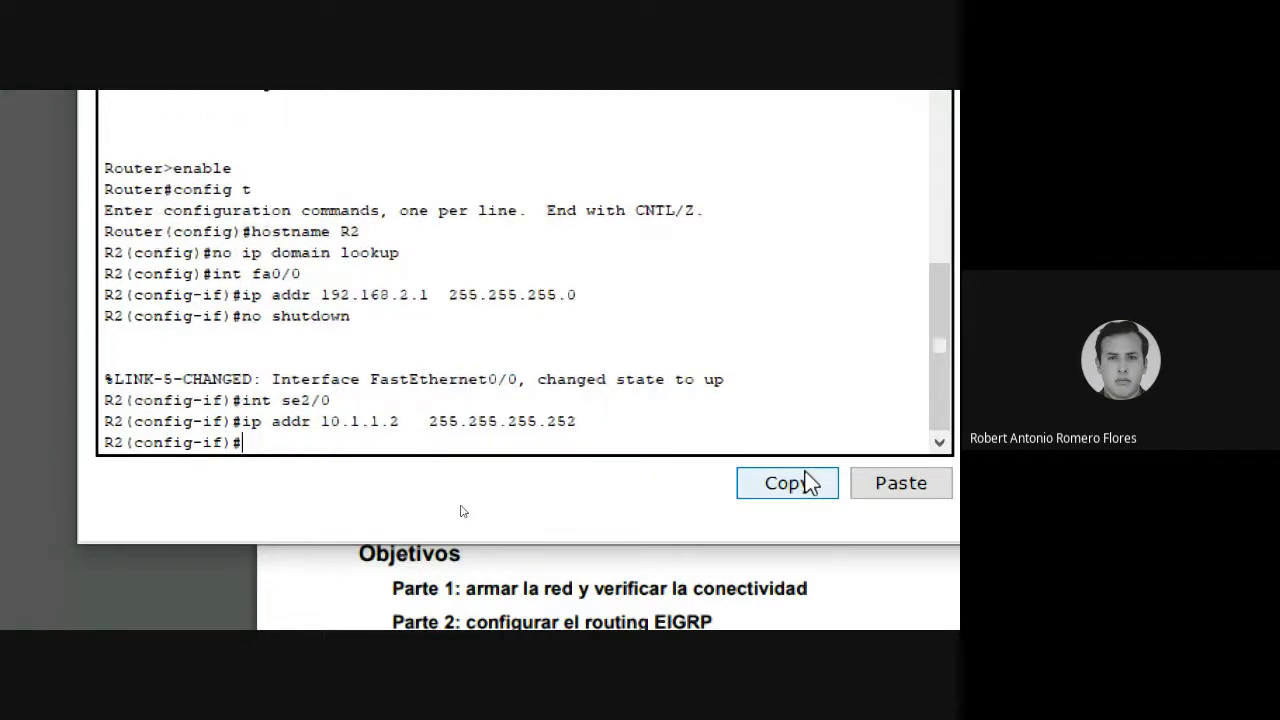
- Assign R2's se3/0 interface the address 10.2.2.2 with mask 255.255.255.252, and exit to global configuration mode
{"action": "type", "text": "int se3/0"}
{"action": "key", "text": "Return"}
{"action": "key", "text": "Up"}
{"action": "key", "text": "Up"}
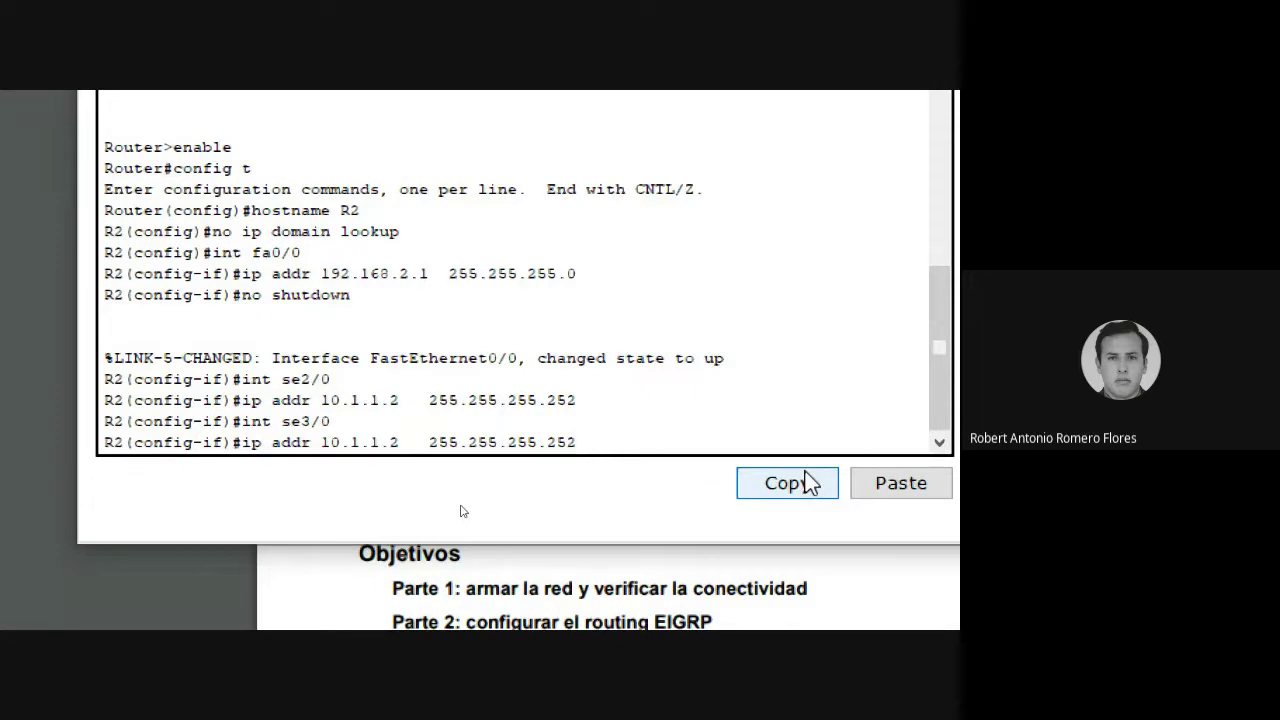
{"action": "key", "text": "Left"}
{"action": "key", "text": "Left"}
{"action": "key", "text": "Left"}
{"action": "key", "text": "Left"}
{"action": "key", "text": "Left"}
{"action": "key", "text": "Left"}
{"action": "key", "text": "Left"}
{"action": "key", "text": "Left"}
{"action": "key", "text": "Left"}
{"action": "key", "text": "Left"}
{"action": "key", "text": "Left"}
{"action": "key", "text": "Left"}
{"action": "key", "text": "Left"}
{"action": "key", "text": "Left"}
{"action": "key", "text": "Left"}
{"action": "key", "text": "Left"}
{"action": "key", "text": "Left"}
{"action": "key", "text": "Left"}
{"action": "key", "text": "Left"}
{"action": "key", "text": "Left"}
{"action": "key", "text": "BackSpace"}
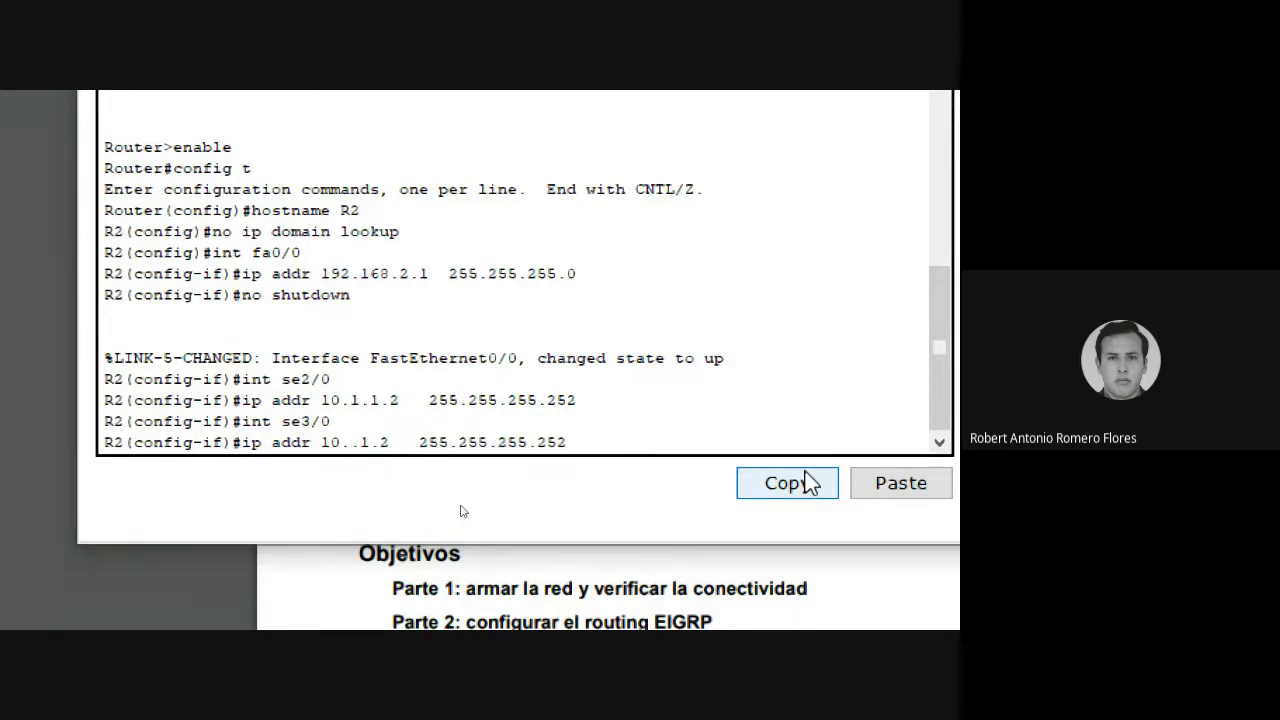
{"action": "type", "text": "2"}
{"action": "key", "text": "Right"}
{"action": "key", "text": "Right"}
{"action": "key", "text": "BackSpace"}
{"action": "type", "text": "2"}
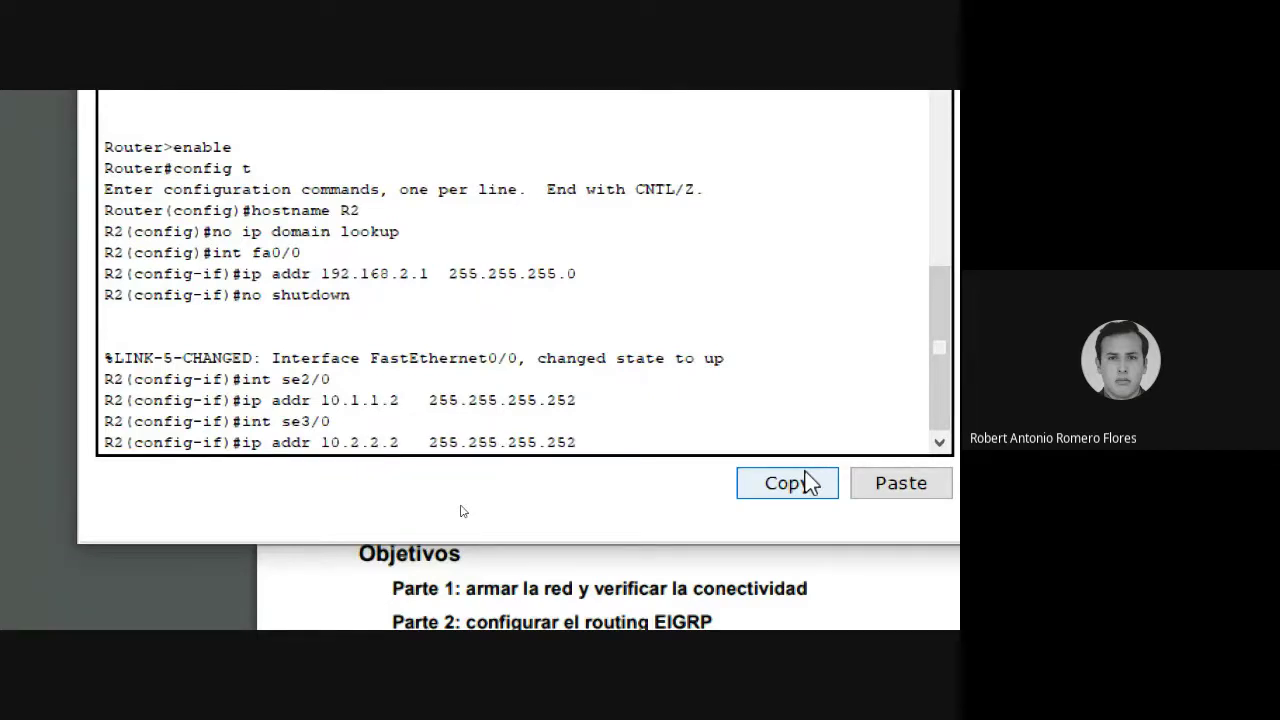
{"action": "key", "text": "Return"}
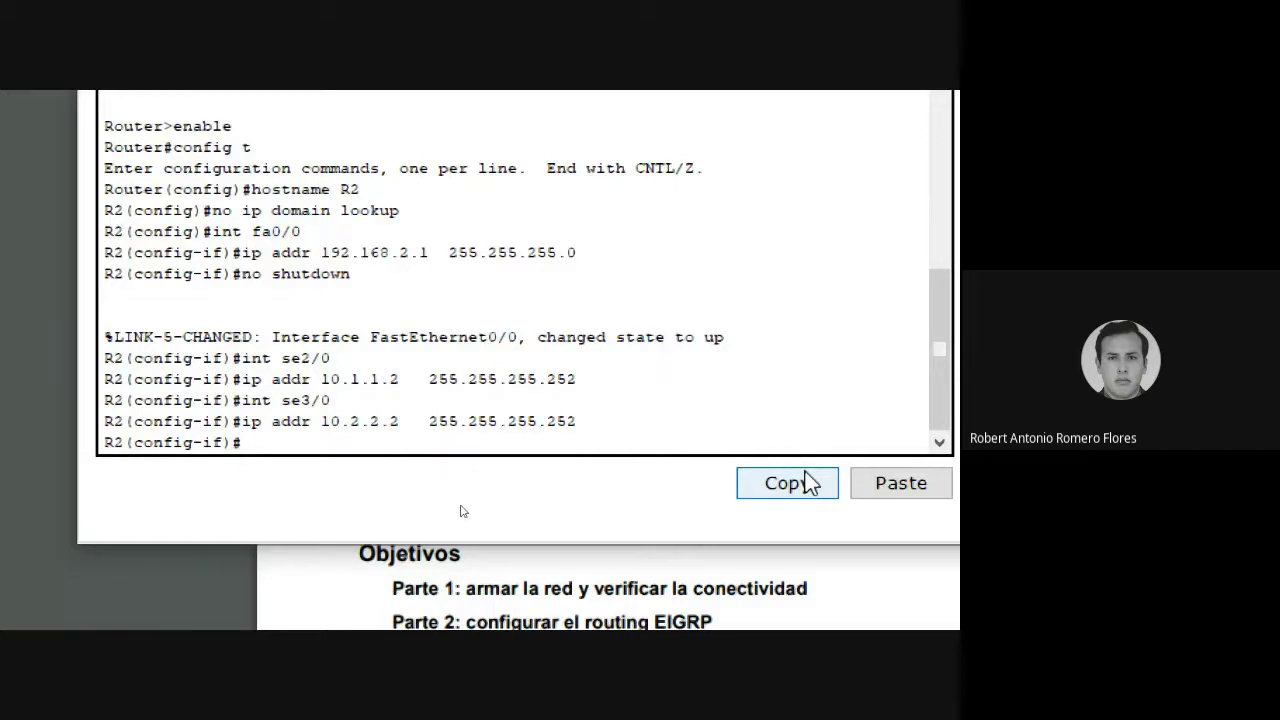
{"action": "type", "text": "exit"}
{"action": "key", "text": "Return"}
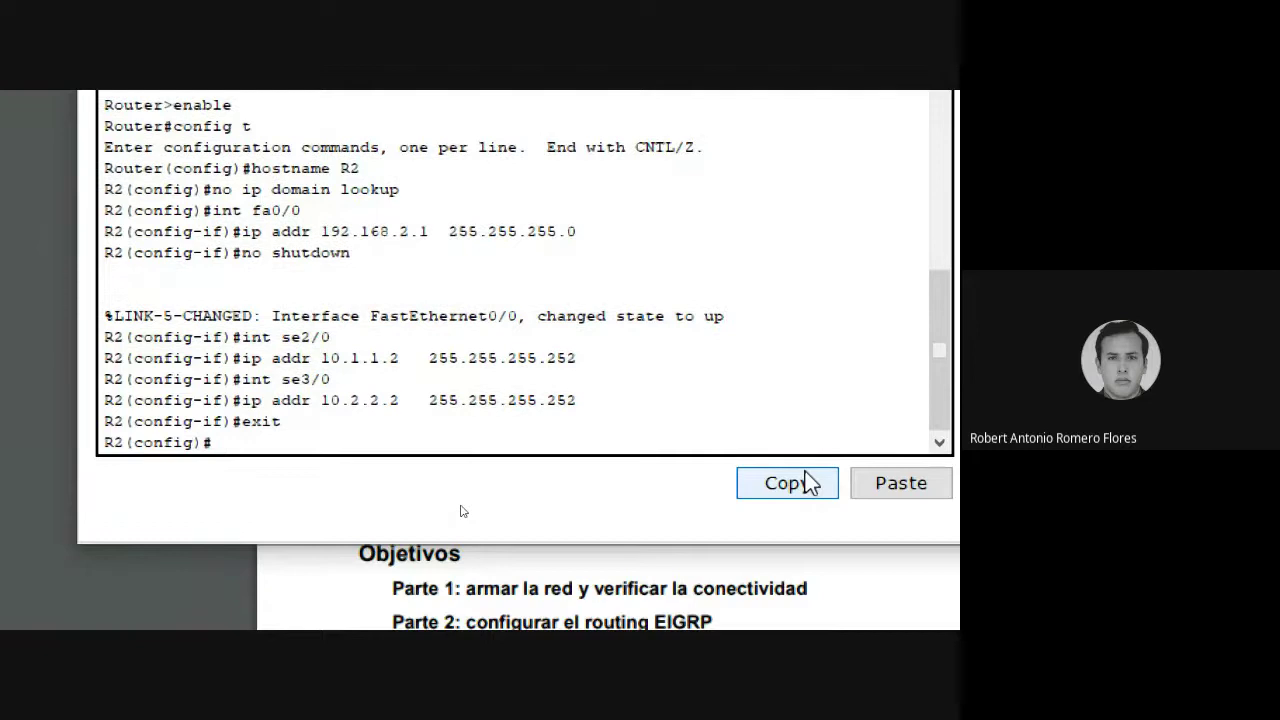
- Try to set R2's login message with banner modt #Hola Mundo R2#
{"action": "type", "text": "banner modt ##"}
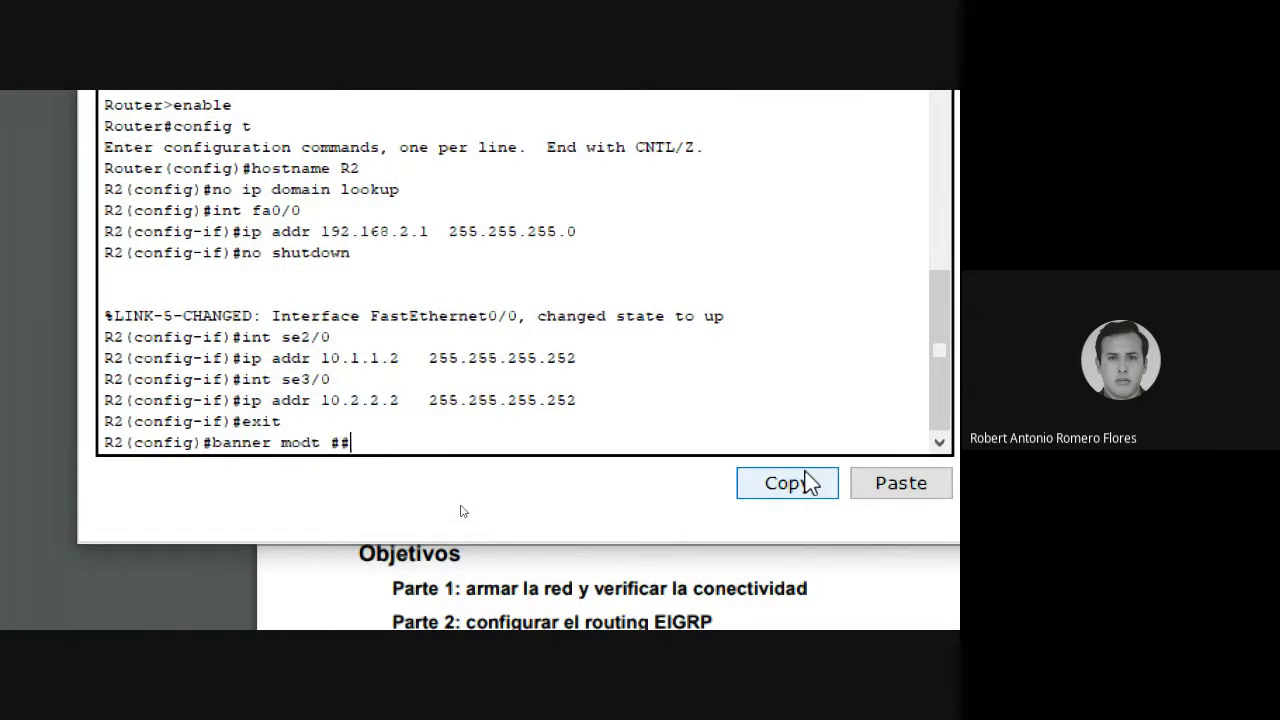
{"action": "type", "text": "Hola Mundo R2"}
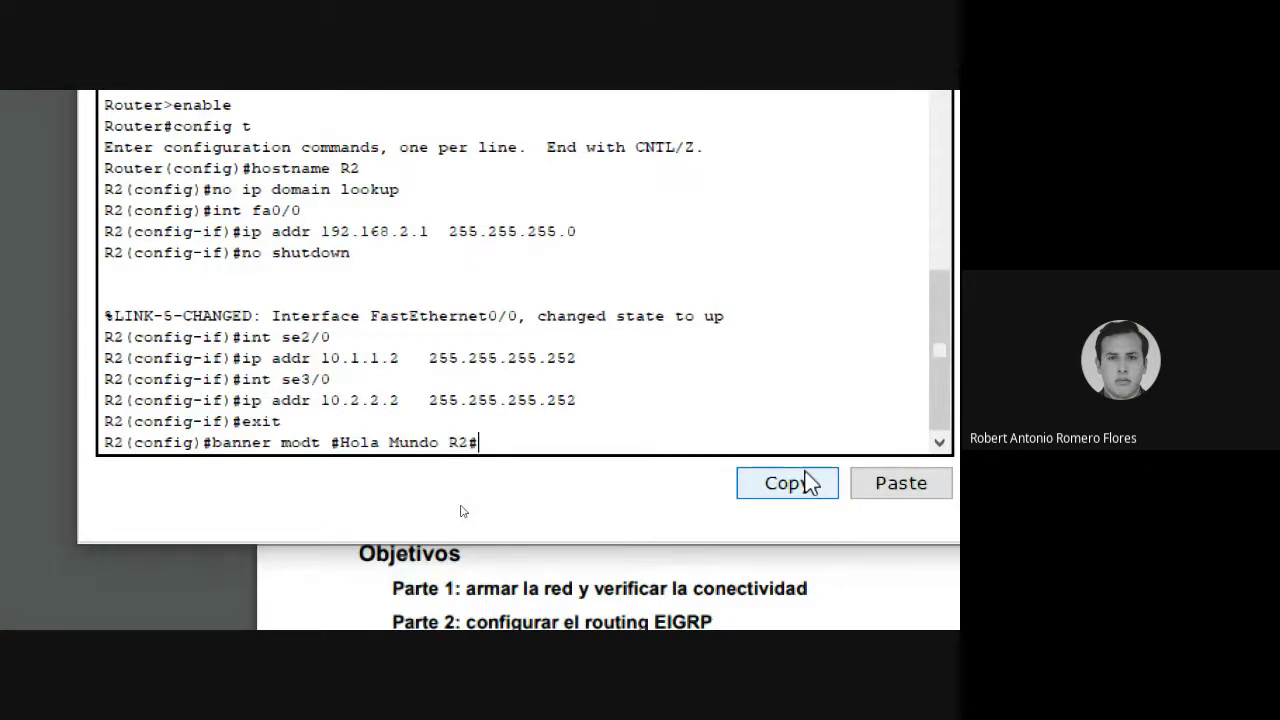
{"action": "key", "text": "Return"}
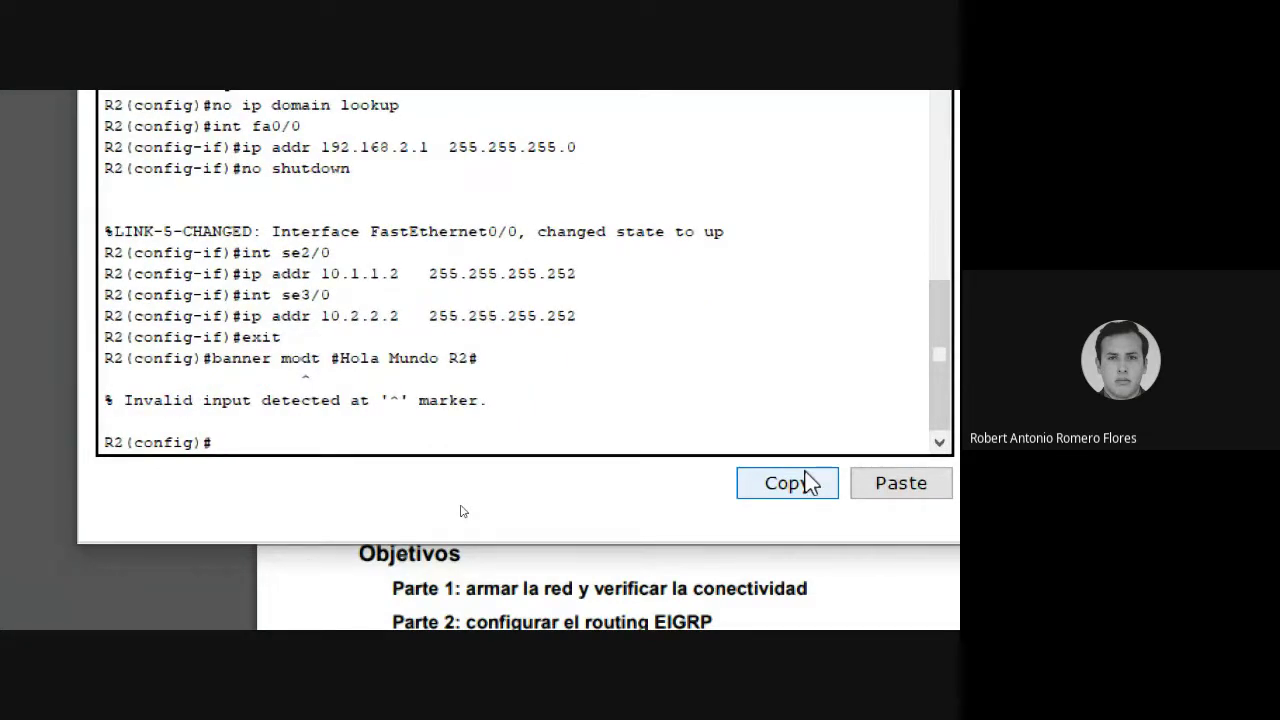
- Check the banner command's options and set R2's message of the day with banner motd #Hola Mundo R2#
{"action": "type", "text": "banner ?"}
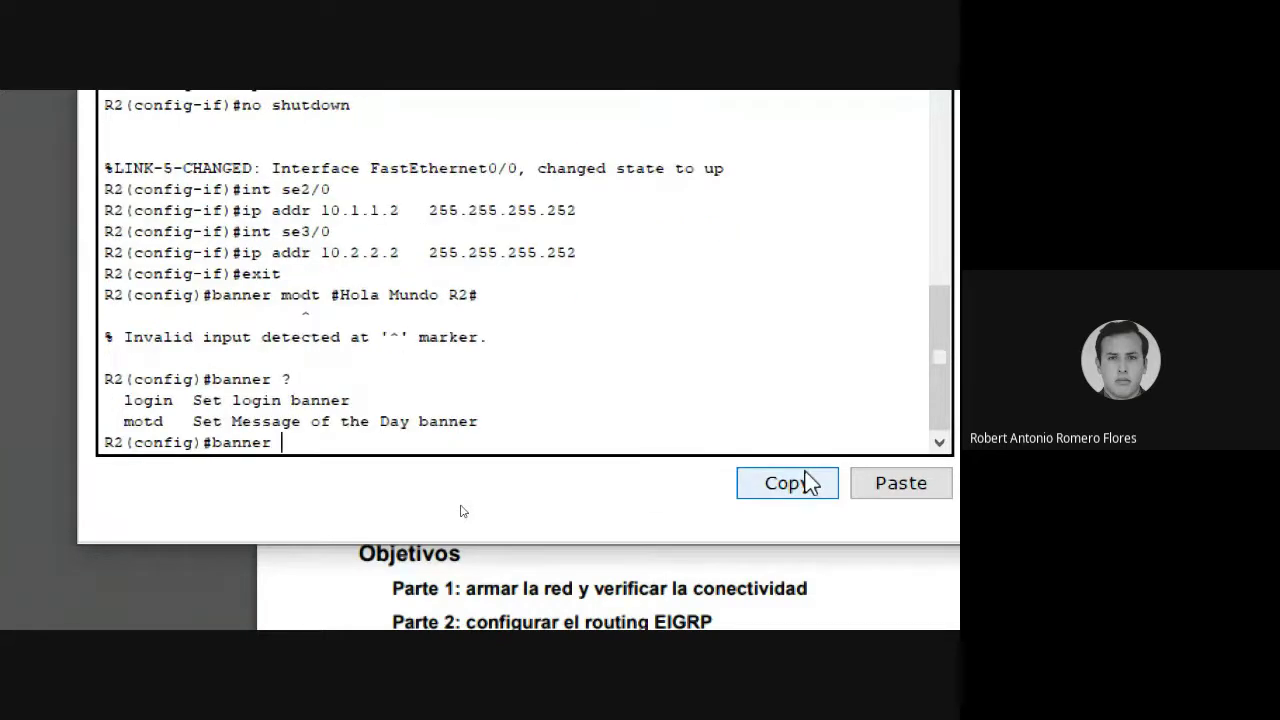
{"action": "key", "text": "Up"}
{"action": "key", "text": "Up"}
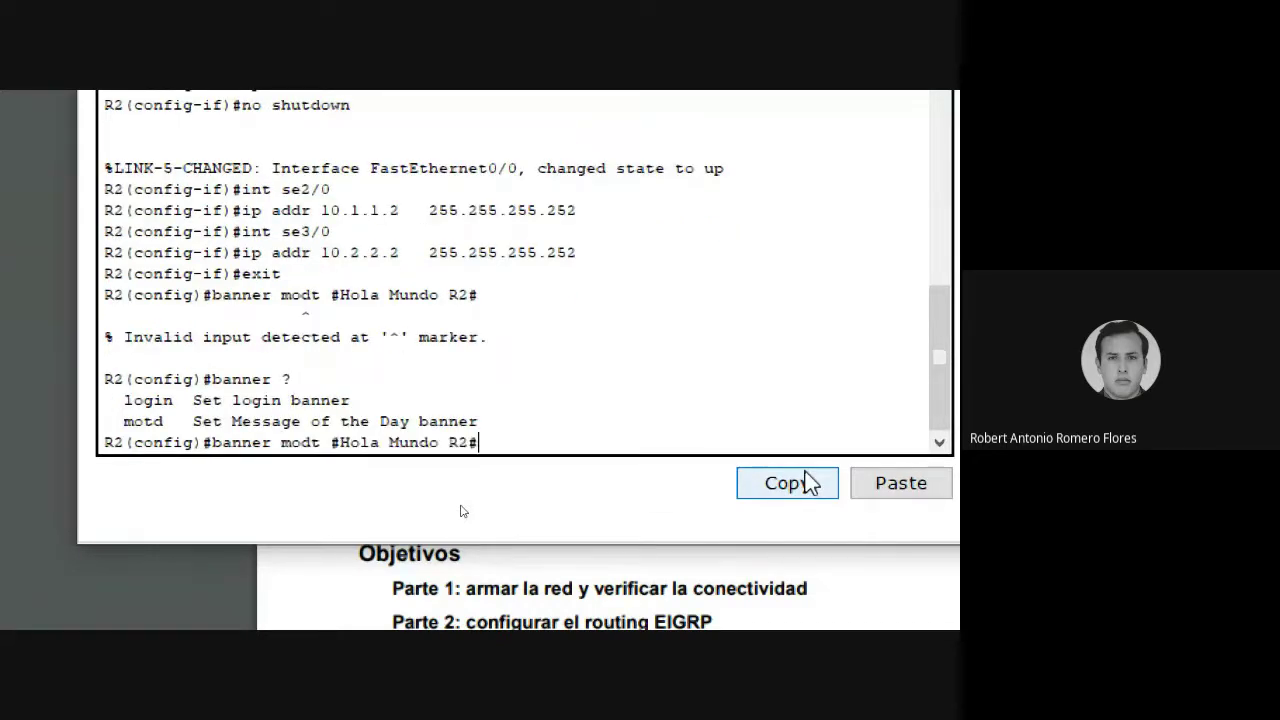
{"action": "key", "text": "Down"}
{"action": "key", "text": "Left"}
{"action": "key", "text": "Left"}
{"action": "key", "text": "Left"}
{"action": "key", "text": "Left"}
{"action": "key", "text": "Left"}
{"action": "key", "text": "Left"}
{"action": "key", "text": "Left"}
{"action": "key", "text": "Left"}
{"action": "key", "text": "Left"}
{"action": "key", "text": "Left"}
{"action": "key", "text": "Left"}
{"action": "key", "text": "Left"}
{"action": "key", "text": "Left"}
{"action": "key", "text": "Left"}
{"action": "key", "text": "Left"}
{"action": "key", "text": "Left"}
{"action": "key", "text": "Left"}
{"action": "key", "text": "BackSpace"}
{"action": "key", "text": "Right"}
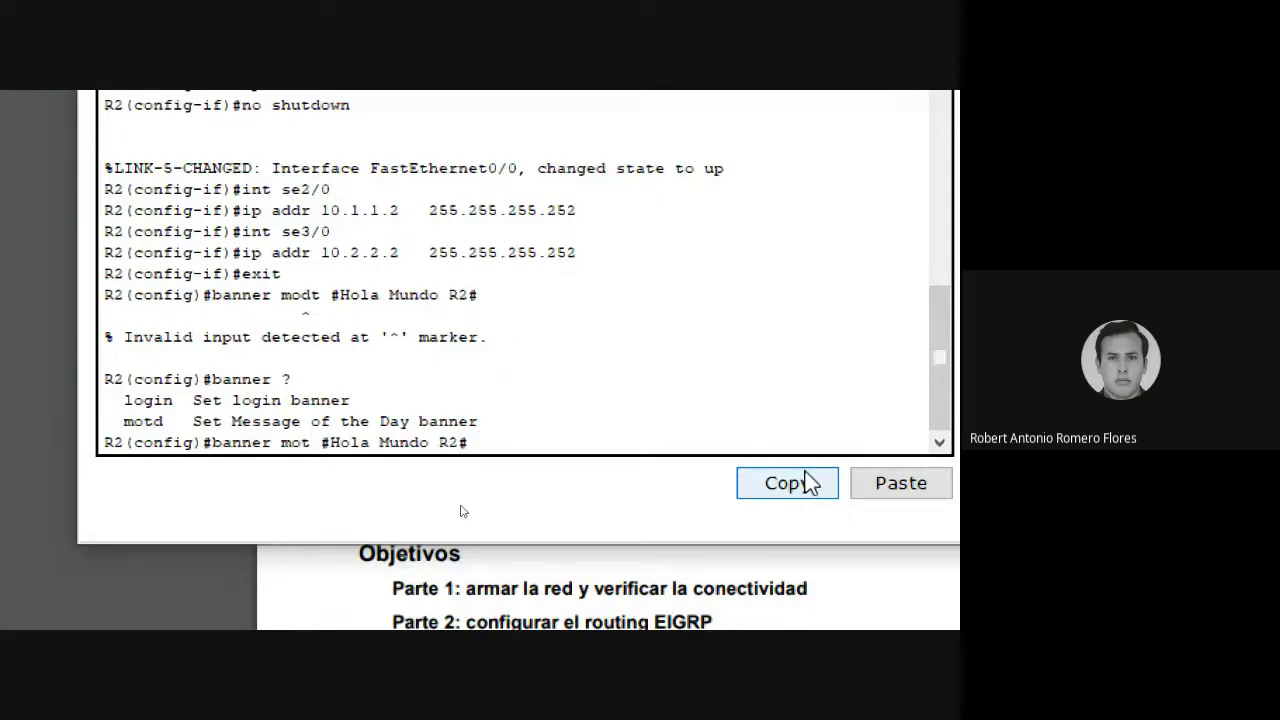
{"action": "type", "text": "d"}
{"action": "key", "text": "Return"}
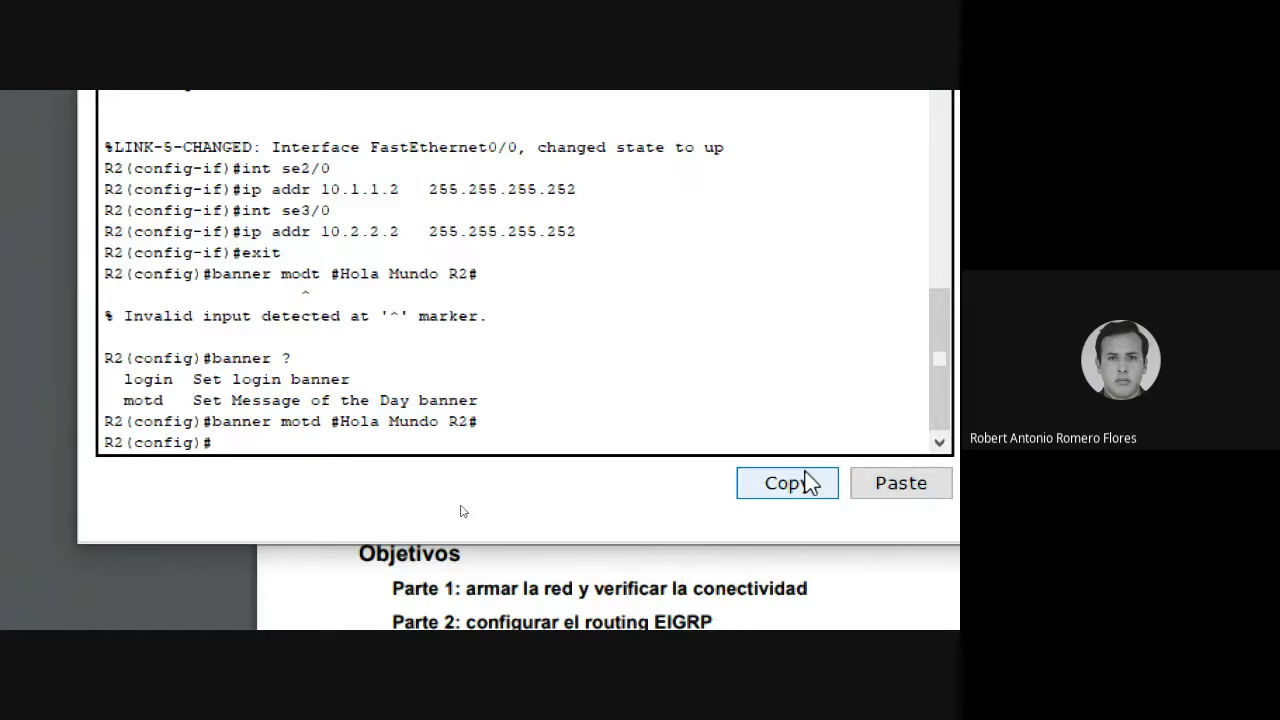
- End configuration mode on R2 and save its configuration with wr
{"action": "type", "text": "end"}
{"action": "key", "text": "Return"}
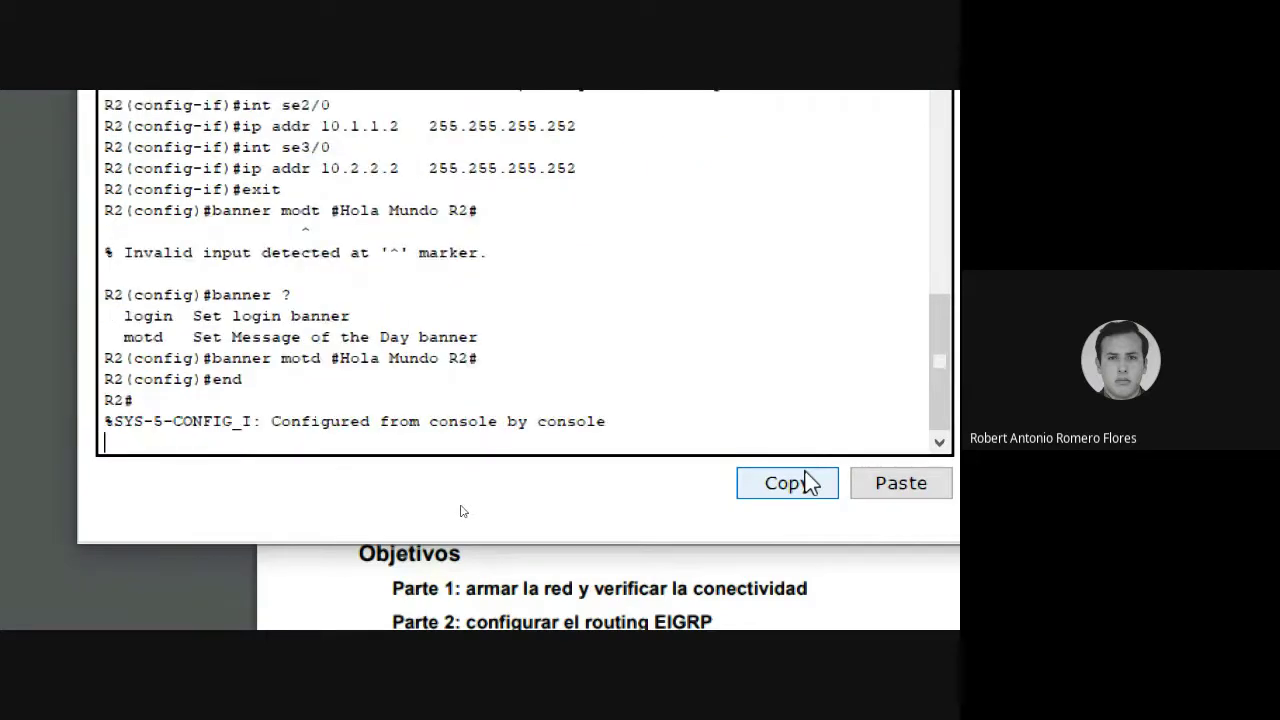
{"action": "type", "text": "wr"}
{"action": "key", "text": "Return"}
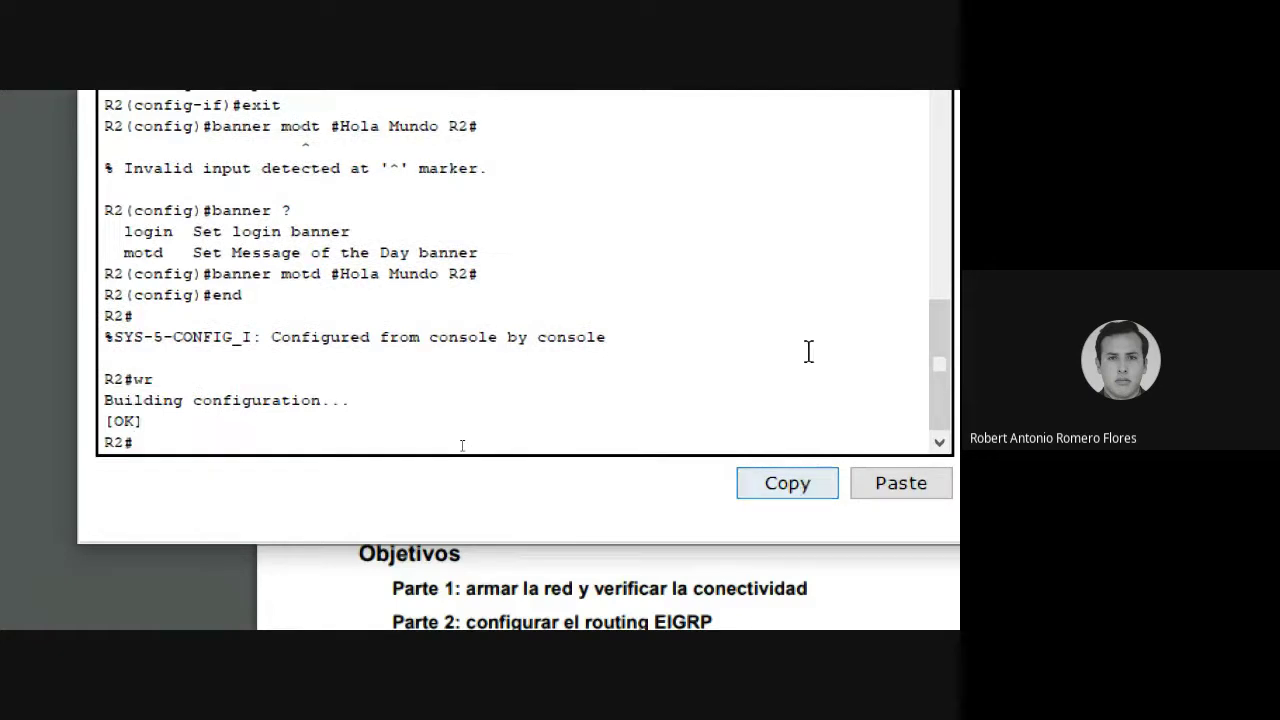
- Return to the topology and open the command line interface of Router2
{"action": "key", "text": "super+plus"}
{"action": "left_click", "coordinate": [575, 300]}
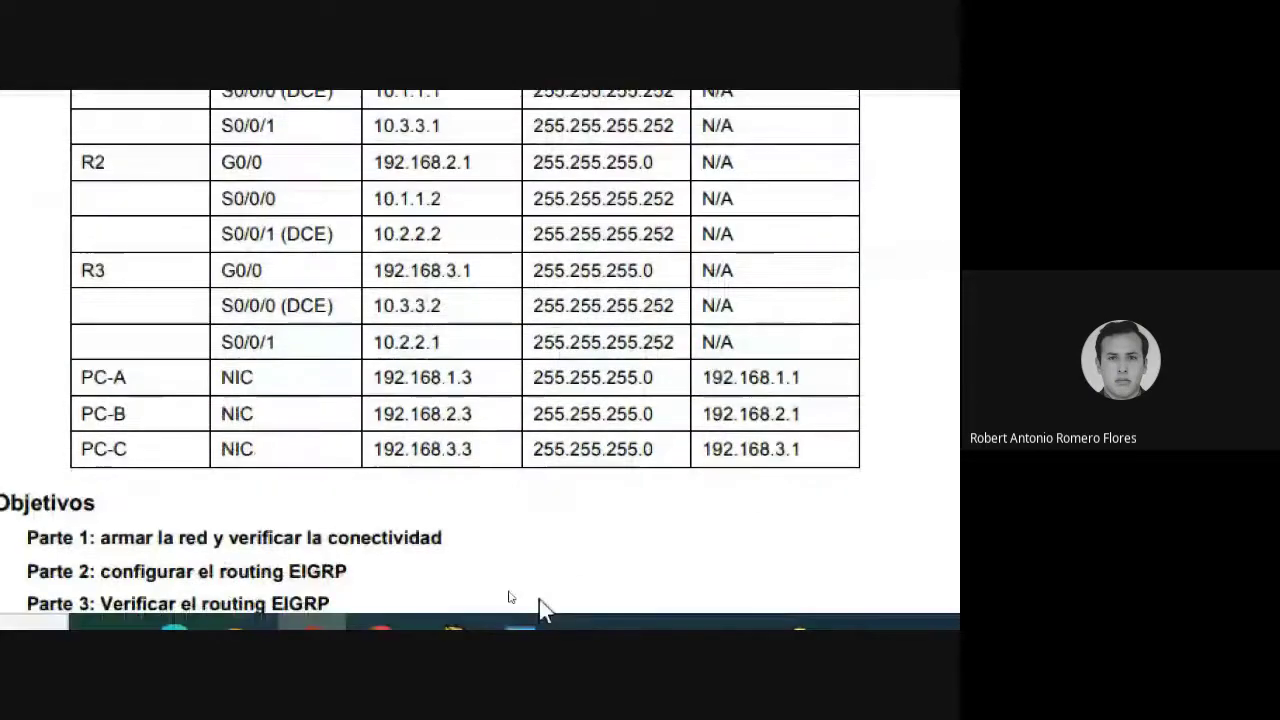
{"action": "key", "text": "alt+Tab"}
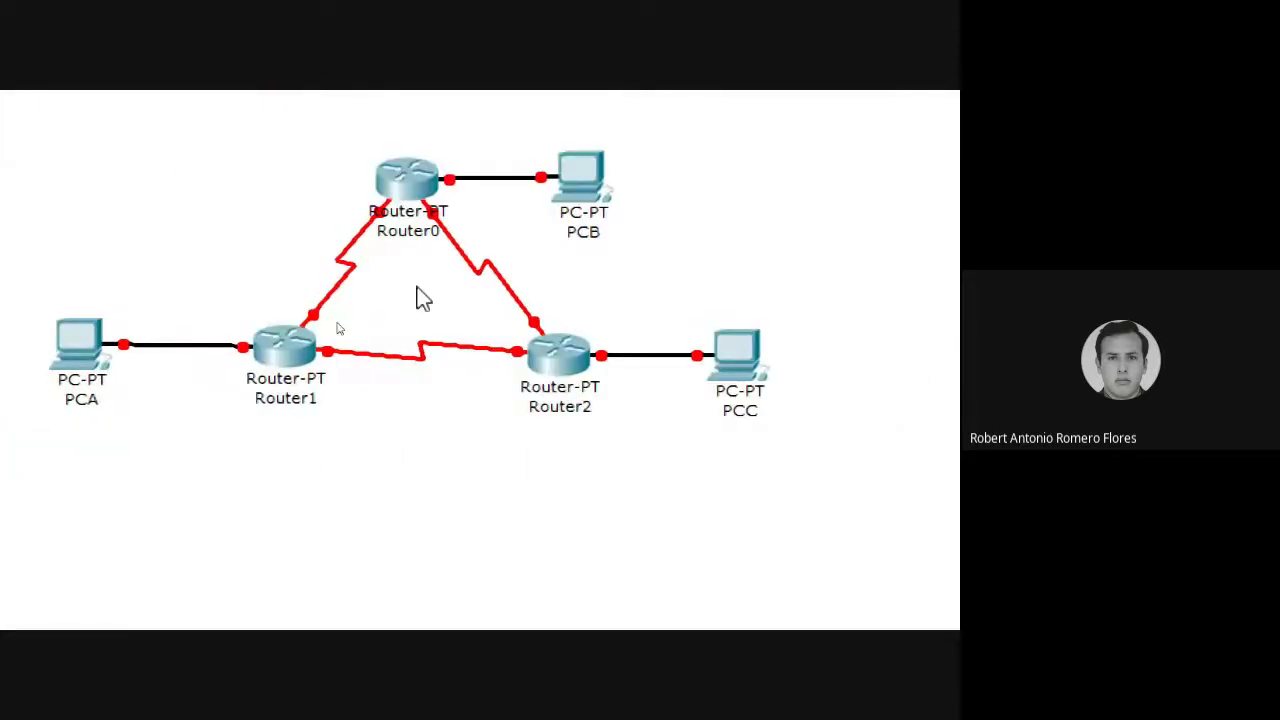
{"action": "left_click", "coordinate": [550, 360]}
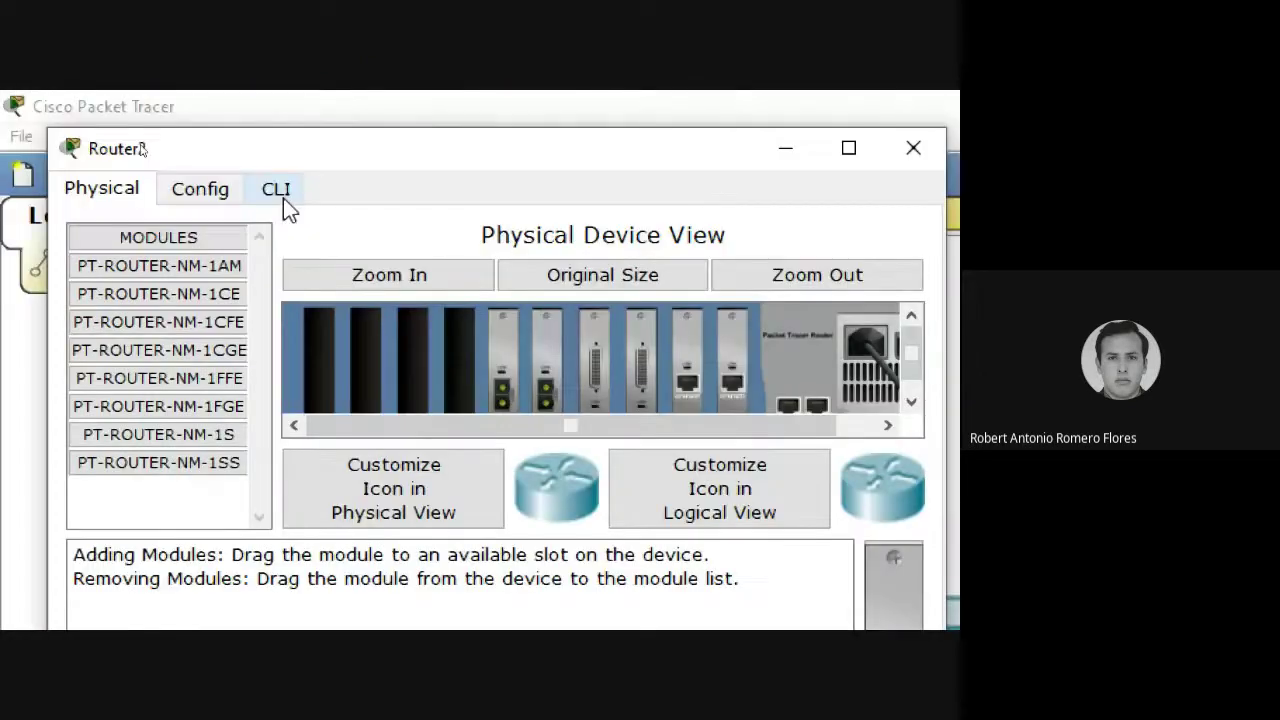
{"action": "left_click", "coordinate": [281, 197]}
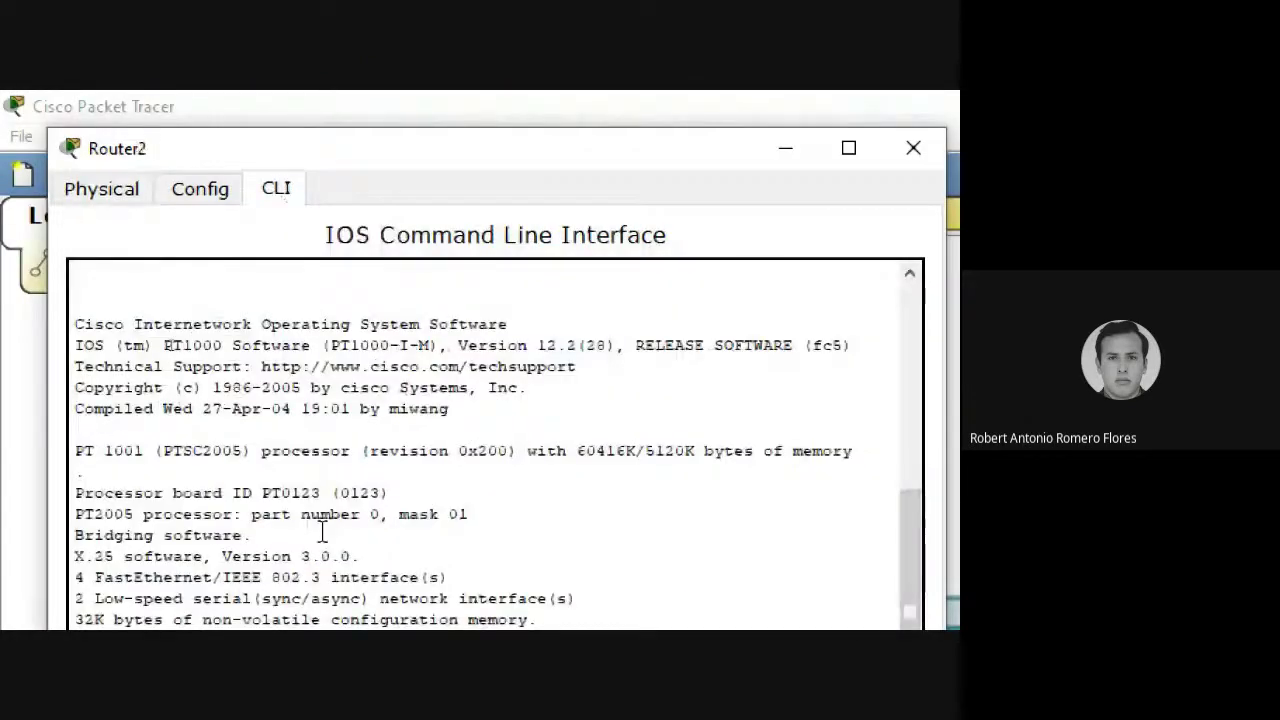
- Decline the initial configuration dialog on Router2 and enter global configuration mode with enable and config t
{"action": "type", "text": "n"}
{"action": "key", "text": "Return"}
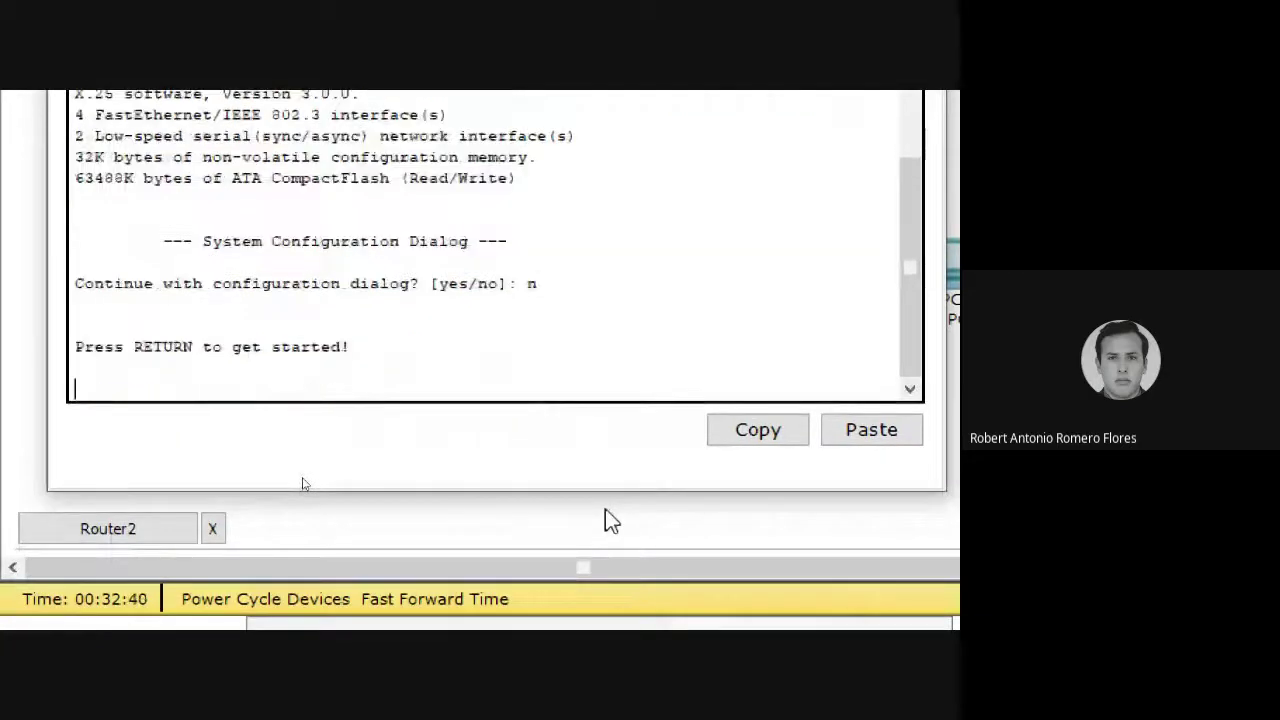
{"action": "key", "text": "Return"}
{"action": "type", "text": "enable"}
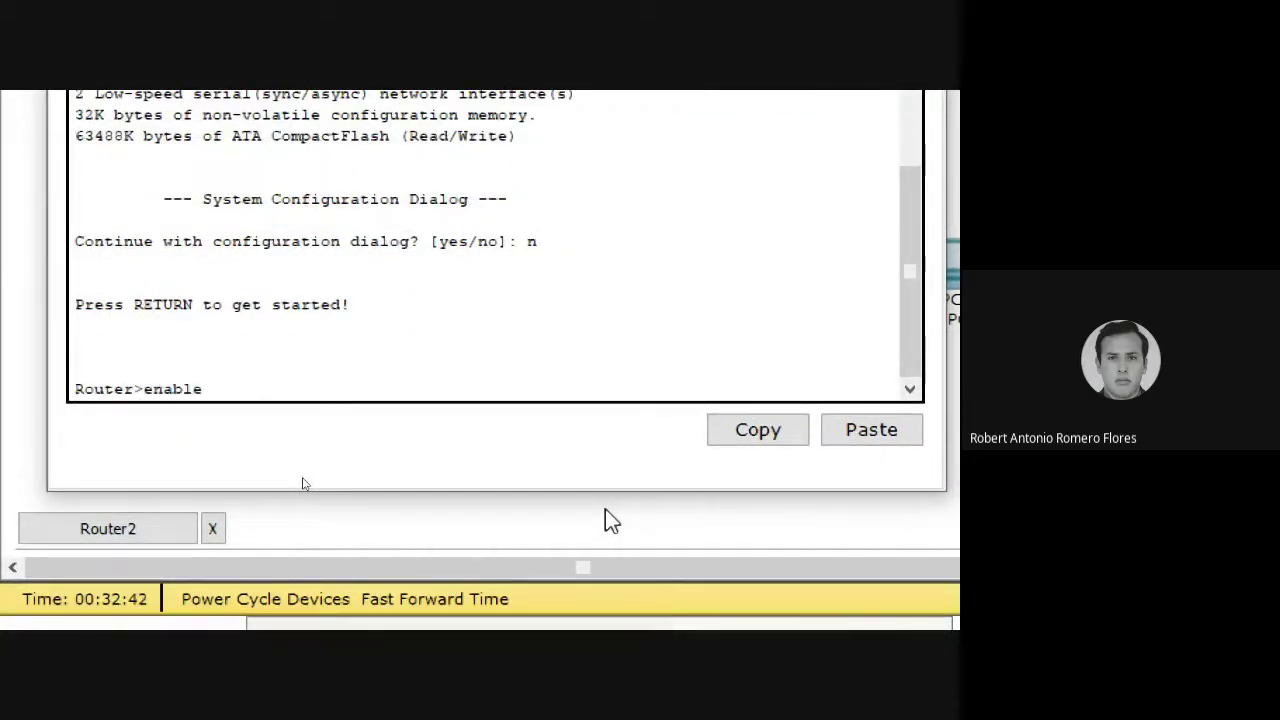
{"action": "key", "text": "Return"}
{"action": "type", "text": "config t"}
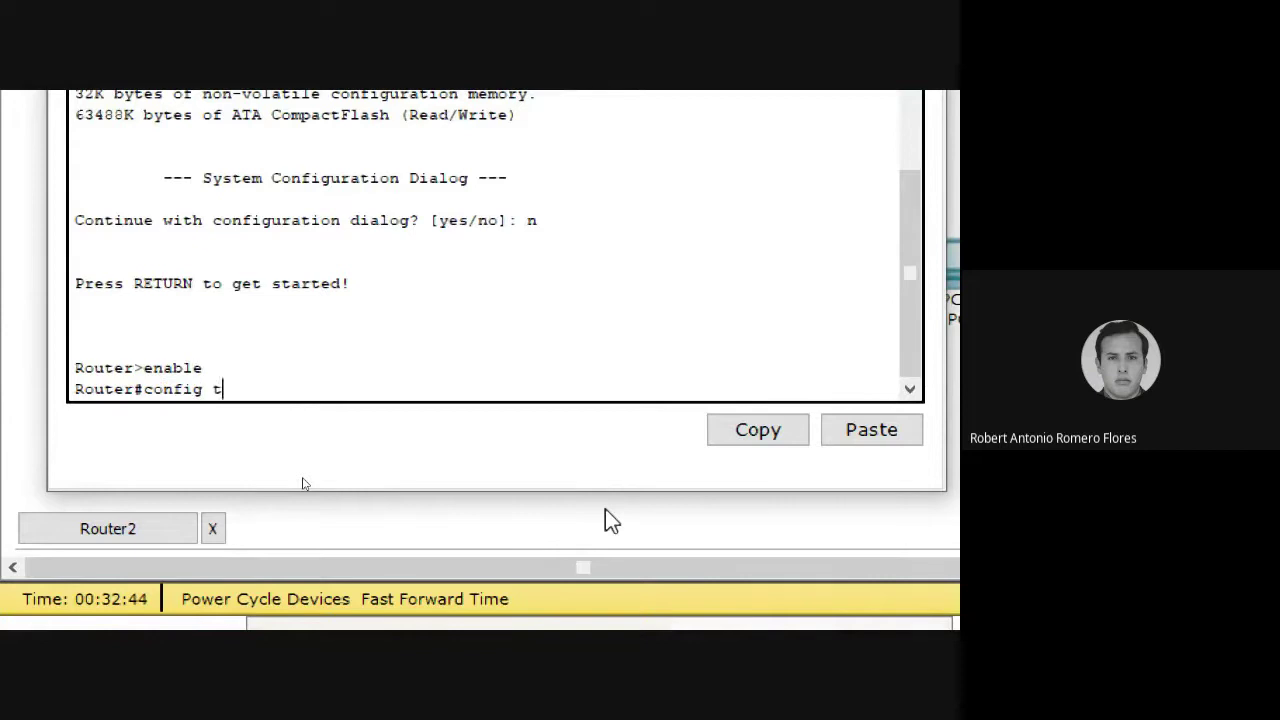
{"action": "key", "text": "Return"}
- Set the router's hostname to R3 and turn off DNS lookups with no ip domain lookup
{"action": "type", "text": "ho"}
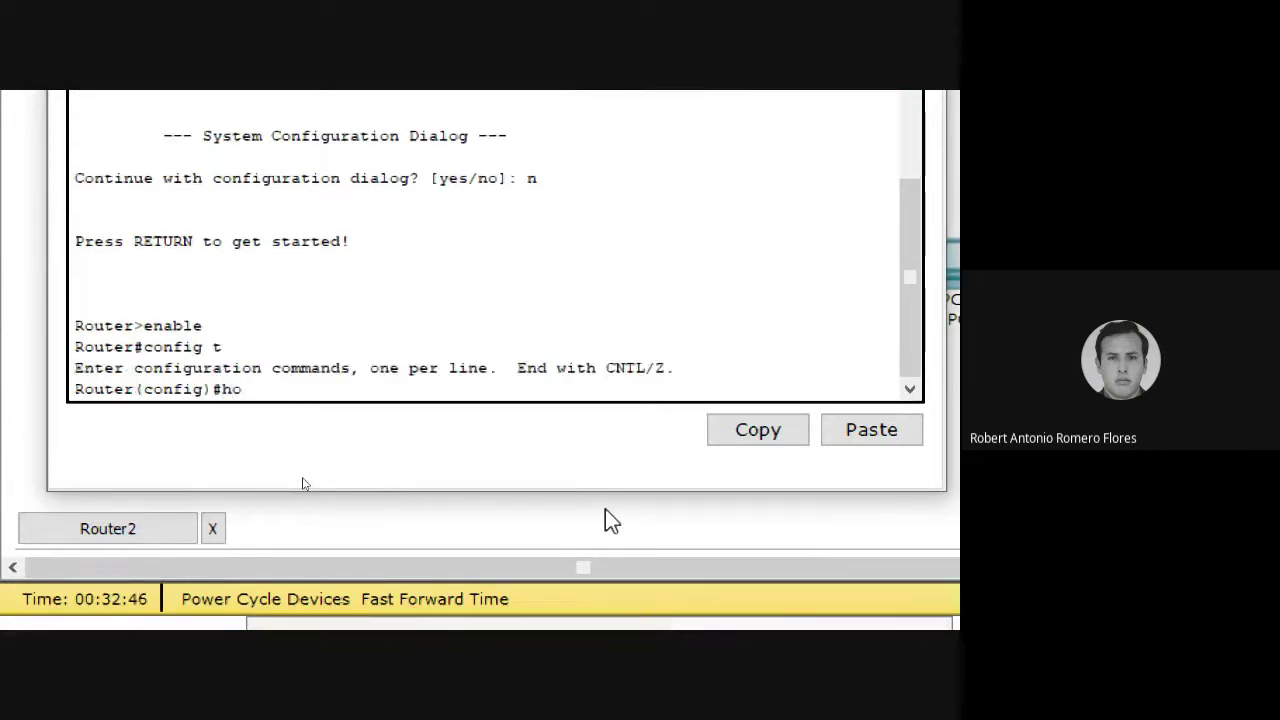
{"action": "type", "text": "stname R3"}
{"action": "key", "text": "Return"}
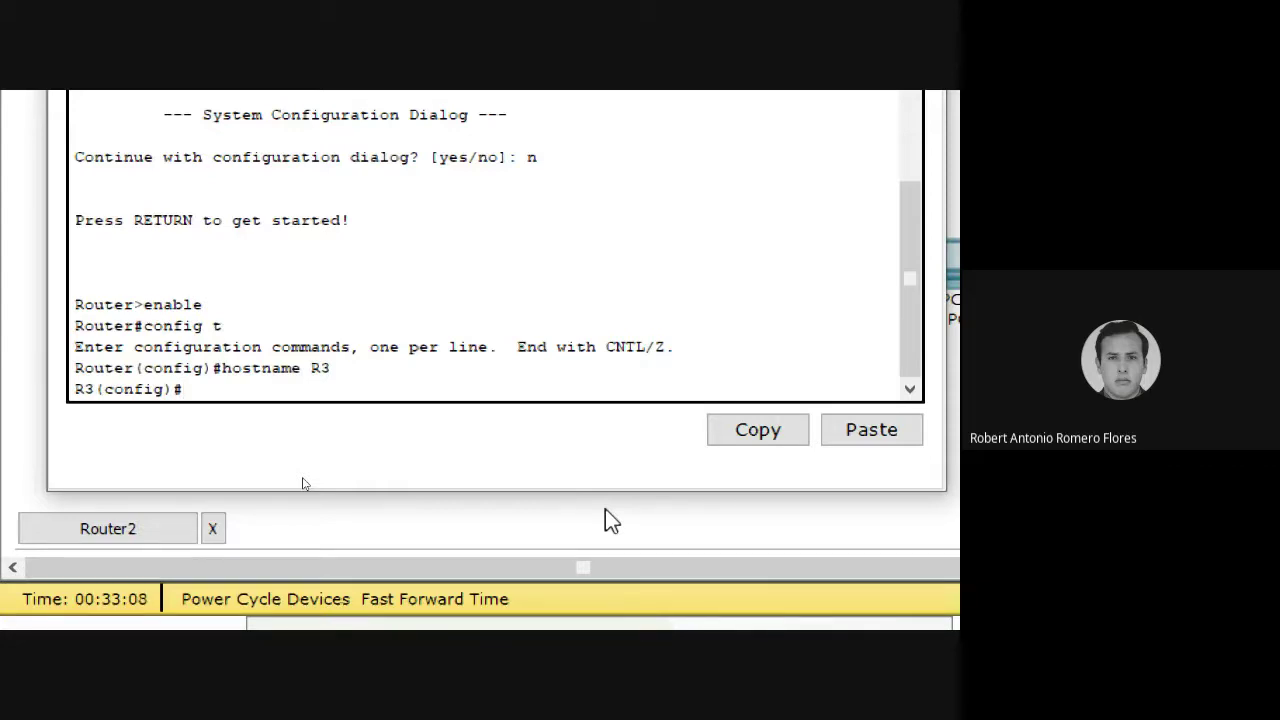
{"action": "type", "text": "no ip "}
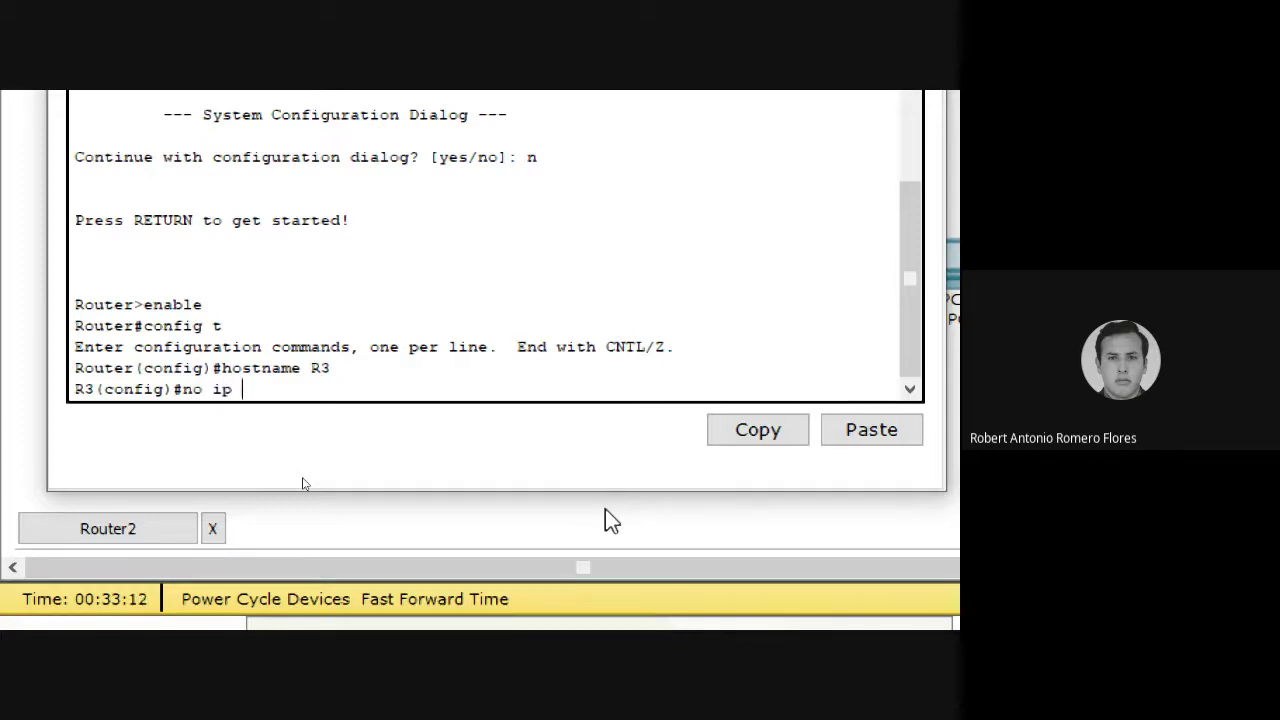
{"action": "type", "text": "domain lookup"}
{"action": "key", "text": "Return"}
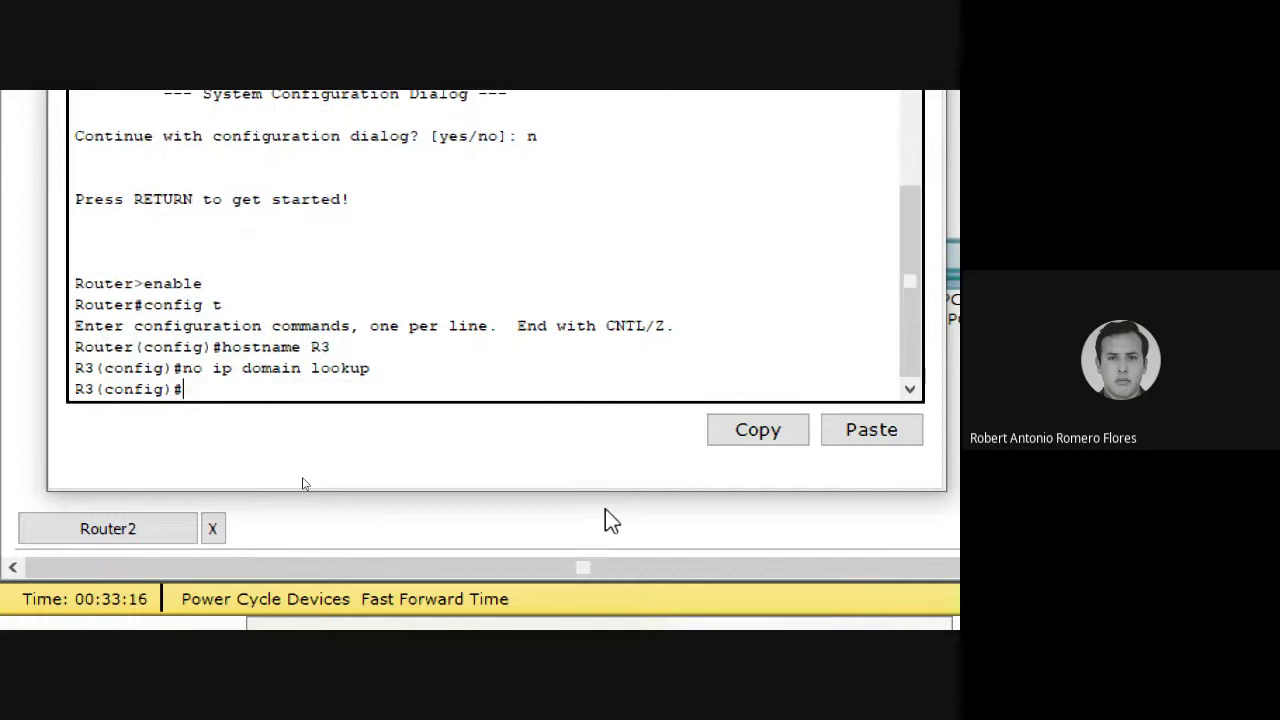
- Assign 192.168.3.1 with mask 255.255.255.0 to R3's interface fa0/0 and enable it with no shutdown
{"action": "type", "text": "int fa0/0"}
{"action": "key", "text": "Return"}
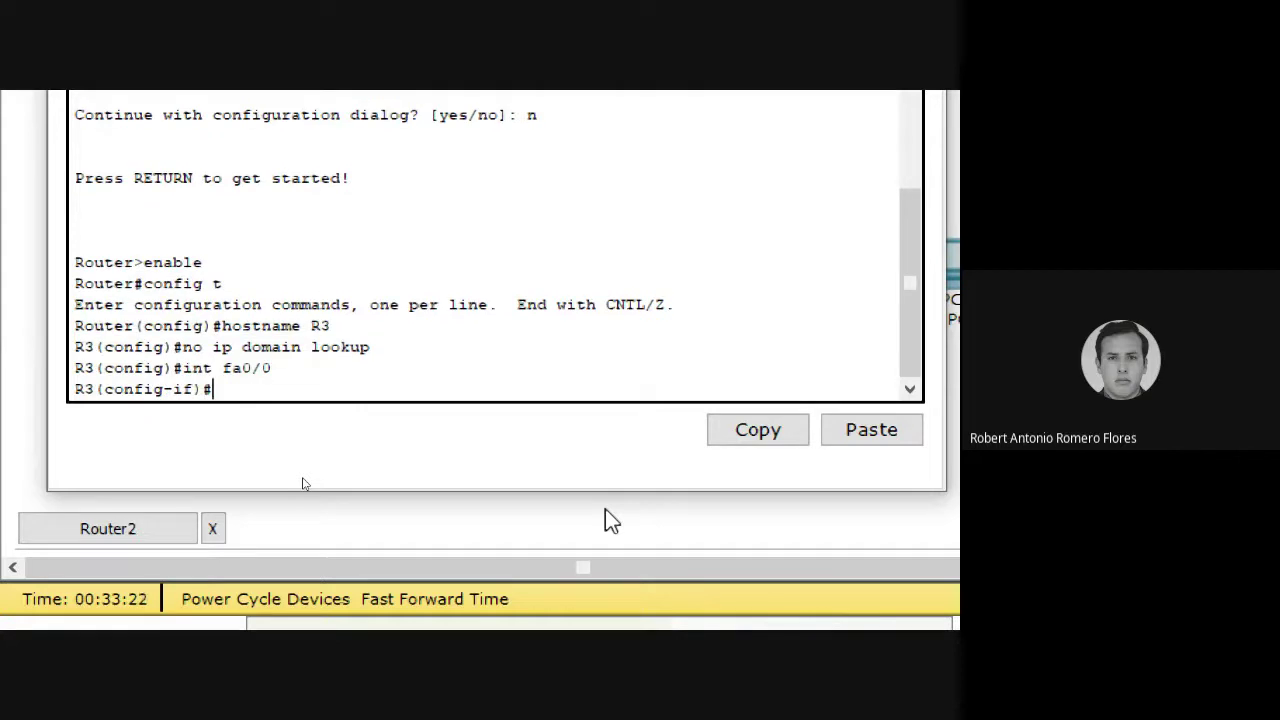
{"action": "type", "text": "ip addre 192.13"}
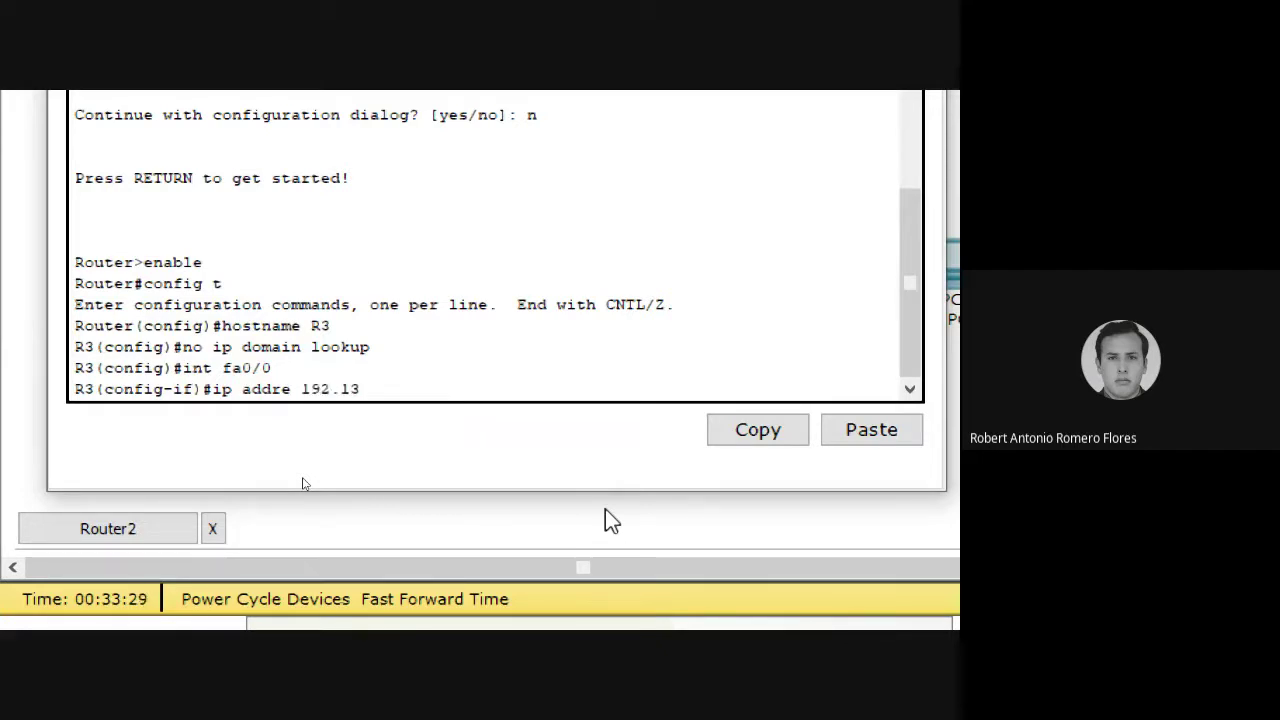
{"action": "key", "text": "BackSpace"}
{"action": "type", "text": "68.3.1 255.255.255."}
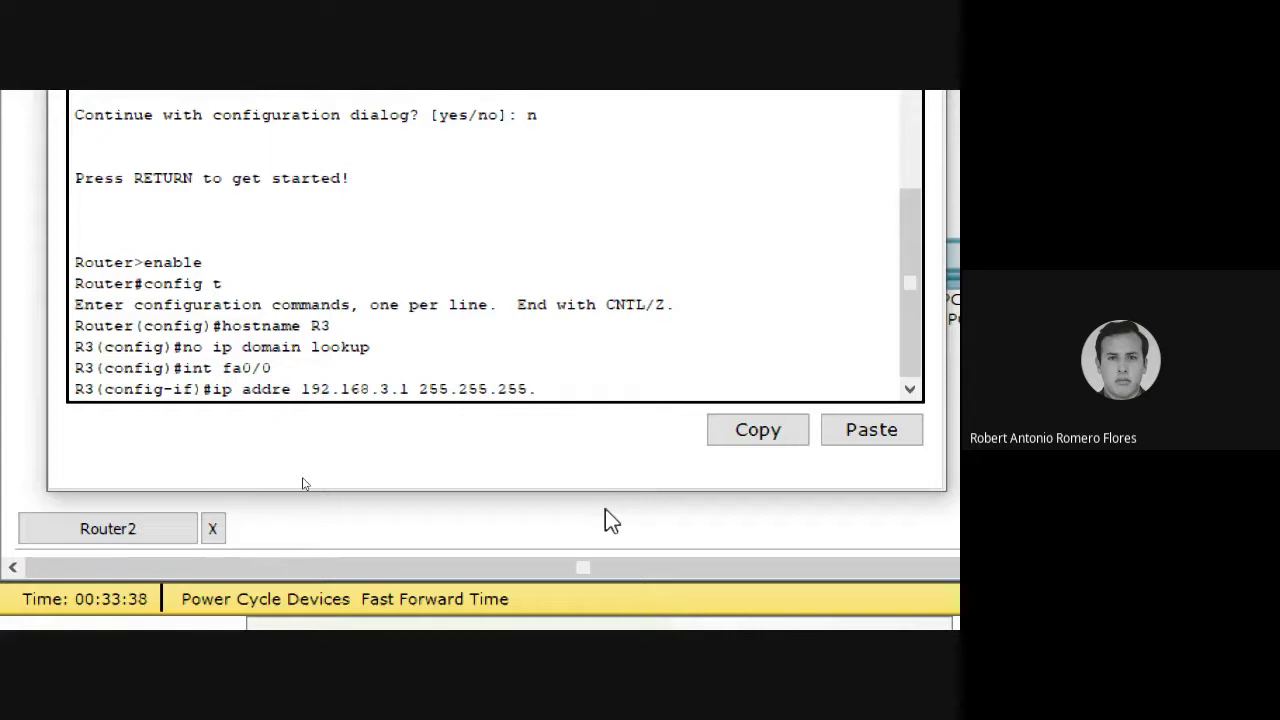
{"action": "type", "text": "0"}
{"action": "key", "text": "Return"}
{"action": "type", "text": "no"}
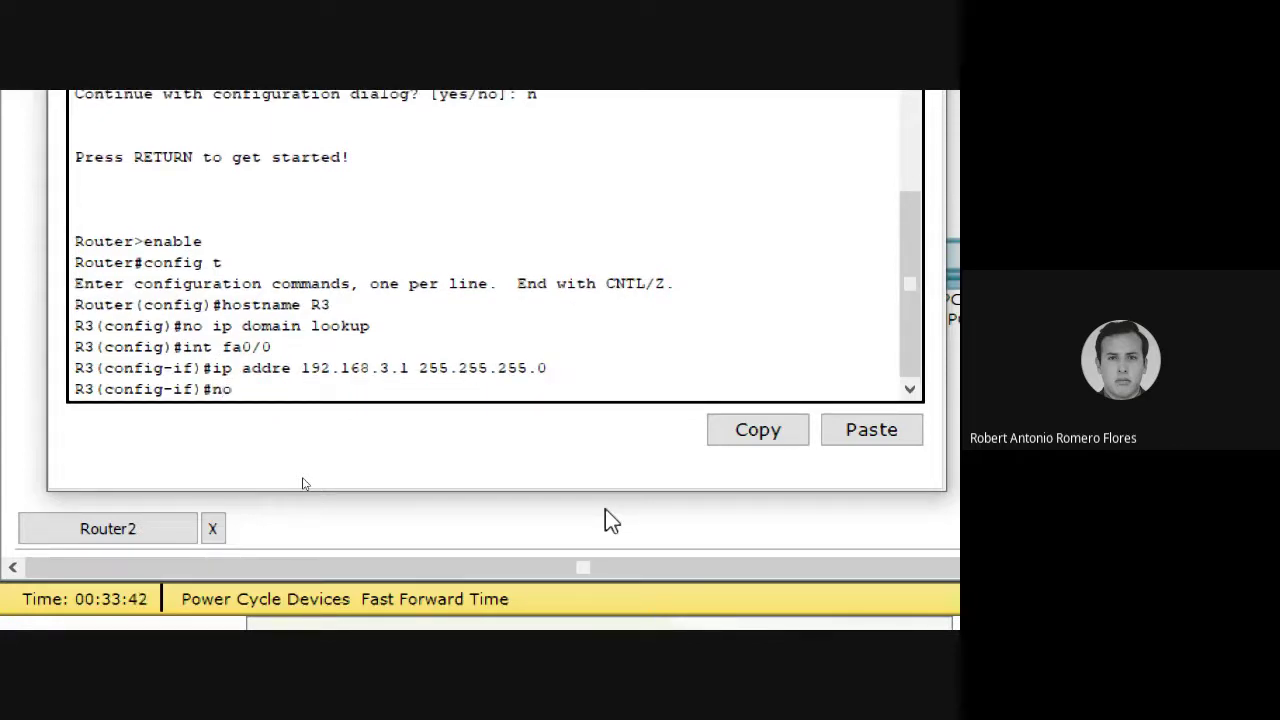
{"action": "type", "text": " shutdown"}
{"action": "key", "text": "Return"}
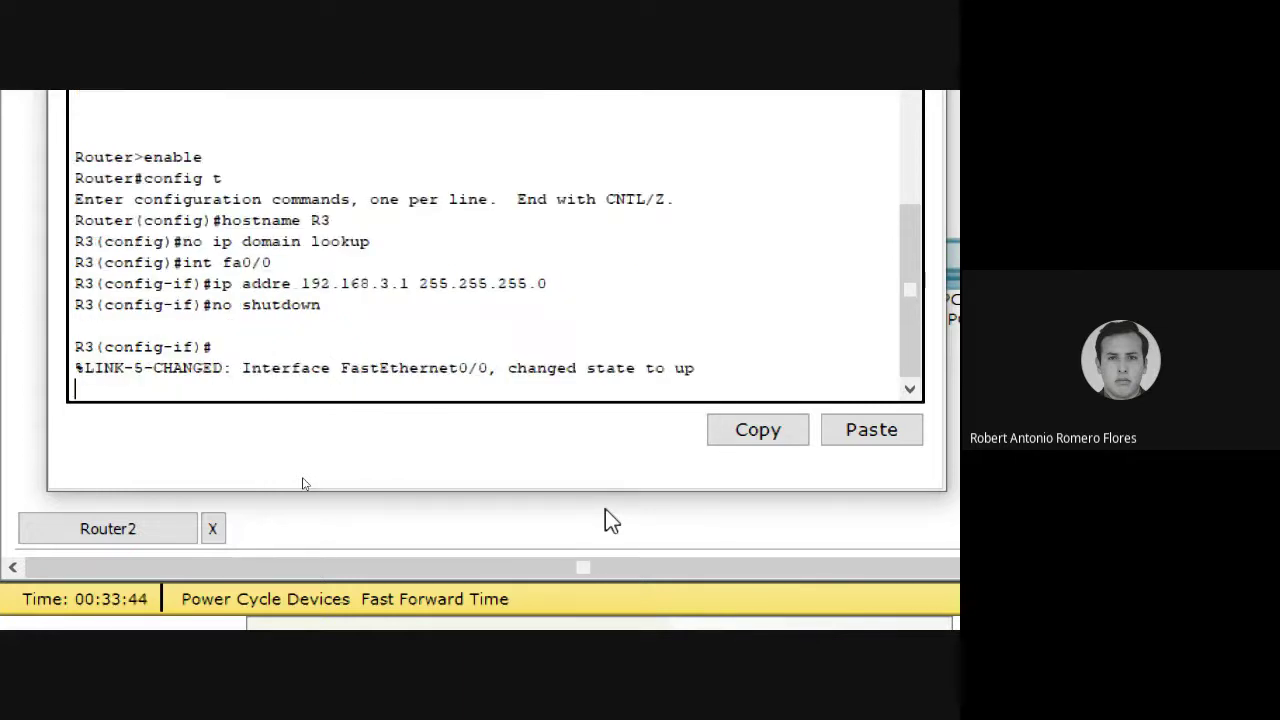
{"action": "key", "text": "Return"}
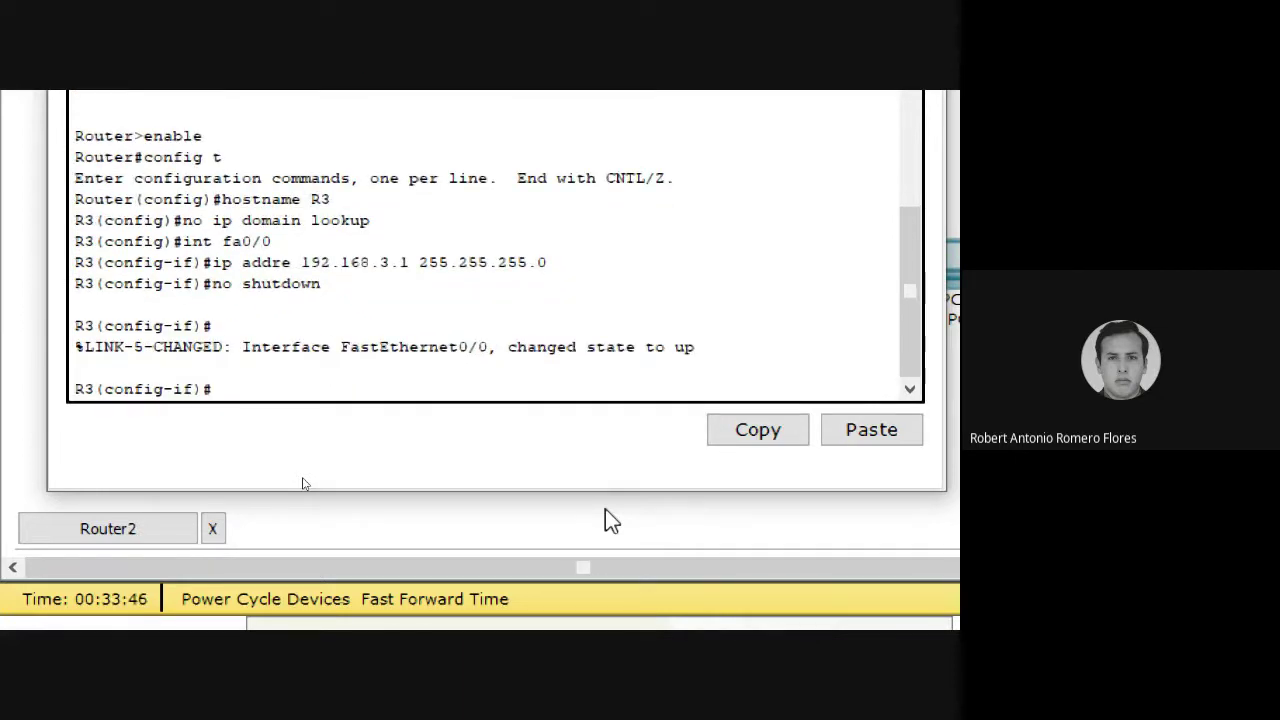
- Assign IP address 10.3.3.2 with mask 255.255.255.252 to R3's serial interface se2/0
{"action": "type", "text": "int se2/0"}
{"action": "key", "text": "Return"}
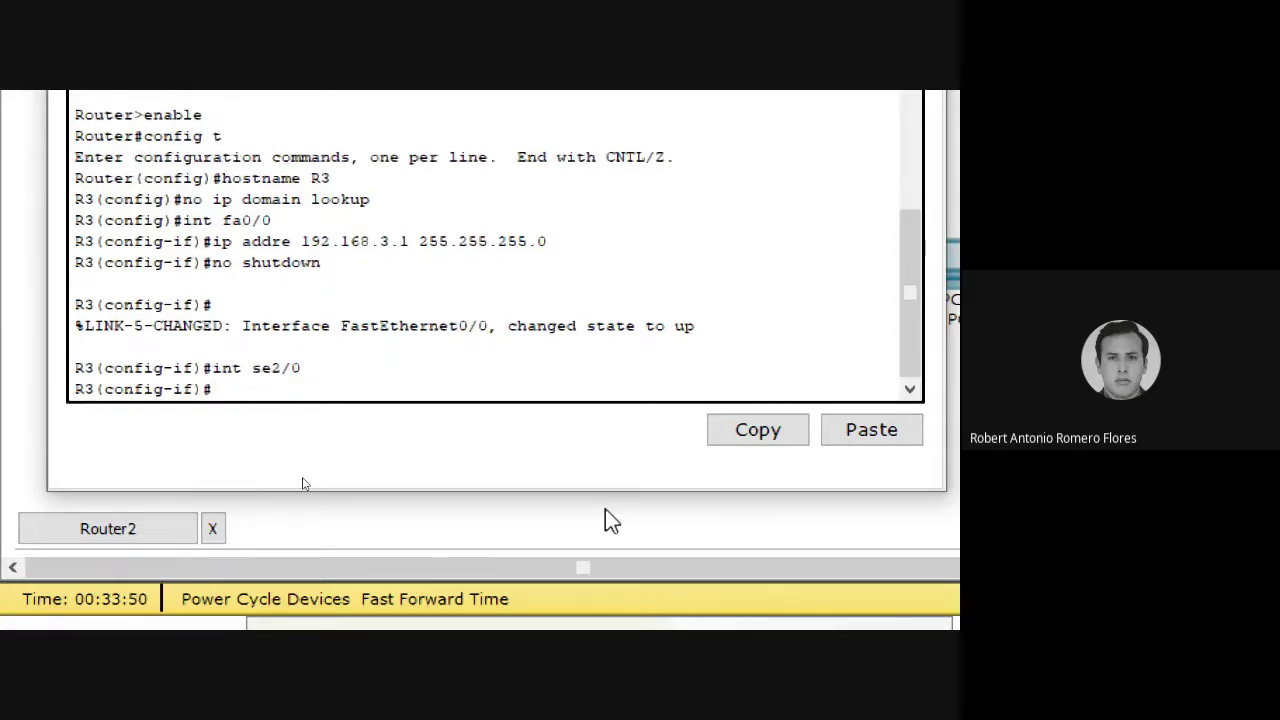
{"action": "key", "text": "Up"}
{"action": "key", "text": "Up"}
{"action": "key", "text": "Up"}
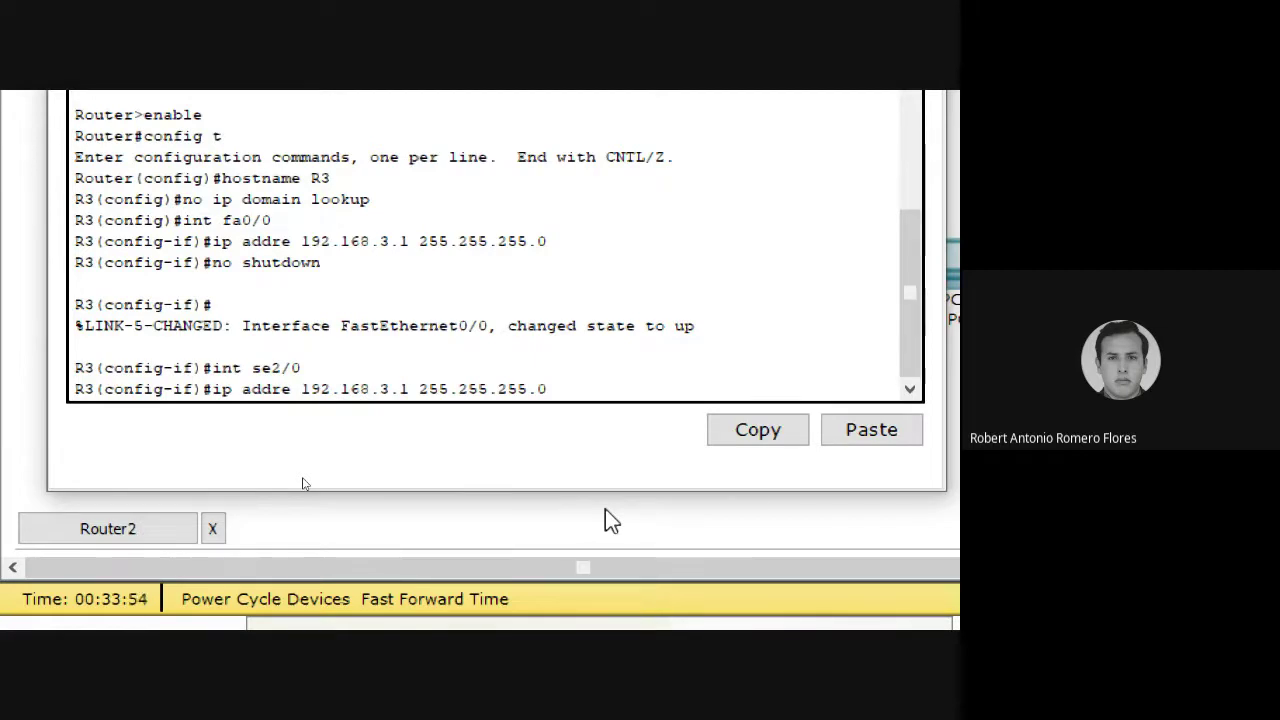
{"action": "key", "text": "Left"}
{"action": "key", "text": "Left"}
{"action": "key", "text": "Left"}
{"action": "key", "text": "Left"}
{"action": "key", "text": "Left"}
{"action": "key", "text": "Left"}
{"action": "key", "text": "Left"}
{"action": "key", "text": "Left"}
{"action": "key", "text": "Left"}
{"action": "key", "text": "Left"}
{"action": "key", "text": "Left"}
{"action": "key", "text": "Left"}
{"action": "key", "text": "Left"}
{"action": "key", "text": "Left"}
{"action": "key", "text": "Left"}
{"action": "key", "text": "Left"}
{"action": "key", "text": "Left"}
{"action": "key", "text": "Left"}
{"action": "key", "text": "Left"}
{"action": "key", "text": "Left"}
{"action": "key", "text": "Left"}
{"action": "key", "text": "BackSpace"}
{"action": "key", "text": "BackSpace"}
{"action": "key", "text": "BackSpace"}
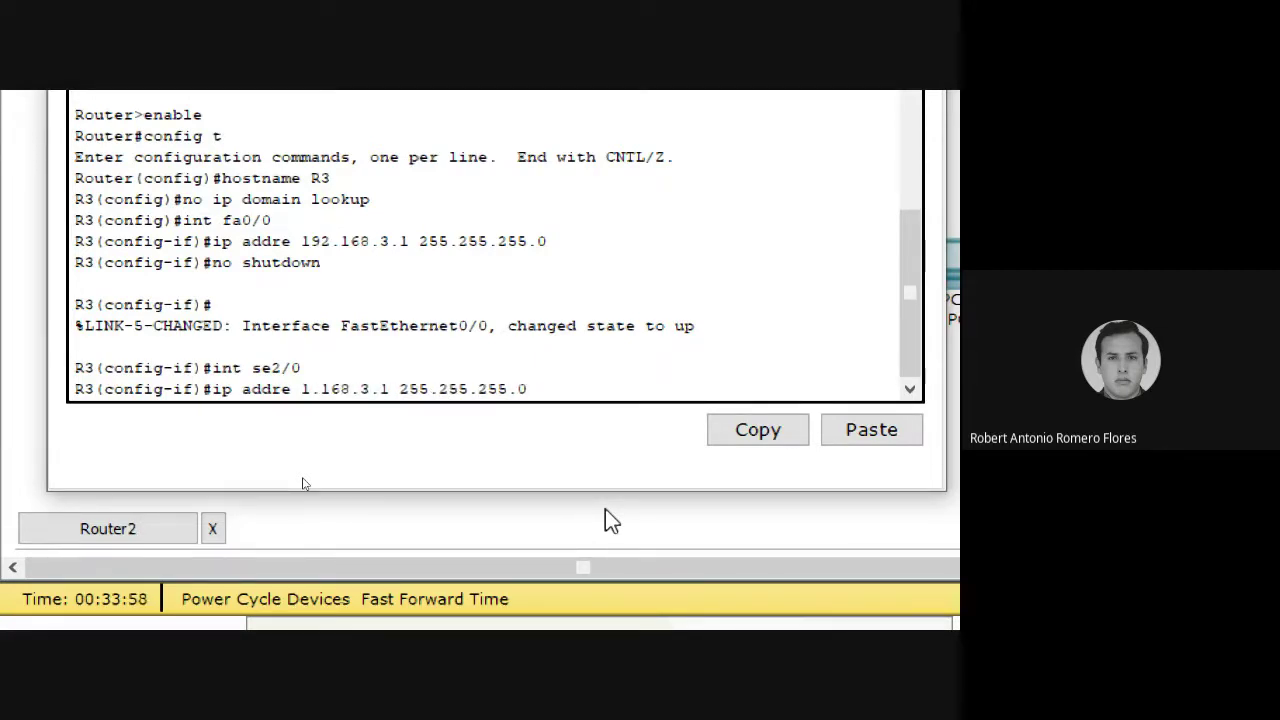
{"action": "type", "text": "10"}
{"action": "key", "text": "Delete"}
{"action": "key", "text": "Delete"}
{"action": "key", "text": "Delete"}
{"action": "type", "text": "3"}
{"action": "key", "text": "Right"}
{"action": "key", "text": "Right"}
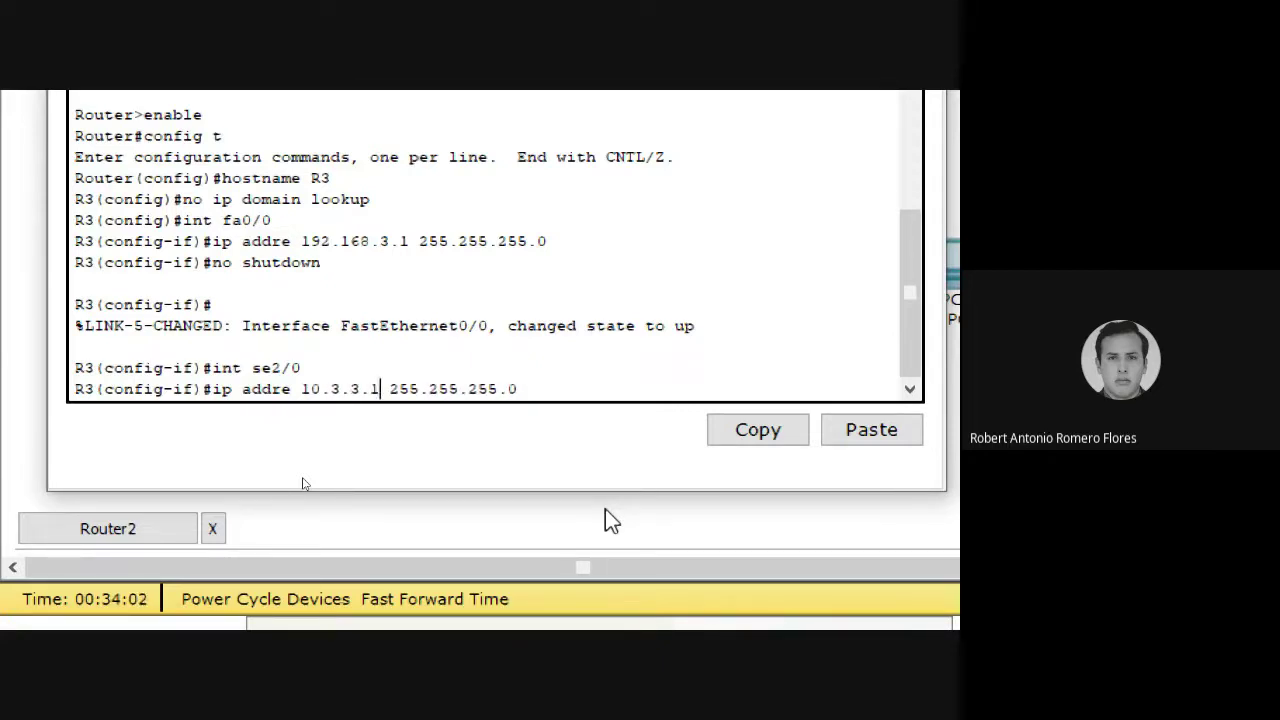
{"action": "key", "text": "BackSpace"}
{"action": "type", "text": "2"}
{"action": "key", "text": "Right"}
{"action": "key", "text": "Right"}
{"action": "key", "text": "Right"}
{"action": "key", "text": "Right"}
{"action": "key", "text": "Right"}
{"action": "key", "text": "Right"}
{"action": "key", "text": "Right"}
{"action": "key", "text": "Right"}
{"action": "key", "text": "Right"}
{"action": "key", "text": "Right"}
{"action": "key", "text": "Right"}
{"action": "key", "text": "Right"}
{"action": "key", "text": "Right"}
{"action": "key", "text": "Right"}
{"action": "key", "text": "BackSpace"}
{"action": "type", "text": "252"}
{"action": "key", "text": "Return"}
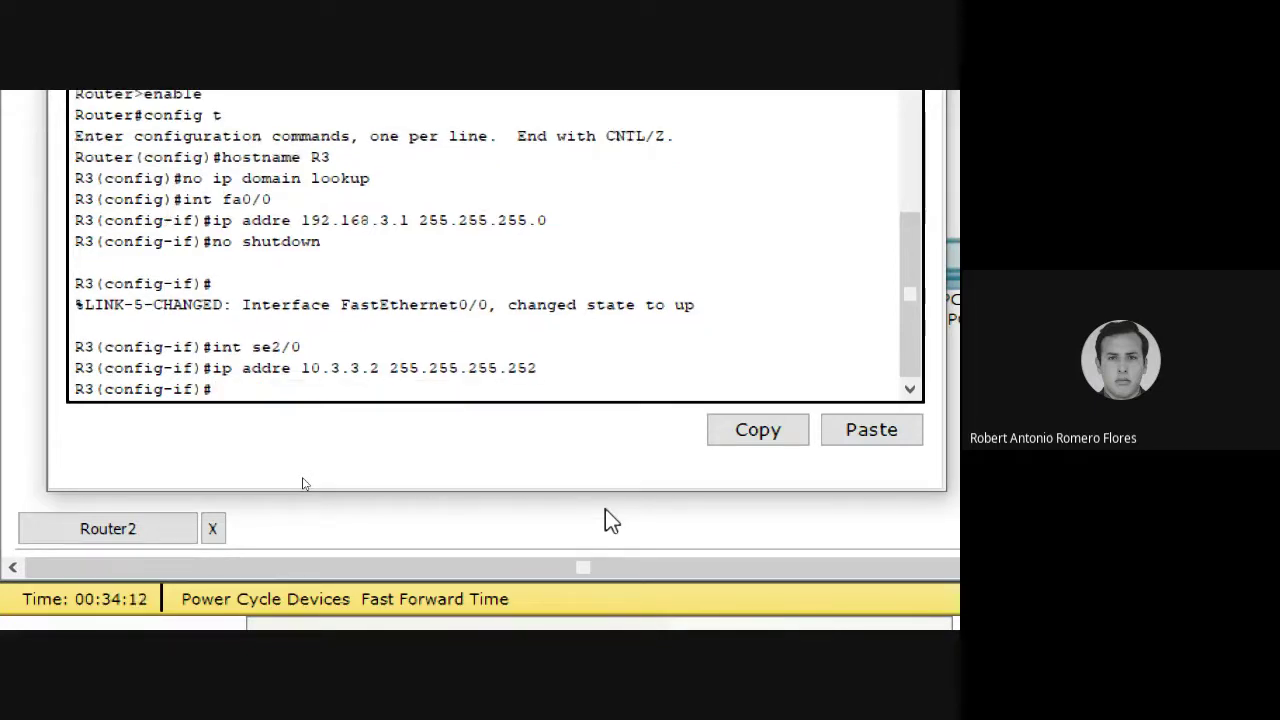
- Assign IP address 10.2.2.1 with mask 255.255.255.252 to R3's serial interface se3/0
{"action": "key", "text": "Up"}
{"action": "key", "text": "Up"}
{"action": "key", "text": "BackSpace"}
{"action": "type", "text": "3"}
{"action": "key", "text": "Return"}
{"action": "key", "text": "Up"}
{"action": "key", "text": "Up"}
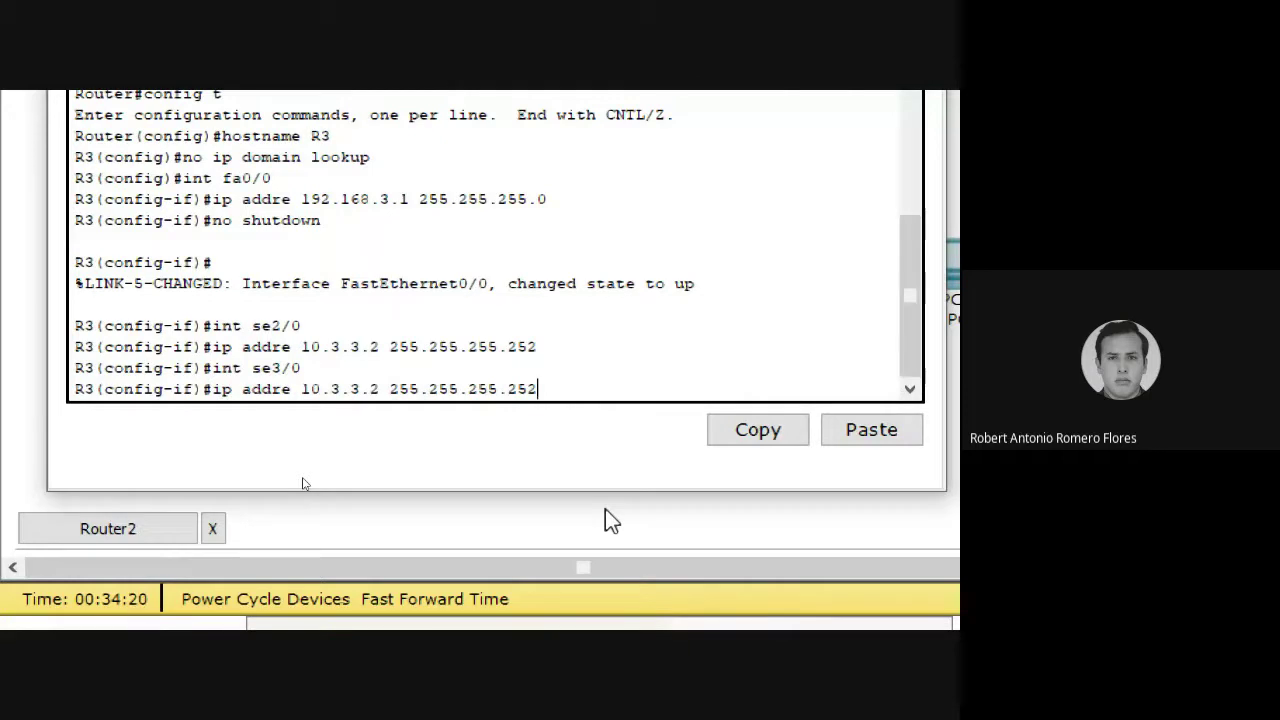
{"action": "key", "text": "Left"}
{"action": "key", "text": "Left"}
{"action": "key", "text": "Left"}
{"action": "key", "text": "Left"}
{"action": "key", "text": "Left"}
{"action": "key", "text": "Left"}
{"action": "key", "text": "Left"}
{"action": "key", "text": "Left"}
{"action": "key", "text": "Left"}
{"action": "key", "text": "Left"}
{"action": "key", "text": "Left"}
{"action": "key", "text": "Left"}
{"action": "key", "text": "Left"}
{"action": "key", "text": "Left"}
{"action": "key", "text": "Left"}
{"action": "key", "text": "Left"}
{"action": "key", "text": "Left"}
{"action": "key", "text": "Left"}
{"action": "key", "text": "Left"}
{"action": "key", "text": "Left"}
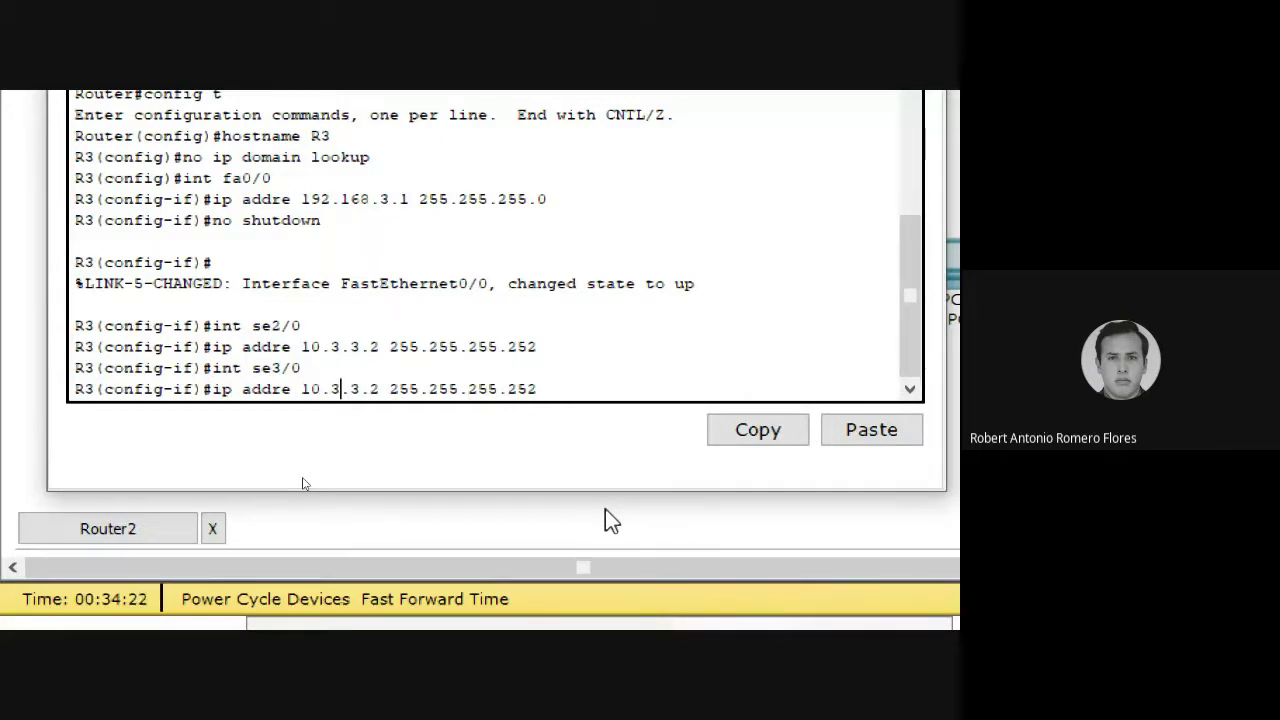
{"action": "key", "text": "BackSpace"}
{"action": "type", "text": "2"}
{"action": "key", "text": "Right"}
{"action": "key", "text": "Right"}
{"action": "key", "text": "BackSpace"}
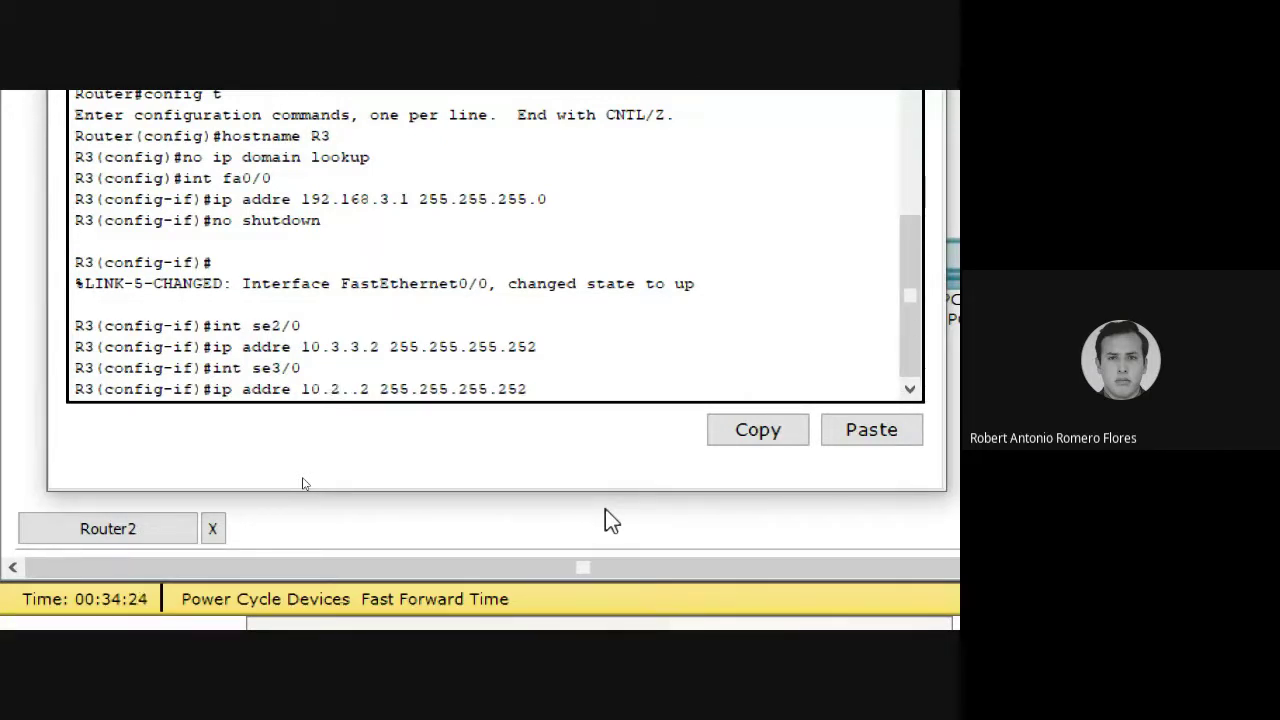
{"action": "type", "text": "2"}
{"action": "key", "text": "Right"}
{"action": "key", "text": "Right"}
{"action": "key", "text": "BackSpace"}
{"action": "type", "text": "1"}
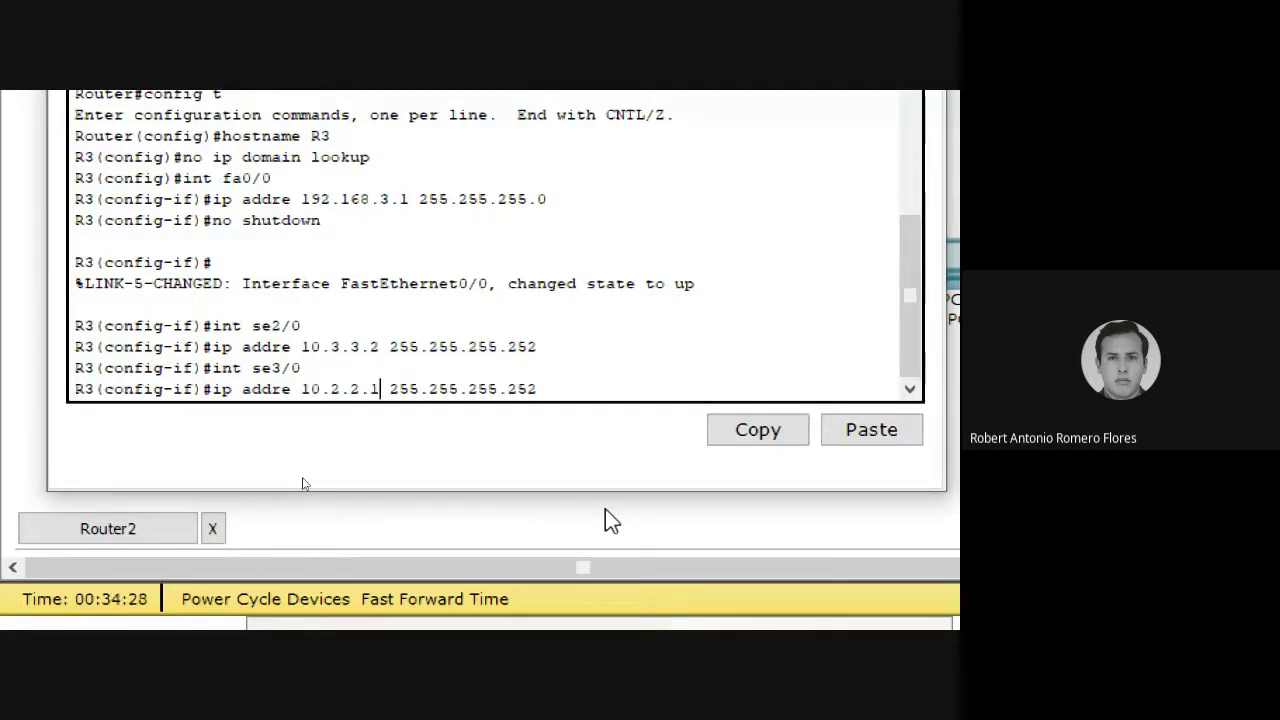
{"action": "key", "text": "Return"}
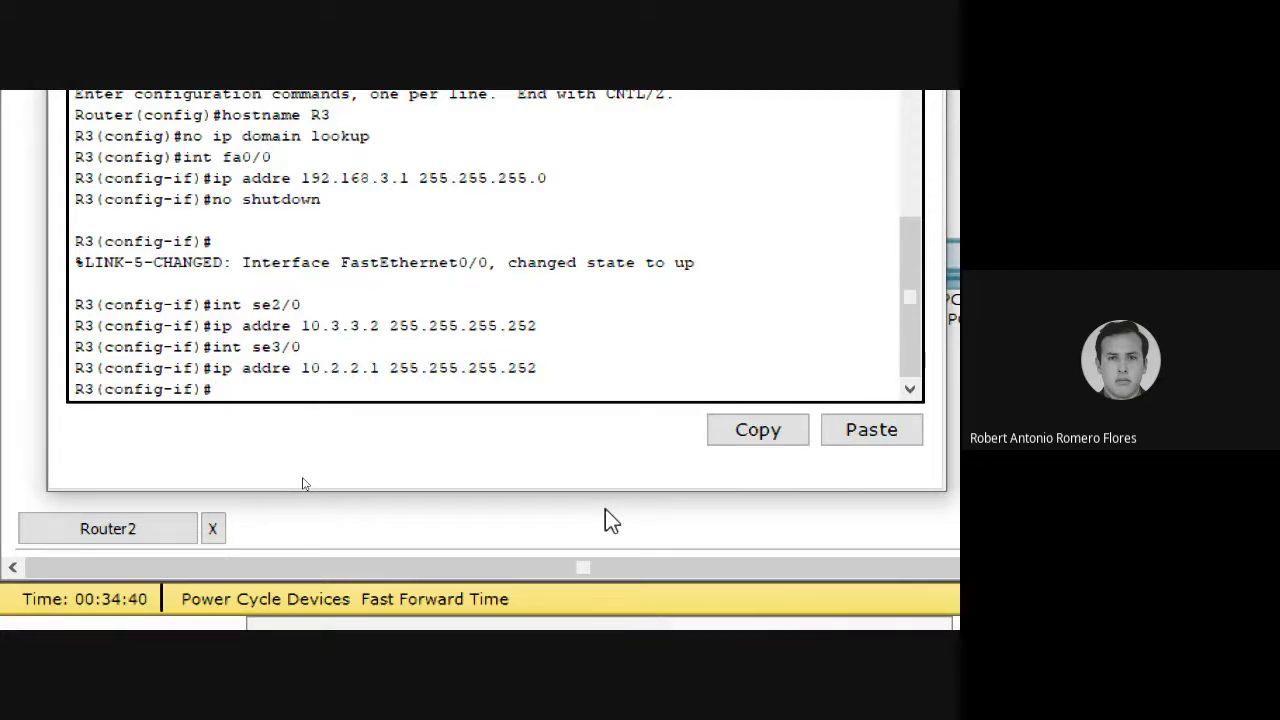
- Leave interface configuration and set R3's message of the day with banner motd #Hola mundo R3#
{"action": "type", "text": "exit"}
{"action": "key", "text": "Return"}
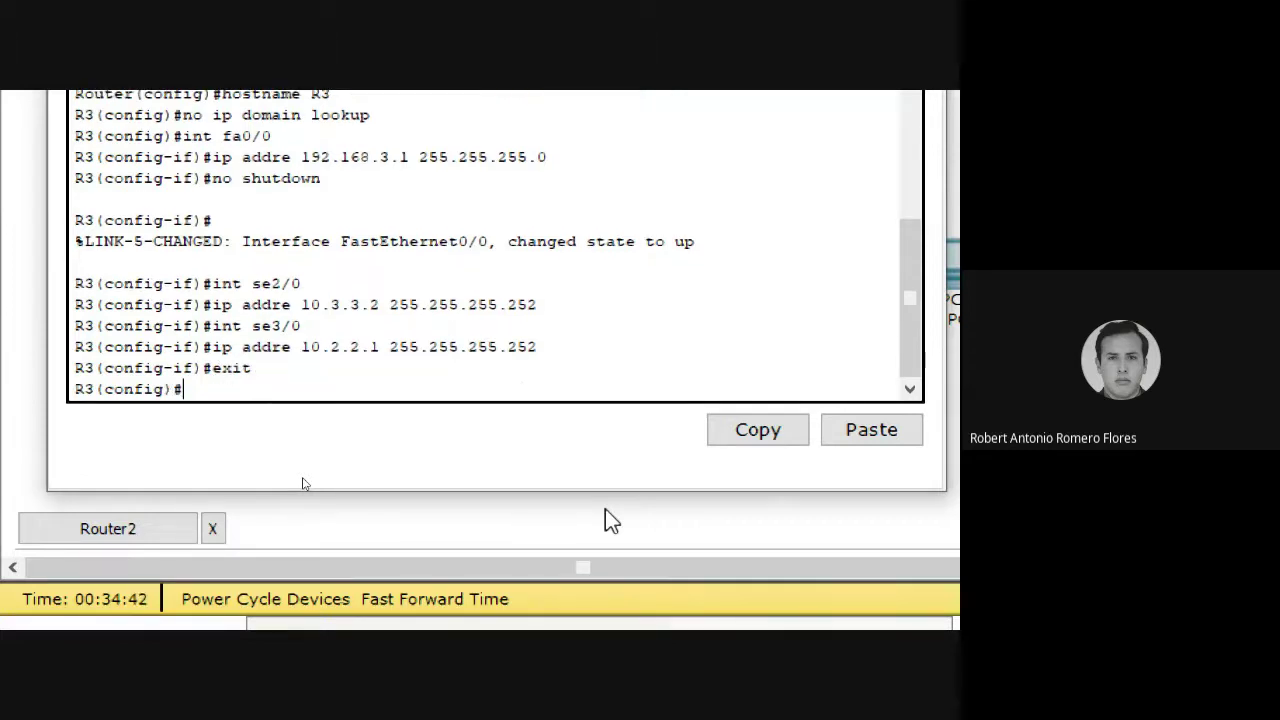
{"action": "type", "text": "banner motd ##"}
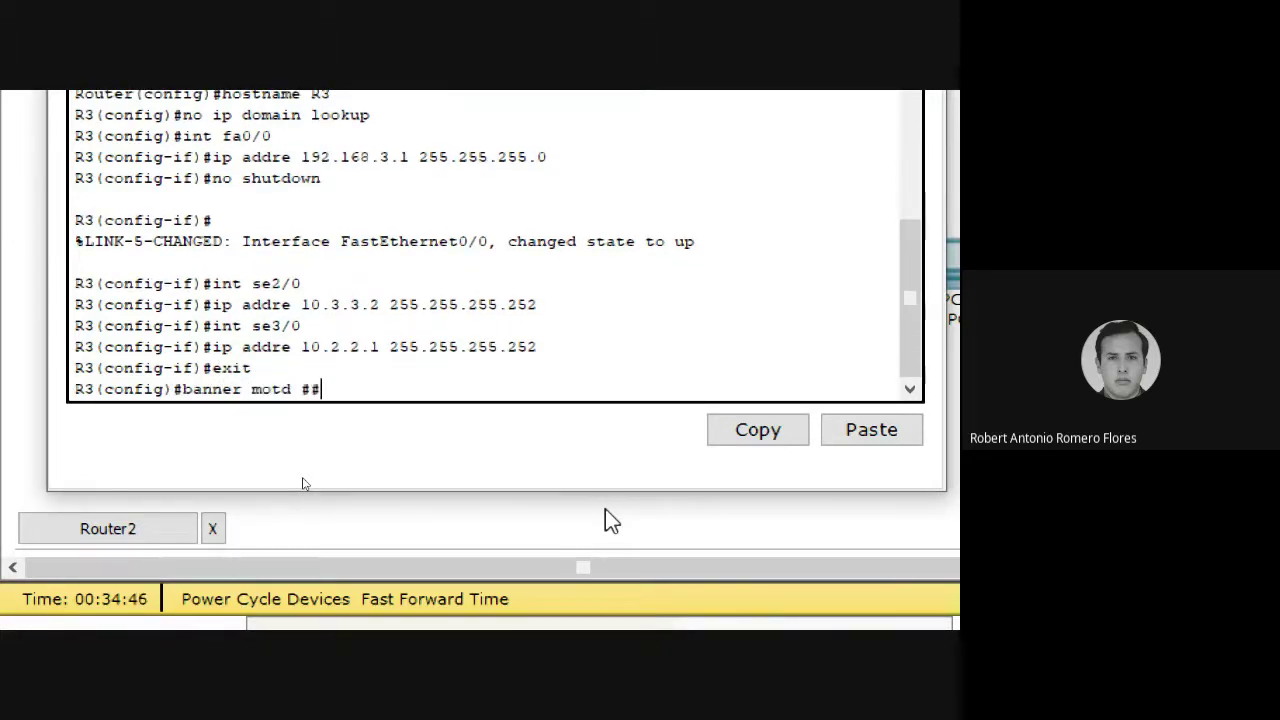
{"action": "type", "text": "HOla"}
{"action": "key", "text": "BackSpace"}
{"action": "key", "text": "BackSpace"}
{"action": "key", "text": "BackSpace"}
{"action": "key", "text": "BackSpace"}
{"action": "type", "text": "ola mundo R"}
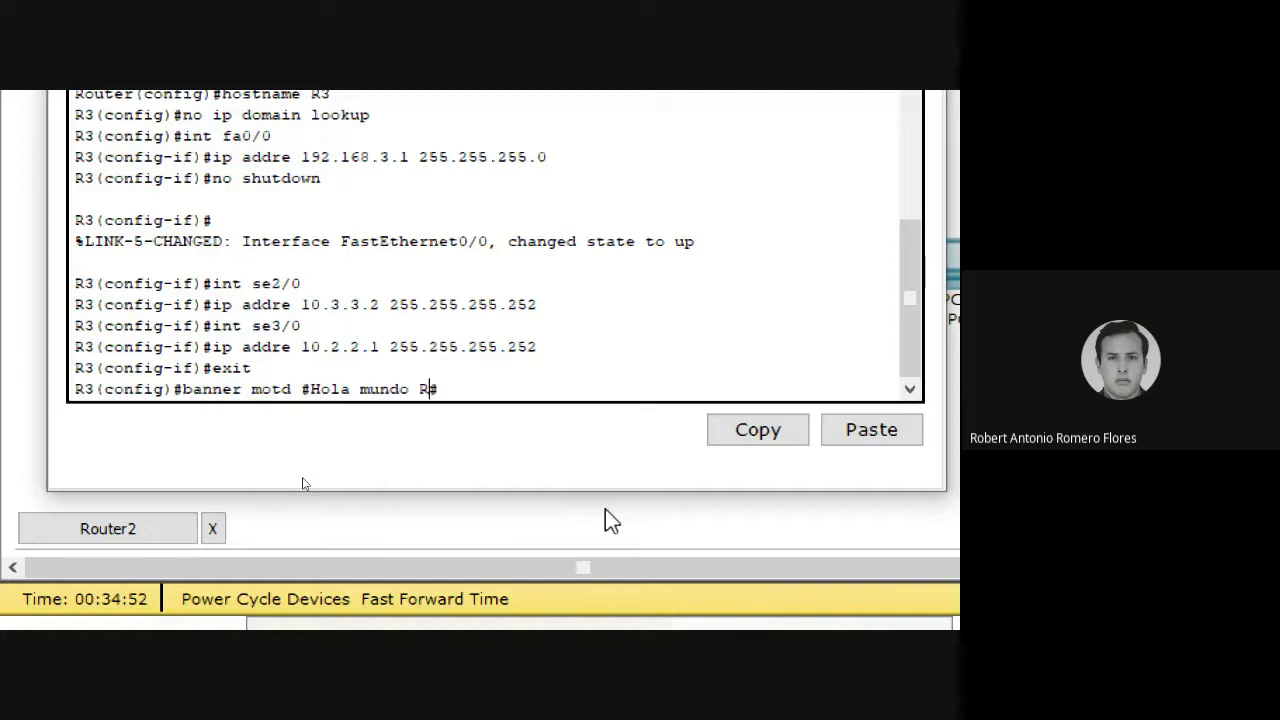
{"action": "type", "text": "3"}
{"action": "key", "text": "Return"}
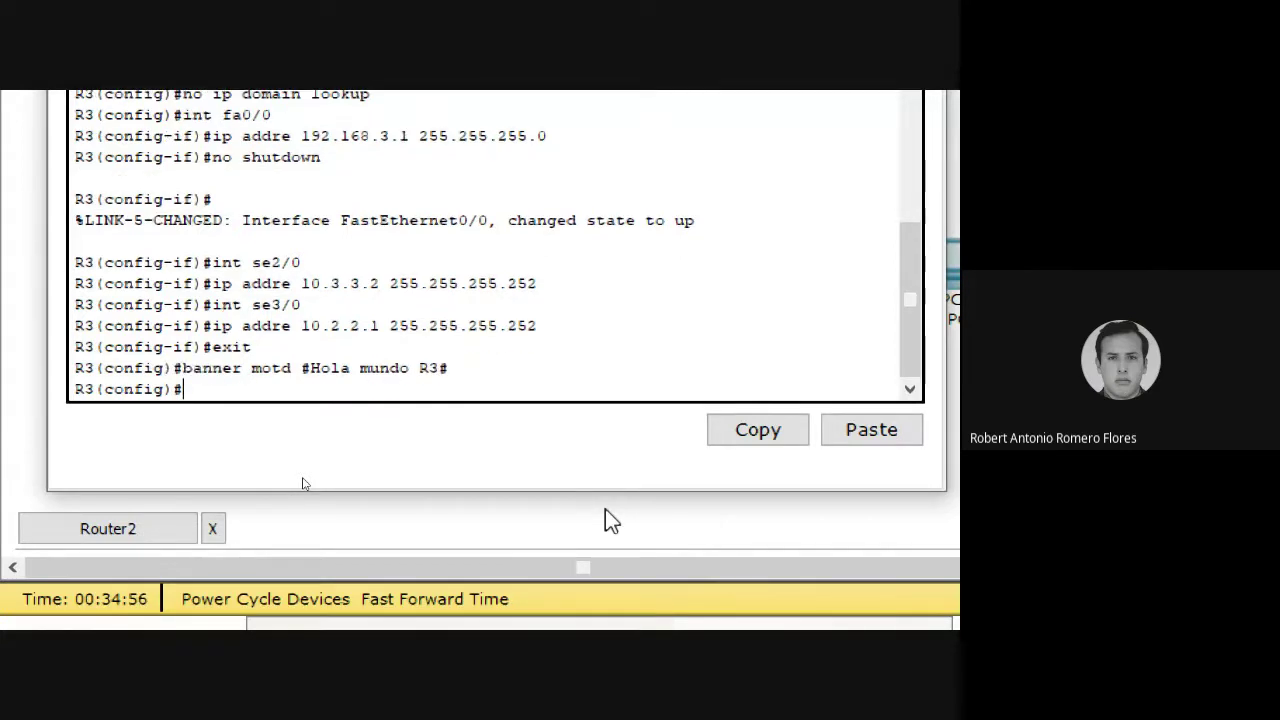
- End configuration mode on R3 and save its configuration with wr
{"action": "type", "text": "end"}
{"action": "key", "text": "Return"}
{"action": "key", "text": "Return"}
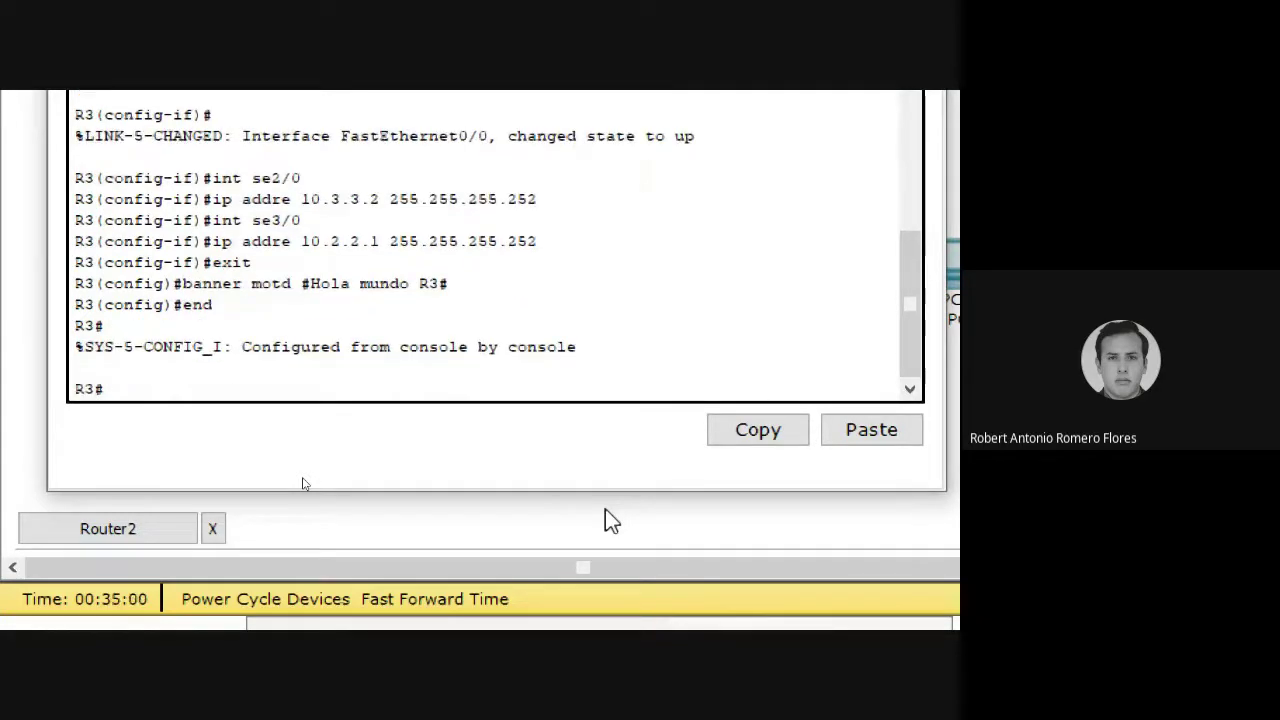
{"action": "type", "text": "wr"}
{"action": "key", "text": "Return"}
- Review the hostname, interface addressing, banner and save commands entered in R3's command line session
{"action": "scroll", "coordinate": [535, 262], "scroll_direction": "up", "scroll_amount": 3}
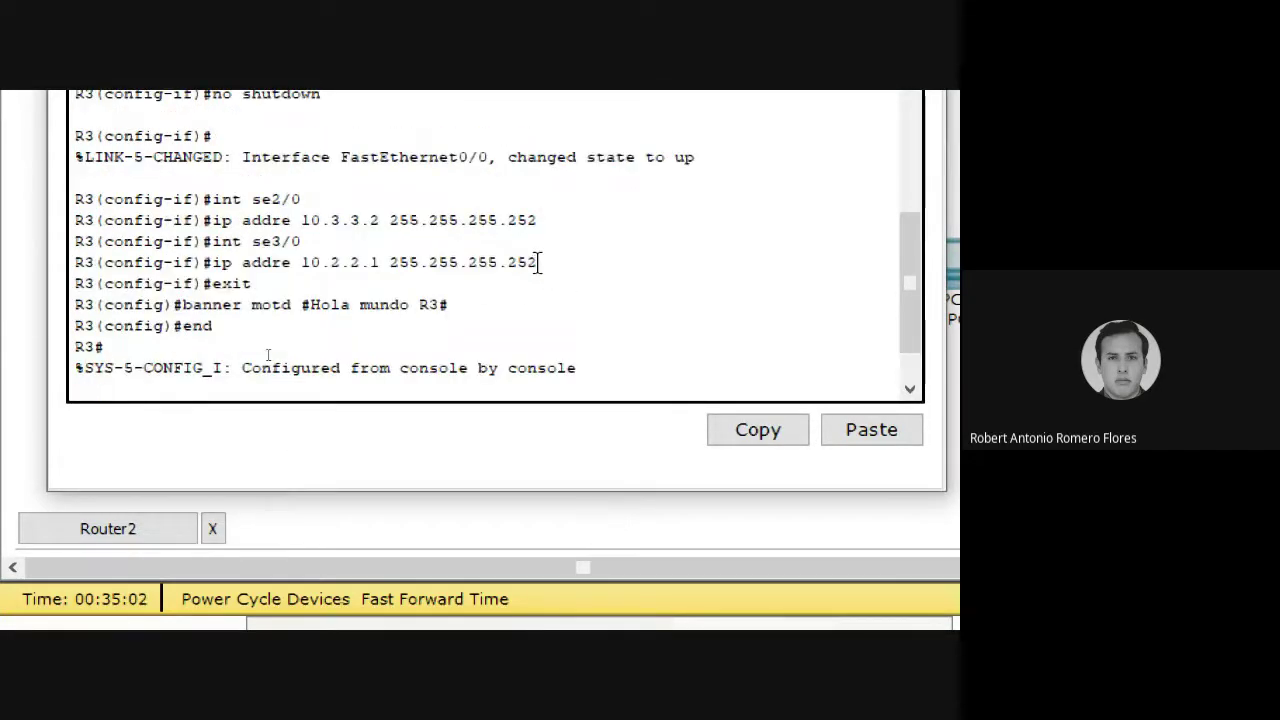
{"action": "scroll", "coordinate": [537, 262], "scroll_direction": "up", "scroll_amount": 1}
{"action": "scroll", "coordinate": [537, 262], "scroll_direction": "down", "scroll_amount": 5}
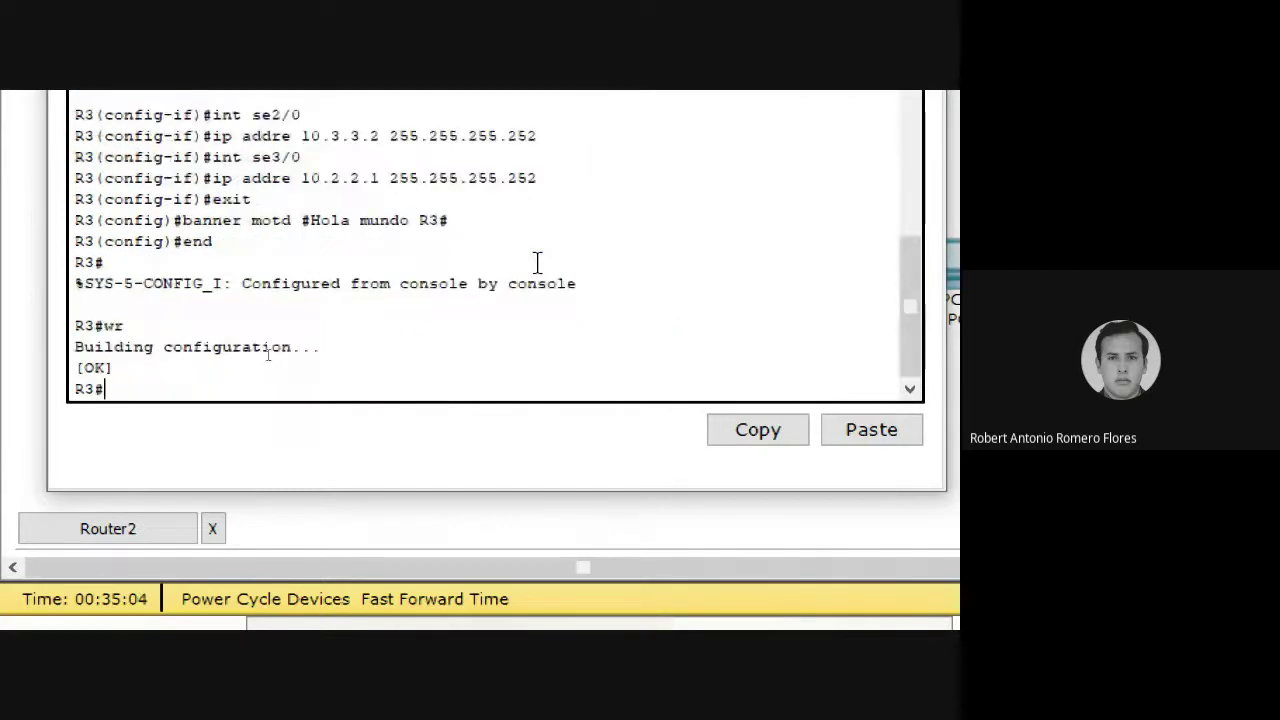
{"action": "scroll", "coordinate": [537, 262], "scroll_direction": "up", "scroll_amount": 3}
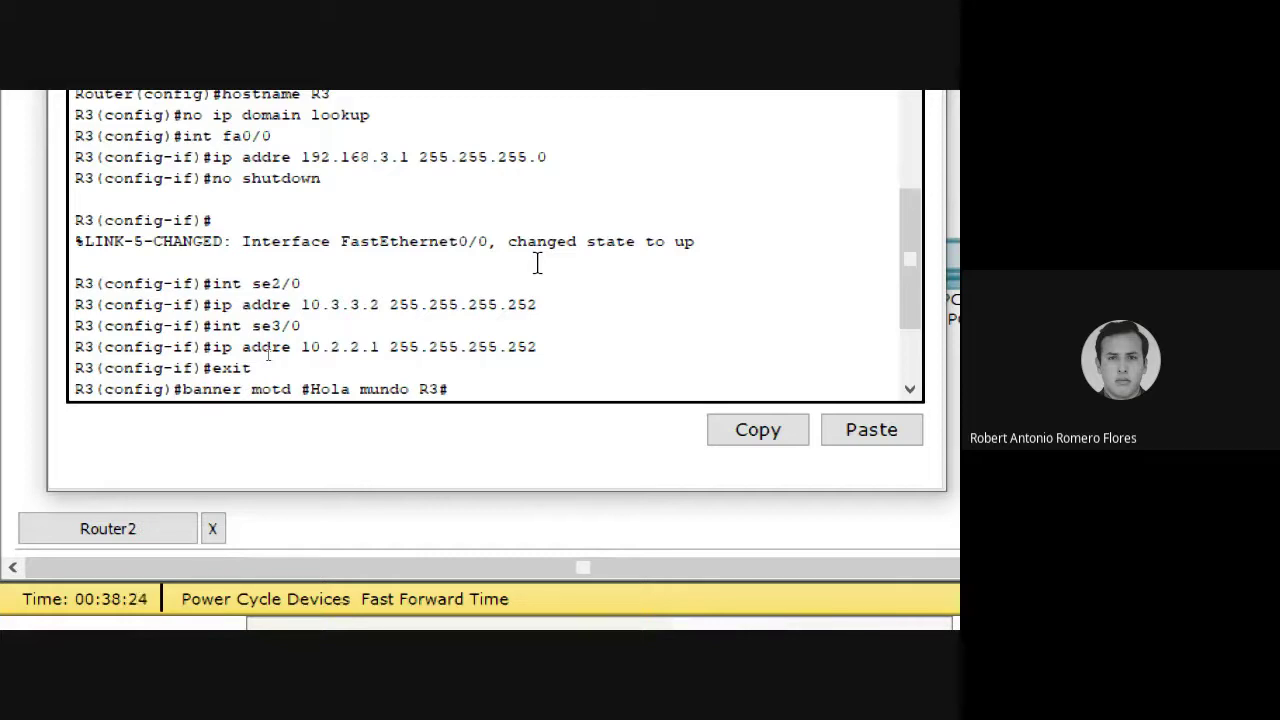
{"action": "key", "text": "Return"}
{"action": "type", "text": "end"}
{"action": "key", "text": "Return"}
{"action": "type", "text": "wr"}
{"action": "key", "text": "Return"}
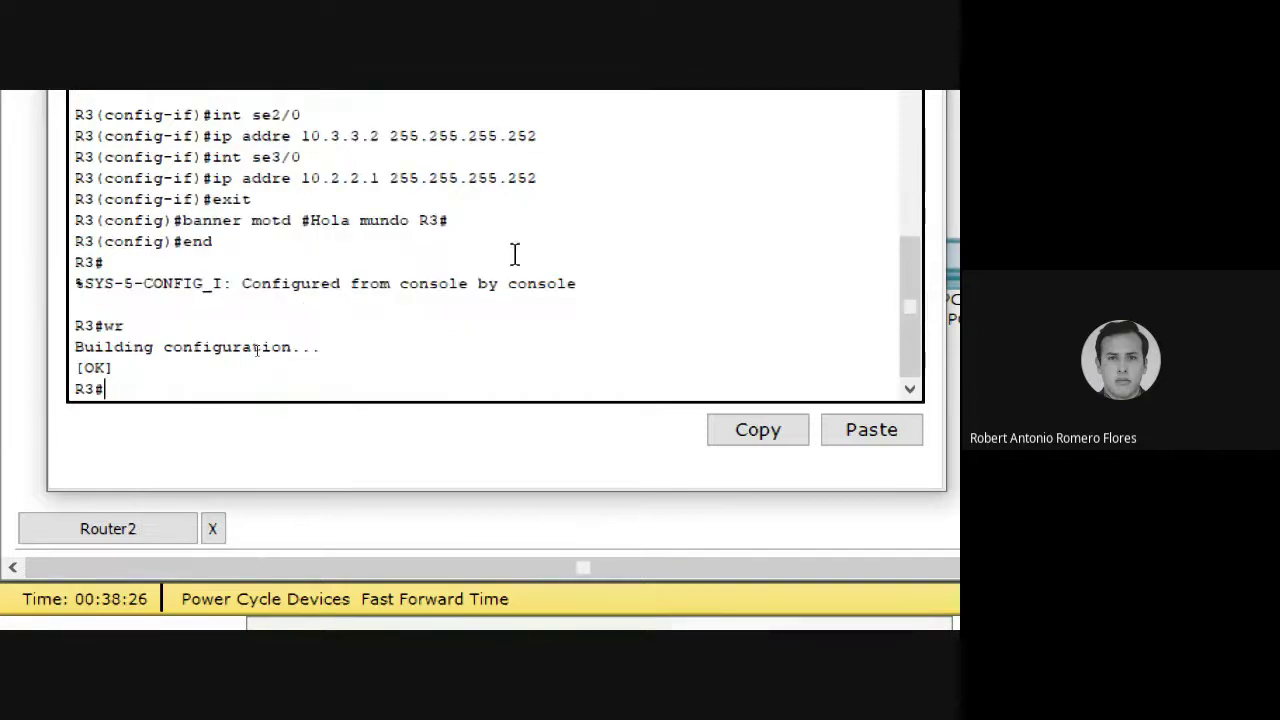
{"action": "scroll", "coordinate": [514, 254], "scroll_direction": "up", "scroll_amount": 2}
{"action": "scroll", "coordinate": [514, 254], "scroll_direction": "down", "scroll_amount": 2}
{"action": "scroll", "coordinate": [514, 254], "scroll_direction": "up", "scroll_amount": 3}
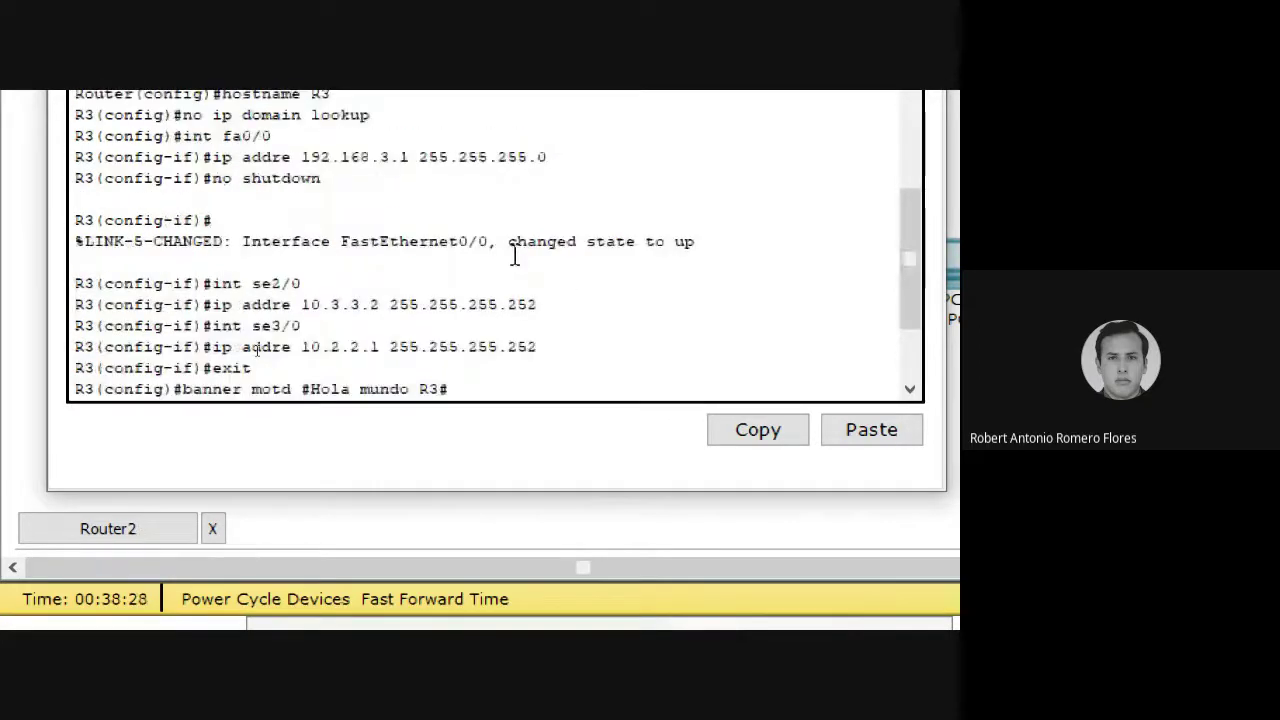
{"action": "scroll", "coordinate": [514, 254], "scroll_direction": "down", "scroll_amount": 3}
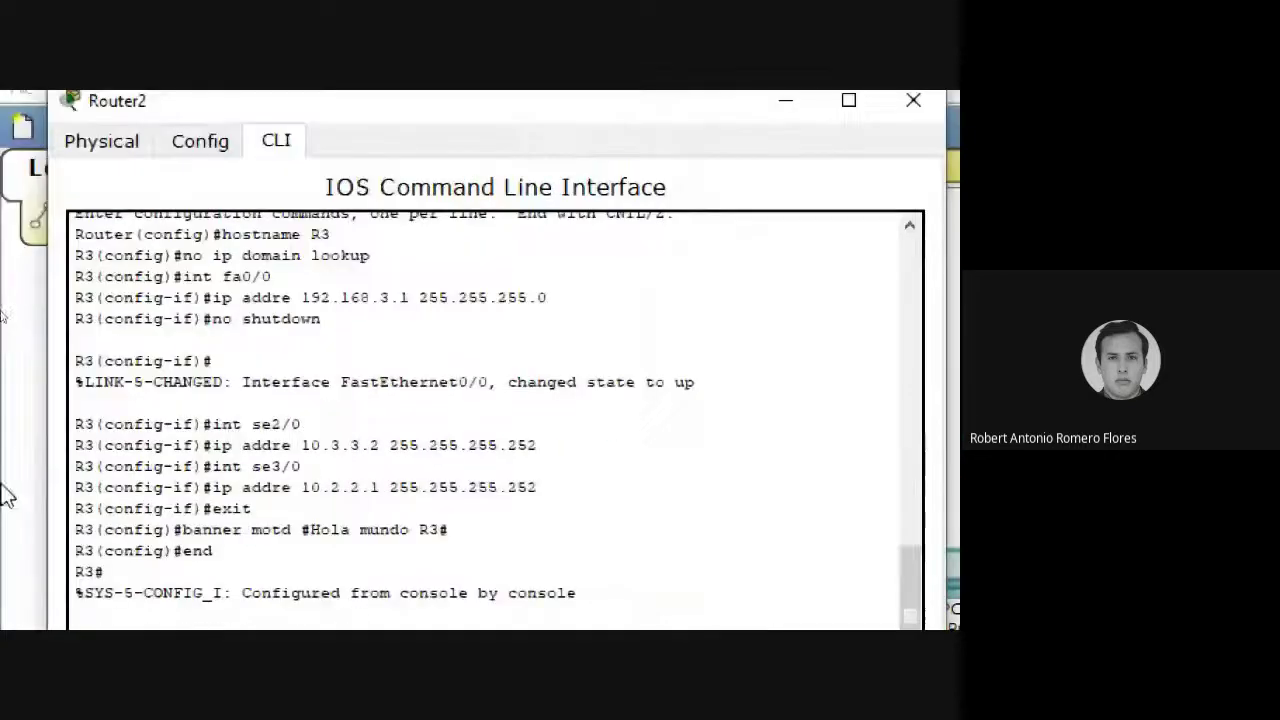
{"action": "type", "text": "wr"}
{"action": "key", "text": "Return"}
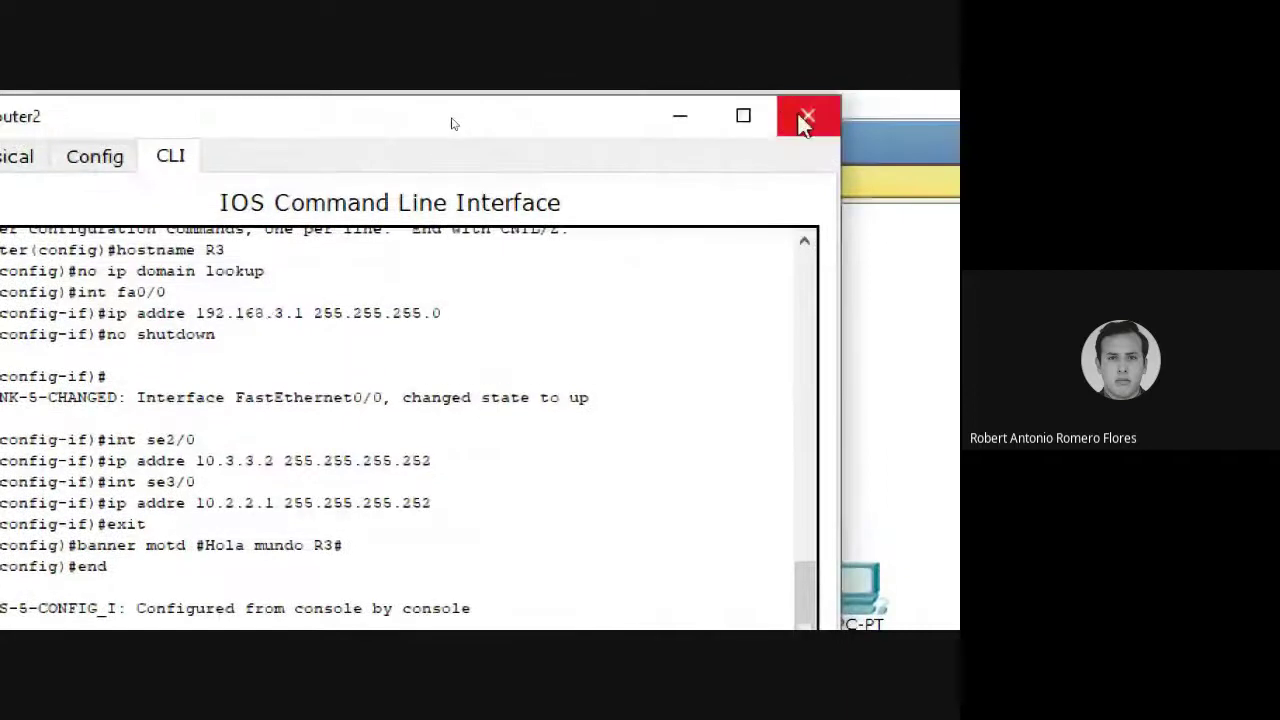
- Close R3's configuration window, switch to 14 EIGRP.pdf and examine R1's interfaces, IP addresses and subnet masks in the addressing table
{"action": "left_click", "coordinate": [805, 120]}
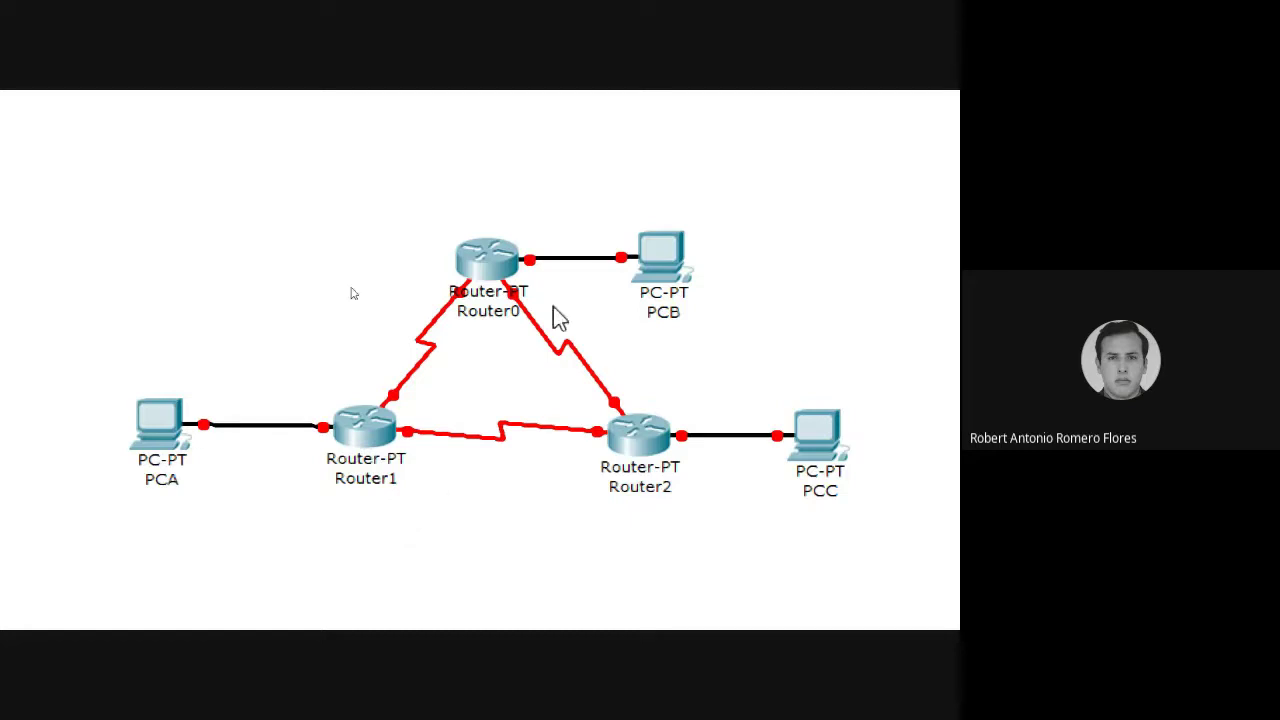
{"action": "key", "text": "super+plus"}
{"action": "left_click", "coordinate": [395, 455]}
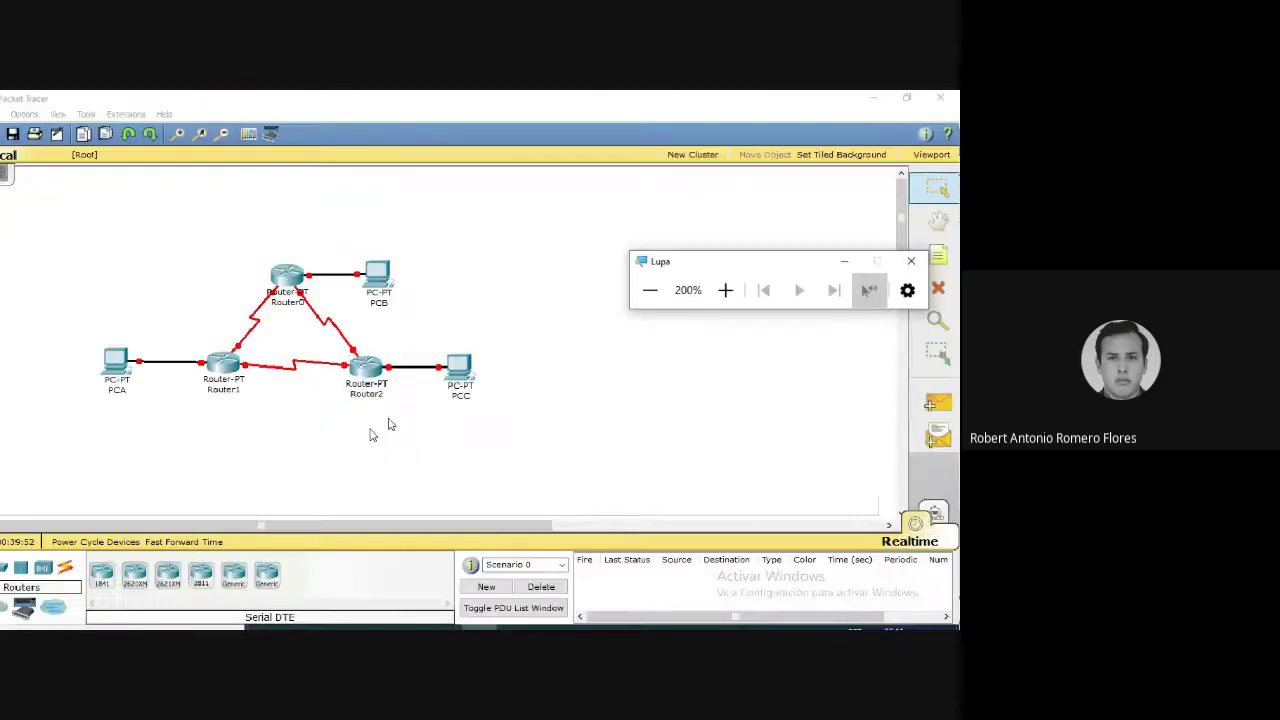
{"action": "left_click", "coordinate": [390, 618]}
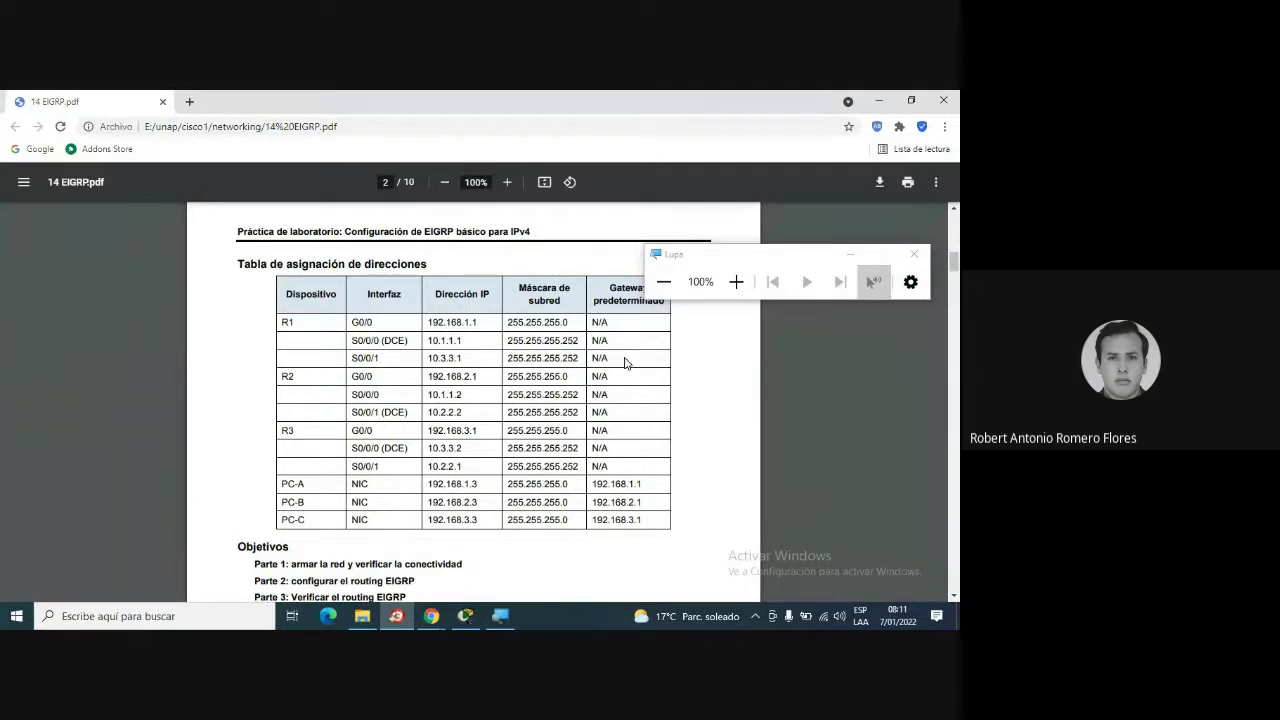
{"action": "left_click_drag", "start_coordinate": [287, 322], "coordinate": [627, 361]}
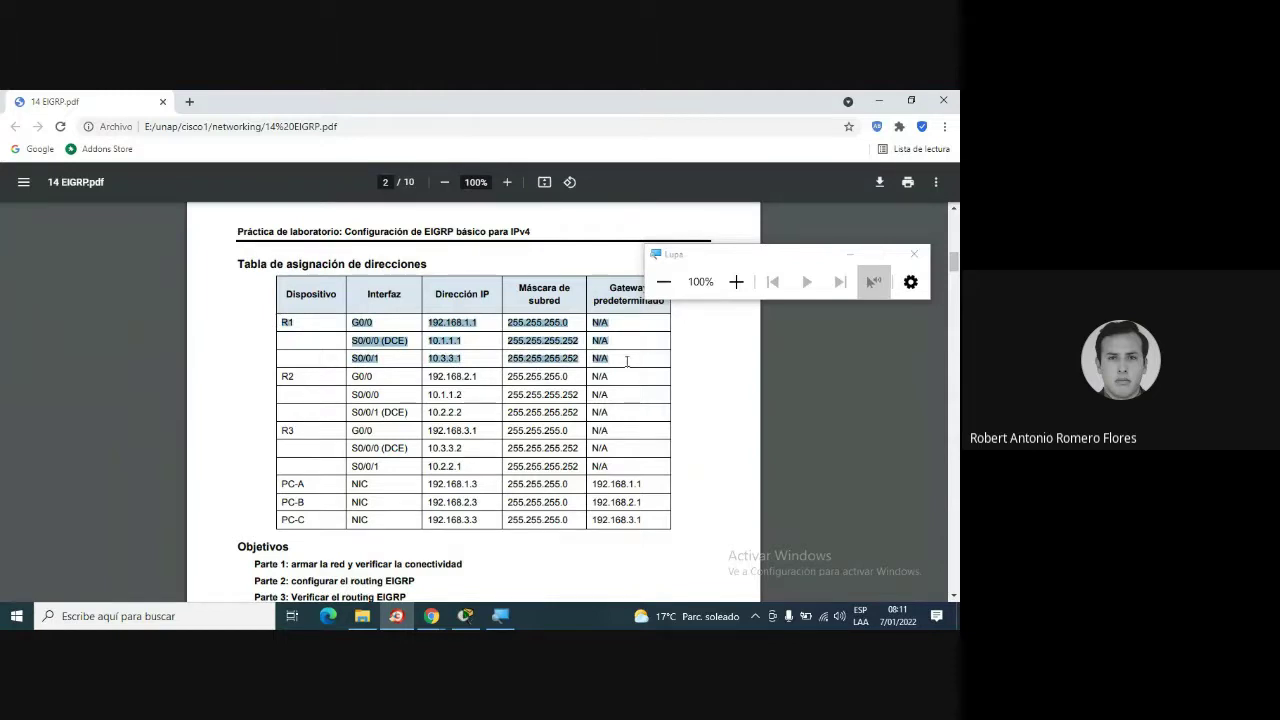
{"action": "left_click", "coordinate": [520, 345]}
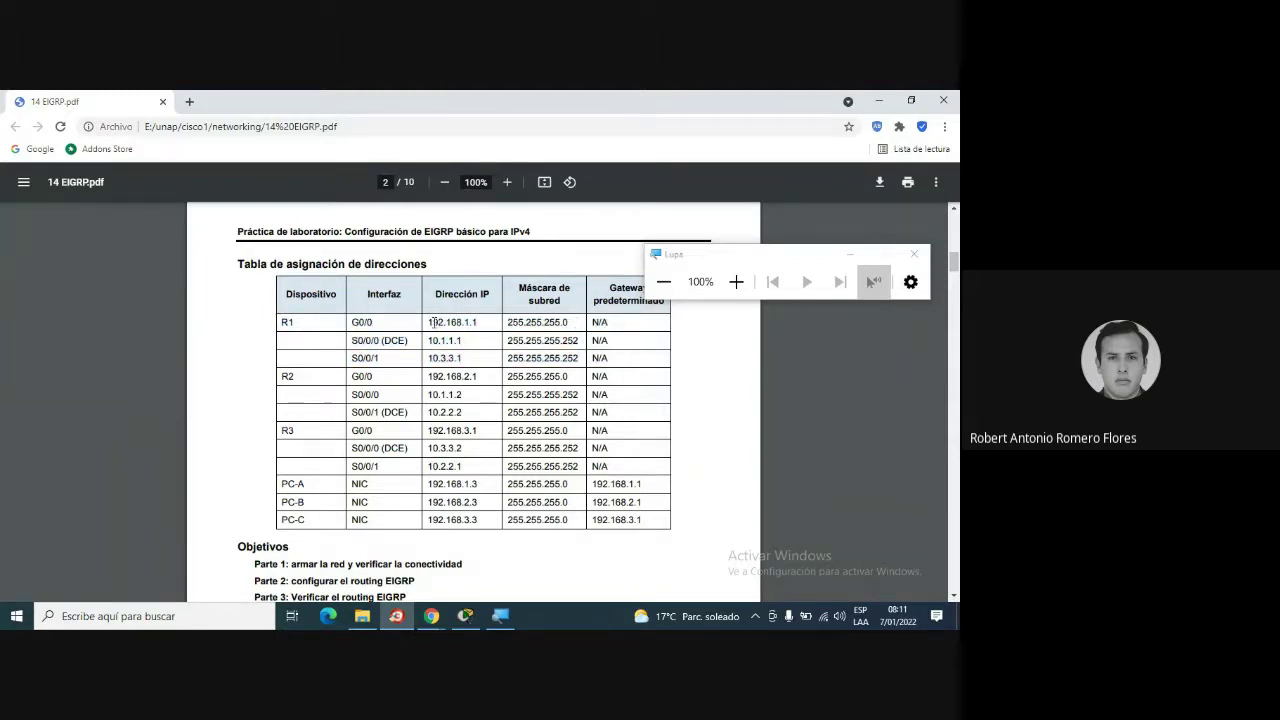
{"action": "left_click_drag", "start_coordinate": [430, 321], "coordinate": [355, 322]}
{"action": "left_click", "coordinate": [481, 342]}
{"action": "left_click", "coordinate": [355, 322]}
{"action": "mouse_move", "coordinate": [355, 346]}
{"action": "left_mouse_down"}
{"action": "mouse_move", "coordinate": [481, 342]}
{"action": "mouse_move", "coordinate": [357, 360]}
{"action": "left_mouse_up"}
{"action": "left_click", "coordinate": [481, 342]}
{"action": "left_click", "coordinate": [405, 348]}
- Switch to Packet Tracer, open Router1's command line and enter global configuration mode with enable and config t
{"action": "left_click", "coordinate": [468, 612]}
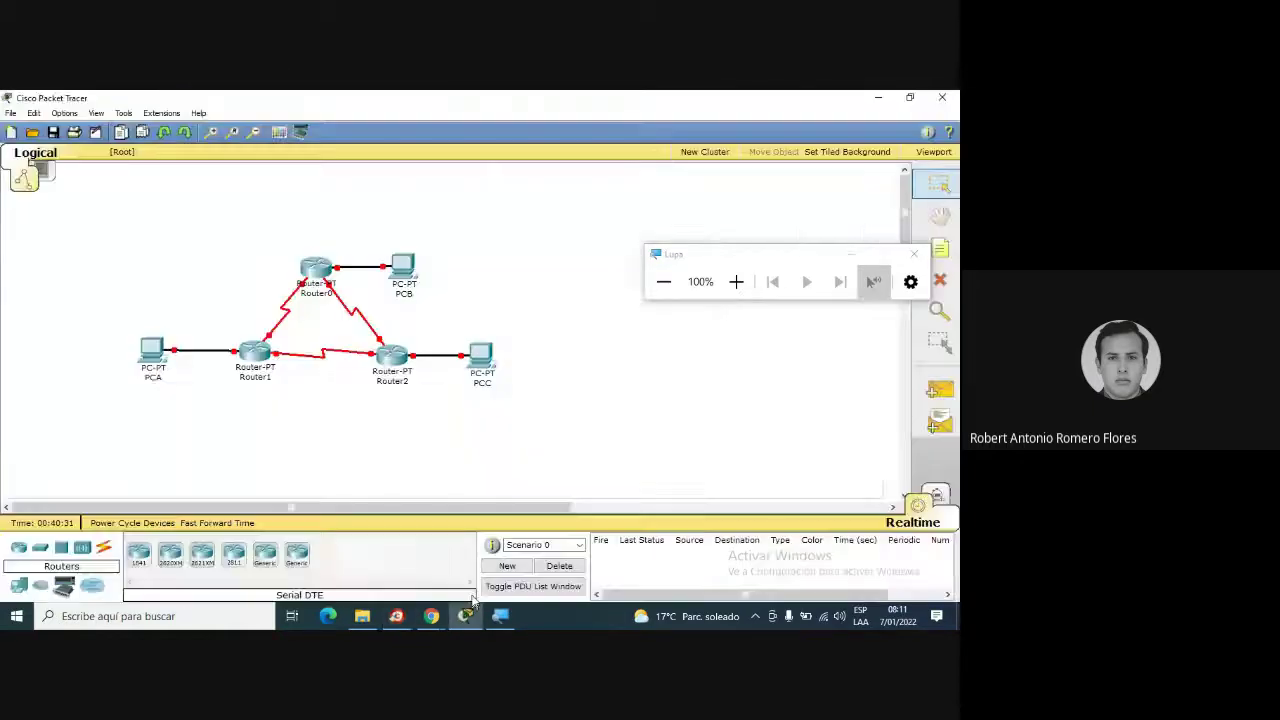
{"action": "left_click", "coordinate": [736, 281]}
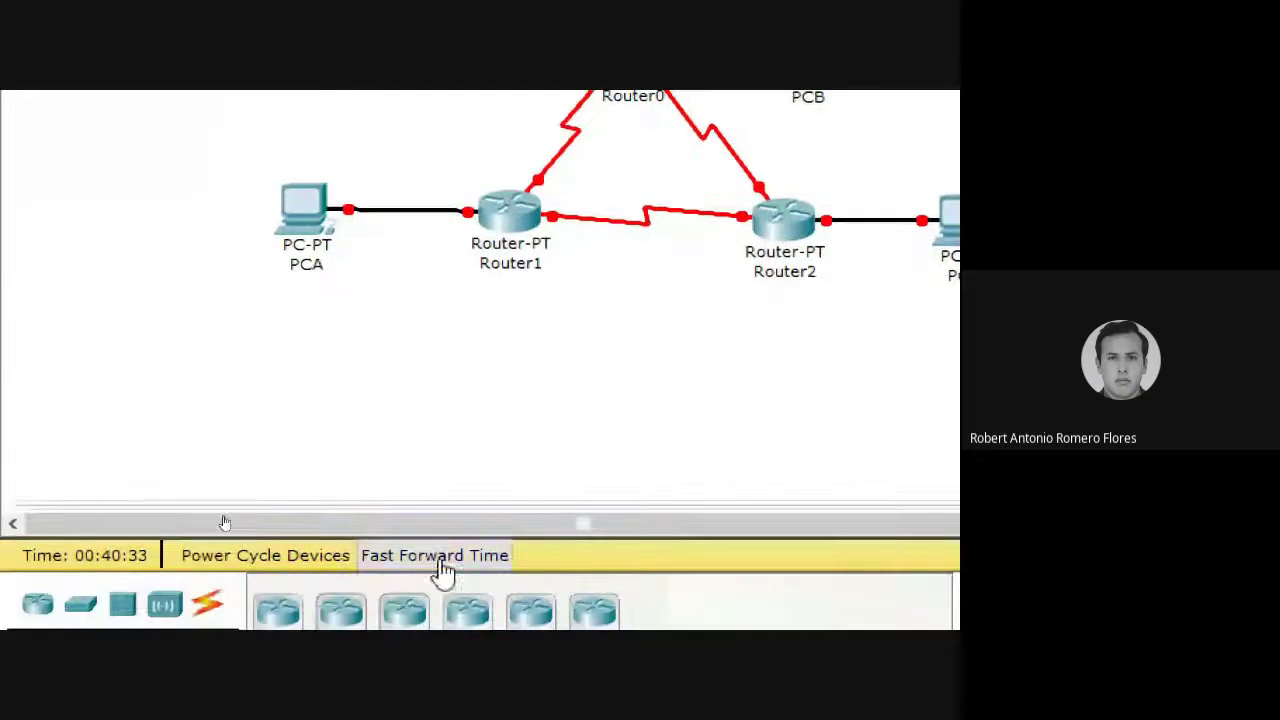
{"action": "left_click", "coordinate": [531, 211]}
{"action": "key", "text": "Return"}
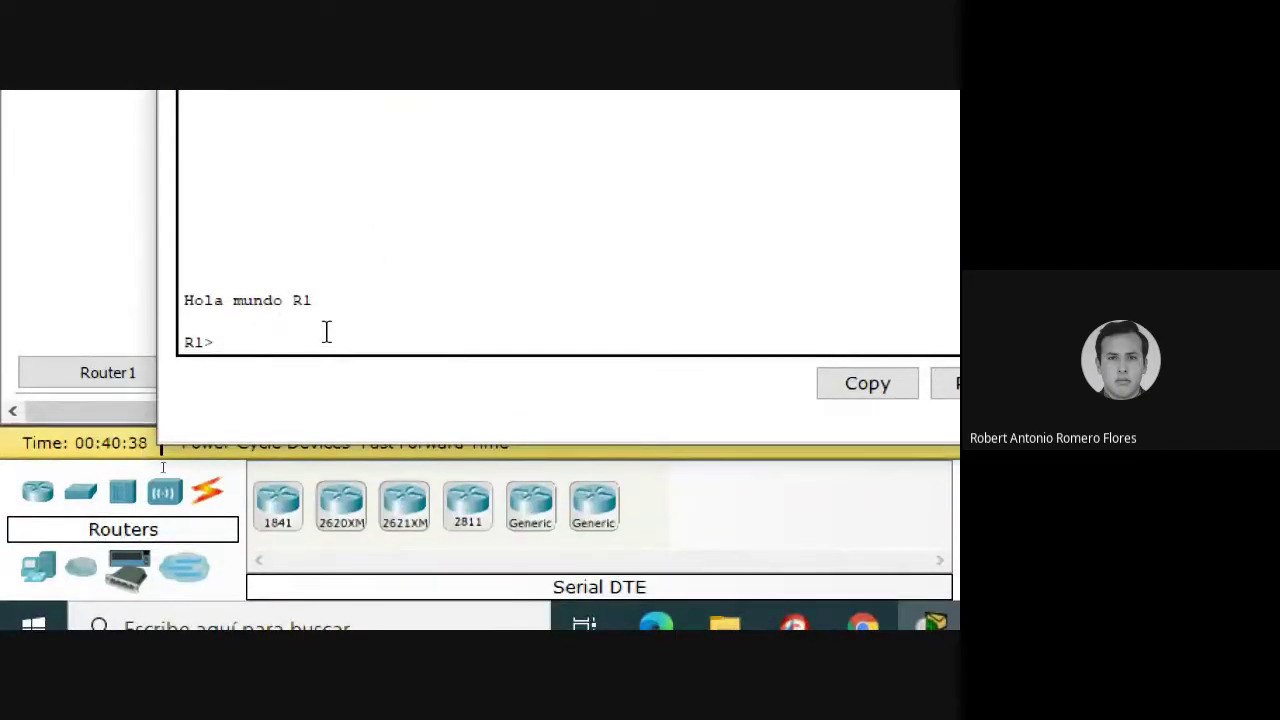
{"action": "type", "text": "enable"}
{"action": "key", "text": "Return"}
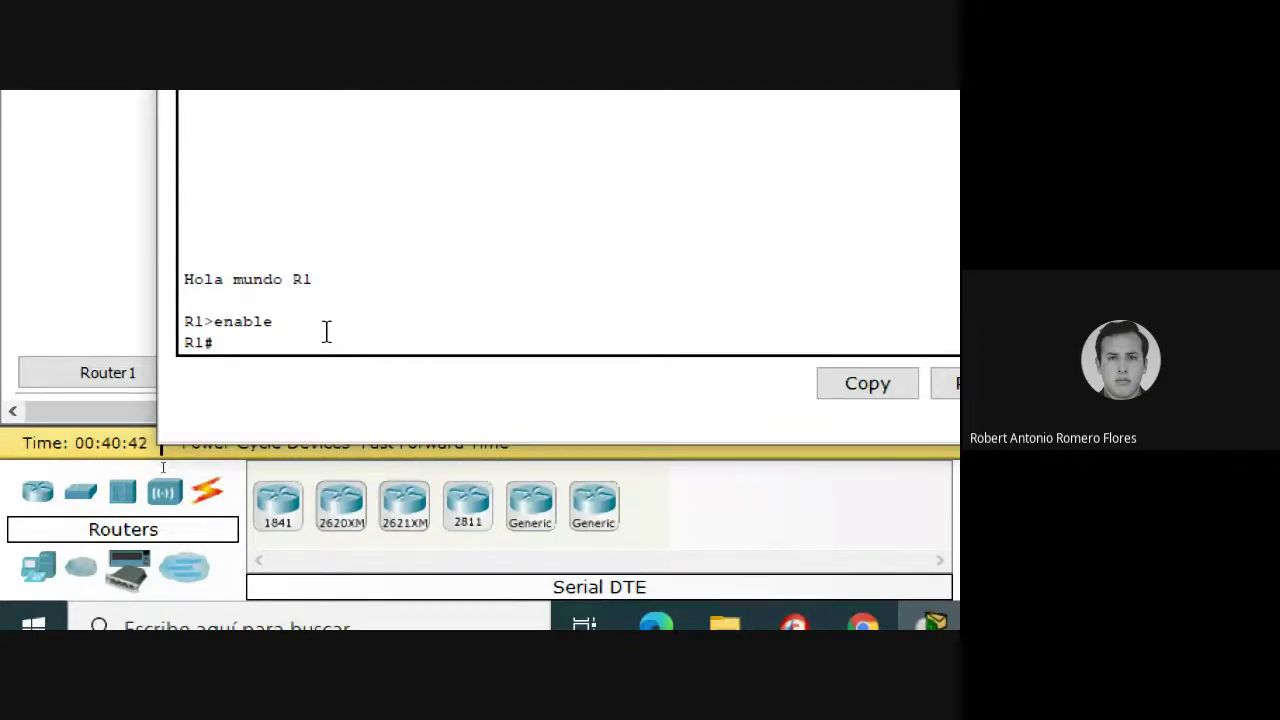
{"action": "type", "text": "config t"}
{"action": "key", "text": "Return"}
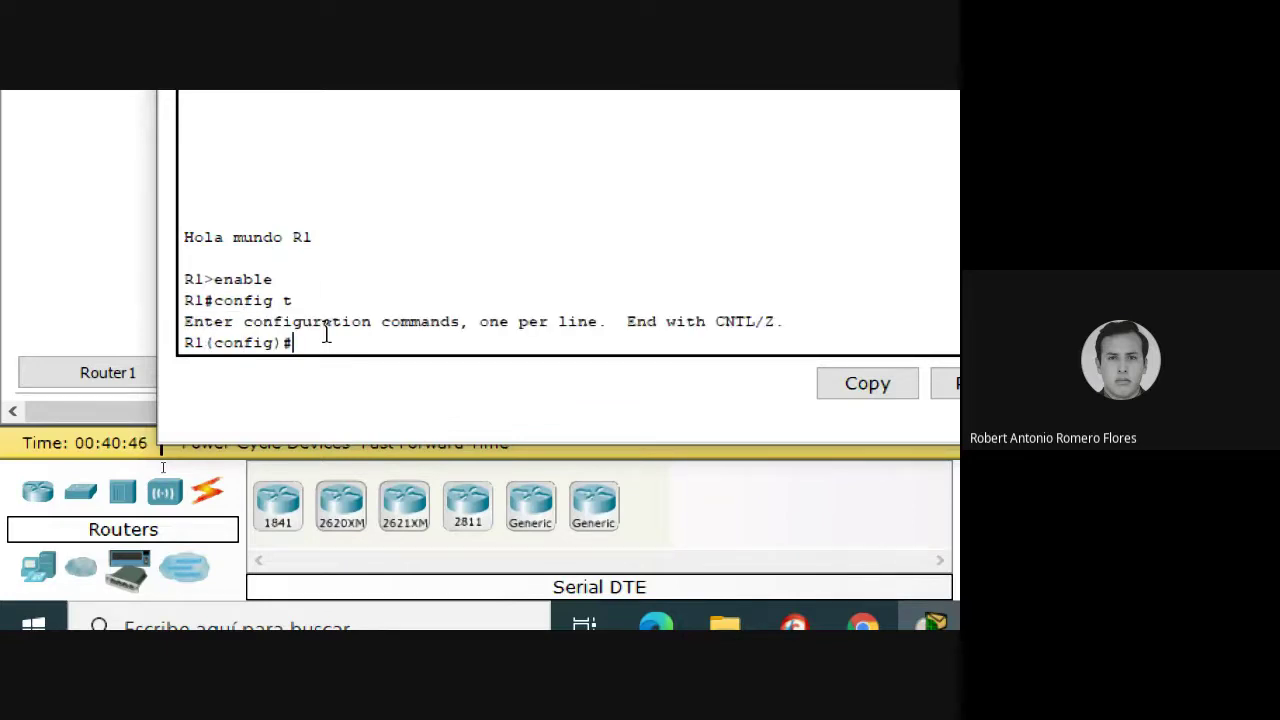
- Start EIGRP with autonomous system 10 on R1 and advertise network 10.1.1.0 with wildcard mask 0.0.0.3
{"action": "type", "text": "router eigr"}
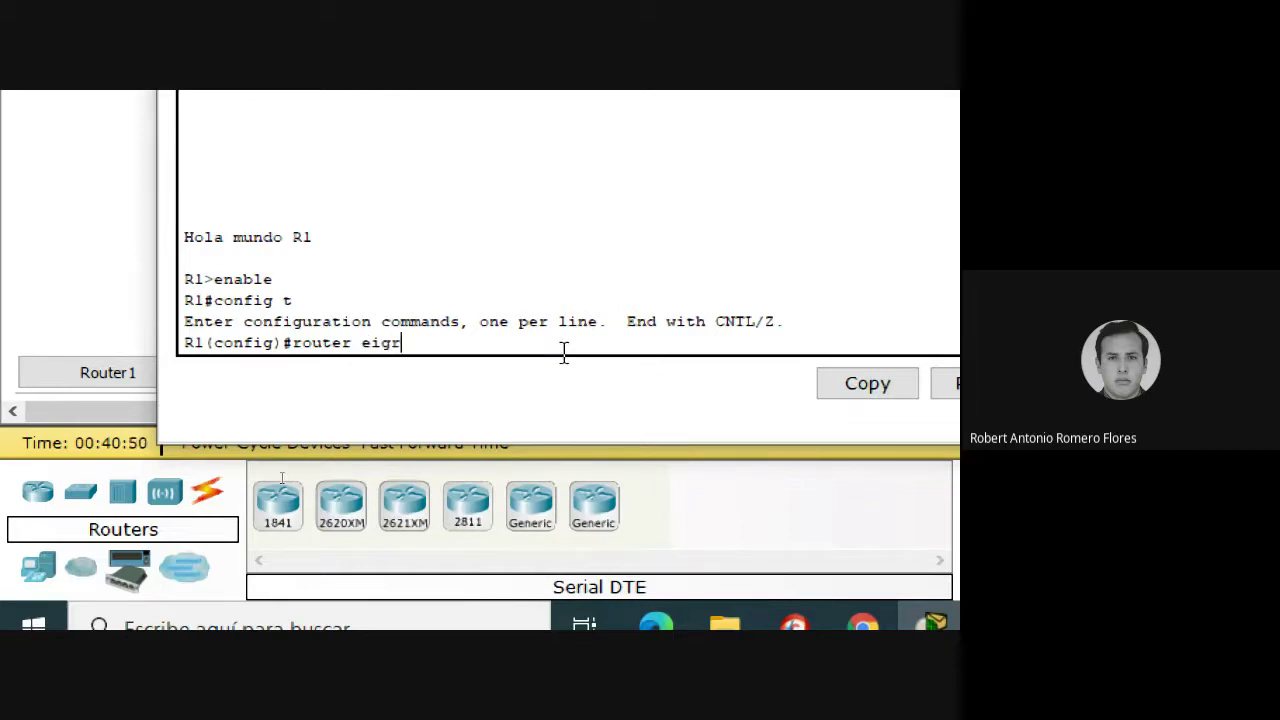
{"action": "type", "text": "p 10"}
{"action": "key", "text": "Return"}
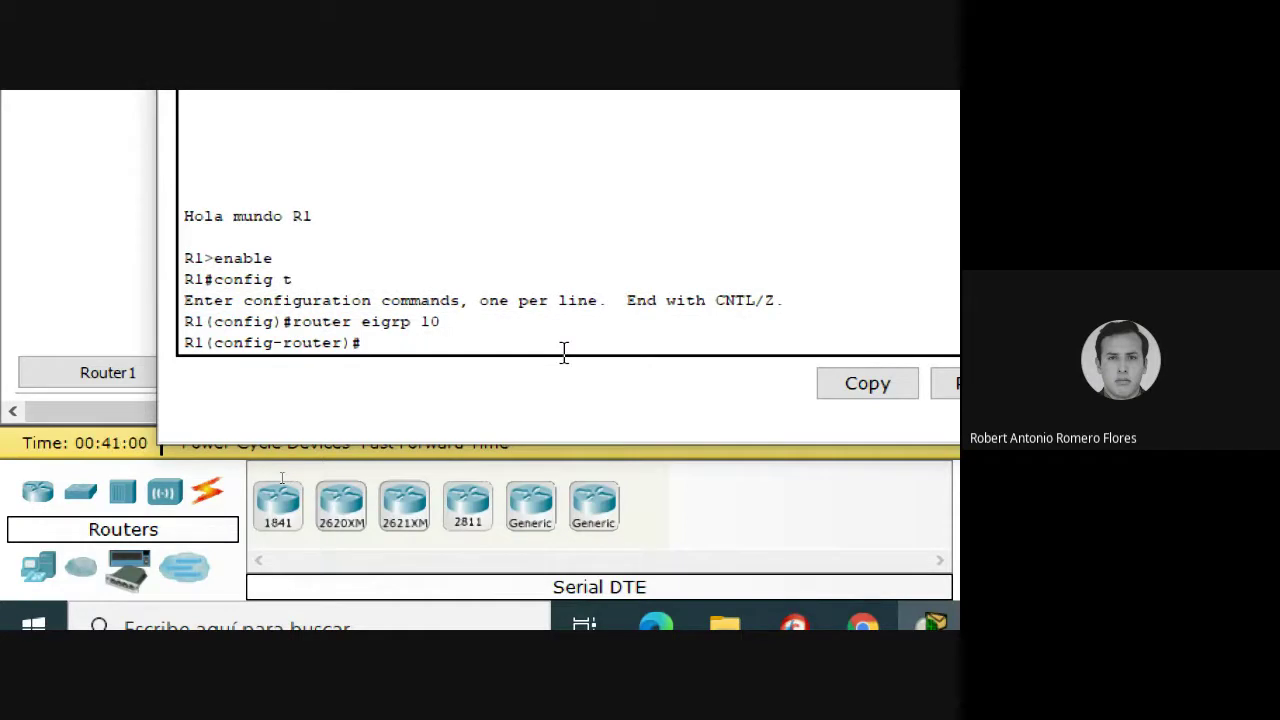
{"action": "type", "text": "network 10.1.1"}
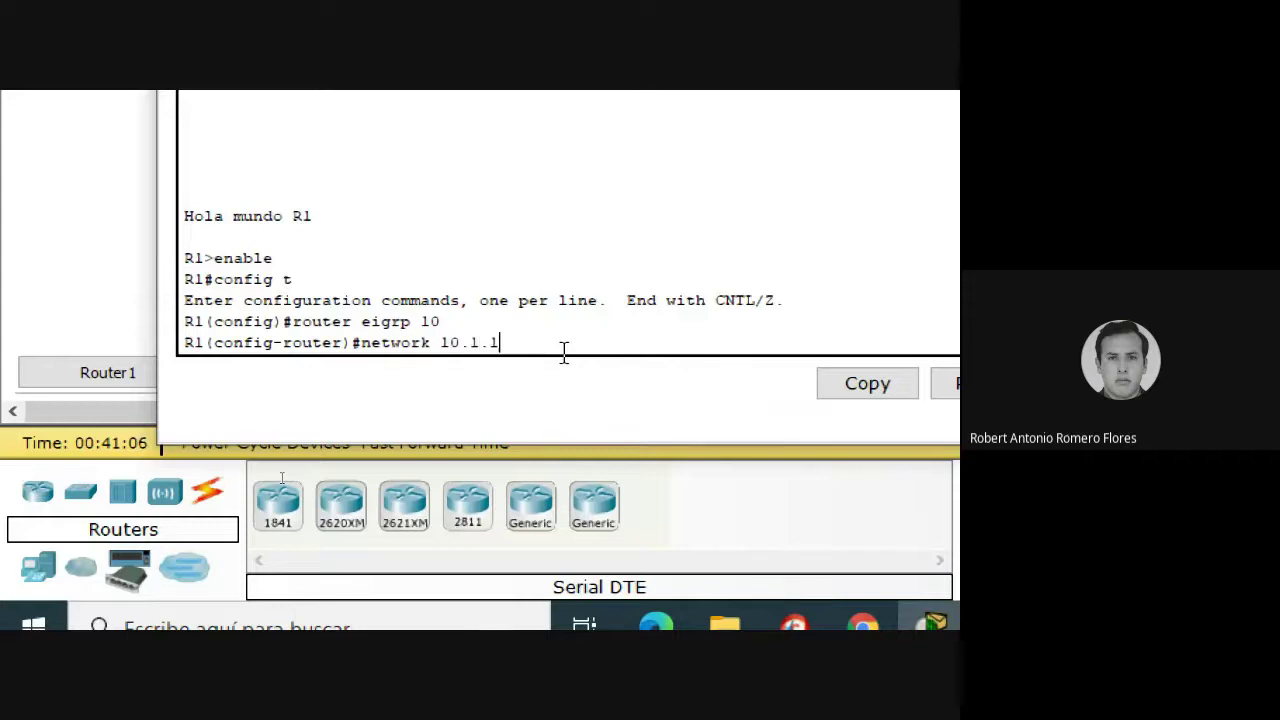
{"action": "type", "text": "0"}
{"action": "key", "text": "BackSpace"}
{"action": "type", "text": ".0  0.0.0.3"}
{"action": "key", "text": "Return"}
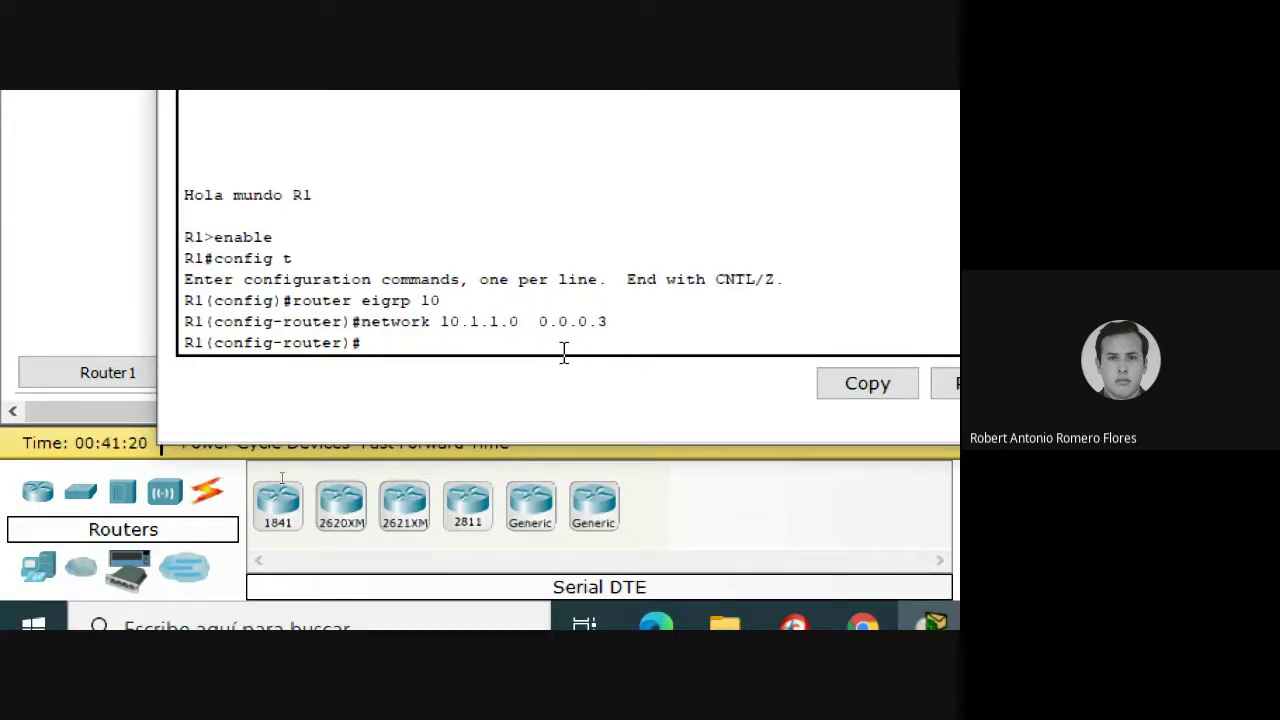
- Advertise network 192.168.1.0 with wildcard mask 0.0.0.255 in R1's EIGRP 10 process
{"action": "key", "text": "Up"}
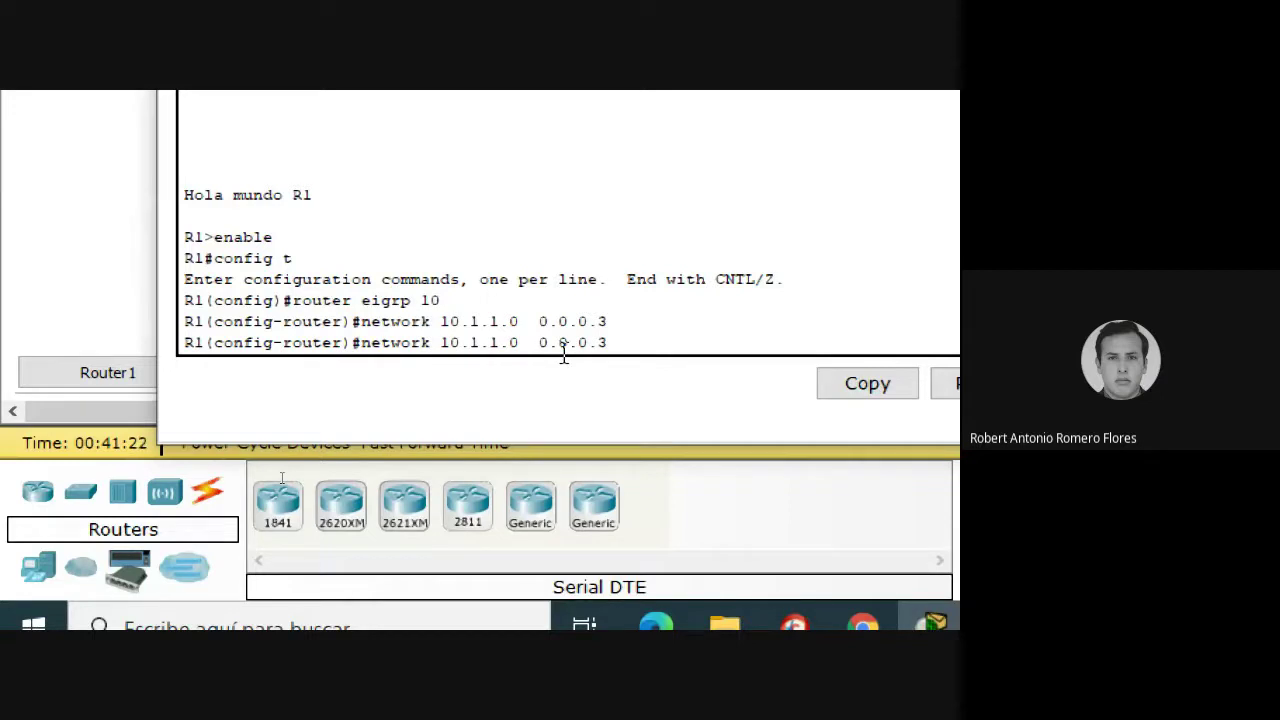
{"action": "key", "text": "Left"}
{"action": "key", "text": "Left"}
{"action": "key", "text": "Left"}
{"action": "key", "text": "Left"}
{"action": "key", "text": "Left"}
{"action": "key", "text": "Left"}
{"action": "key", "text": "Left"}
{"action": "key", "text": "Left"}
{"action": "key", "text": "Left"}
{"action": "key", "text": "BackSpace"}
{"action": "key", "text": "BackSpace"}
{"action": "key", "text": "BackSpace"}
{"action": "key", "text": "BackSpace"}
{"action": "key", "text": "BackSpace"}
{"action": "key", "text": "BackSpace"}
{"action": "key", "text": "BackSpace"}
{"action": "key", "text": "BackSpace"}
{"action": "type", "text": "192.168."}
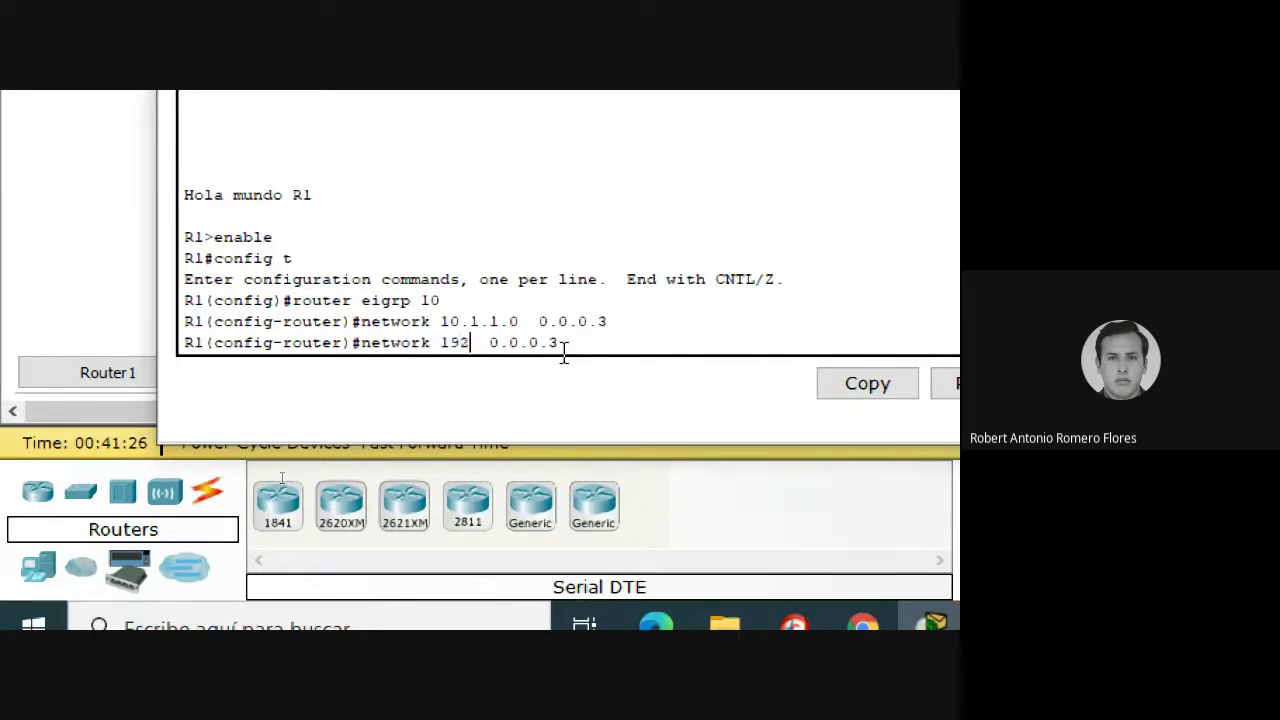
{"action": "type", "text": "1.0"}
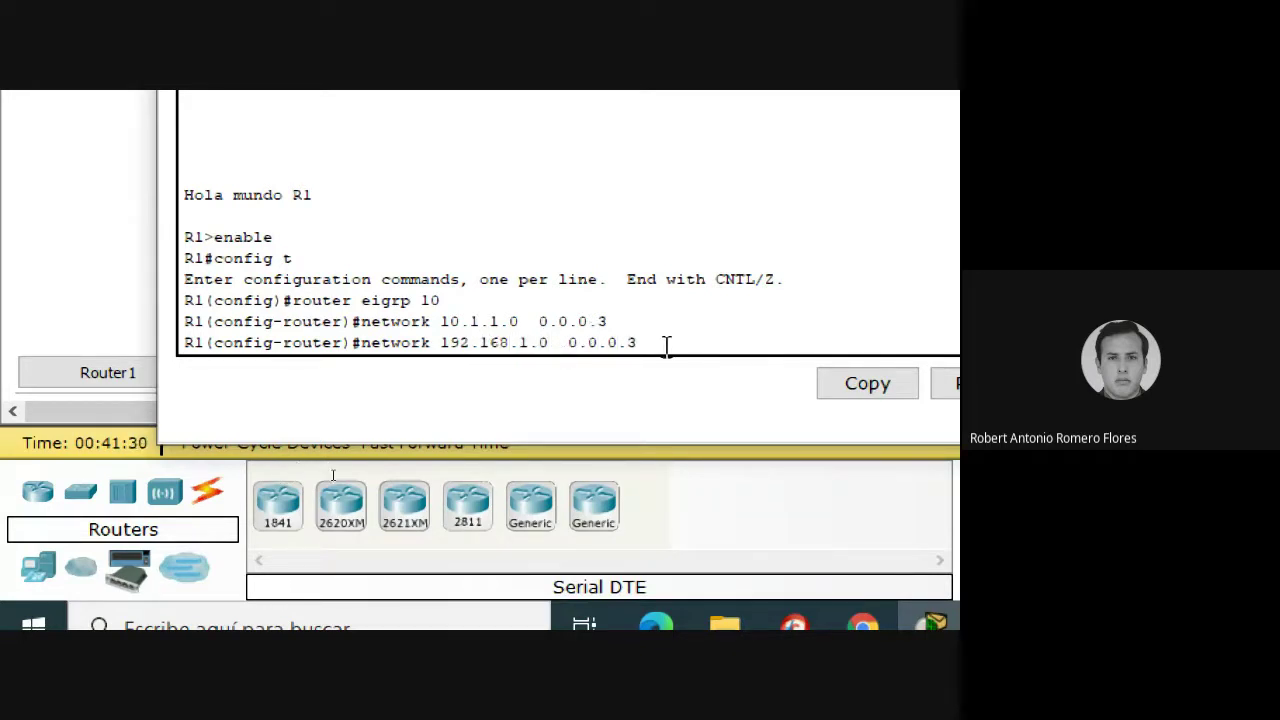
{"action": "key", "text": "BackSpace"}
{"action": "type", "text": "255"}
{"action": "key", "text": "BackSpace"}
{"action": "key", "text": "BackSpace"}
{"action": "key", "text": "BackSpace"}
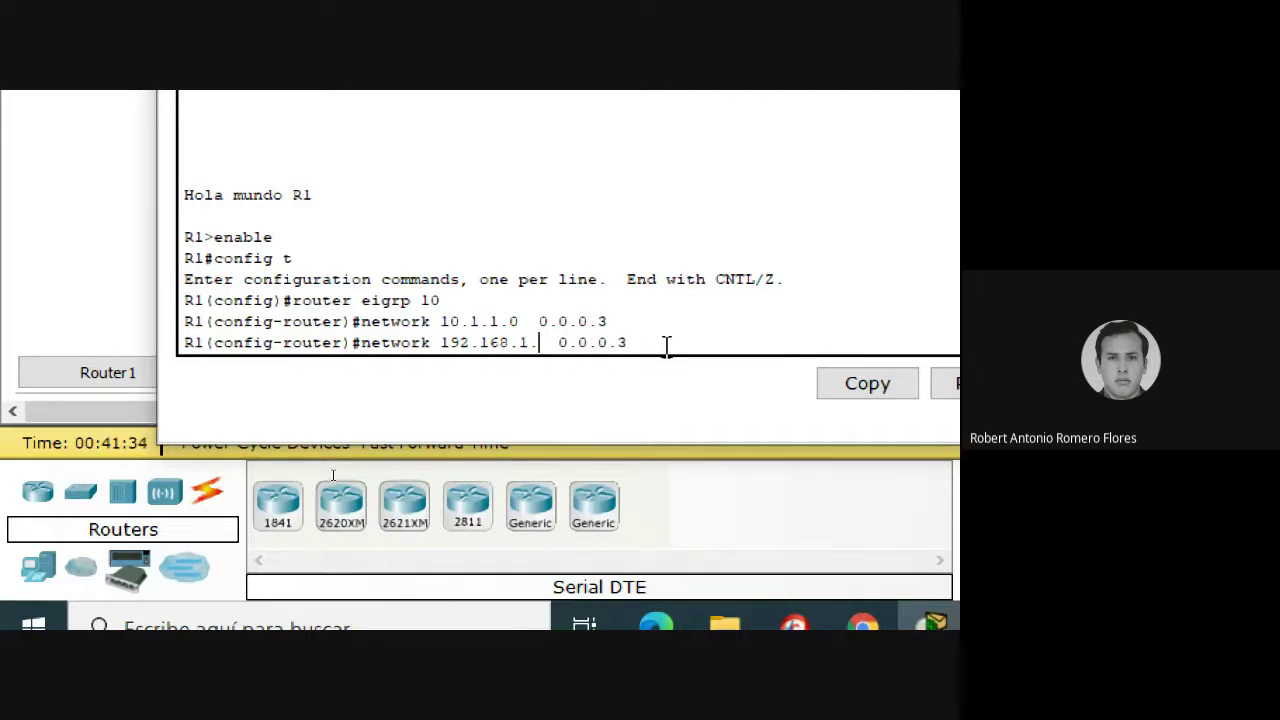
{"action": "type", "text": "0"}
{"action": "key", "text": "Right"}
{"action": "key", "text": "Right"}
{"action": "key", "text": "Right"}
{"action": "key", "text": "Right"}
{"action": "key", "text": "Right"}
{"action": "key", "text": "Right"}
{"action": "key", "text": "Right"}
{"action": "key", "text": "Right"}
{"action": "key", "text": "Right"}
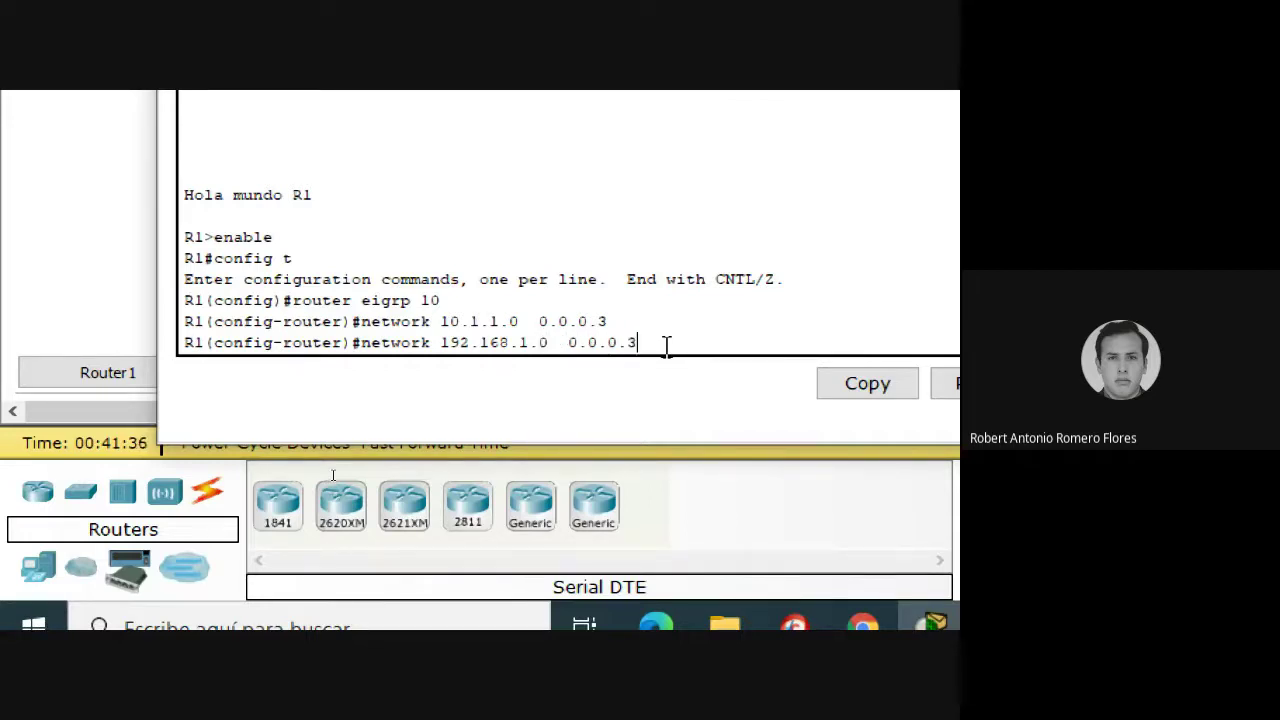
{"action": "key", "text": "BackSpace"}
{"action": "type", "text": "255"}
{"action": "key", "text": "Return"}
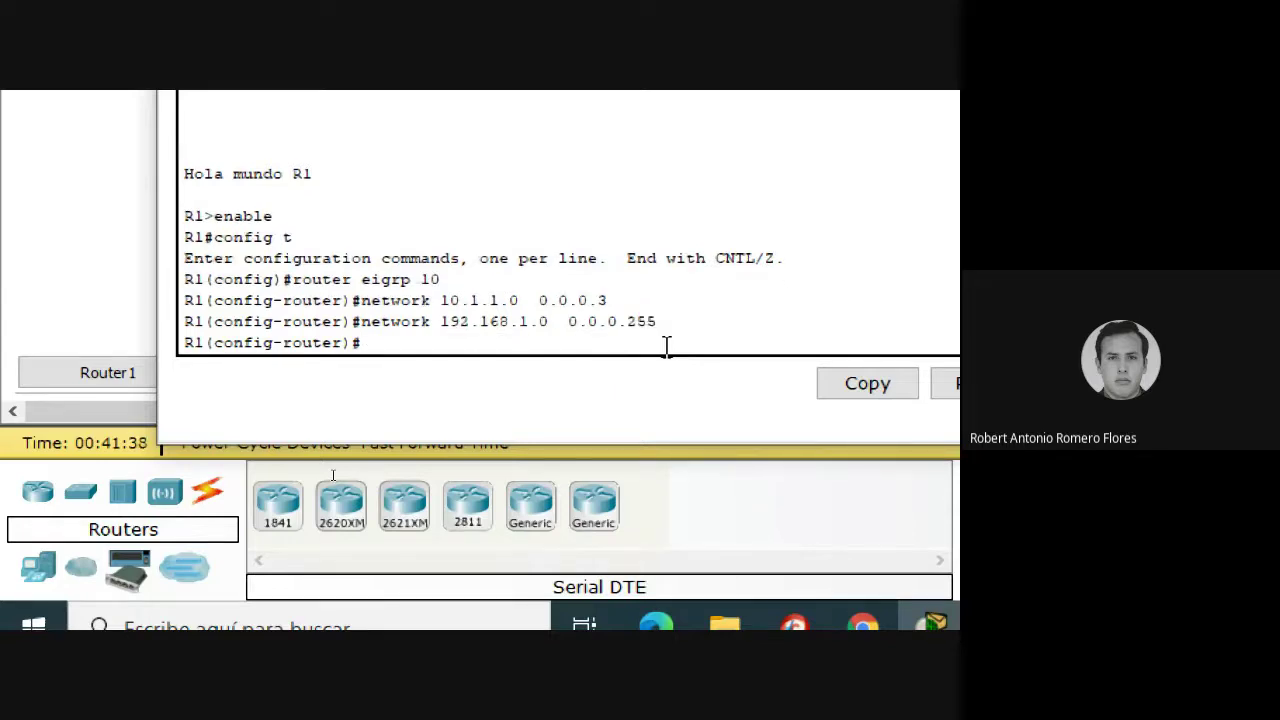
- Advertise network 10.3.3.0 with wildcard mask 0.0.0.3 in R1's EIGRP 10 process
{"action": "key", "text": "Up"}
{"action": "key", "text": "Up"}
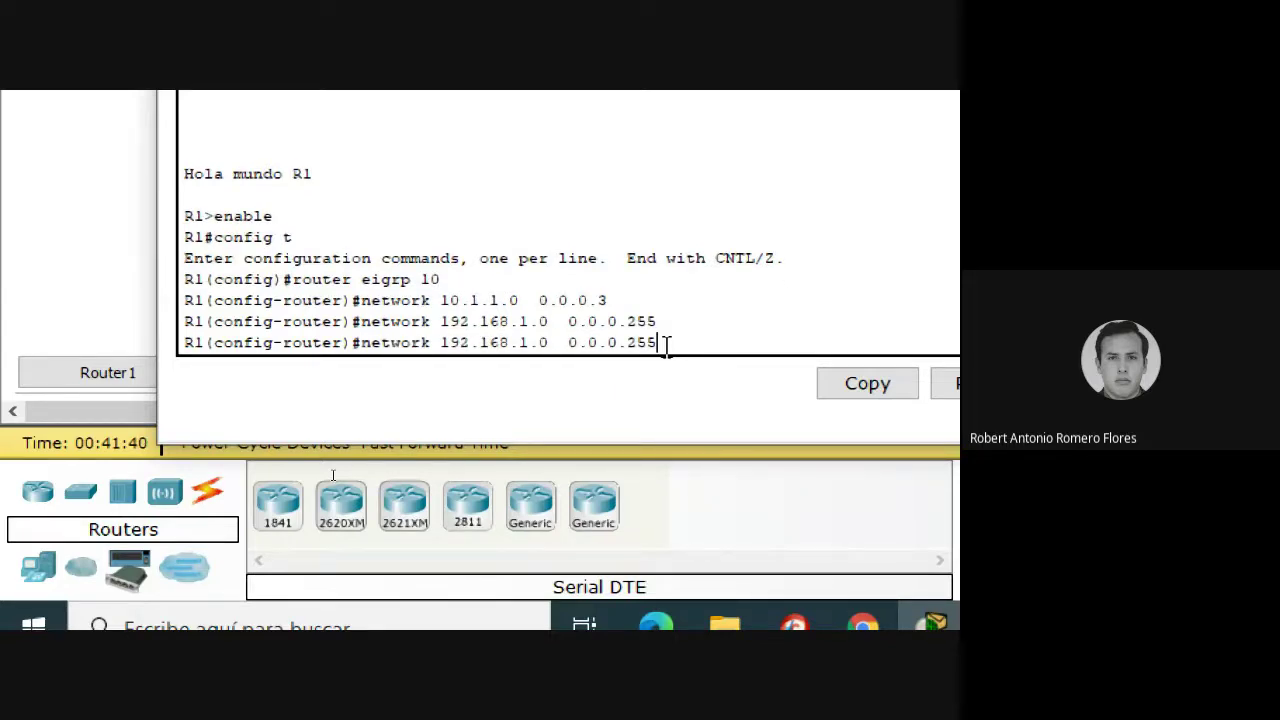
{"action": "key", "text": "Left"}
{"action": "key", "text": "Left"}
{"action": "key", "text": "Left"}
{"action": "key", "text": "Left"}
{"action": "key", "text": "Left"}
{"action": "key", "text": "Left"}
{"action": "key", "text": "Left"}
{"action": "key", "text": "Left"}
{"action": "key", "text": "Left"}
{"action": "key", "text": "Left"}
{"action": "key", "text": "Left"}
{"action": "key", "text": "Left"}
{"action": "key", "text": "Left"}
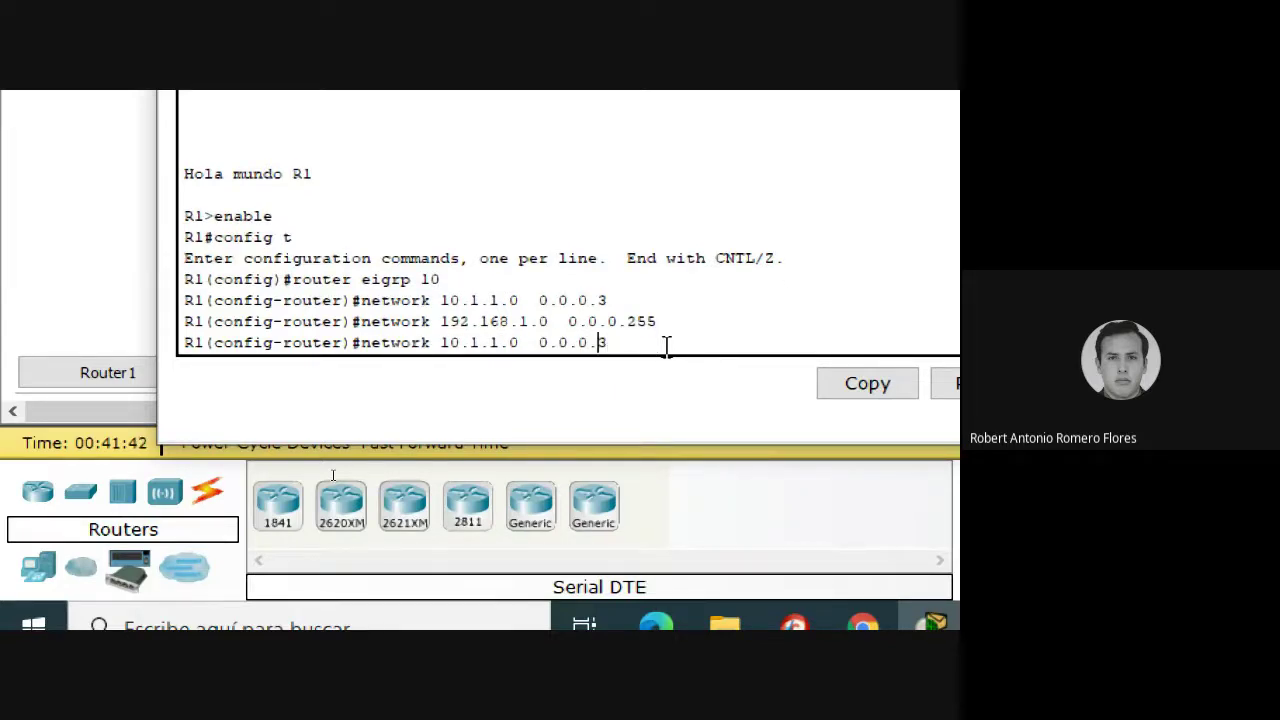
{"action": "key", "text": "BackSpace"}
{"action": "type", "text": "3"}
{"action": "key", "text": "Right"}
{"action": "key", "text": "Delete"}
{"action": "type", "text": "3"}
{"action": "key", "text": "Right"}
{"action": "key", "text": "Right"}
{"action": "key", "text": "Right"}
{"action": "key", "text": "Right"}
{"action": "key", "text": "Right"}
{"action": "key", "text": "Right"}
{"action": "key", "text": "Return"}
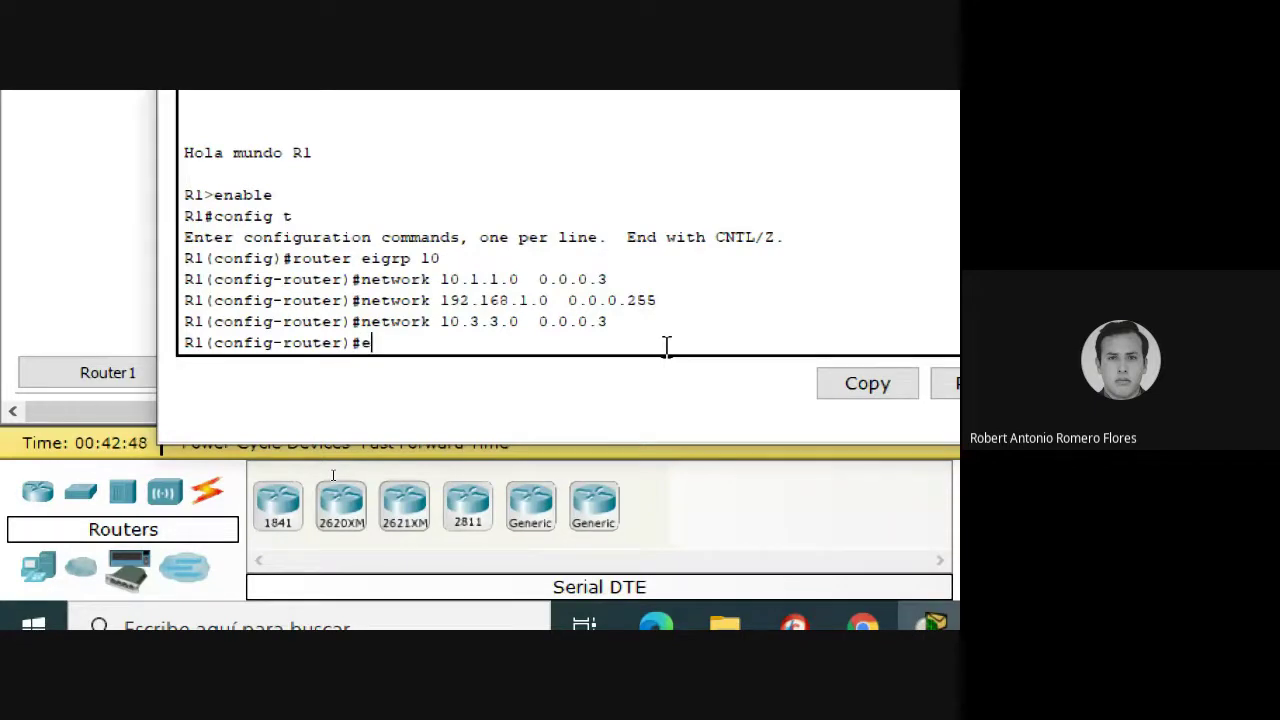
- End configuration mode on R1, save its configuration with wr and close the Router1 window
{"action": "type", "text": "nd"}
{"action": "key", "text": "Return"}
{"action": "type", "text": "wr"}
{"action": "key", "text": "Return"}
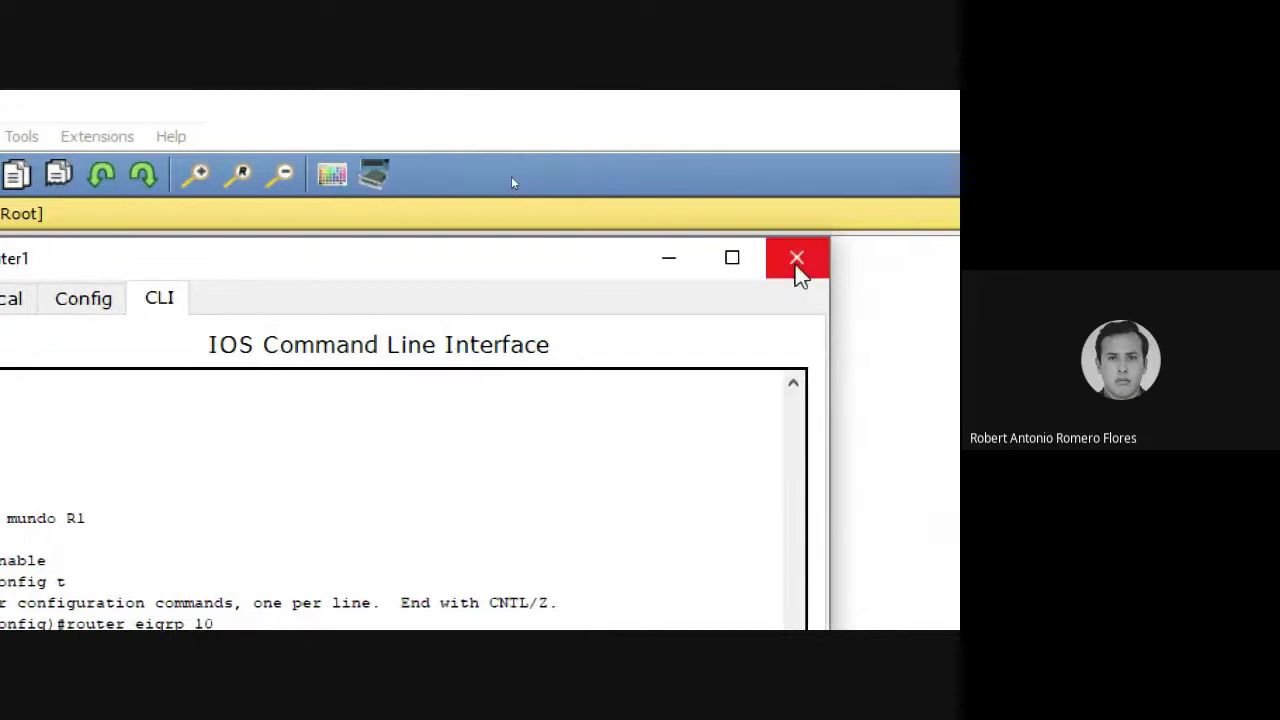
{"action": "left_click", "coordinate": [797, 257]}
- Open Router0's command line and enter R2's global configuration mode with enable and config t
{"action": "left_click", "coordinate": [593, 213]}
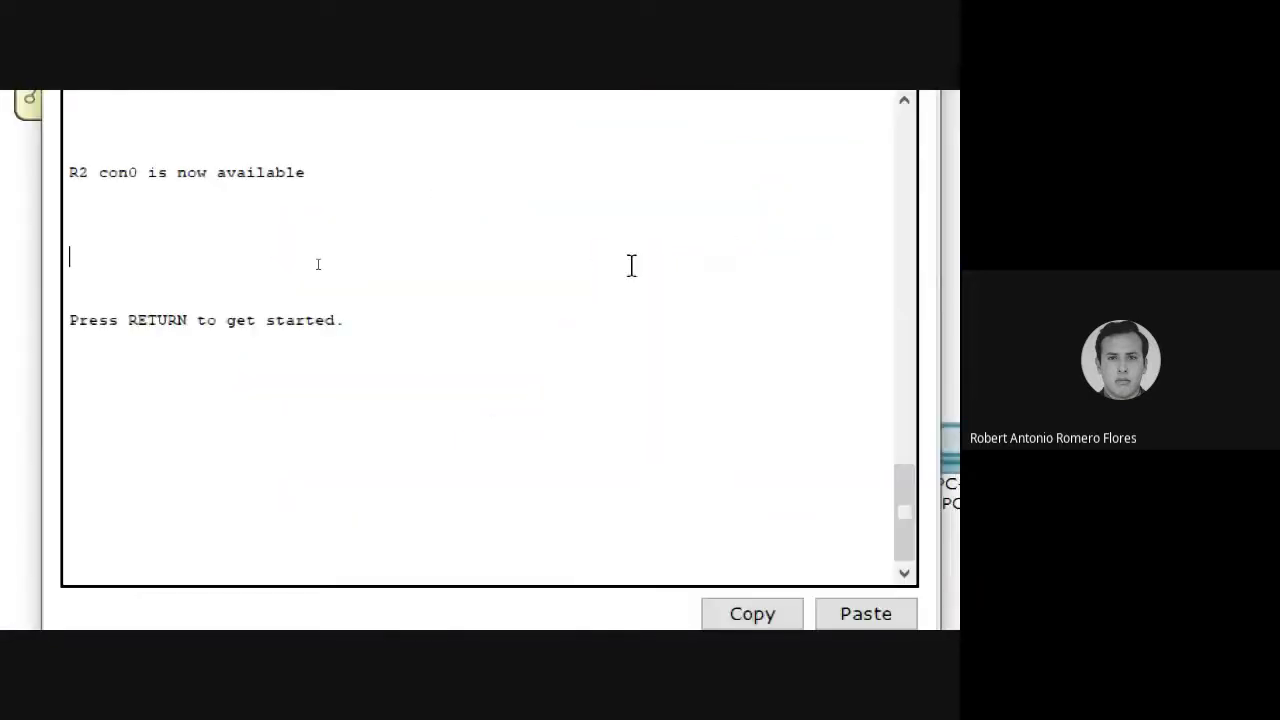
{"action": "key", "text": "Return"}
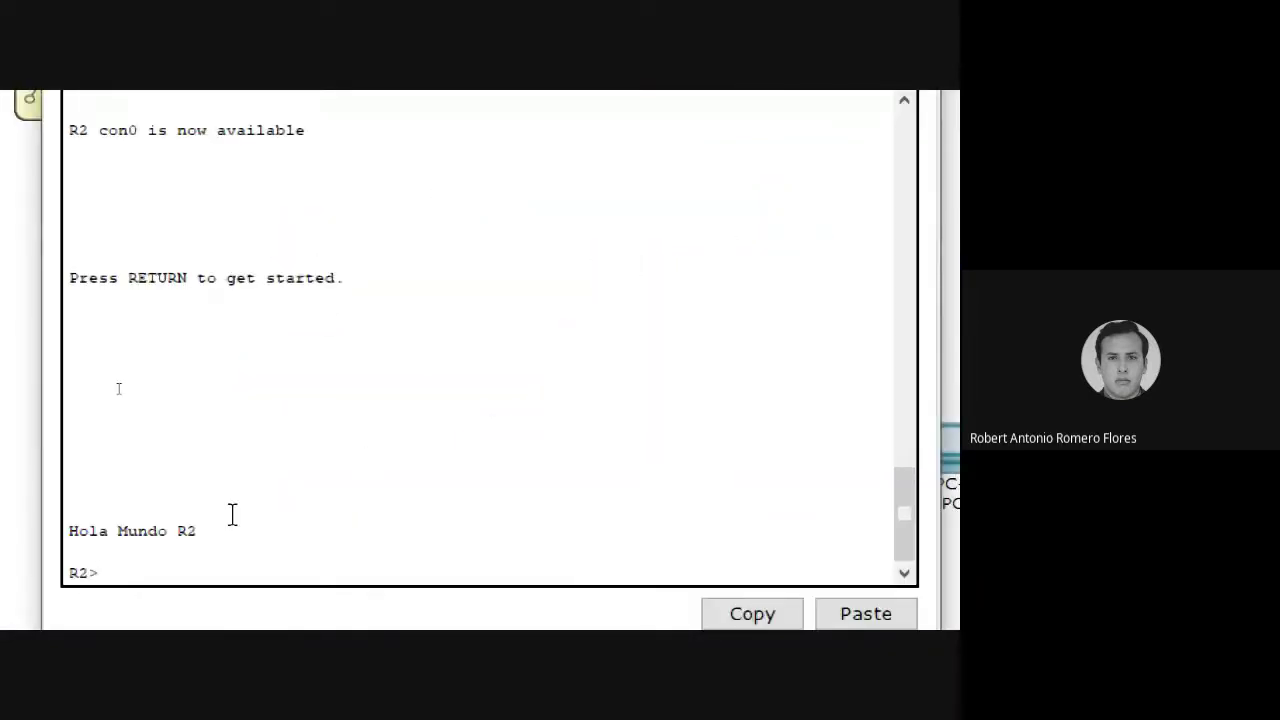
{"action": "type", "text": "enable"}
{"action": "key", "text": "Return"}
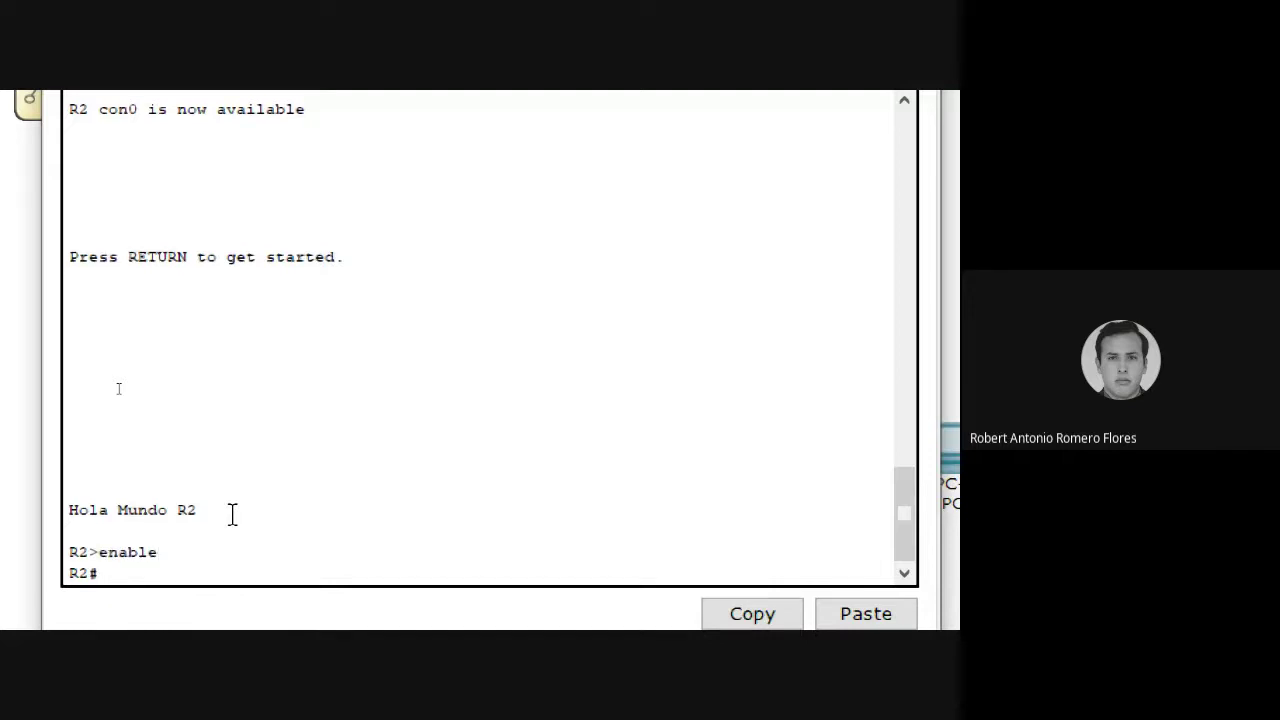
{"action": "type", "text": "config t"}
{"action": "key", "text": "Return"}
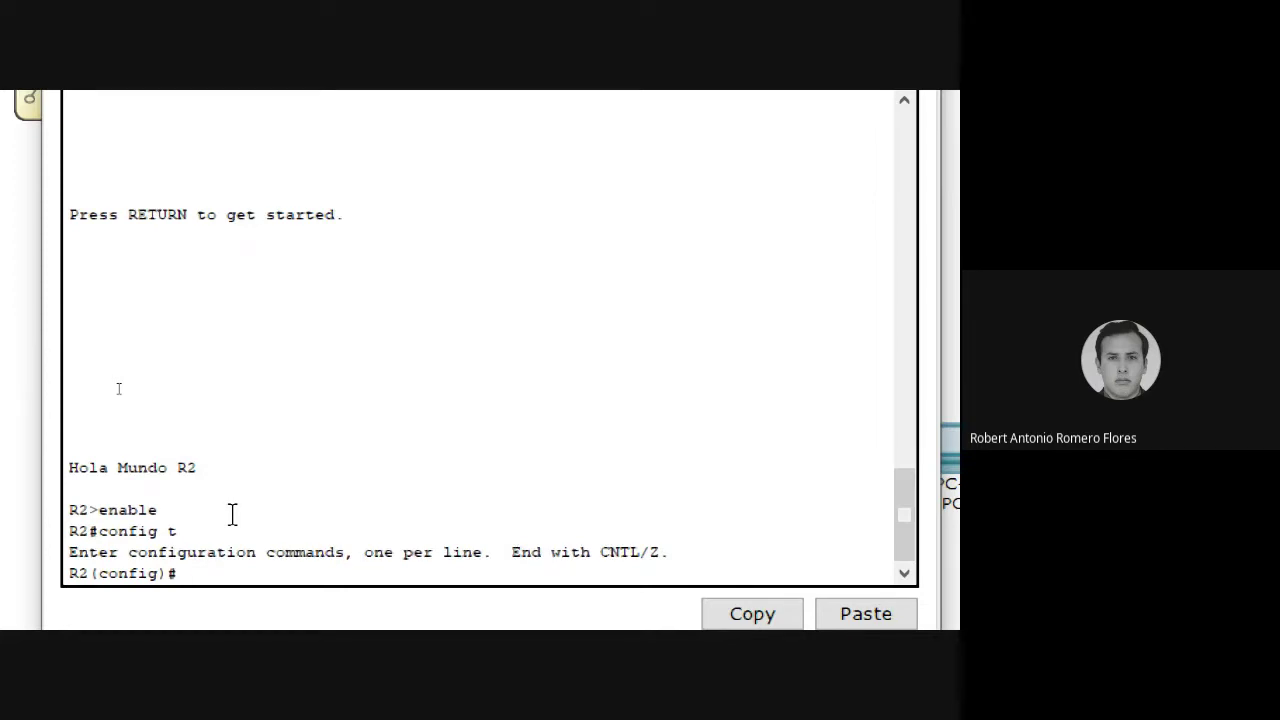
- Start EIGRP with autonomous system 10 on R2 using router eigrp 10
{"action": "type", "text": "router eigrp"}
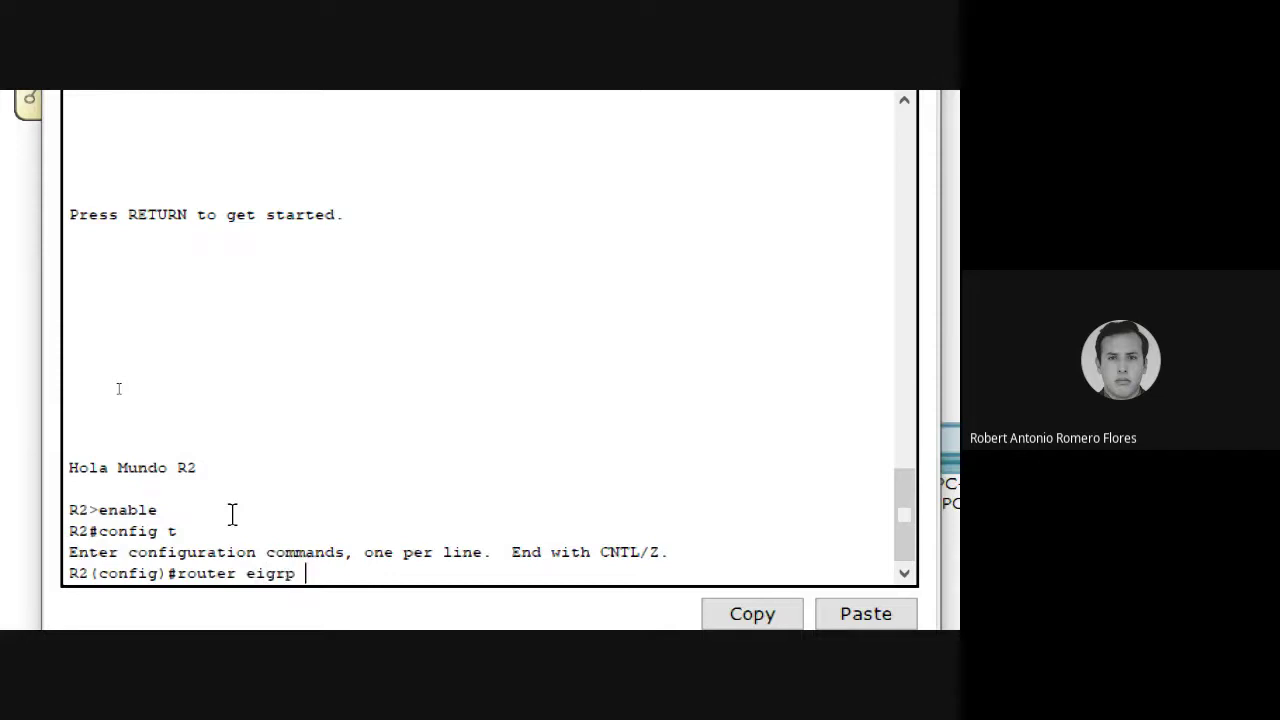
{"action": "type", "text": " 10"}
{"action": "key", "text": "Return"}
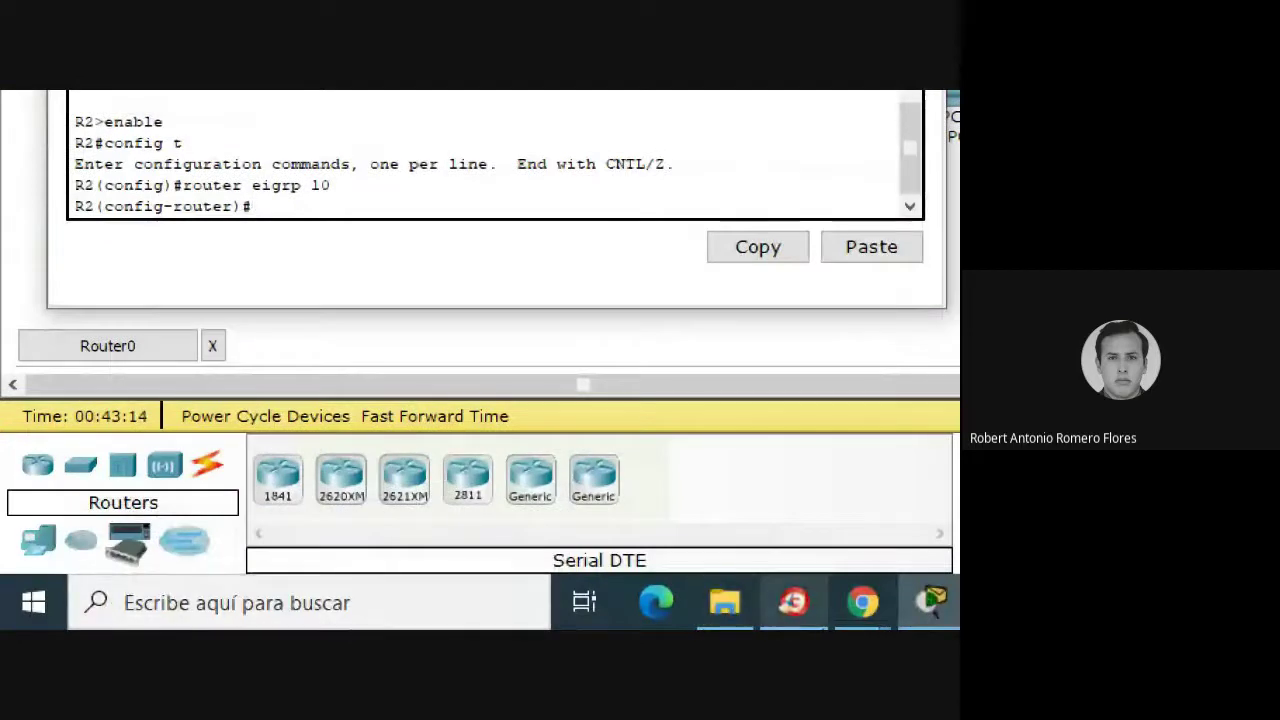
- Switch to 14 EIGRP.pdf and examine R2's G0/0 address and subnet mask in the addressing table
{"action": "left_click", "coordinate": [793, 601]}
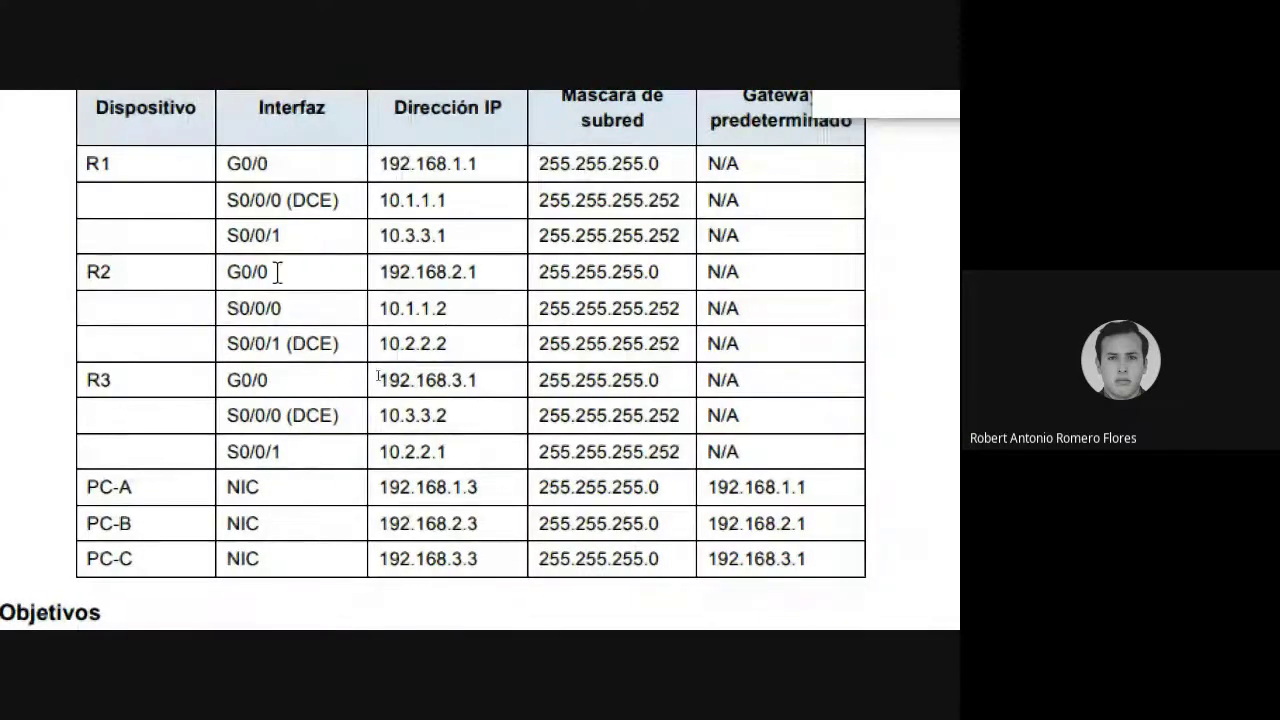
{"action": "left_click_drag", "start_coordinate": [476, 272], "coordinate": [383, 272]}
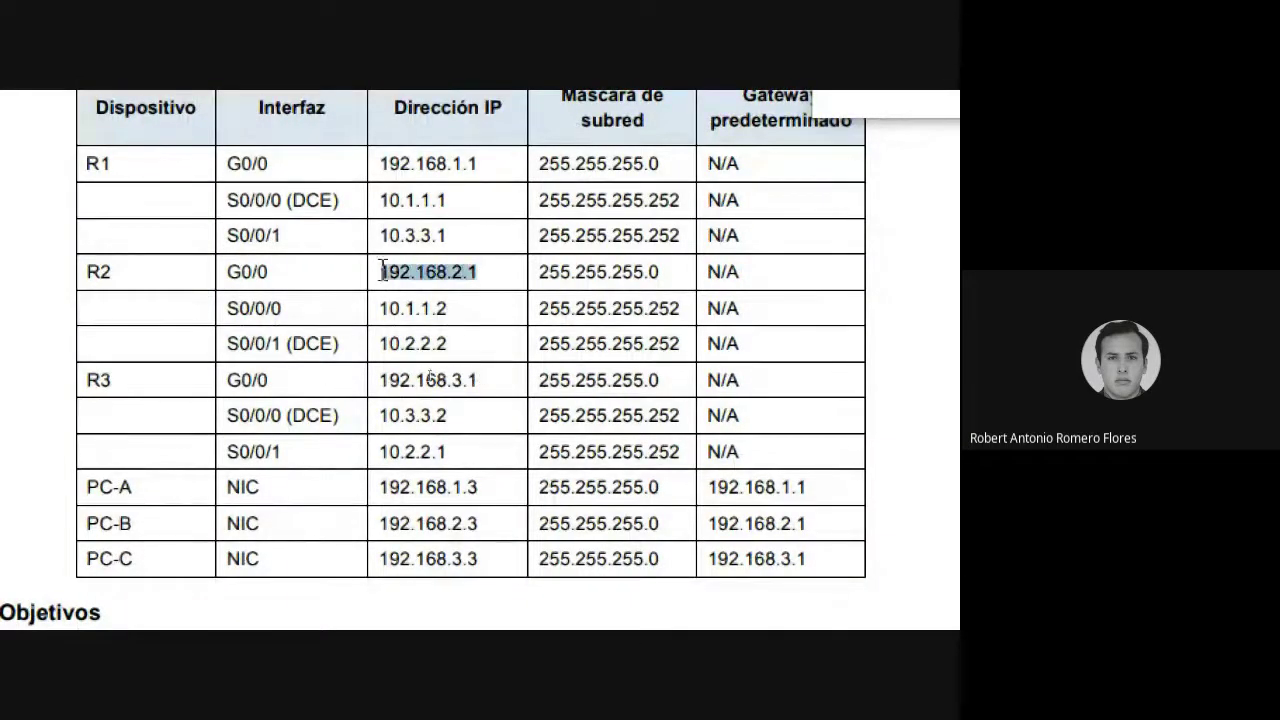
{"action": "left_click", "coordinate": [507, 273]}
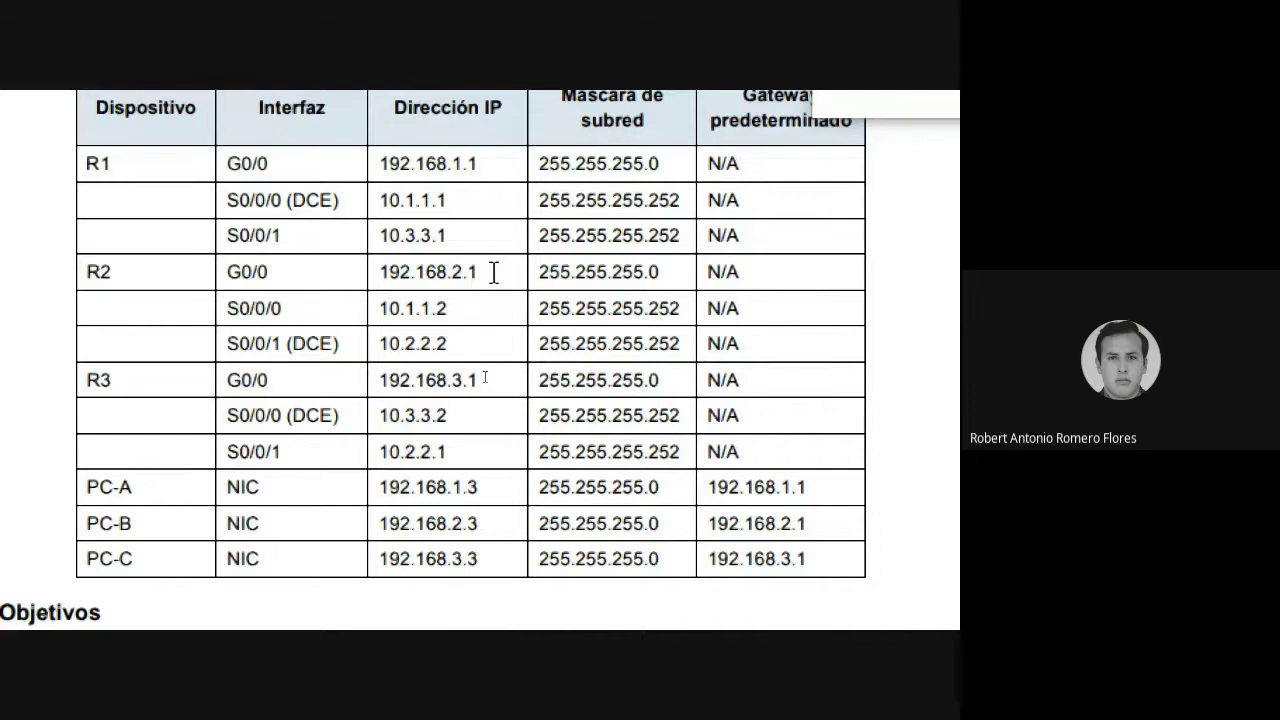
{"action": "left_click_drag", "start_coordinate": [669, 270], "coordinate": [394, 281]}
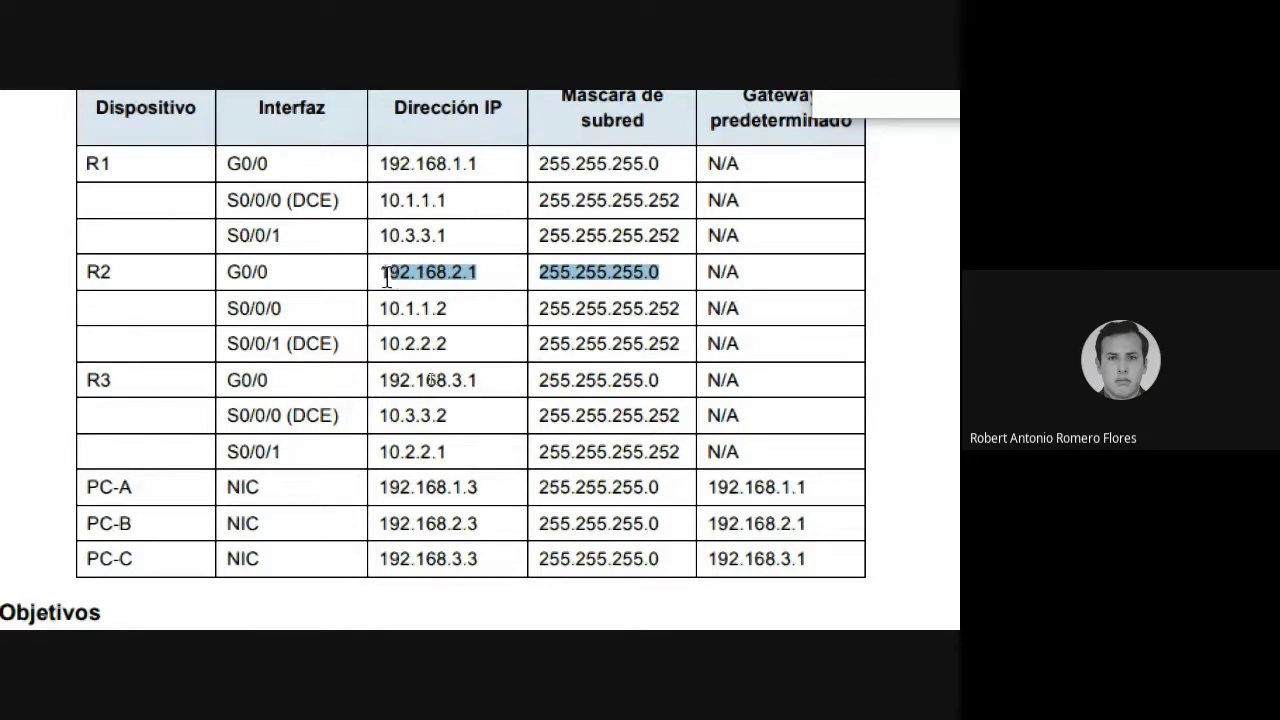
{"action": "left_click", "coordinate": [383, 274]}
{"action": "scroll", "coordinate": [737, 523], "scroll_direction": "down", "scroll_amount": 3}
{"action": "mouse_move", "coordinate": [604, 604]}
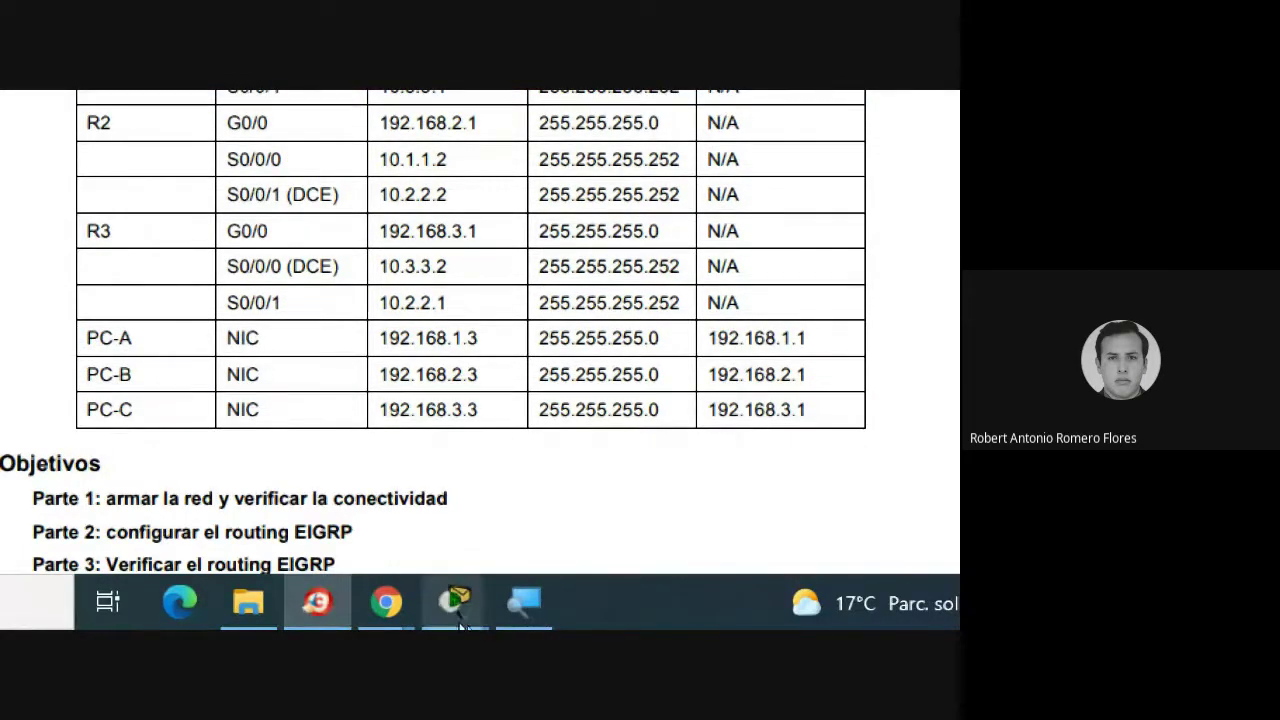
- Return to R2's command line in Packet Tracer and advertise network 192.168.2.0 with wildcard 0.0.0.255 in EIGRP 10
{"action": "mouse_move", "coordinate": [453, 600]}
{"action": "left_click", "coordinate": [623, 480]}
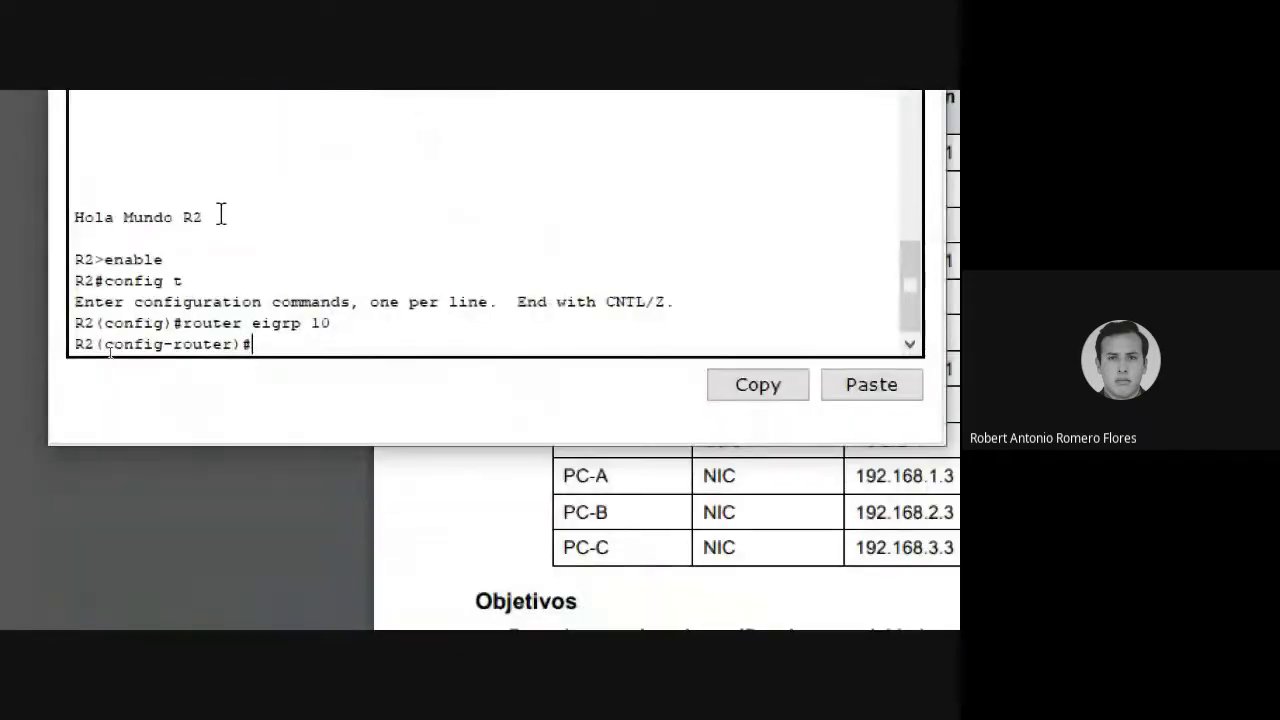
{"action": "type", "text": "networ"}
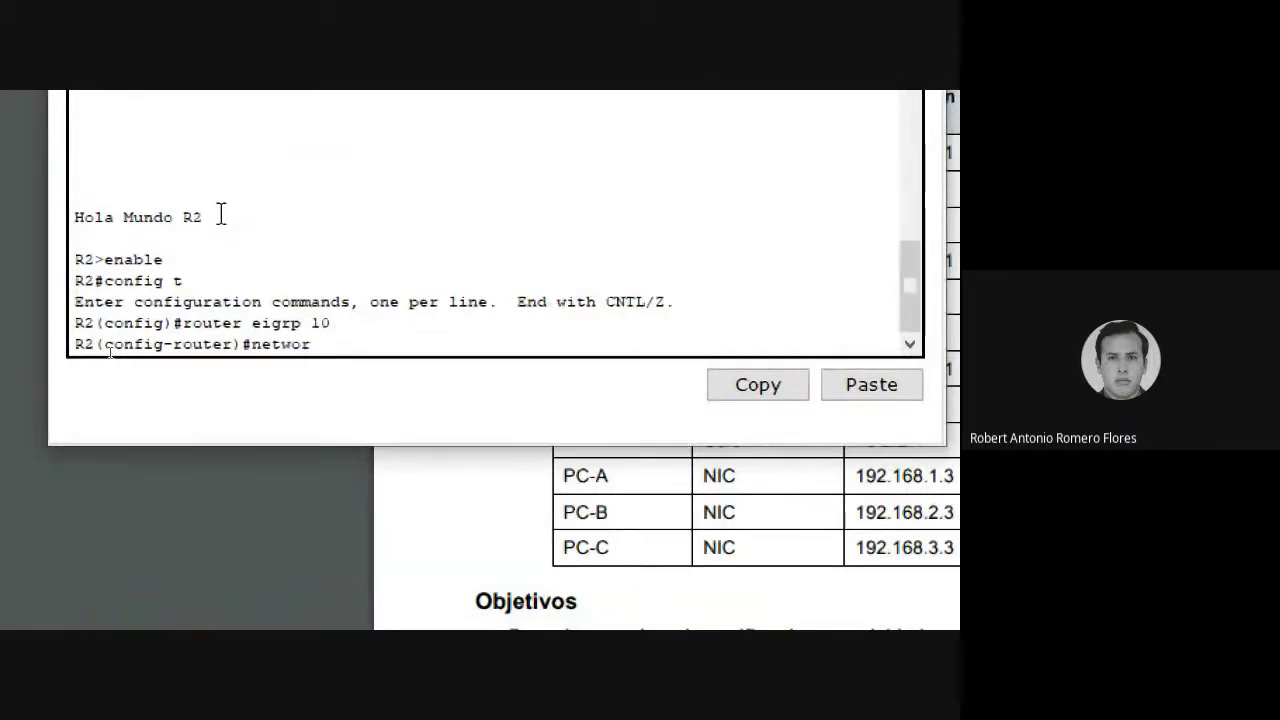
{"action": "type", "text": "k 192.168.2.0 "}
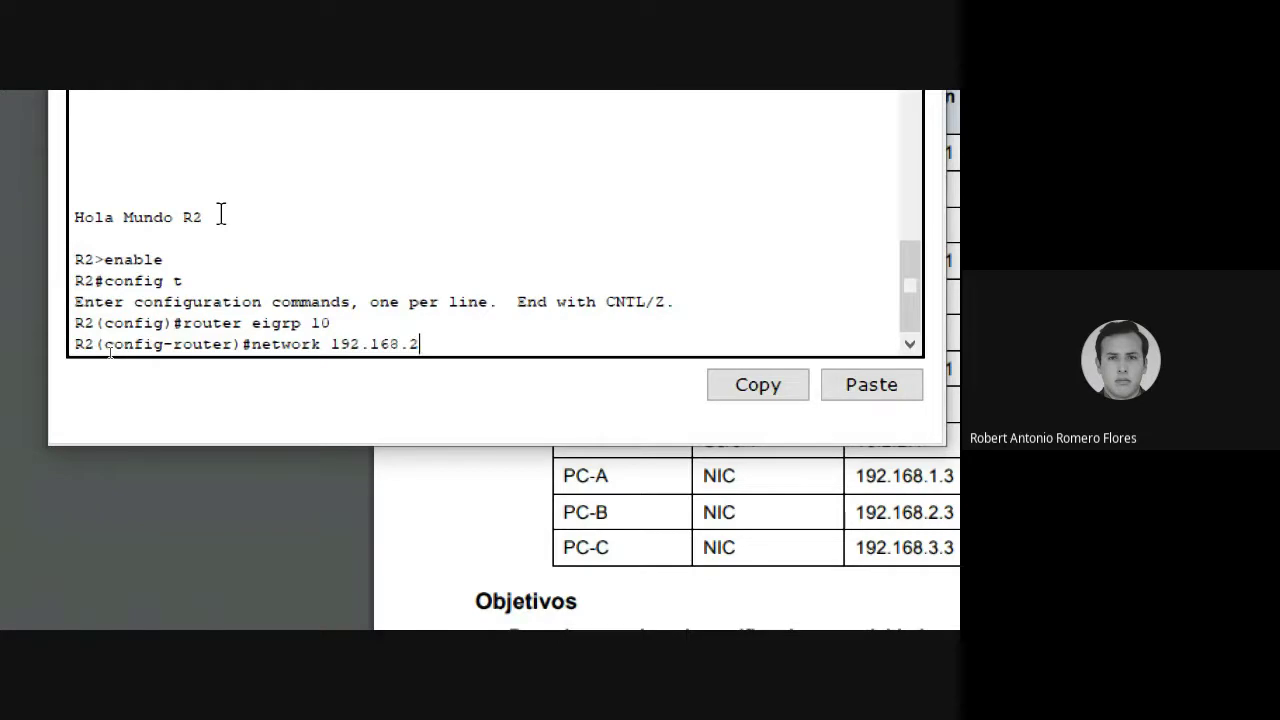
{"action": "type", "text": " 0.0.0.2"}
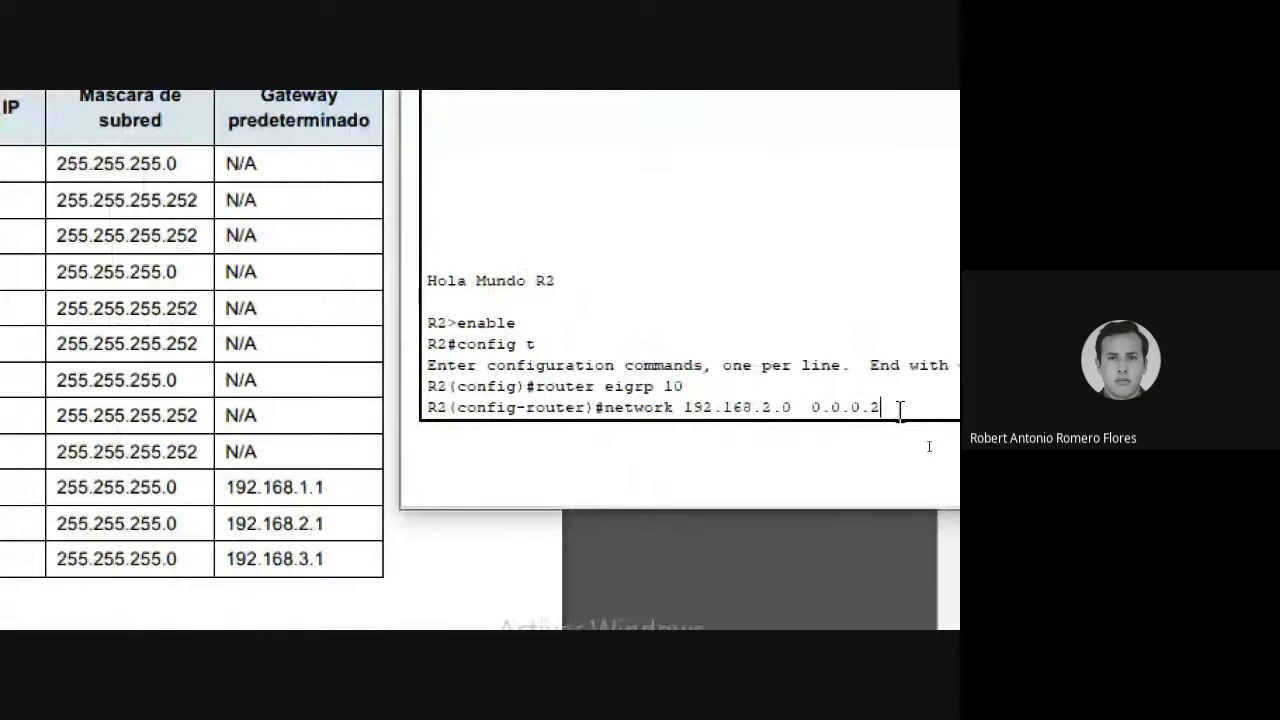
{"action": "type", "text": "55"}
{"action": "key", "text": "Return"}
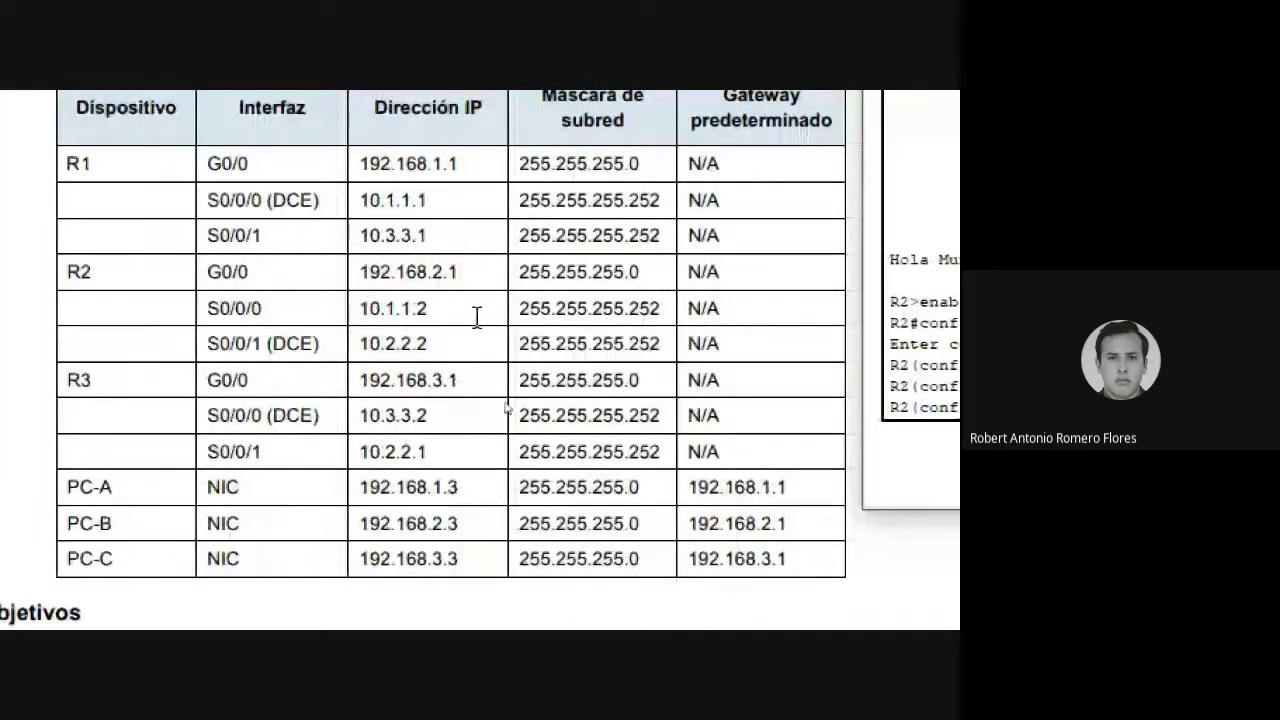
- Reuse the previous network command on R2 to advertise 10.1.1.0 with wildcard 0.0.0.3 in EIGRP 10
{"action": "key", "text": "Up"}
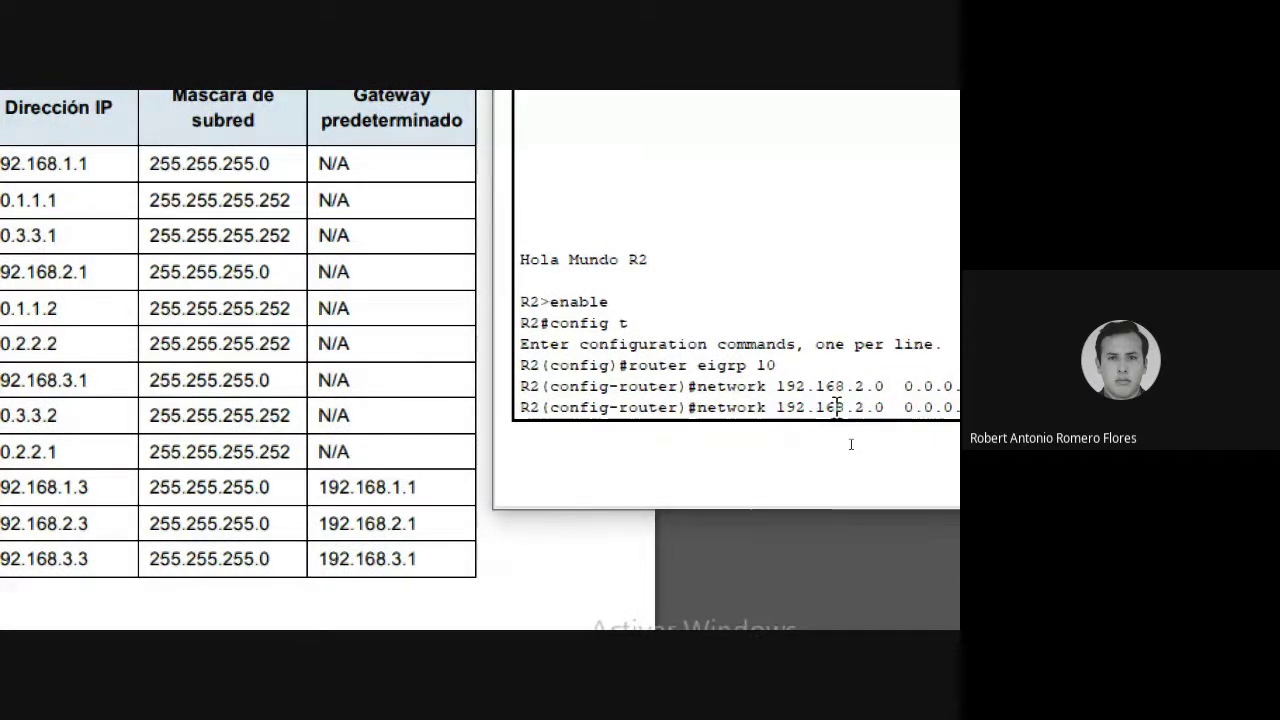
{"action": "key", "text": "BackSpace"}
{"action": "key", "text": "BackSpace"}
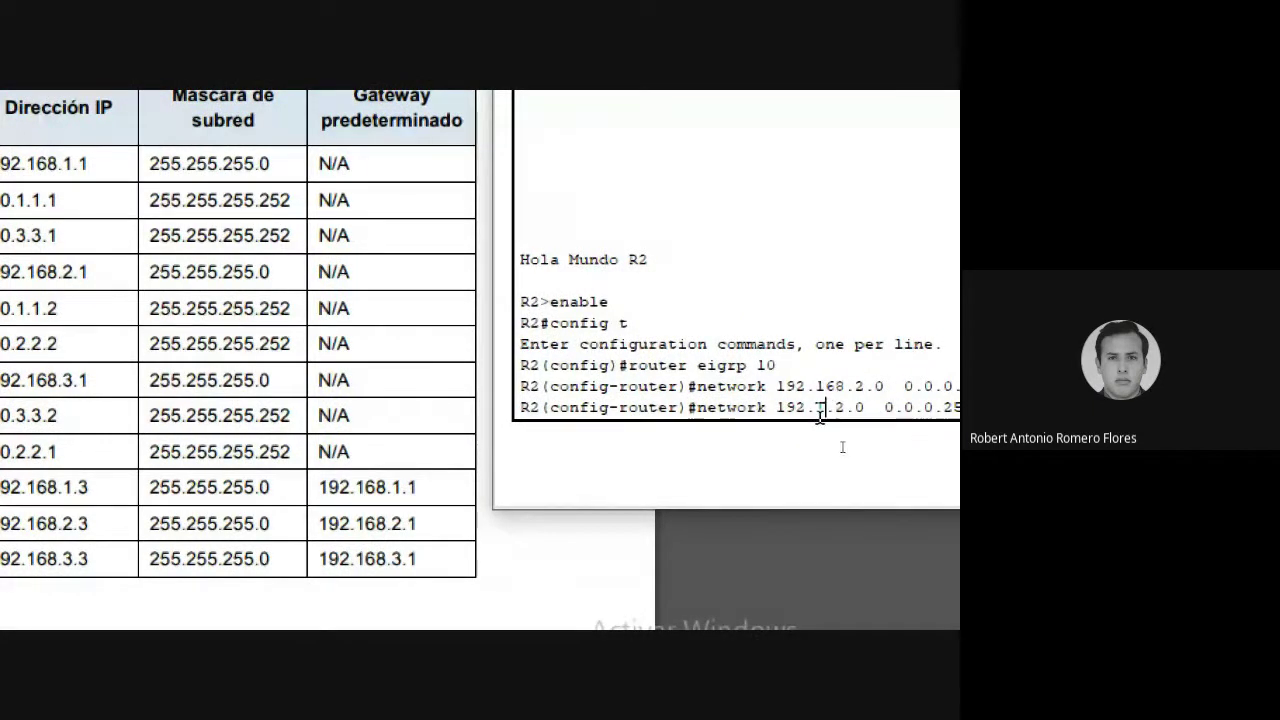
{"action": "key", "text": "BackSpace"}
{"action": "key", "text": "BackSpace"}
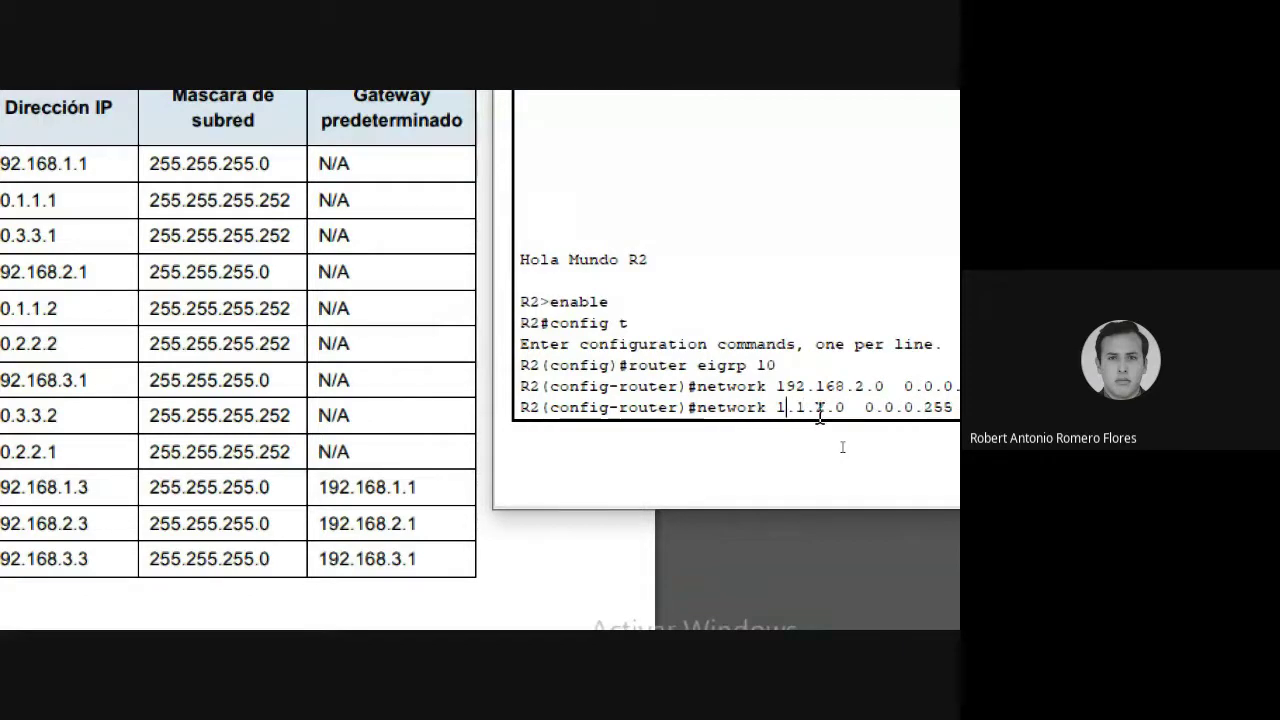
{"action": "type", "text": "0"}
{"action": "left_click", "coordinate": [819, 410]}
{"action": "key", "text": "Delete"}
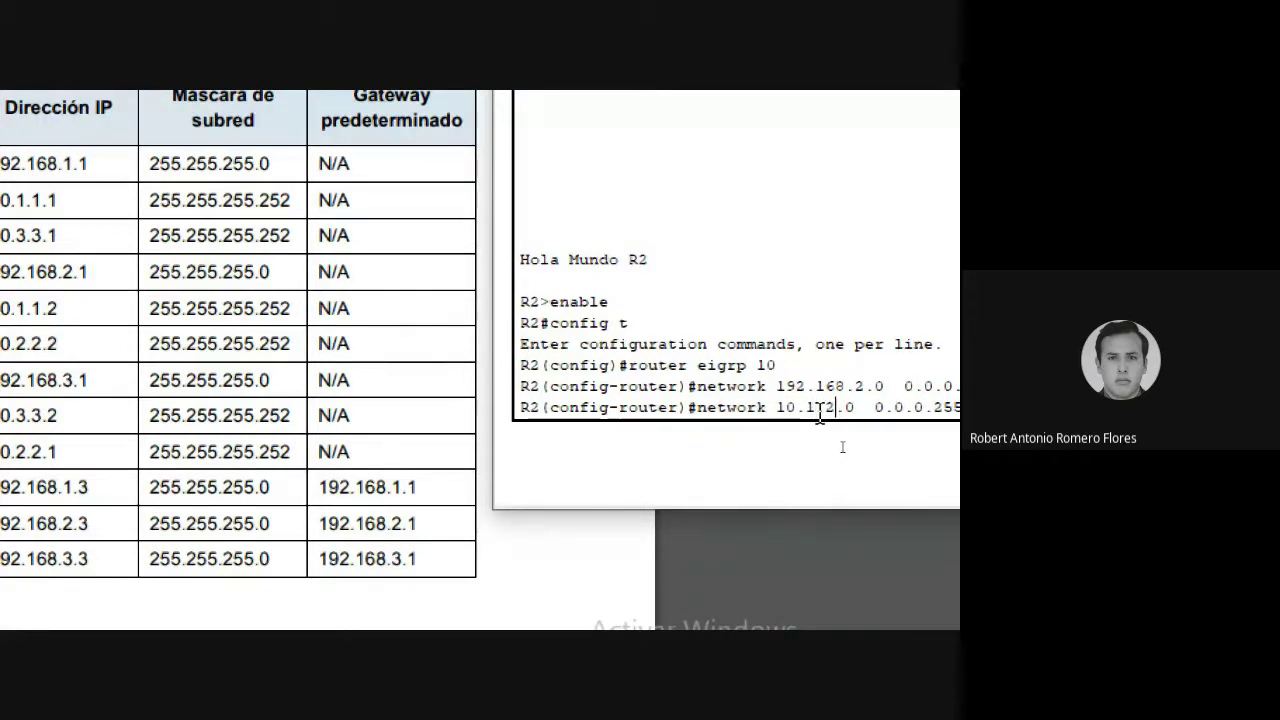
{"action": "type", "text": "1"}
{"action": "key", "text": "Right"}
{"action": "key", "text": "Right"}
{"action": "key", "text": "Right"}
{"action": "key", "text": "Right"}
{"action": "key", "text": "Right"}
{"action": "key", "text": "Right"}
{"action": "key", "text": "Right"}
{"action": "key", "text": "Right"}
{"action": "key", "text": "Right"}
{"action": "key", "text": "Right"}
{"action": "key", "text": "Right"}
{"action": "key", "text": "Right"}
{"action": "key", "text": "Right"}
{"action": "key", "text": "BackSpace"}
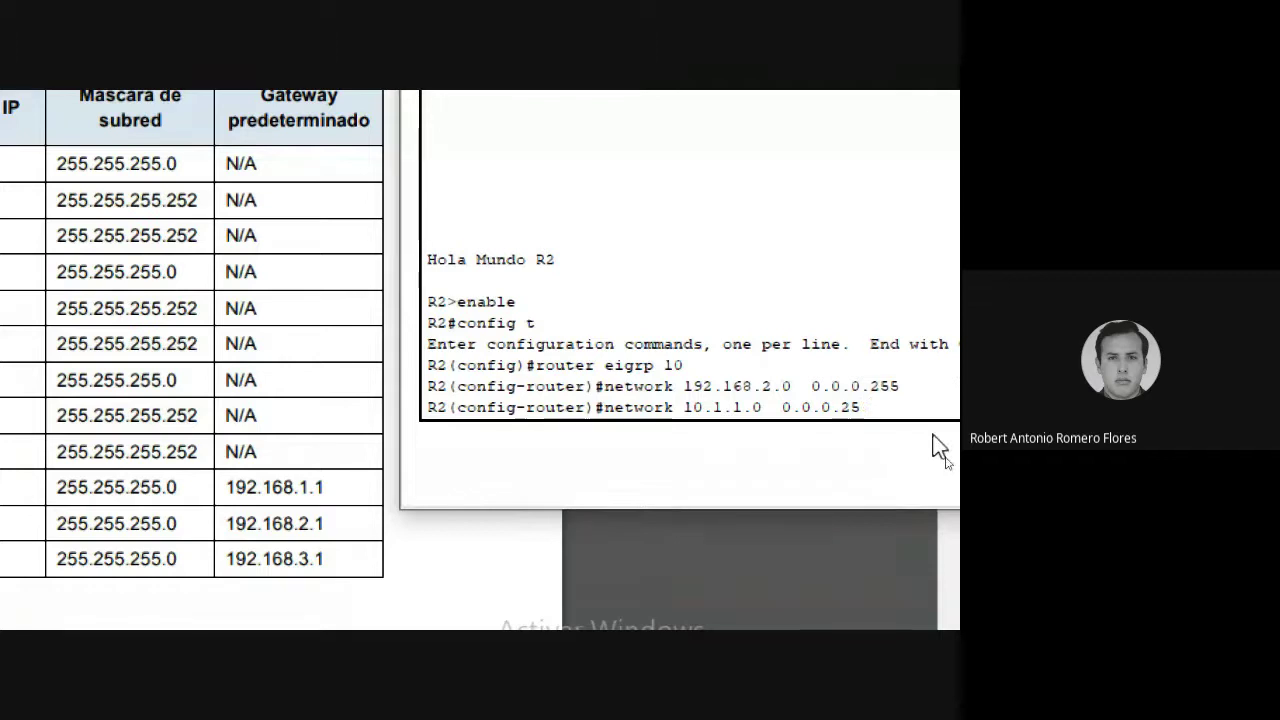
{"action": "key", "text": "BackSpace"}
{"action": "type", "text": "3"}
{"action": "key", "text": "Return"}
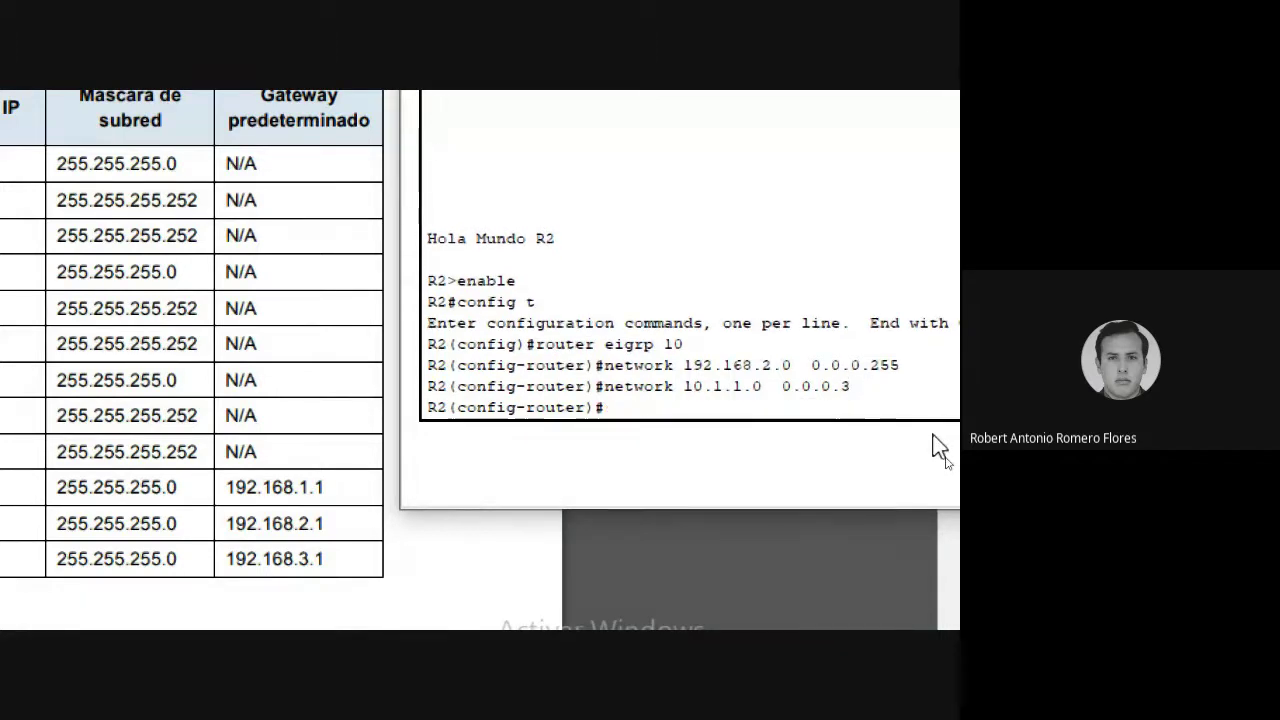
- Recall the last network command on R2 and edit it to advertise 10.2.2.0 with wildcard 0.0.0.3
{"action": "key", "text": "Up"}
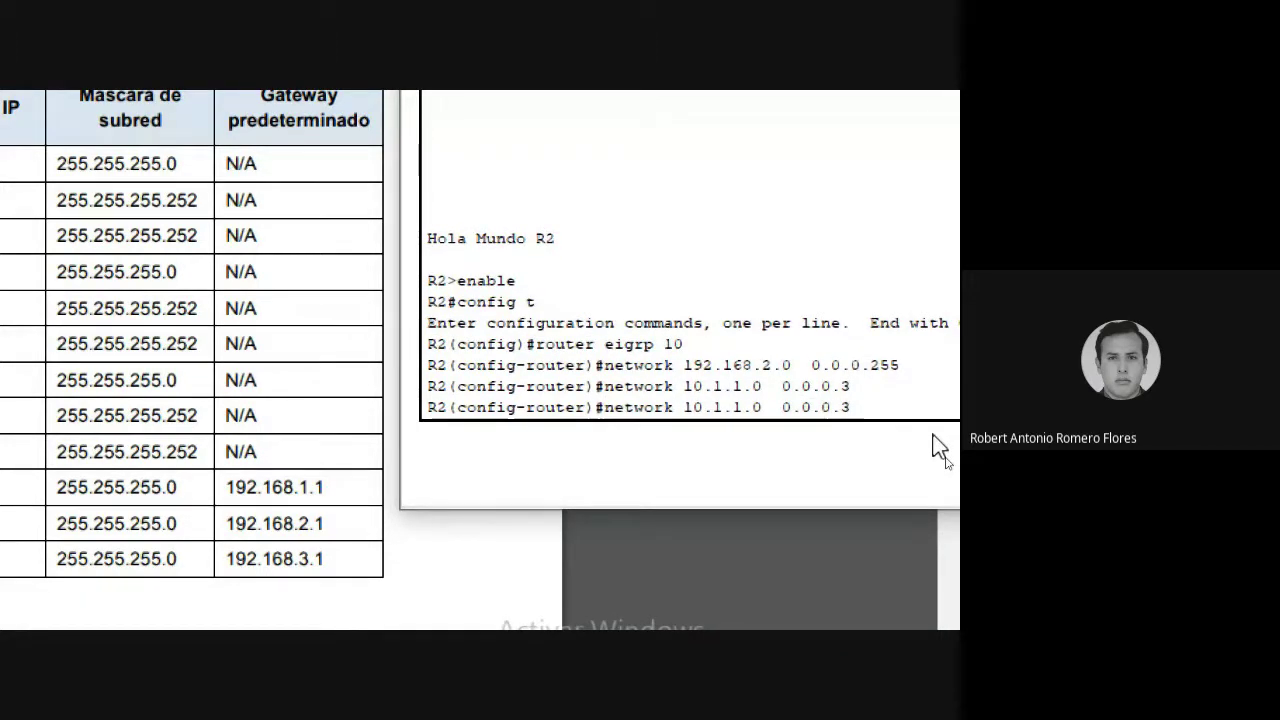
{"action": "key", "text": "Left"}
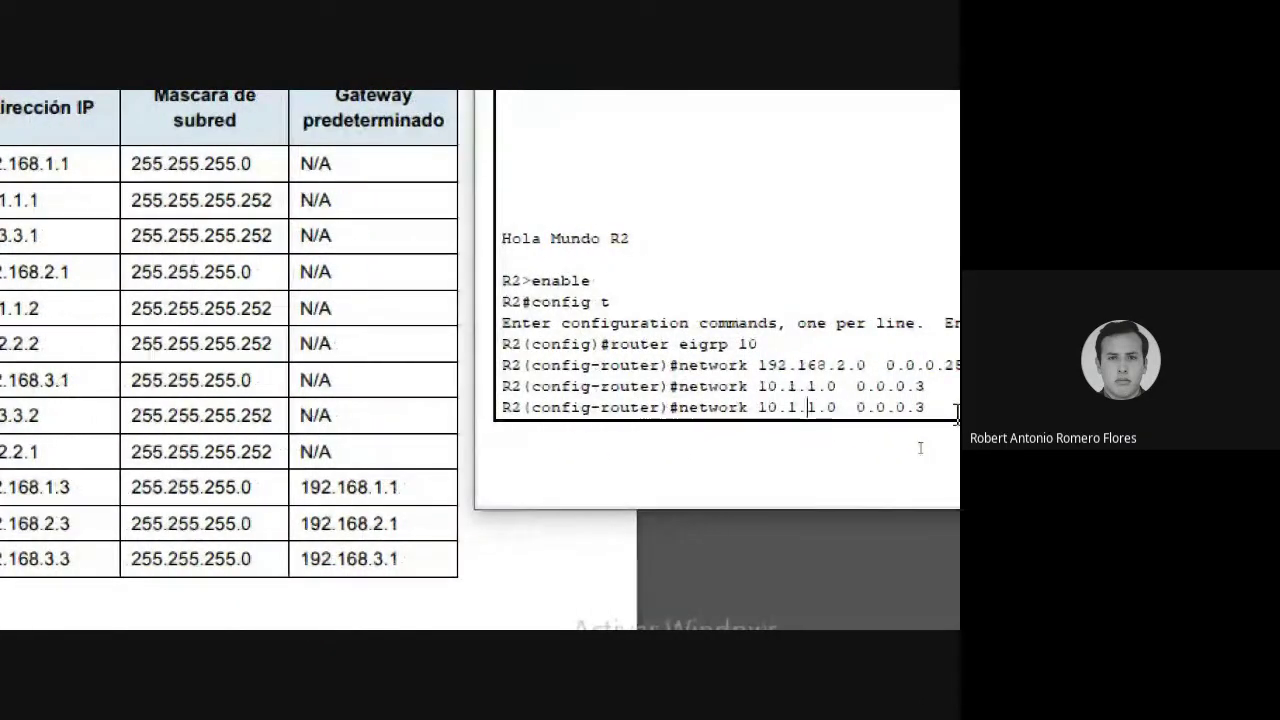
{"action": "key", "text": "Left"}
{"action": "key", "text": "BackSpace"}
{"action": "type", "text": "2"}
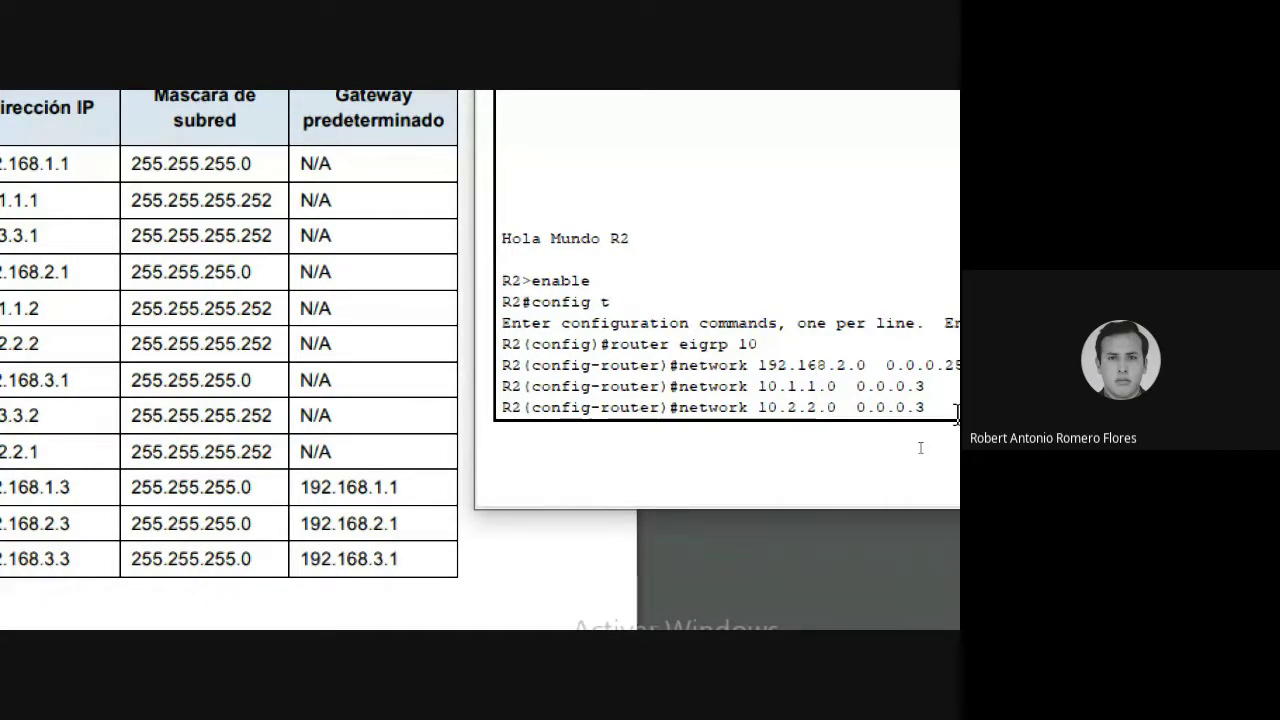
{"action": "key", "text": "Return"}
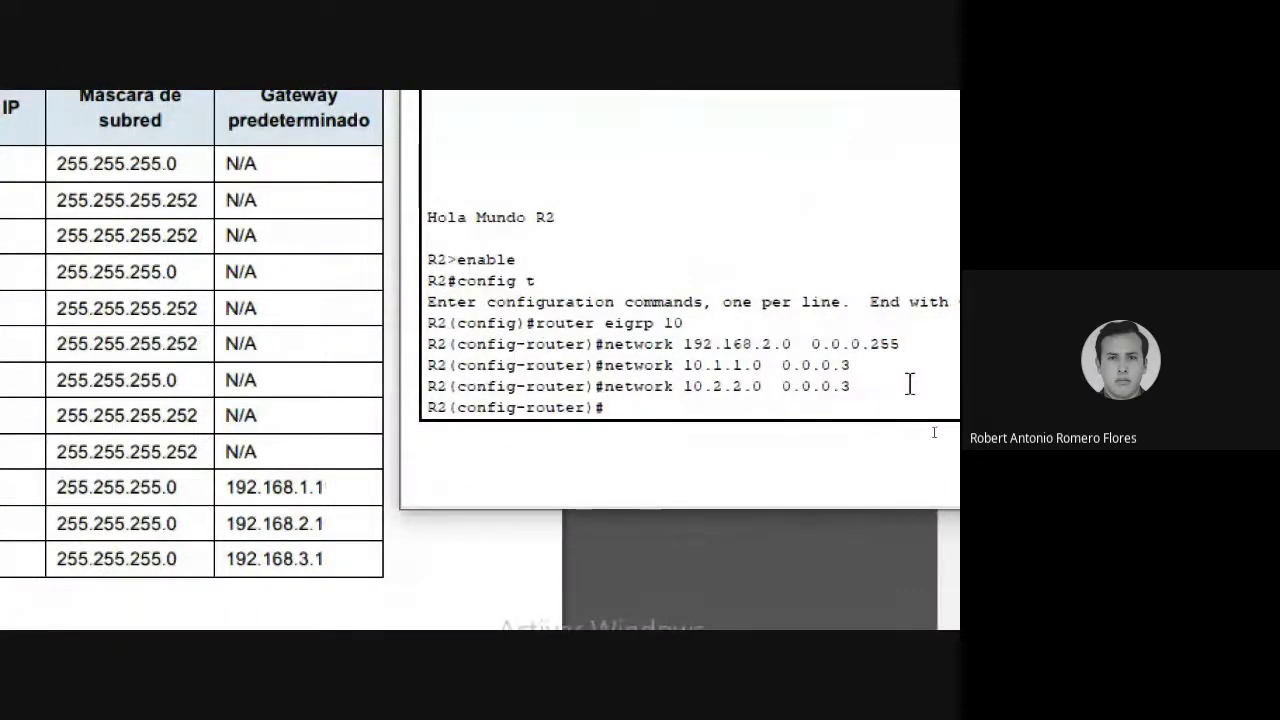
- End configuration mode on R2, save its configuration with wr and close the Router0 window
{"action": "type", "text": "end"}
{"action": "key", "text": "Return"}
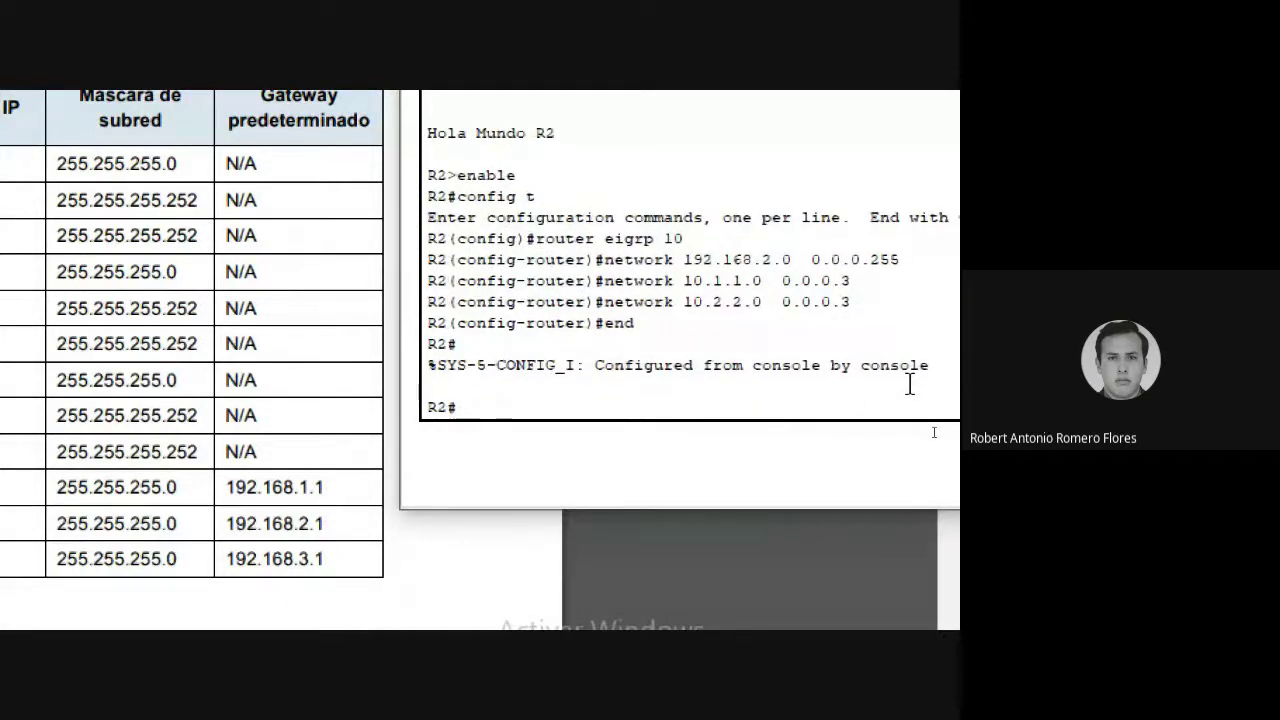
{"action": "type", "text": "wr"}
{"action": "key", "text": "Return"}
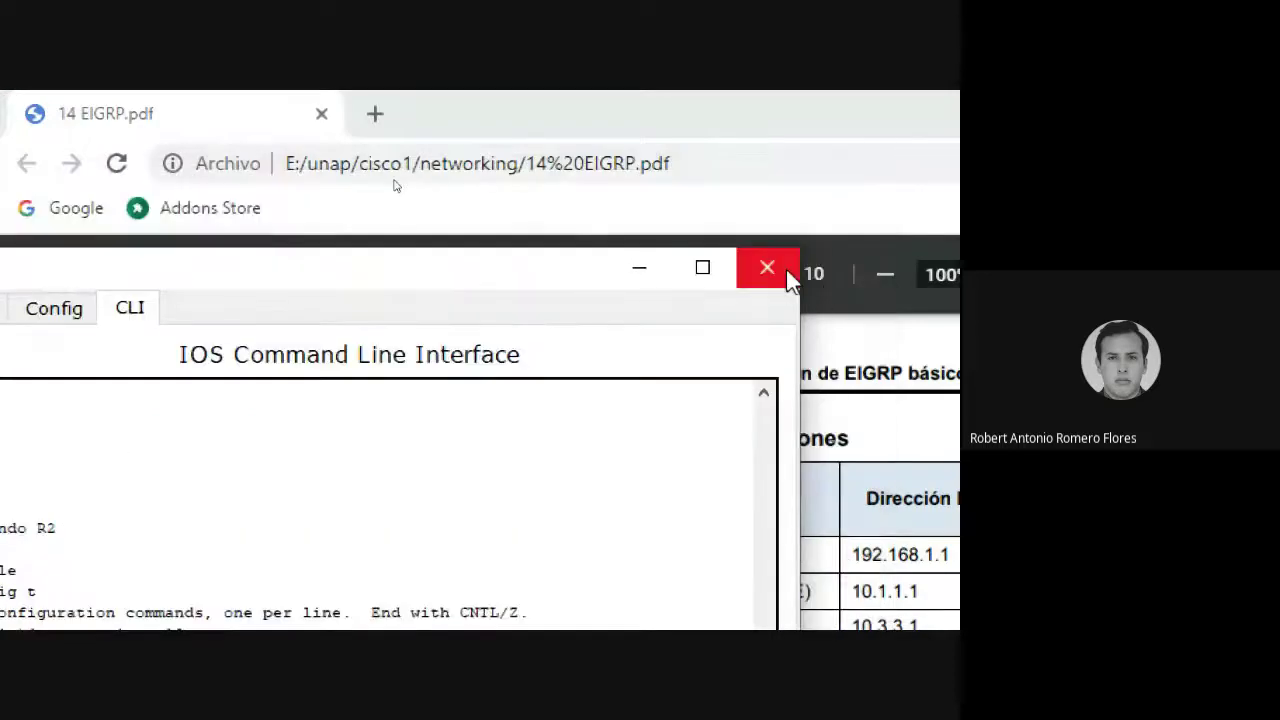
{"action": "left_click", "coordinate": [784, 270]}
- Return to the Packet Tracer topology and check the EIGRP commands entered on Router1 and Router0
{"action": "left_click", "coordinate": [478, 612]}
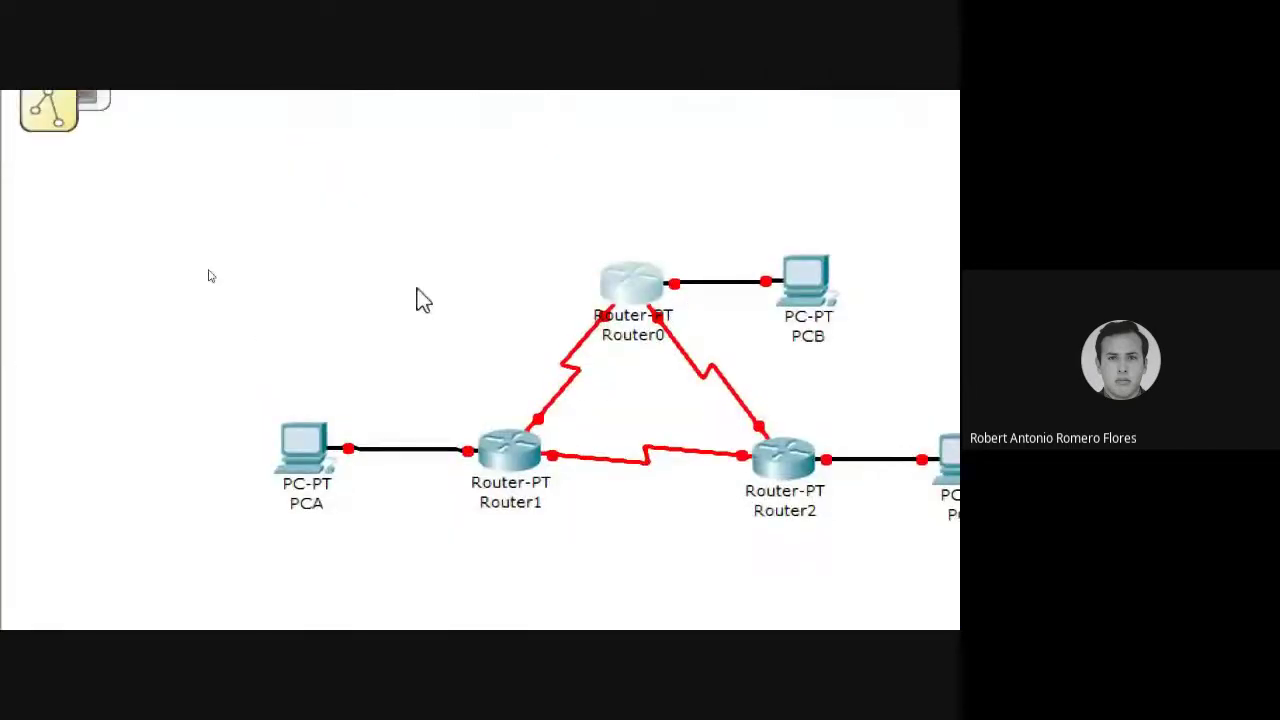
{"action": "left_click", "coordinate": [520, 446]}
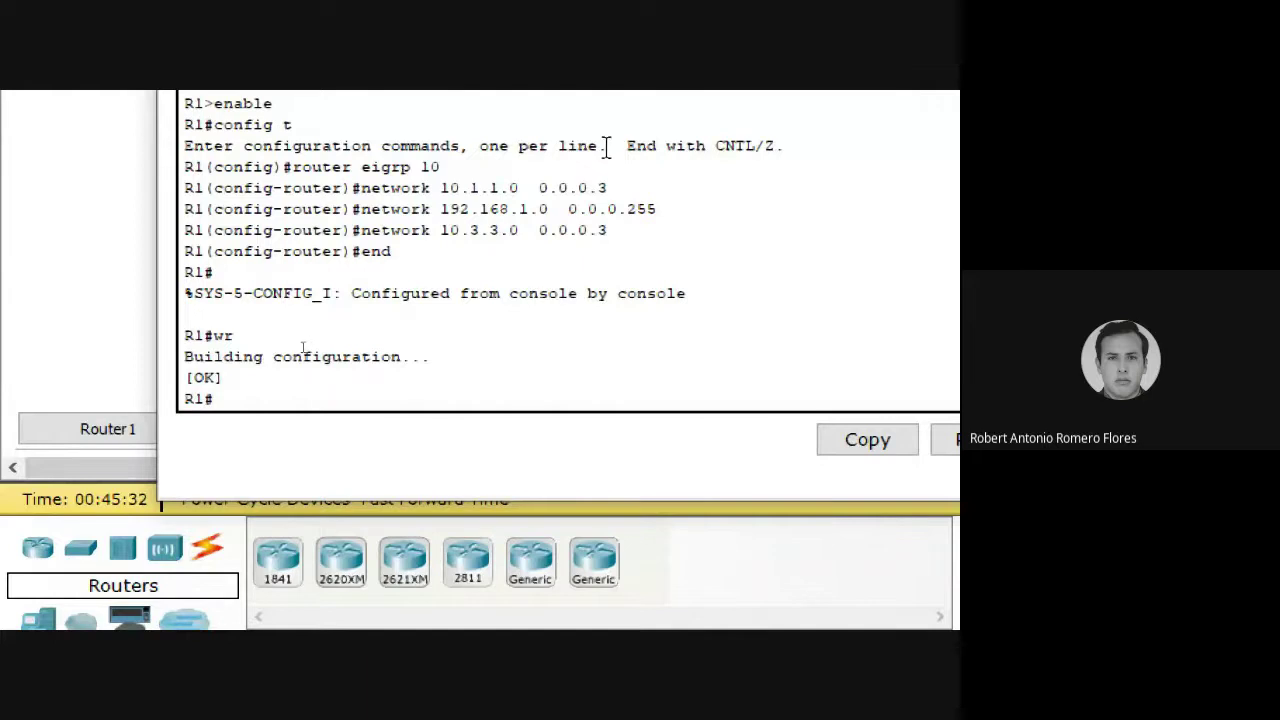
{"action": "left_click", "coordinate": [708, 176]}
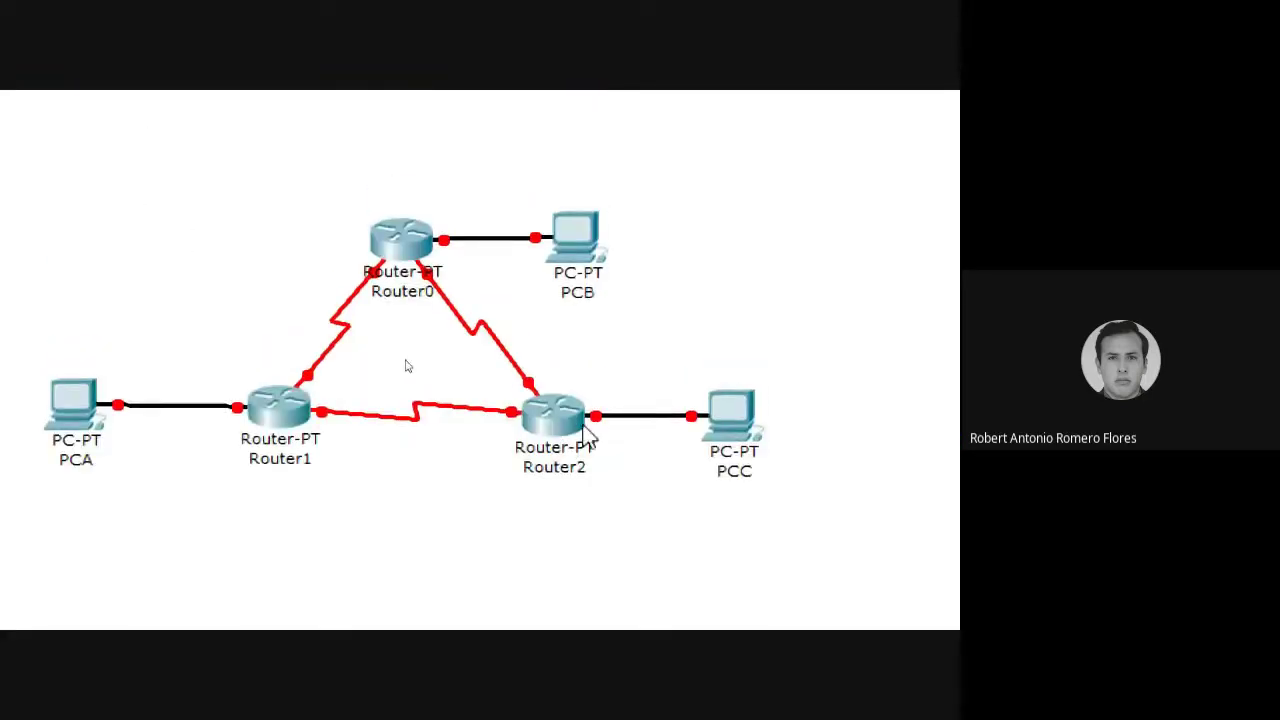
{"action": "left_click", "coordinate": [405, 245]}
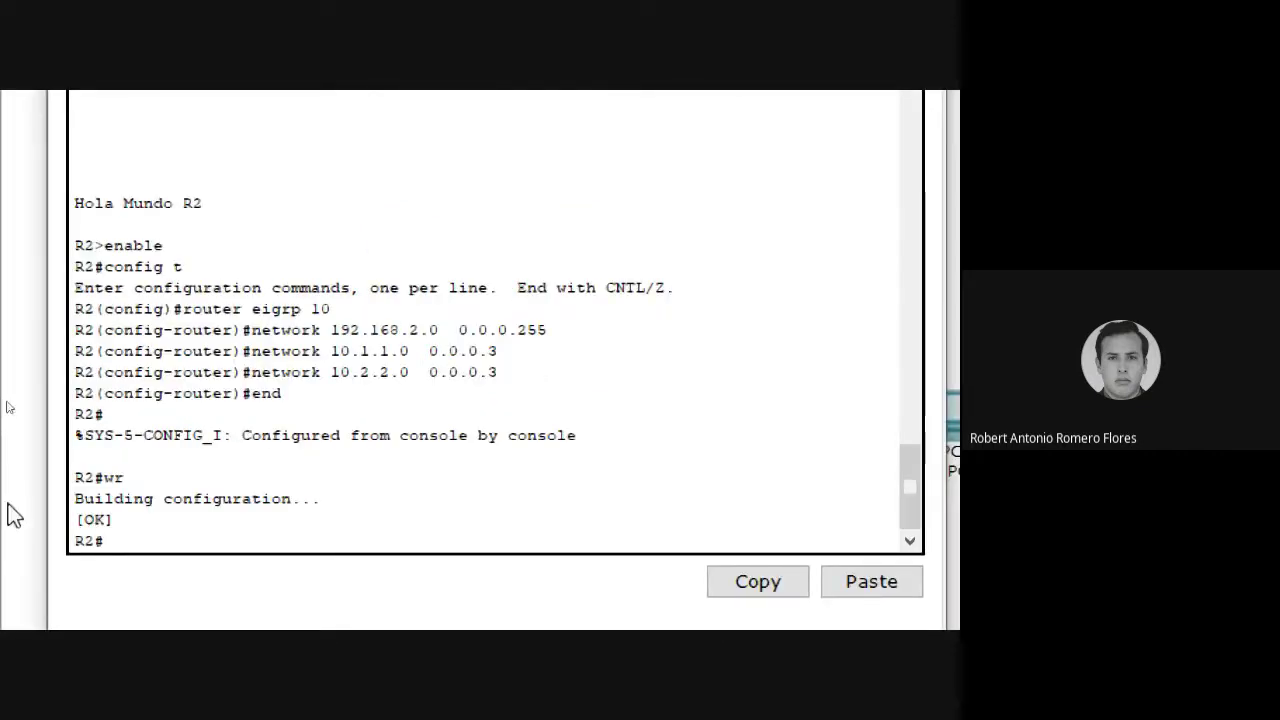
{"action": "left_click", "coordinate": [623, 149]}
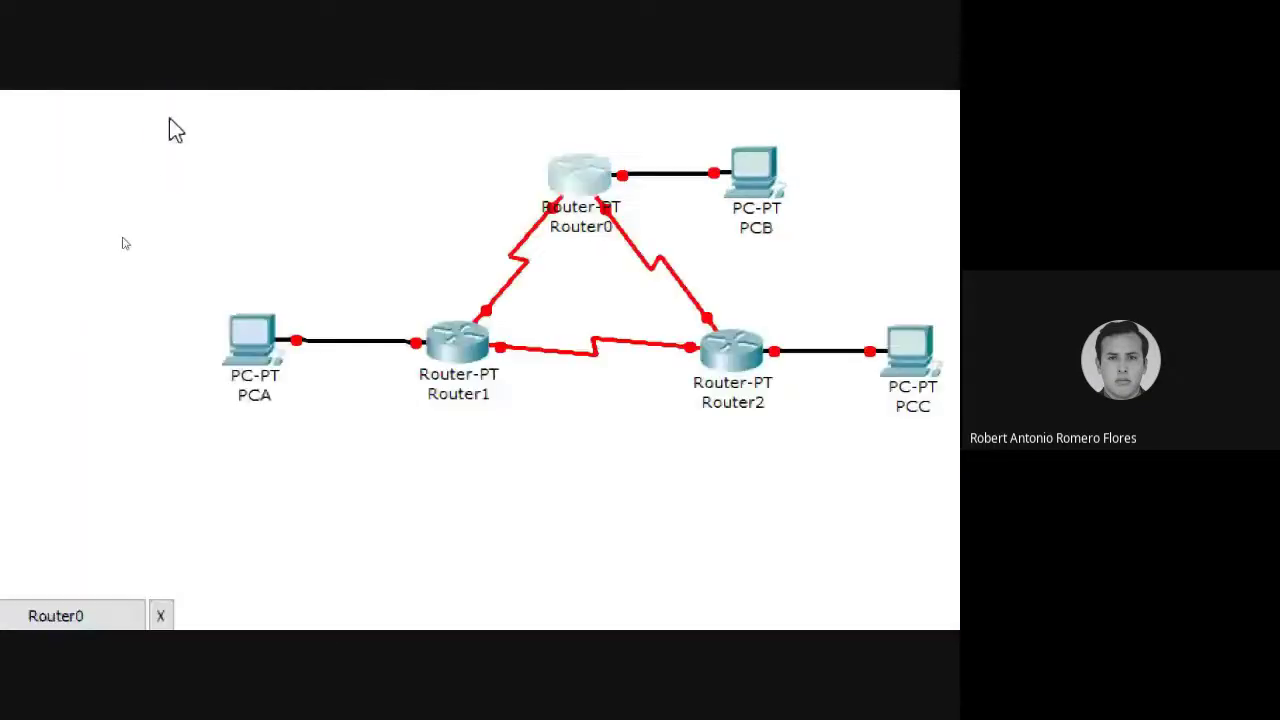
- Change Router1's display name to R1 in its global settings and close the device window
{"action": "left_click", "coordinate": [460, 368]}
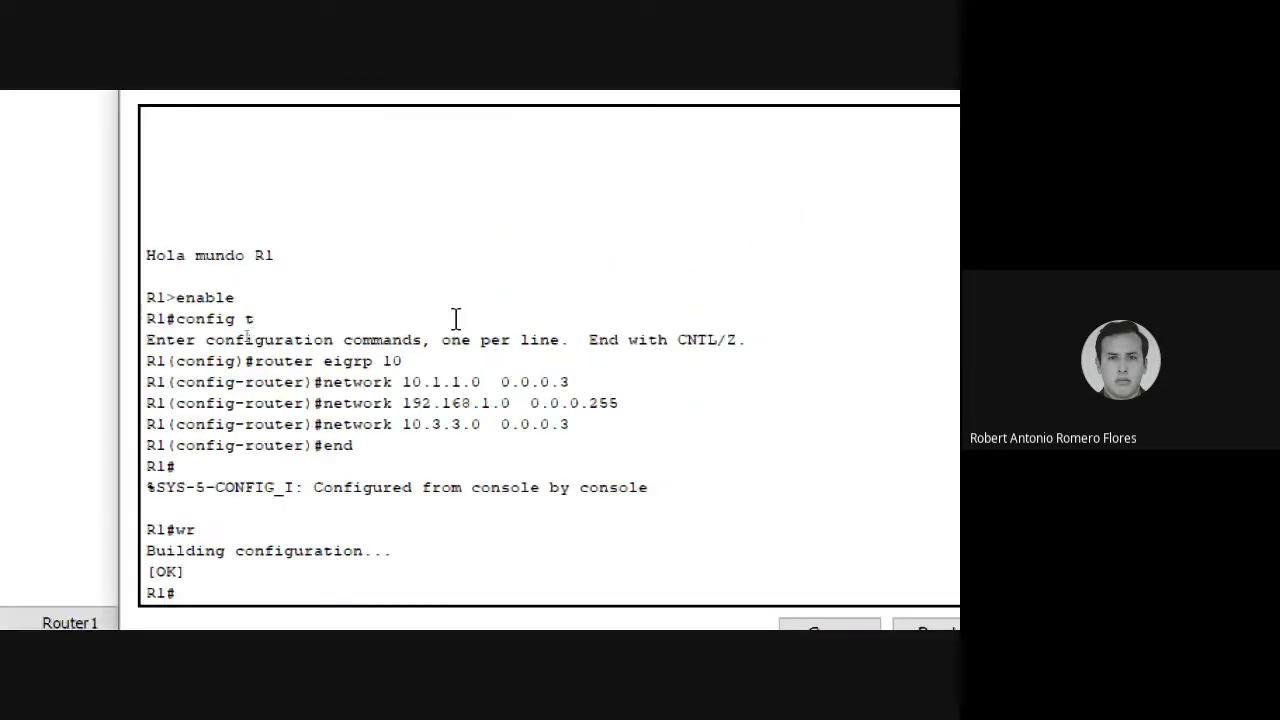
{"action": "left_click", "coordinate": [310, 305]}
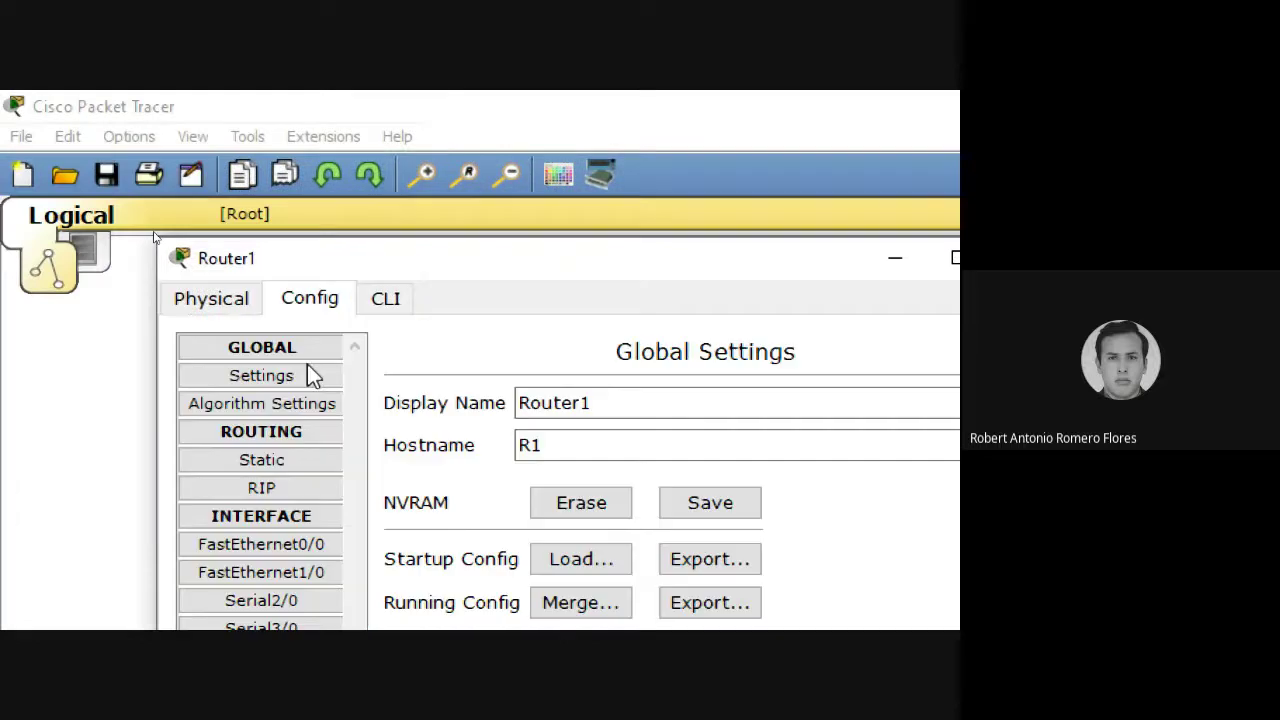
{"action": "left_click", "coordinate": [643, 420]}
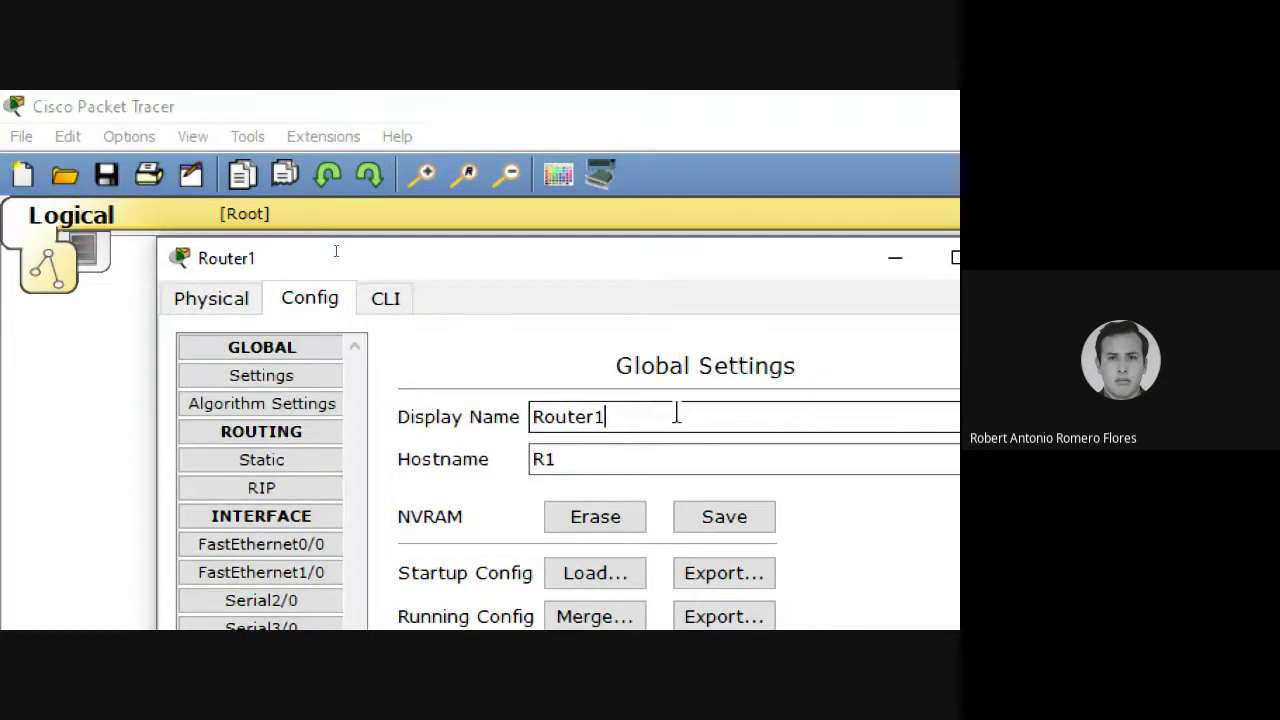
{"action": "left_click_drag", "start_coordinate": [676, 413], "coordinate": [455, 427]}
{"action": "type", "text": "R1"}
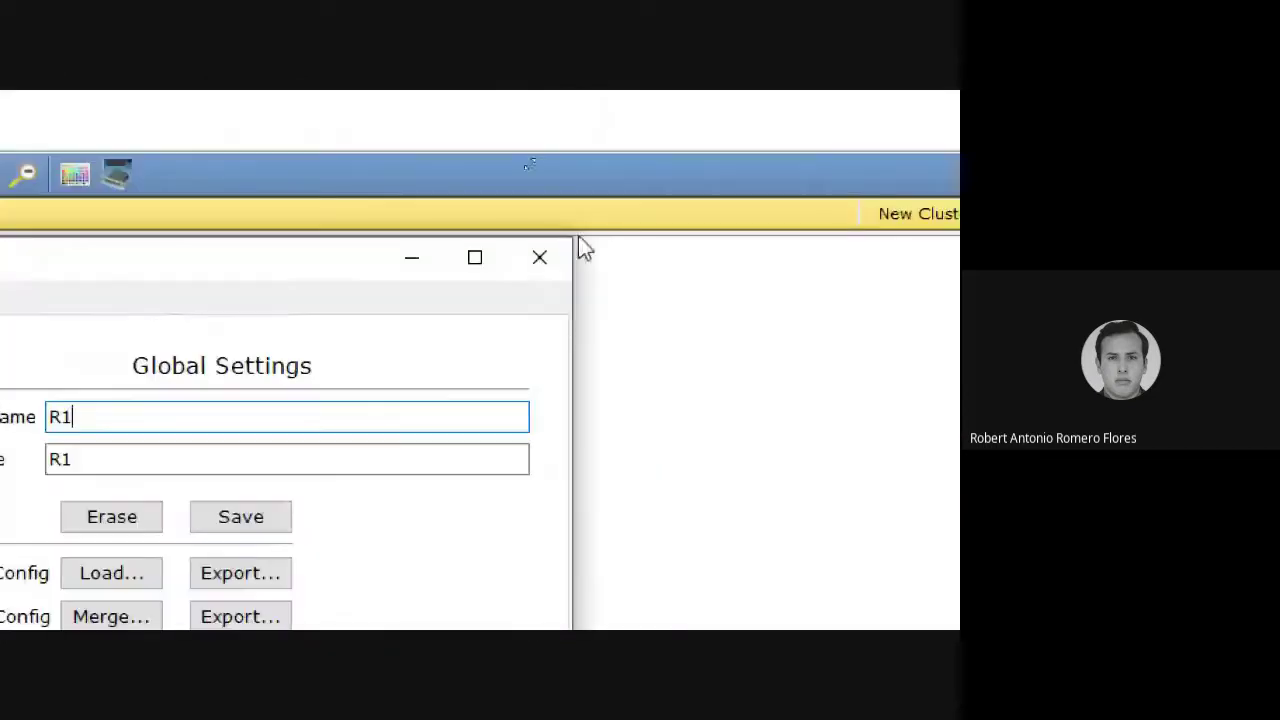
{"action": "left_click", "coordinate": [539, 257]}
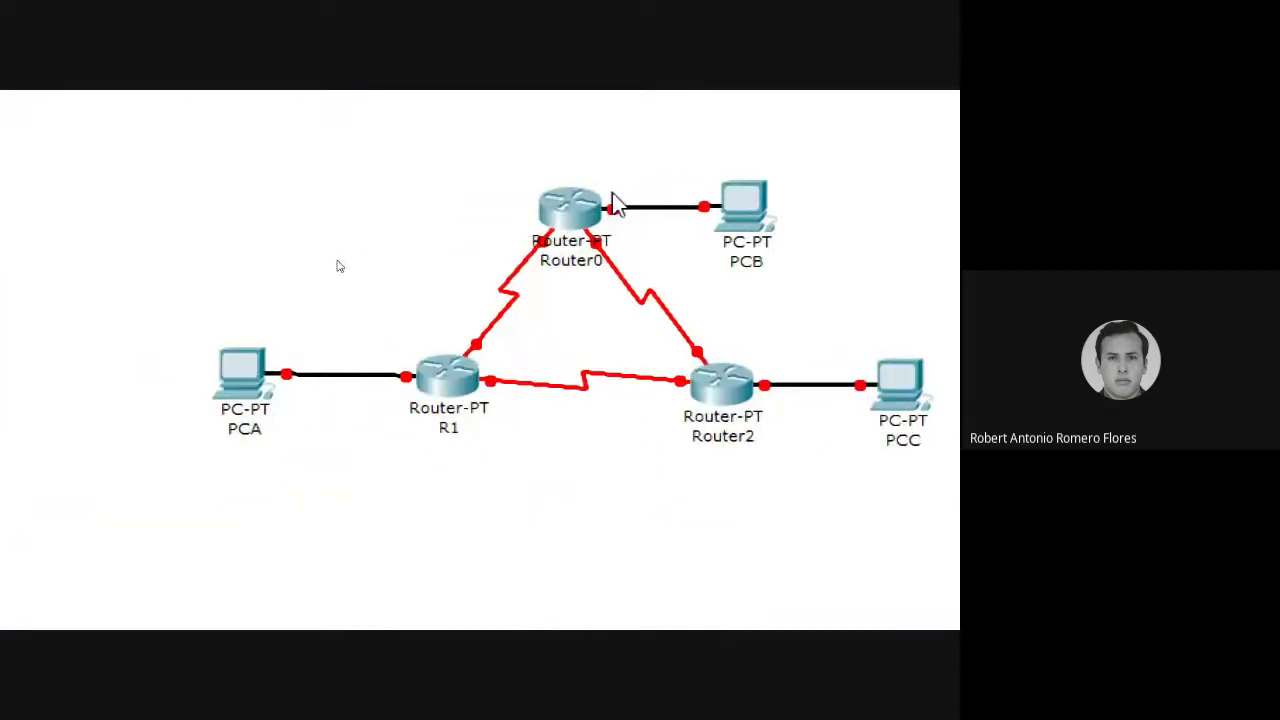
- Change Router0's display name to R2 in its global settings and close the device window
{"action": "left_click", "coordinate": [575, 208]}
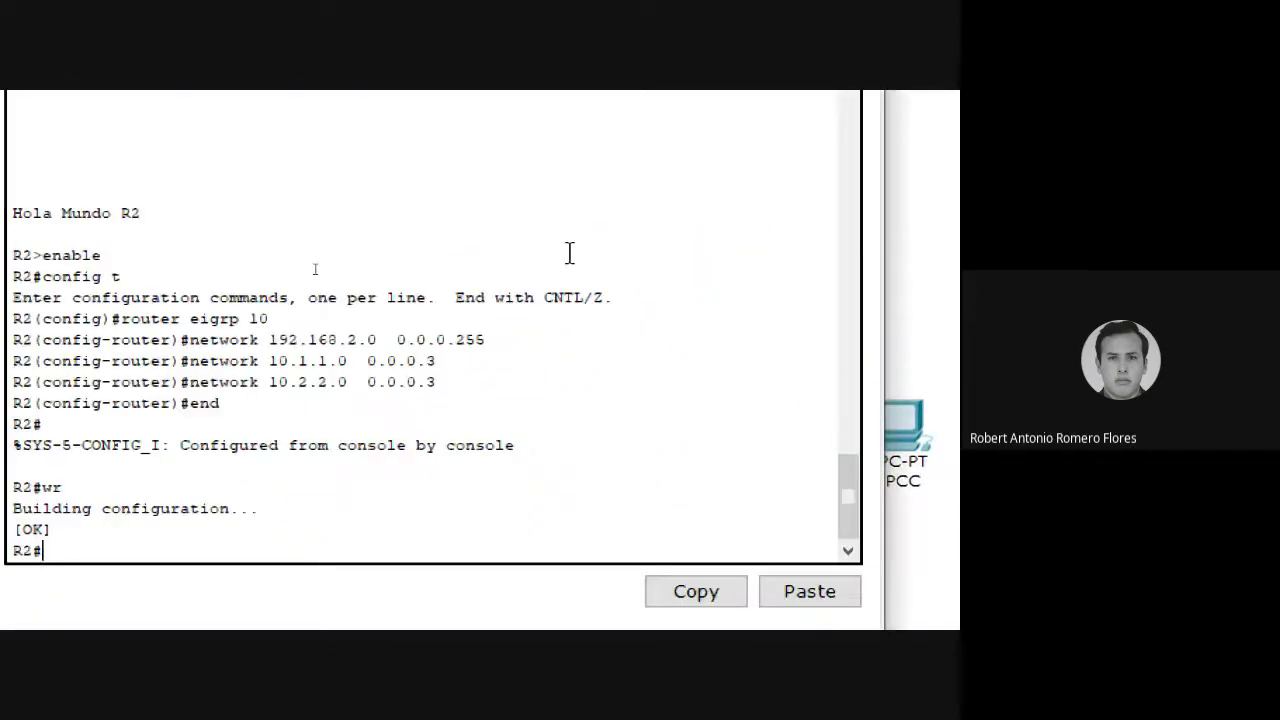
{"action": "left_click", "coordinate": [180, 192]}
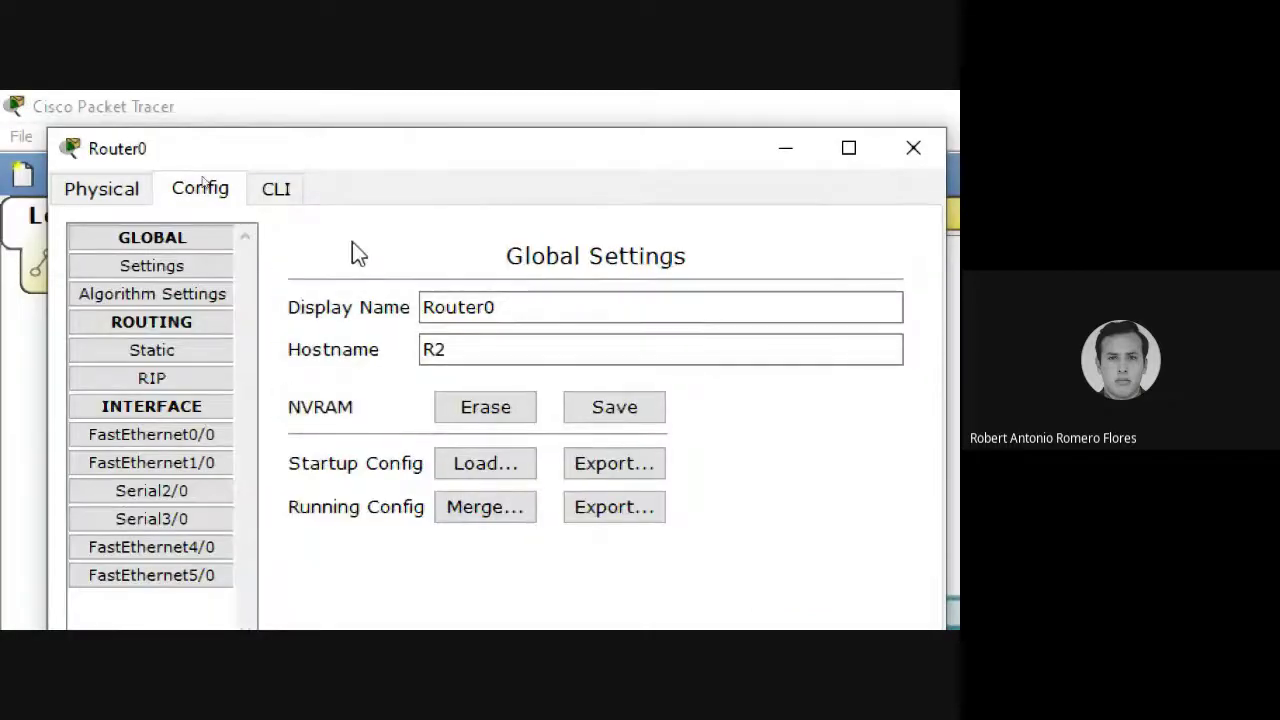
{"action": "left_click_drag", "start_coordinate": [538, 310], "coordinate": [288, 277]}
{"action": "type", "text": "R2"}
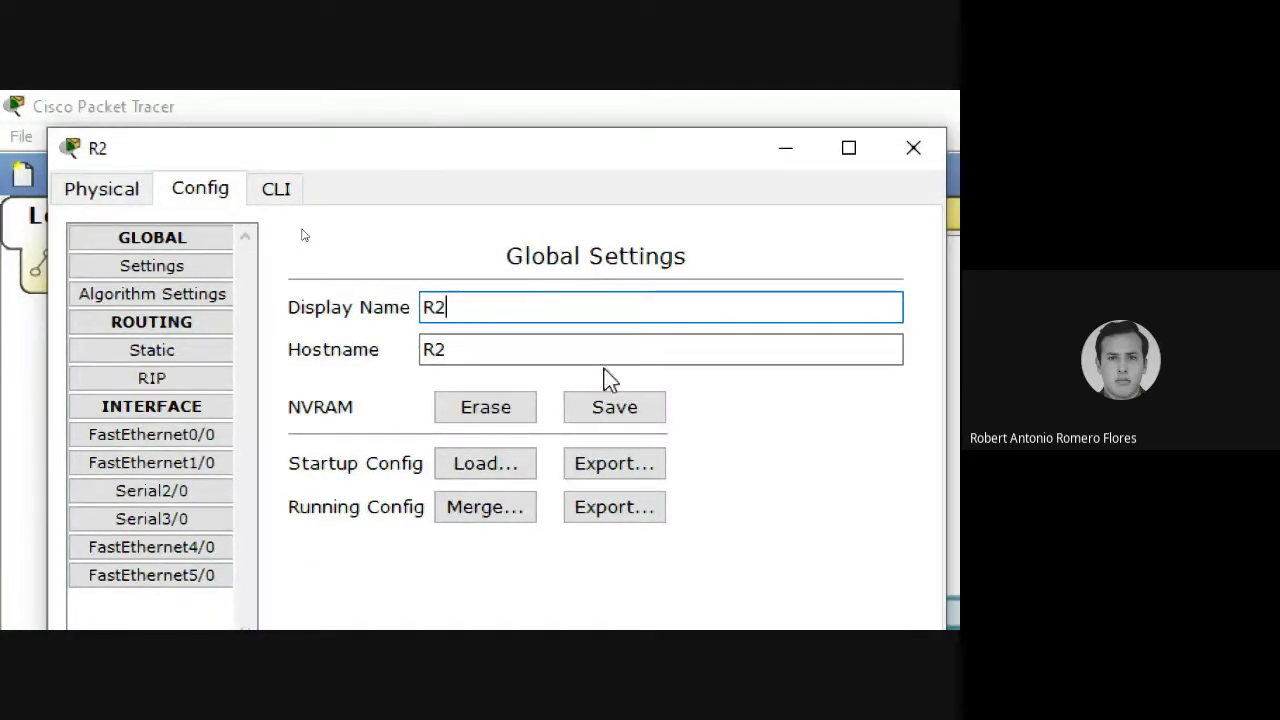
{"action": "left_click", "coordinate": [577, 352]}
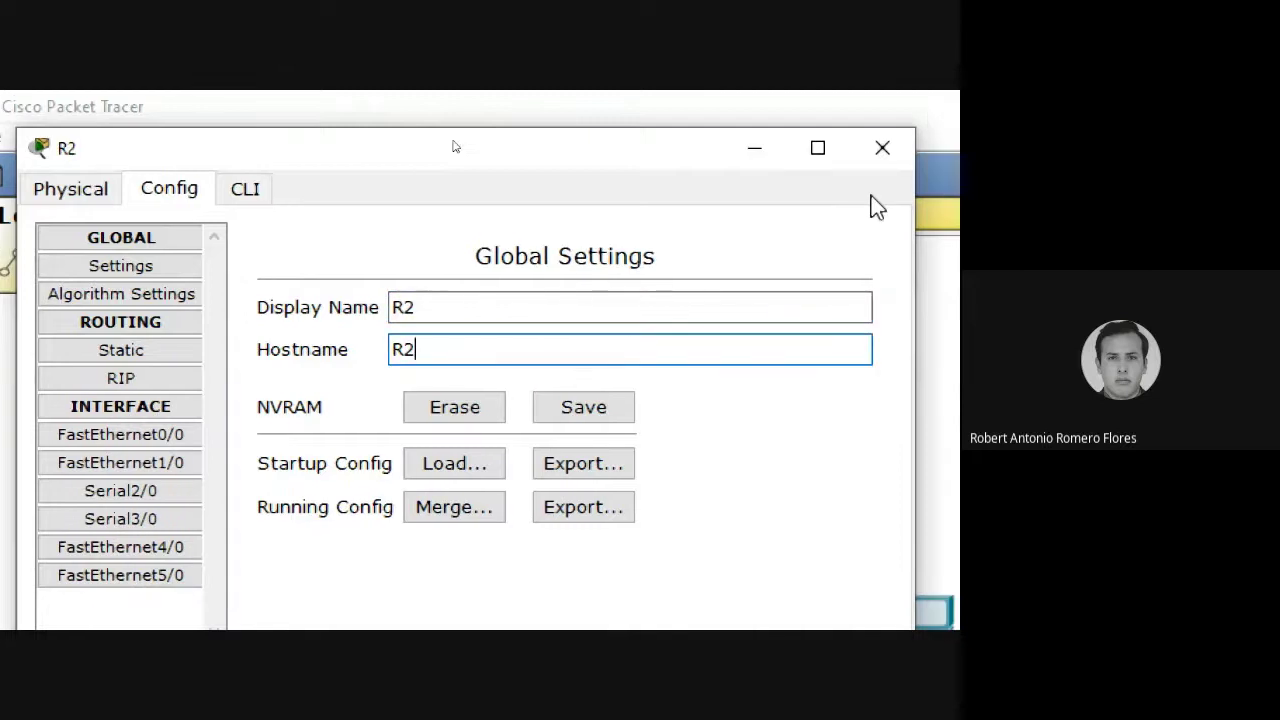
{"action": "left_click", "coordinate": [868, 153]}
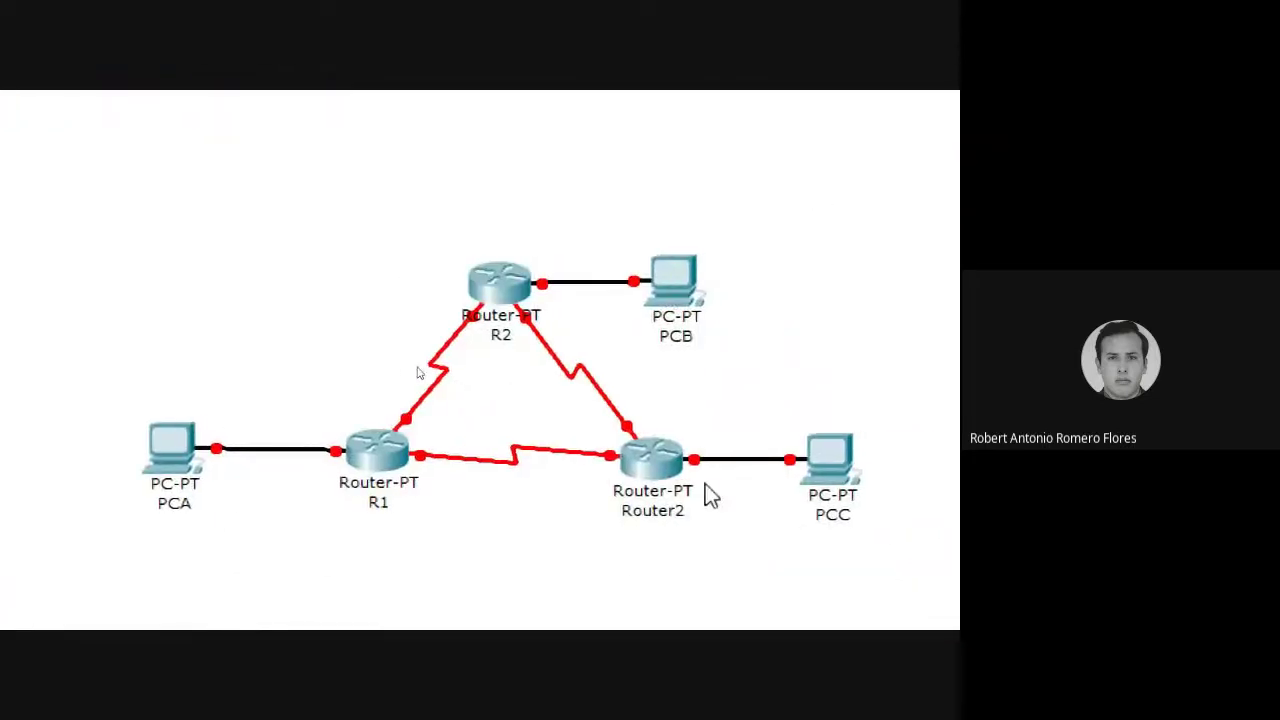
- Change Router2's display name to R3 in its global settings and close the device window
{"action": "left_click", "coordinate": [647, 468]}
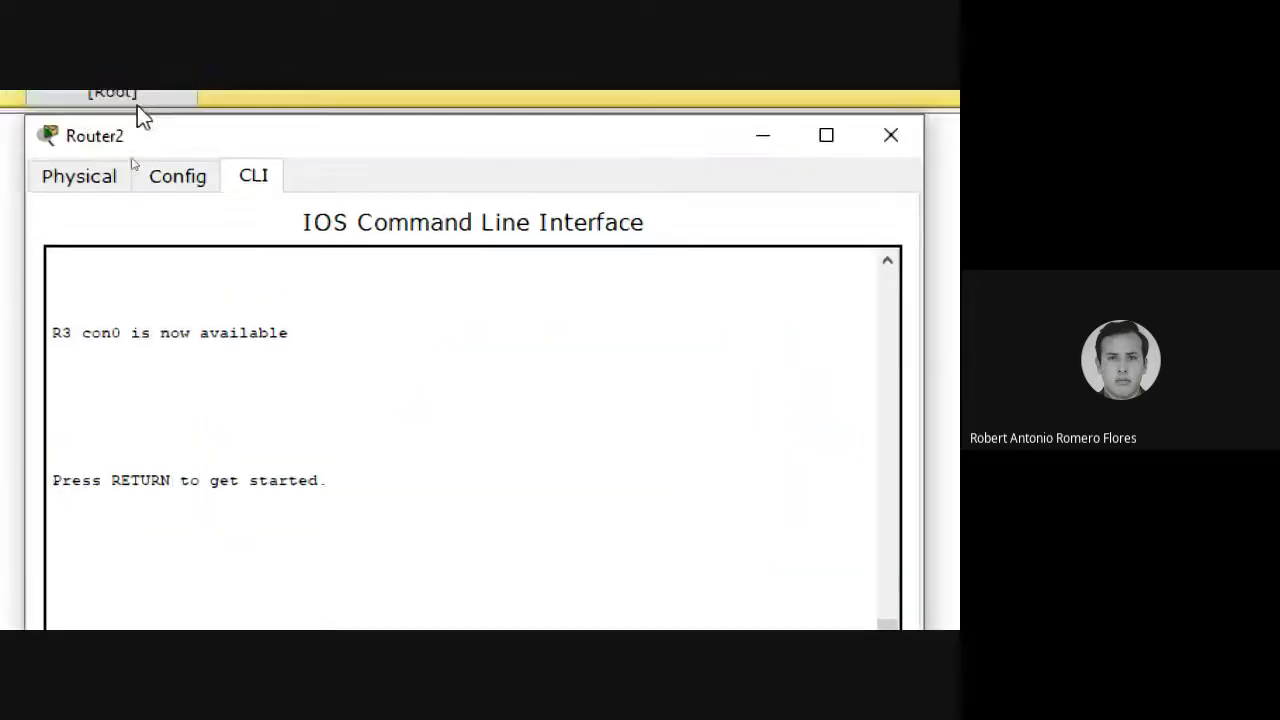
{"action": "left_click", "coordinate": [170, 190]}
{"action": "left_click_drag", "start_coordinate": [537, 309], "coordinate": [263, 286]}
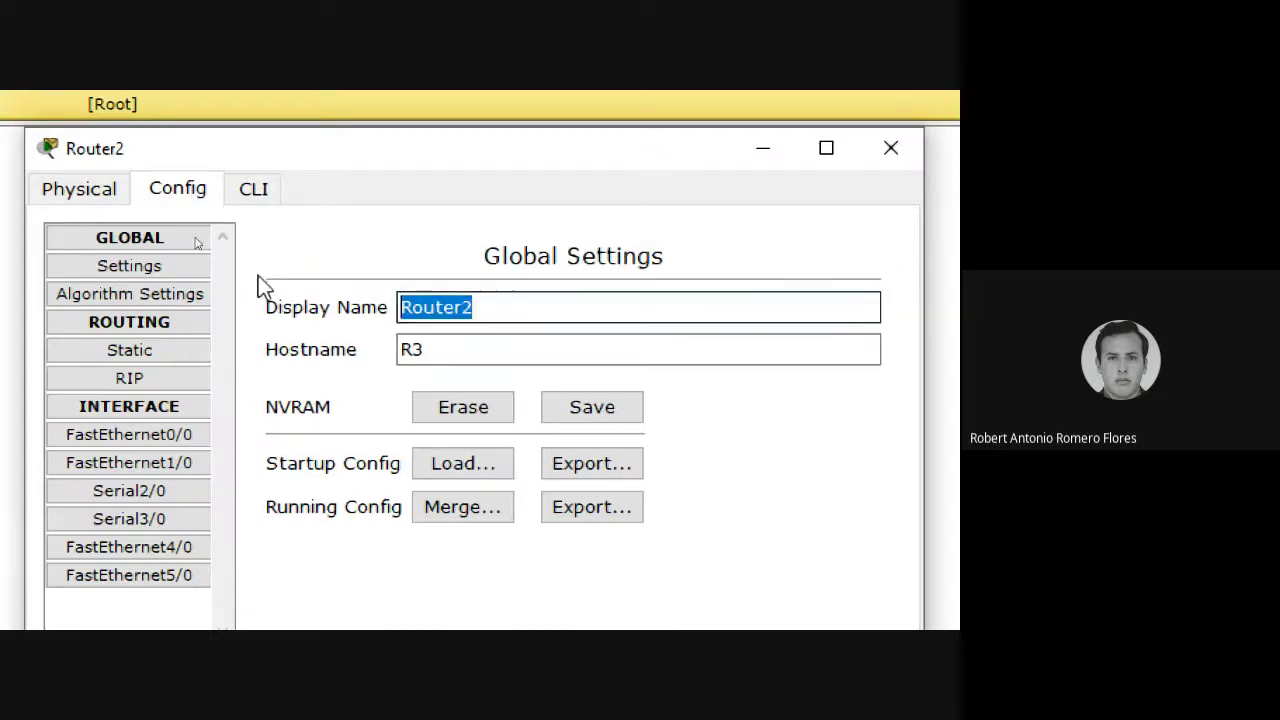
{"action": "type", "text": "r3"}
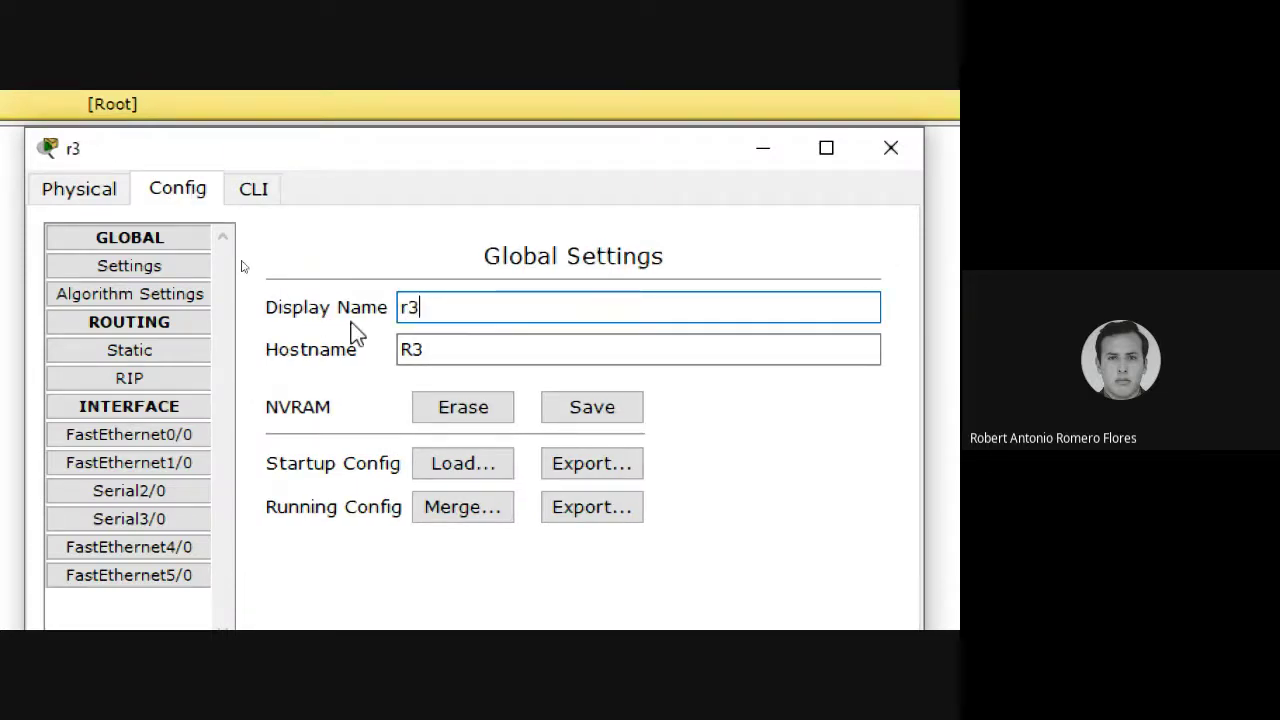
{"action": "type", "text": "R3"}
{"action": "left_click", "coordinate": [482, 355]}
{"action": "left_click", "coordinate": [891, 148]}
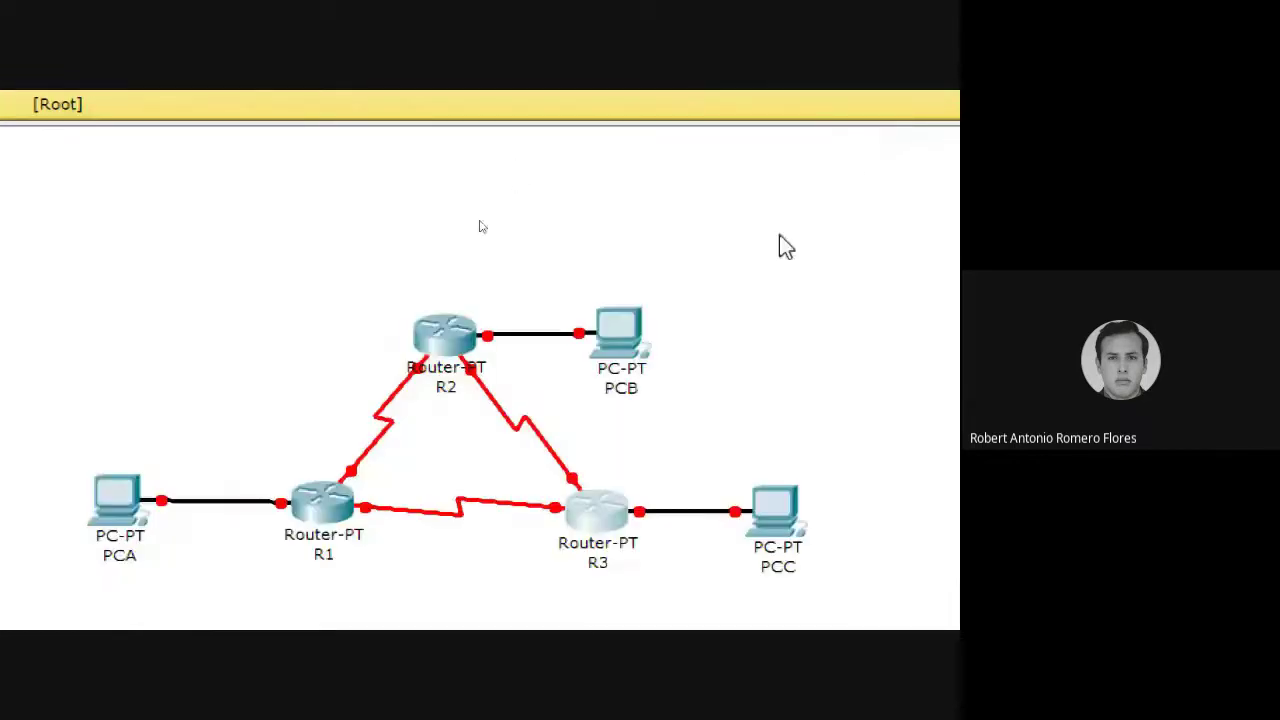